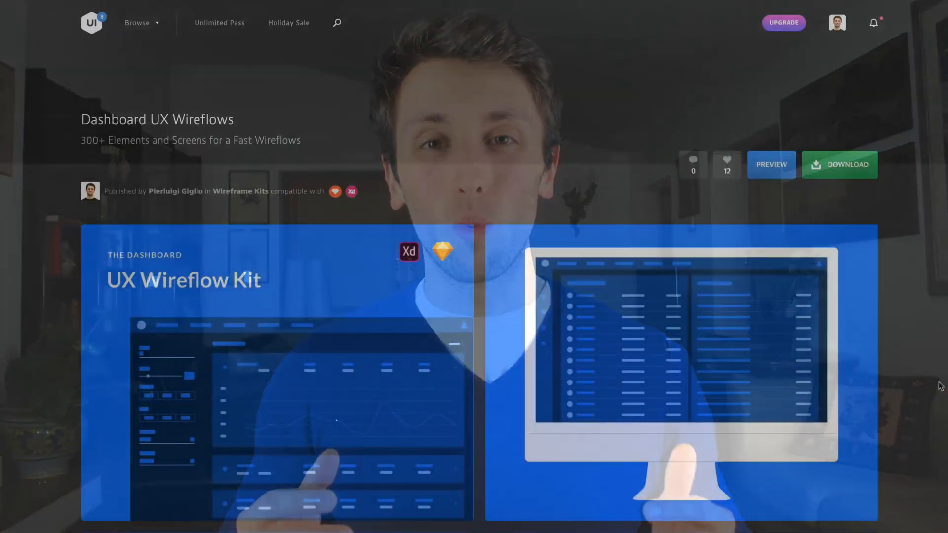
# Examine the Dashboard UX Wireflows kit page, including its preview images and full list of screens and UX elements
pyautogui.scroll(-6, 938, 385)
pyautogui.scroll(-10, 940, 386)
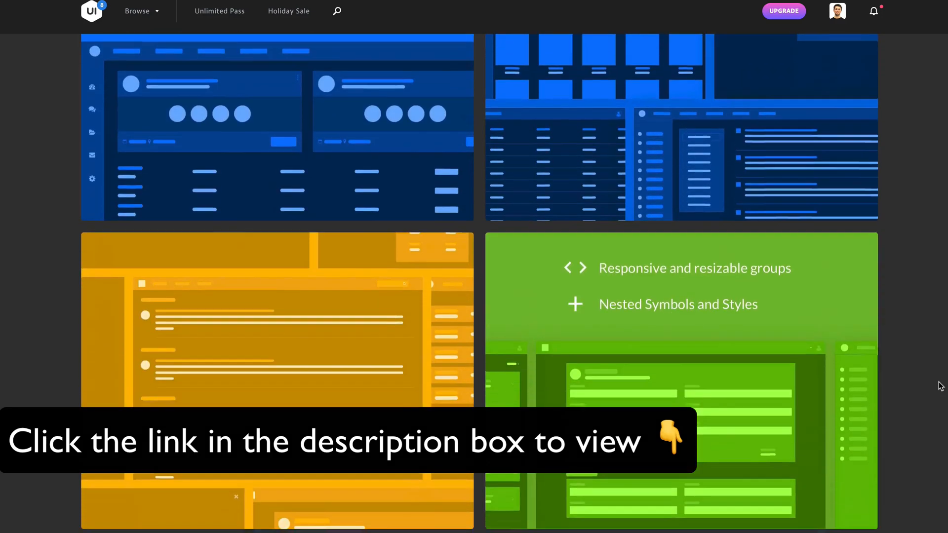
pyautogui.scroll(-8, 941, 386)
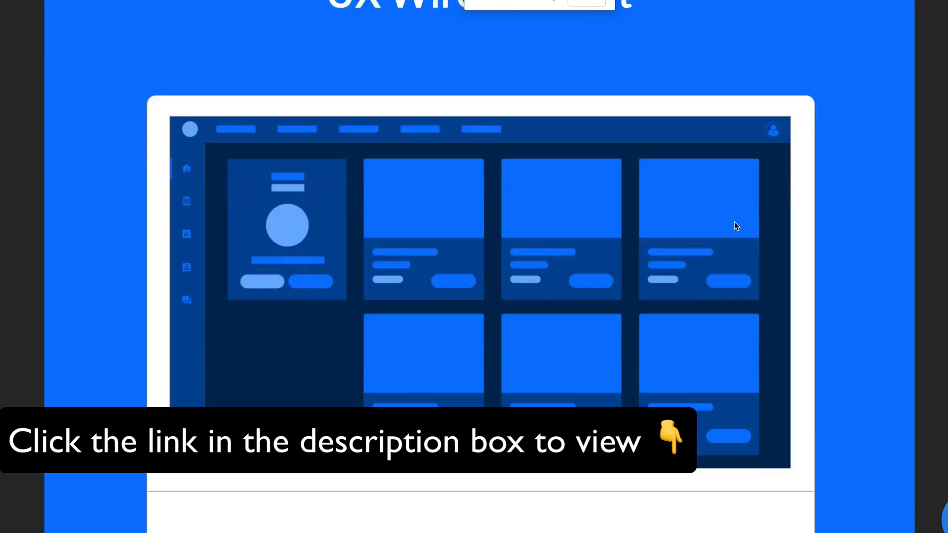
pyautogui.scroll(-12, 734, 224)
pyautogui.scroll(-10, 734, 221)
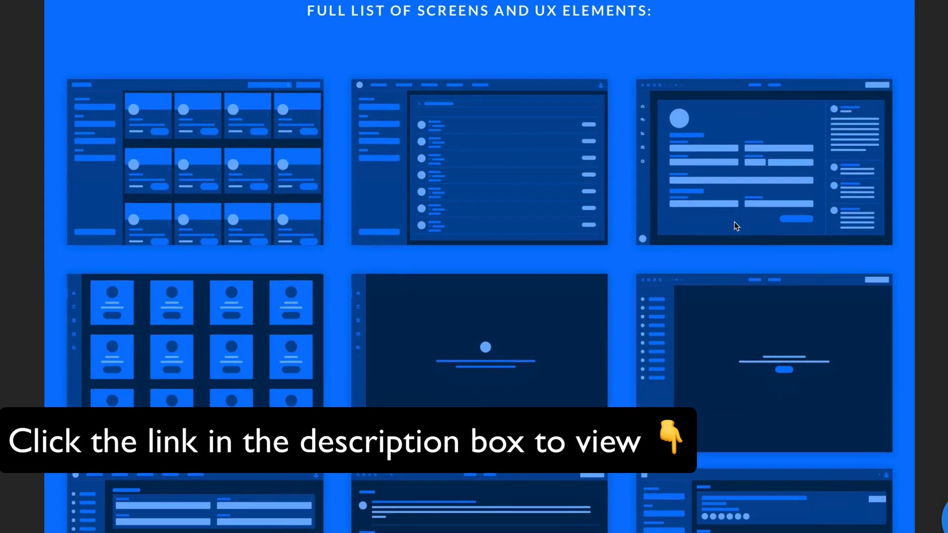
pyautogui.scroll(-8, 734, 221)
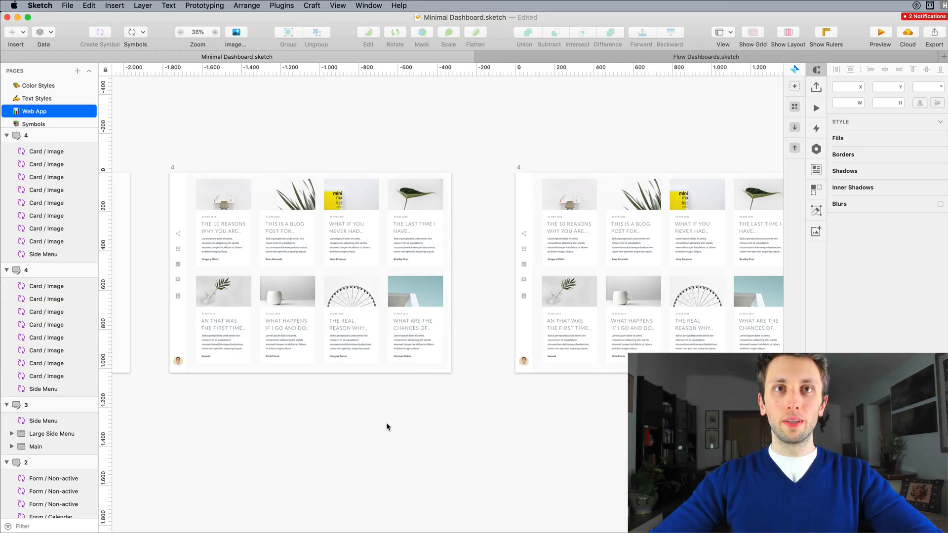
# Delete all the Card / Image symbols from the last artboard named 4 on the Web App page
pyautogui.hscroll(10, 388, 427)
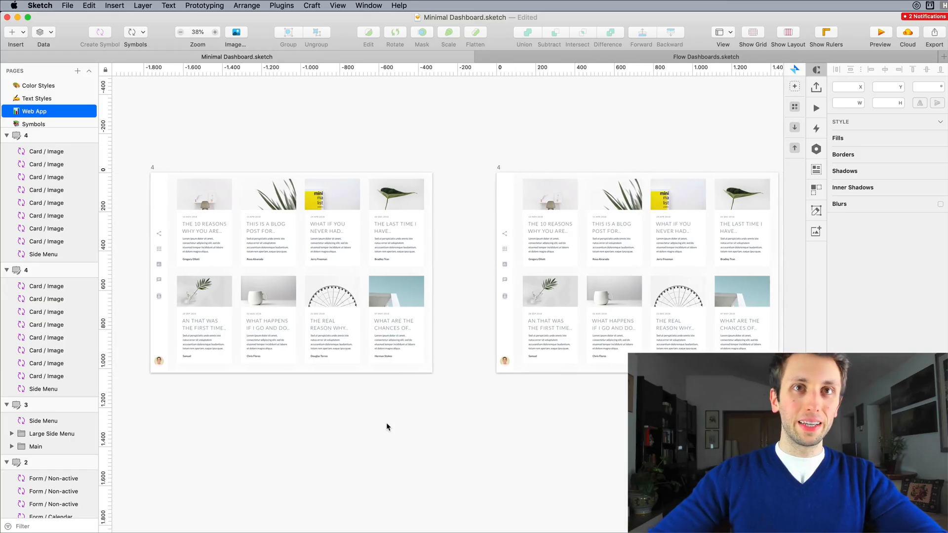
pyautogui.hscroll(-2, 433, 137)
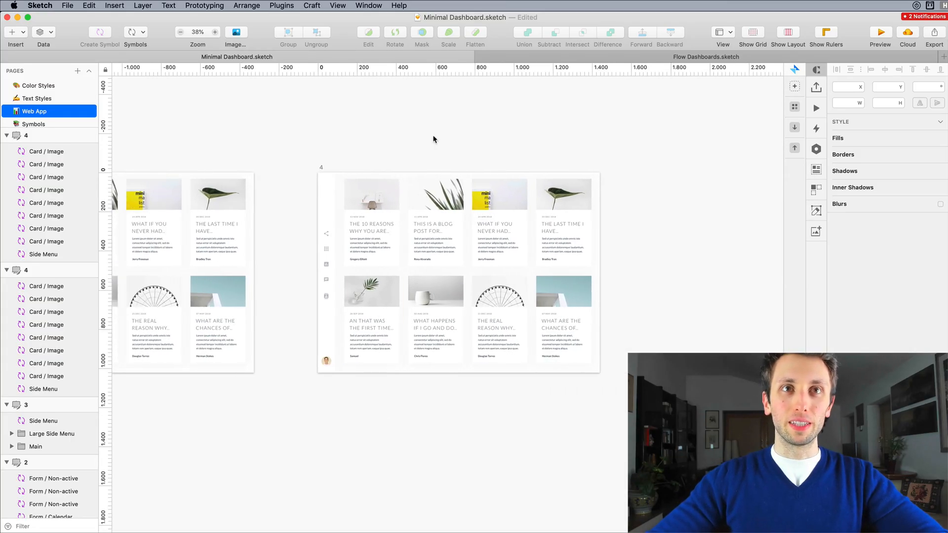
pyautogui.scroll(5, 408, 205)
pyautogui.scroll(-2, 306, 169)
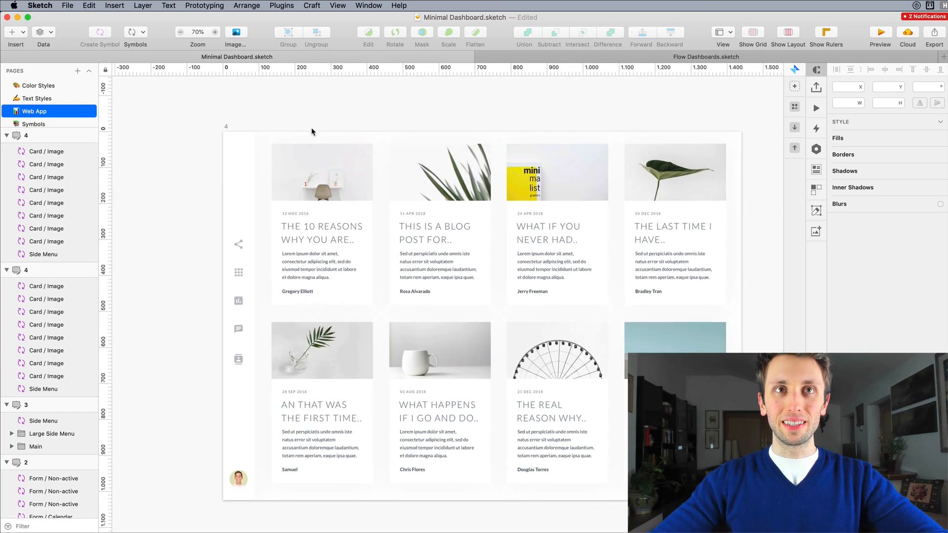
pyautogui.moveTo(313, 131); pyautogui.dragTo(675, 452)
pyautogui.press('Delete')
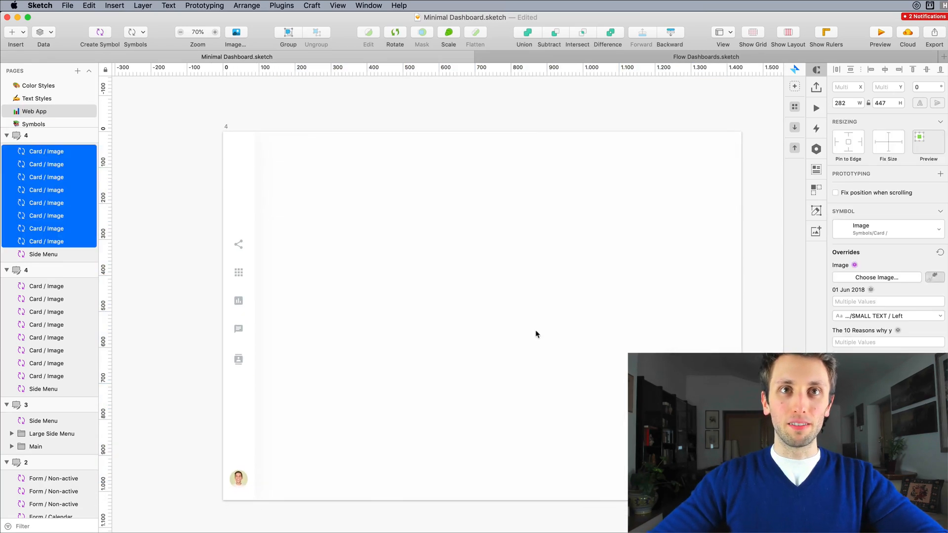
pyautogui.scroll(-1, 522, 288)
pyautogui.scroll(2, 519, 289)
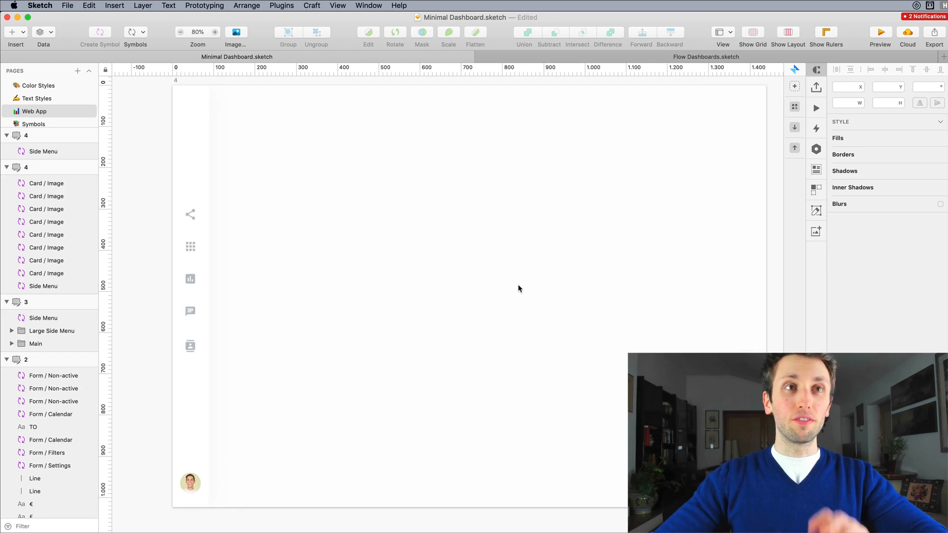
pyautogui.hscroll(3, 518, 289)
pyautogui.scroll(1, 518, 289)
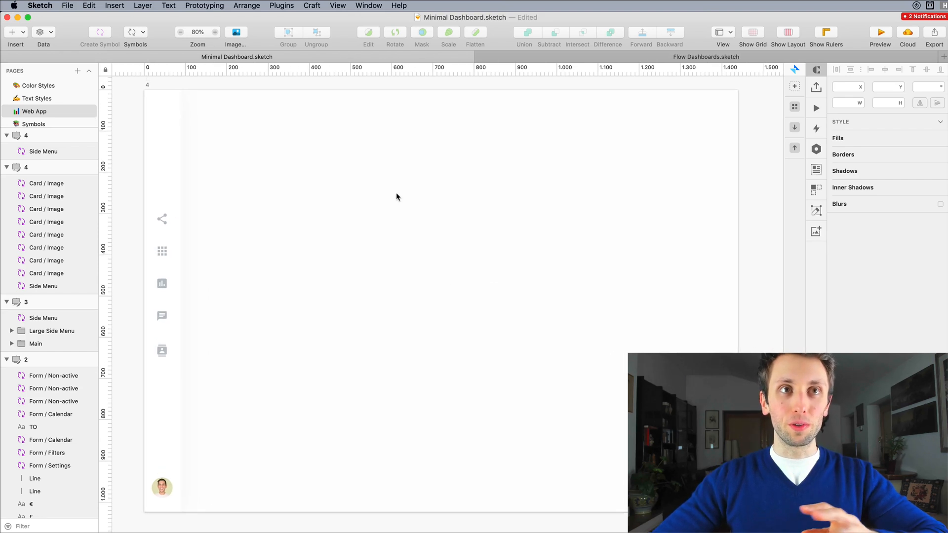
pyautogui.hscroll(-3, 346, 239)
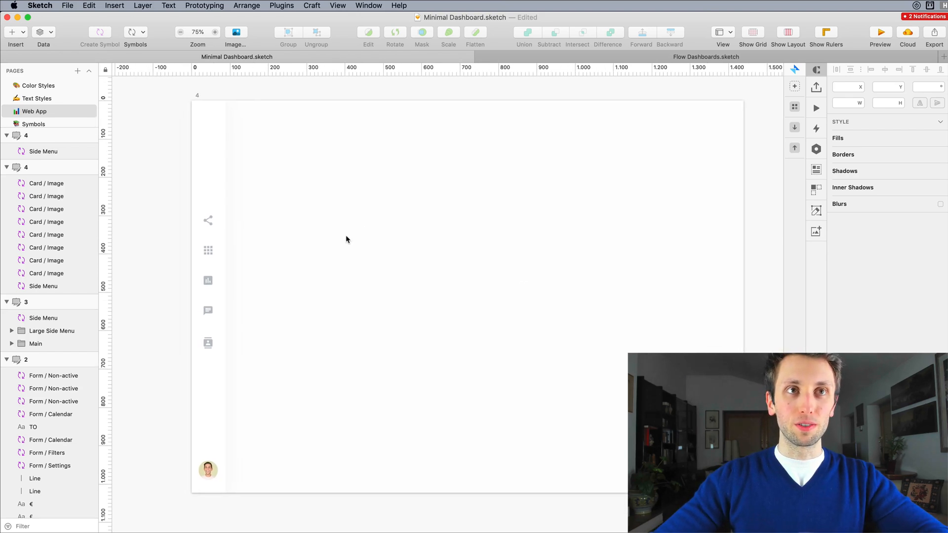
pyautogui.scroll(-1, 348, 240)
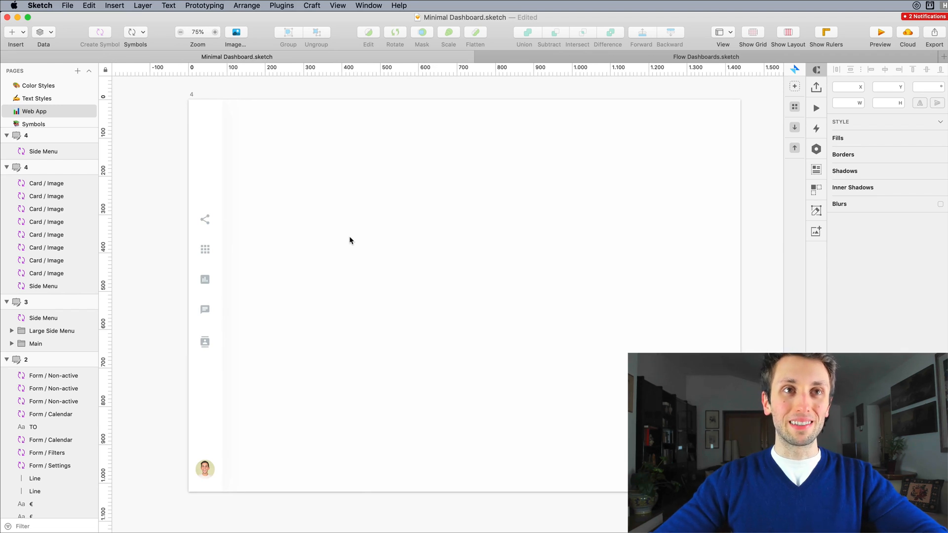
# Examine the Side Menu symbol's icons and profile picture in its source, then return to the artboard and deselect it
pyautogui.doubleClick(205, 207)
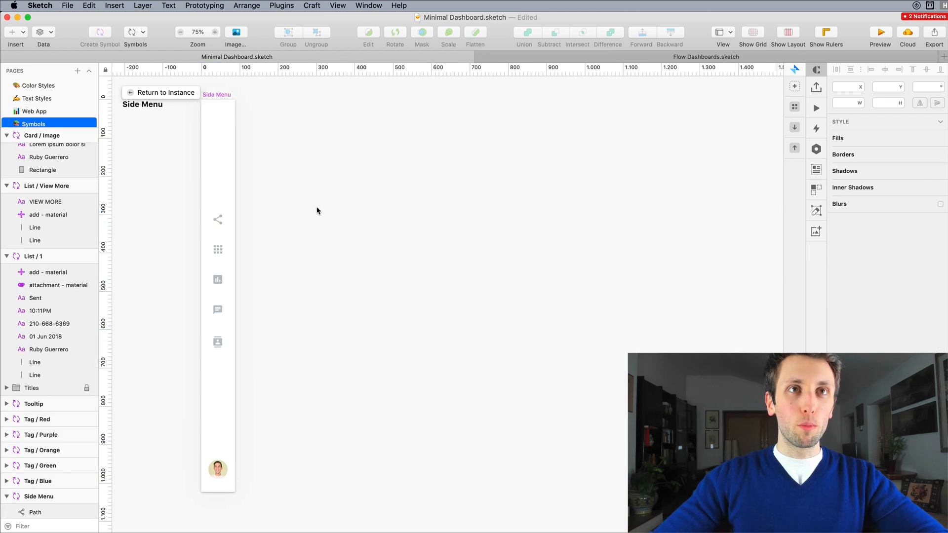
pyautogui.scroll(5, 250, 211)
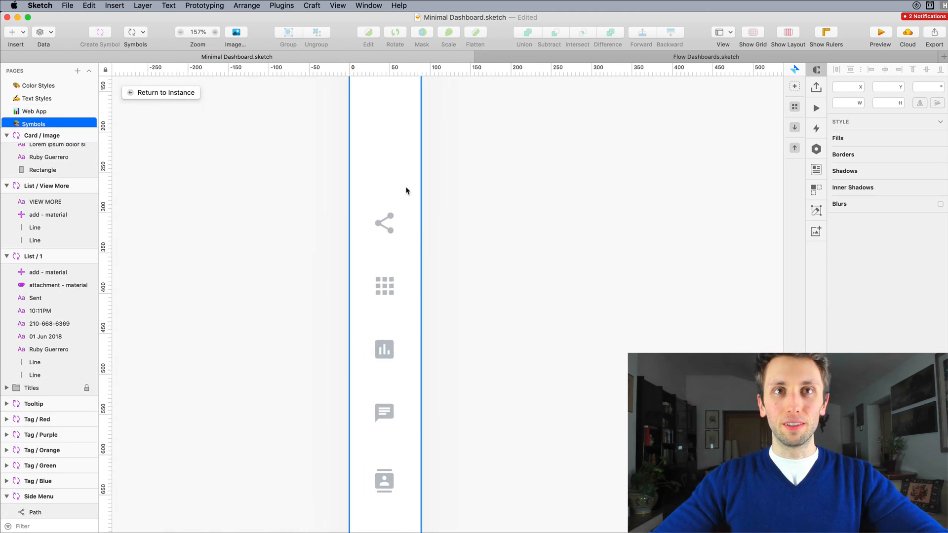
pyautogui.scroll(-3, 418, 204)
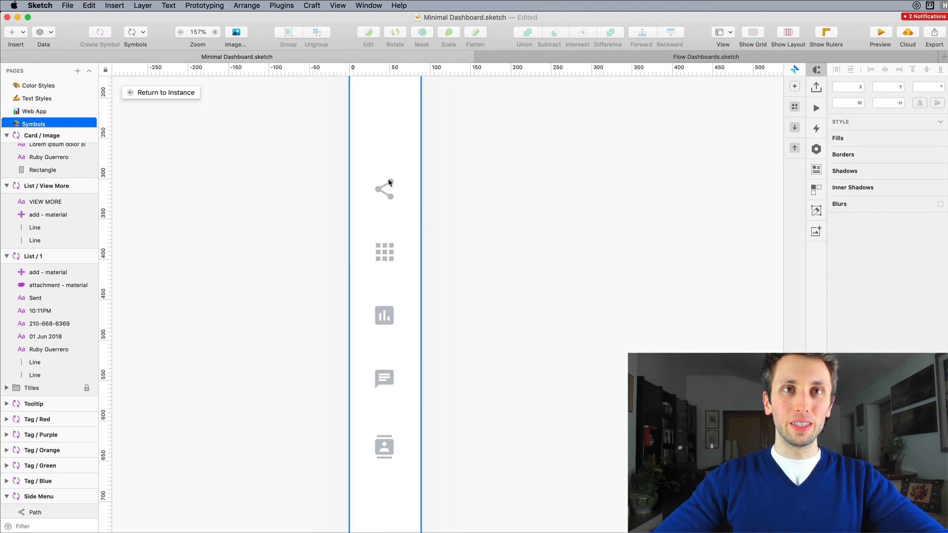
pyautogui.scroll(-10, 388, 204)
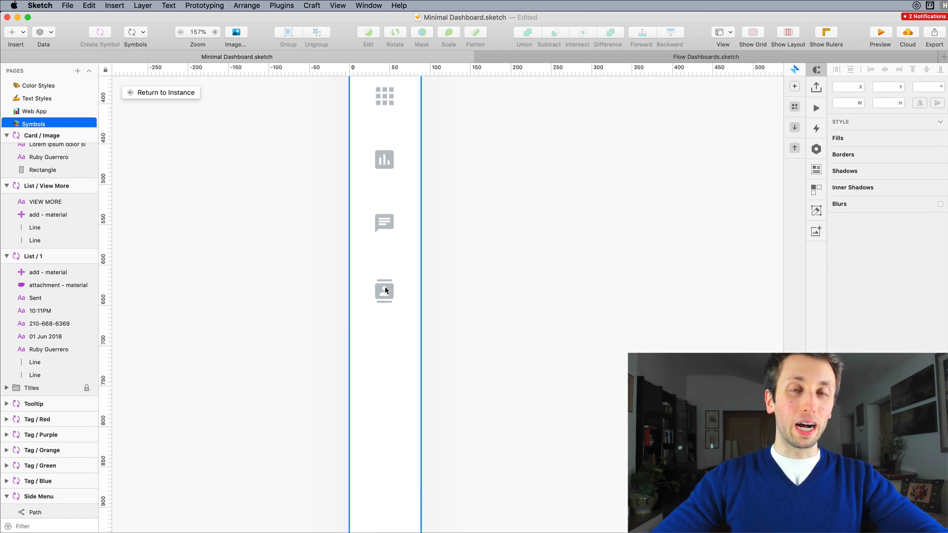
pyautogui.scroll(-6, 386, 291)
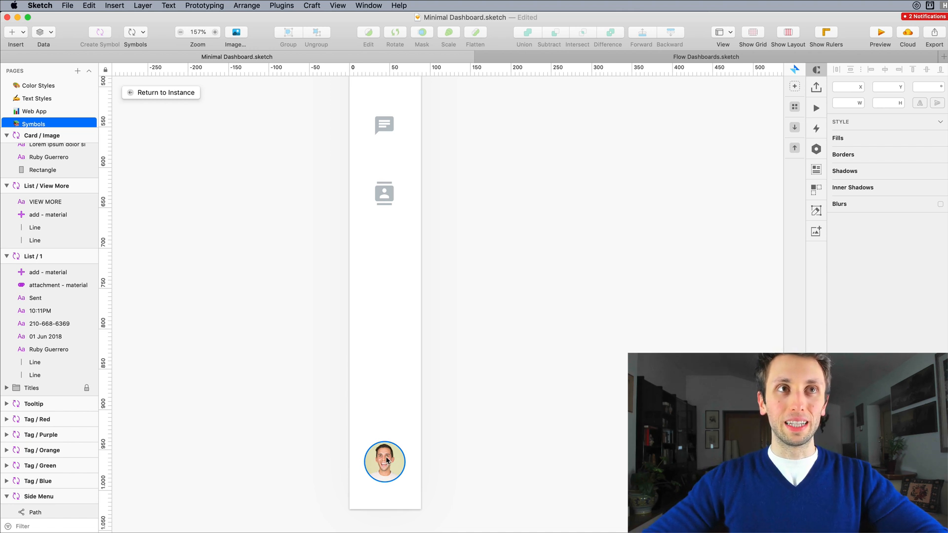
pyautogui.press('Escape')
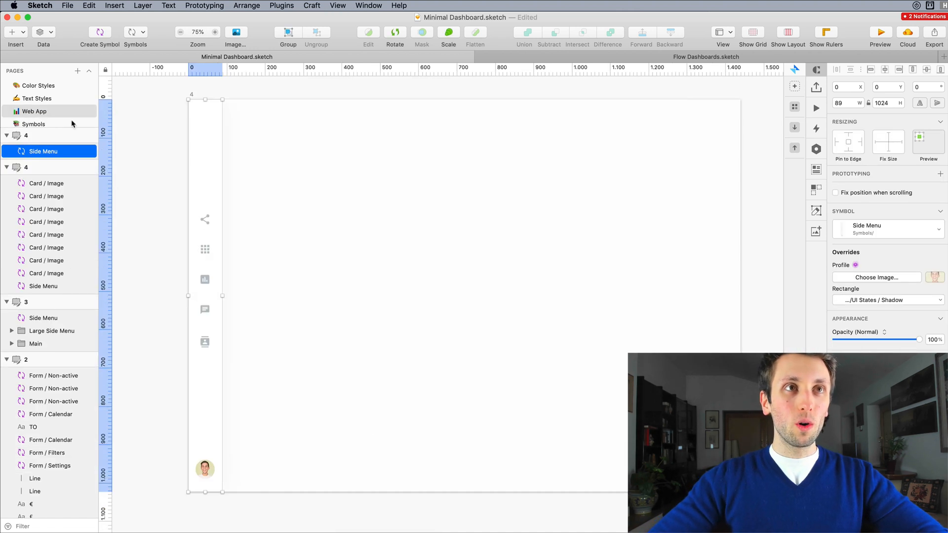
pyautogui.click(167, 212)
pyautogui.scroll(1, 419, 123)
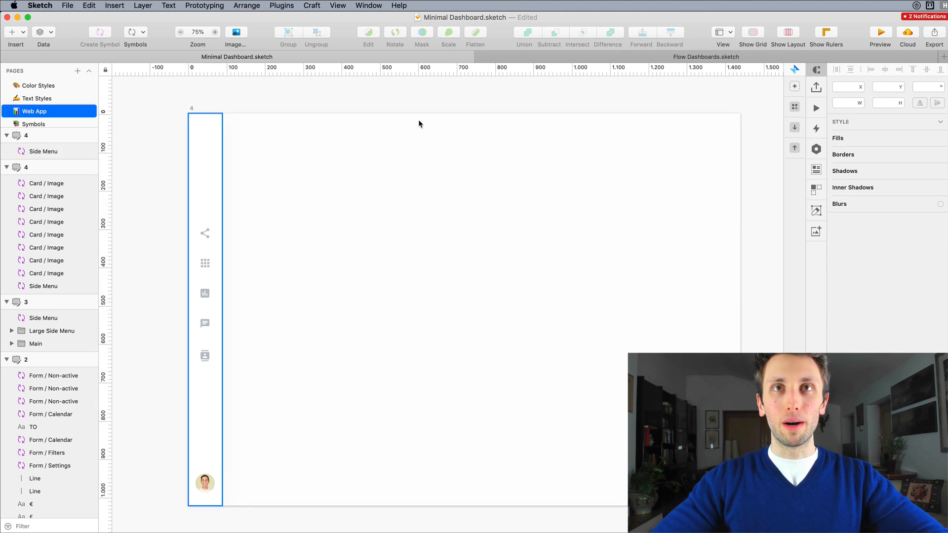
pyautogui.hscroll(2, 571, 155)
pyautogui.scroll(-2, 572, 156)
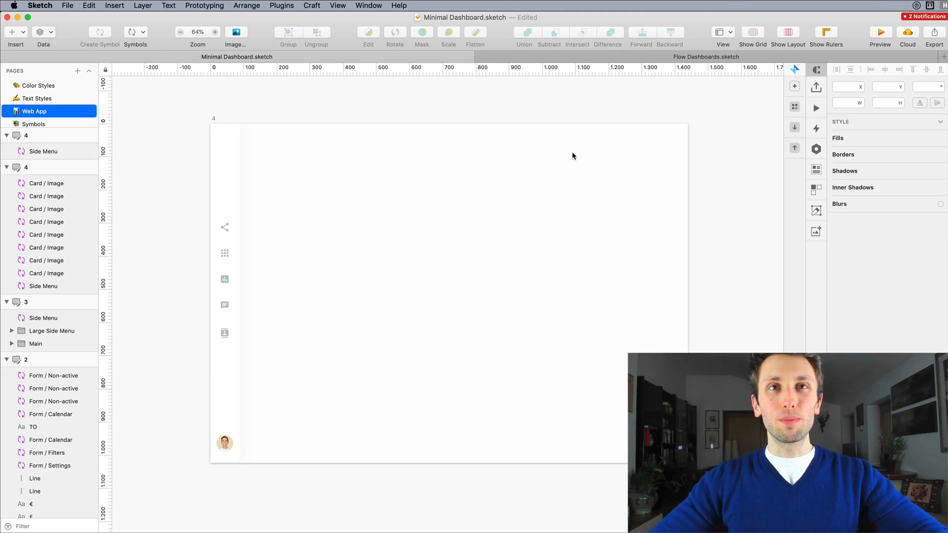
pyautogui.scroll(1, 572, 156)
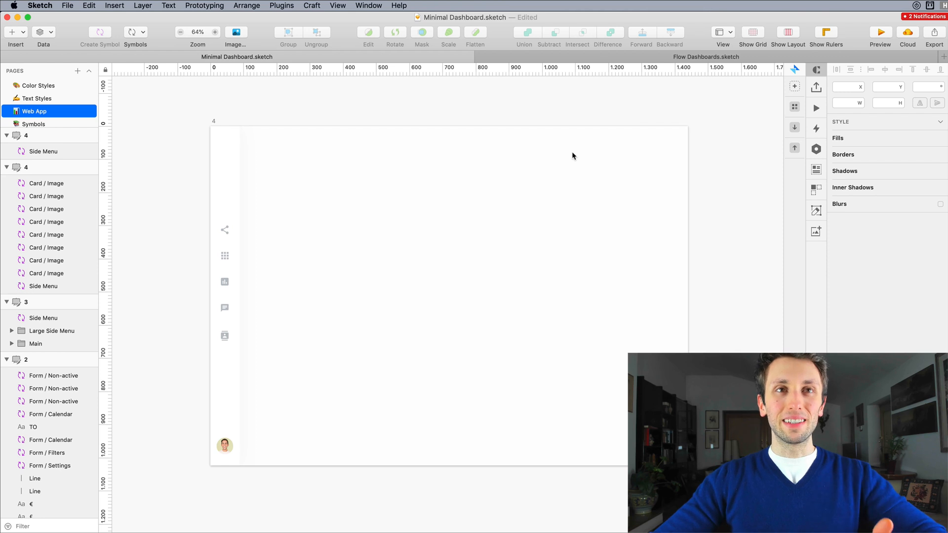
pyautogui.scroll(1, 563, 160)
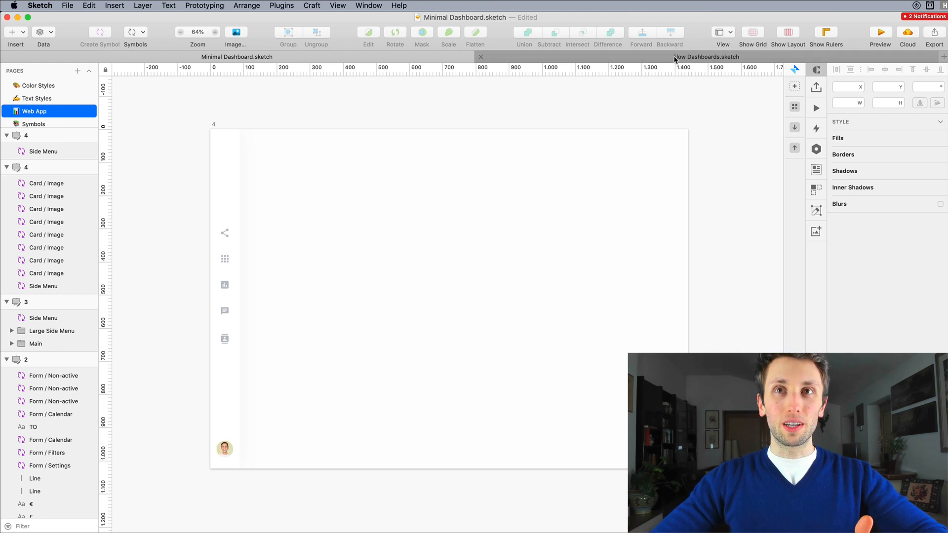
# Examine the dashboard screens on the Wireflows page of Flow Dashboards.sketch for a layout that suits the emptied artboard
pyautogui.click(674, 57)
pyautogui.scroll(-3, 662, 178)
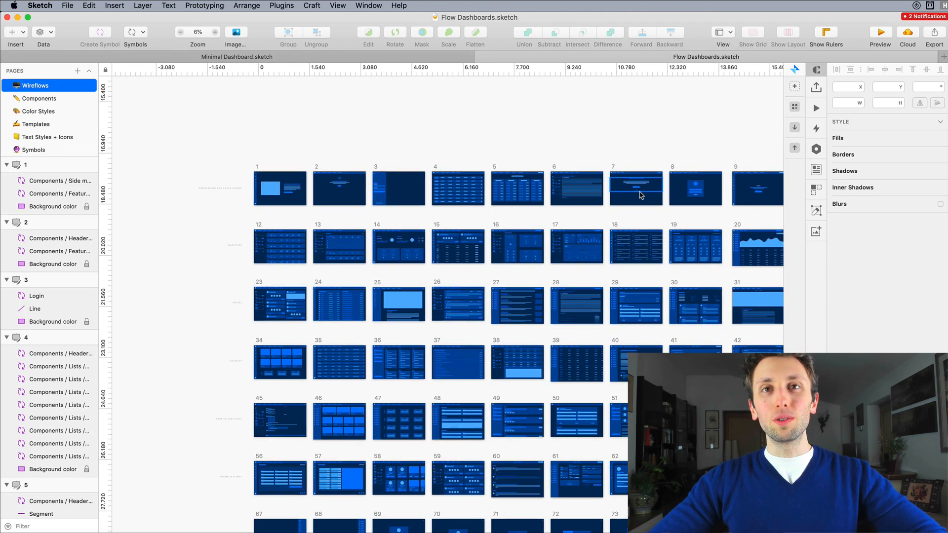
pyautogui.scroll(-5, 640, 195)
pyautogui.hscroll(2, 640, 195)
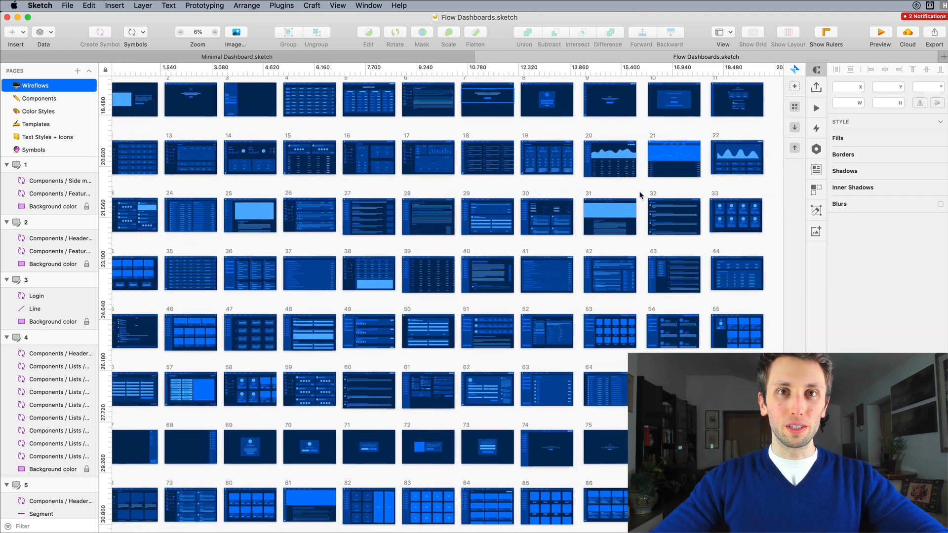
pyautogui.scroll(4, 445, 225)
pyautogui.hscroll(-1, 444, 224)
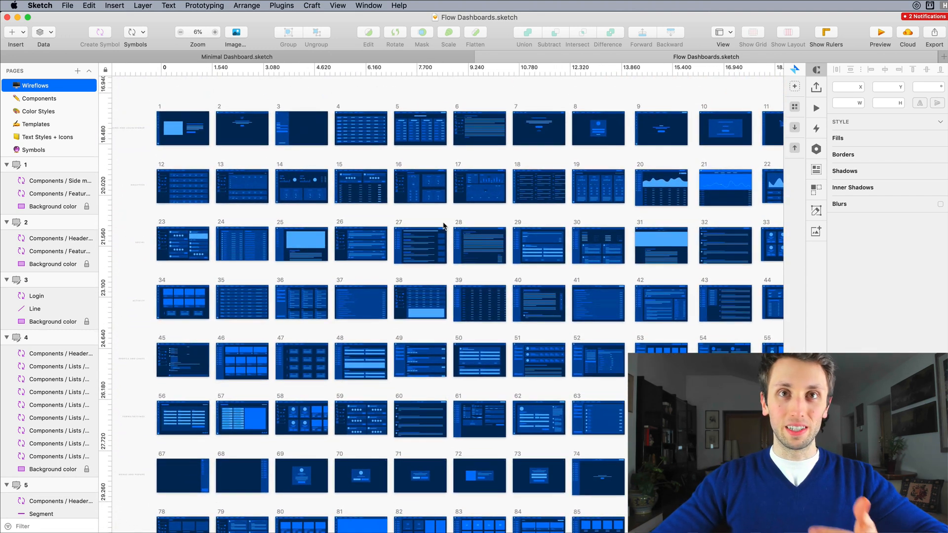
pyautogui.scroll(5, 475, 225)
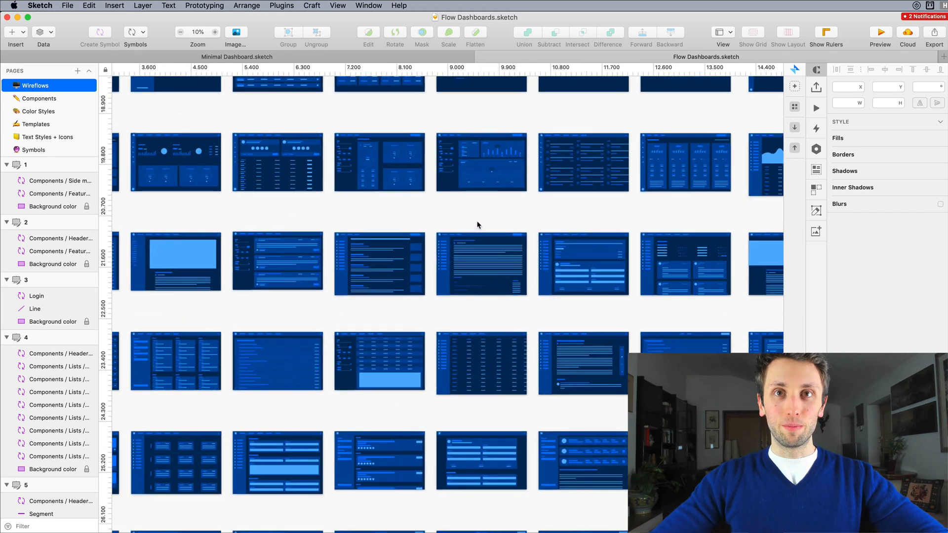
pyautogui.scroll(10, 477, 224)
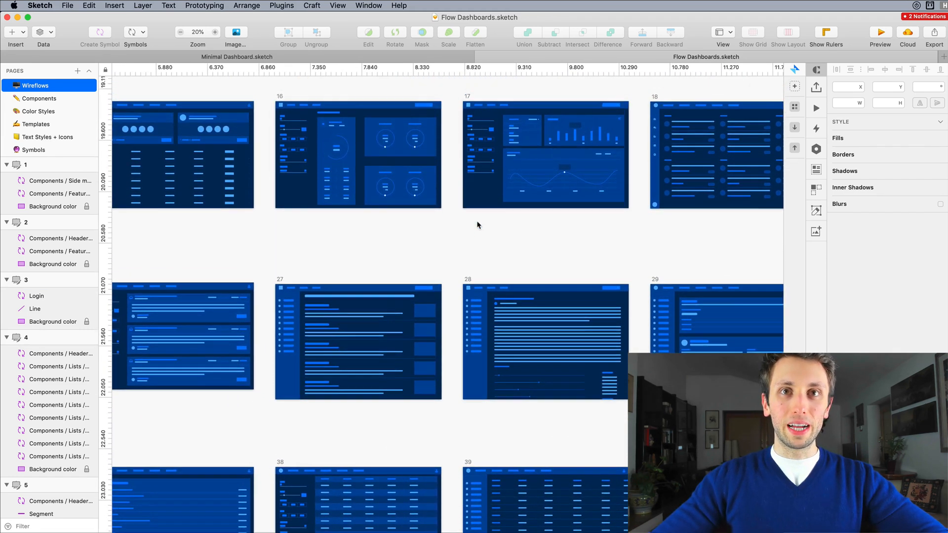
pyautogui.hscroll(15, 477, 225)
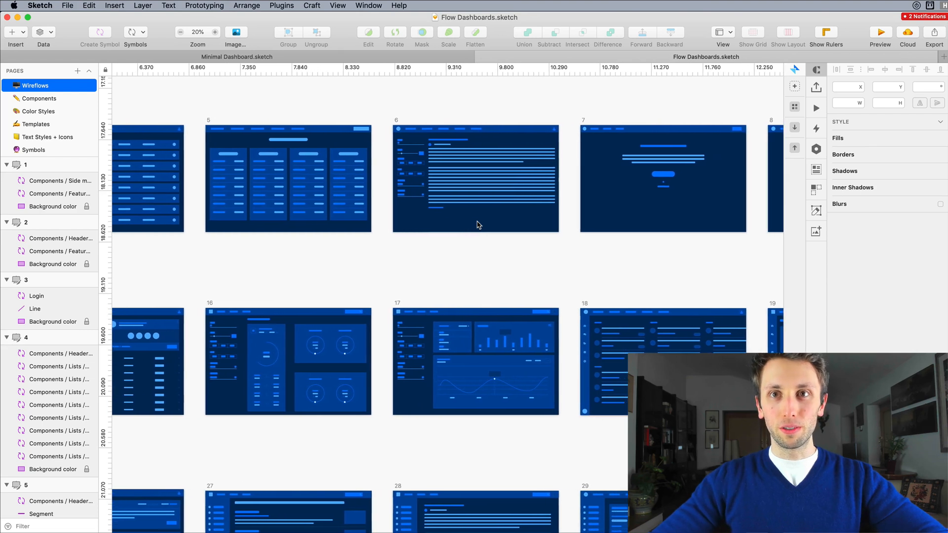
pyautogui.scroll(-13, 477, 225)
pyautogui.hscroll(-13, 477, 225)
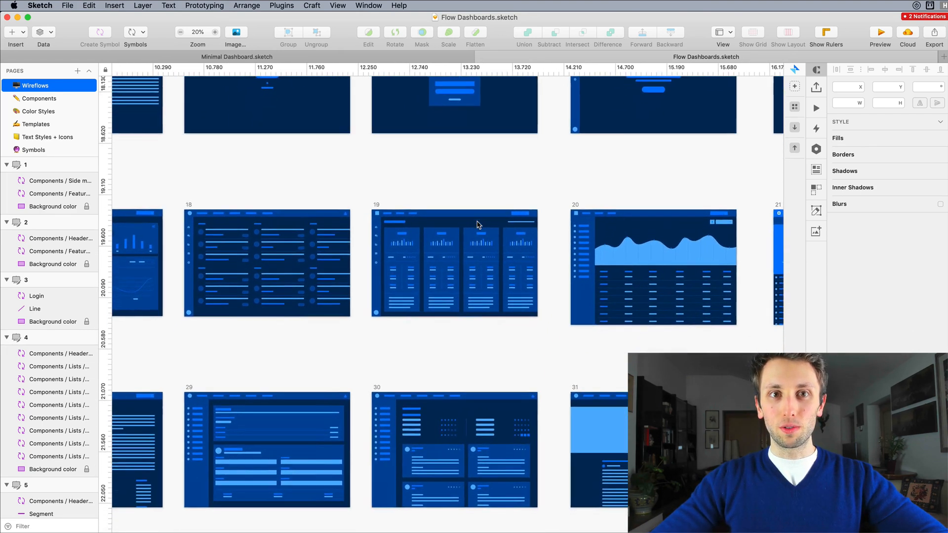
pyautogui.scroll(-2, 477, 224)
pyautogui.hscroll(-3, 477, 224)
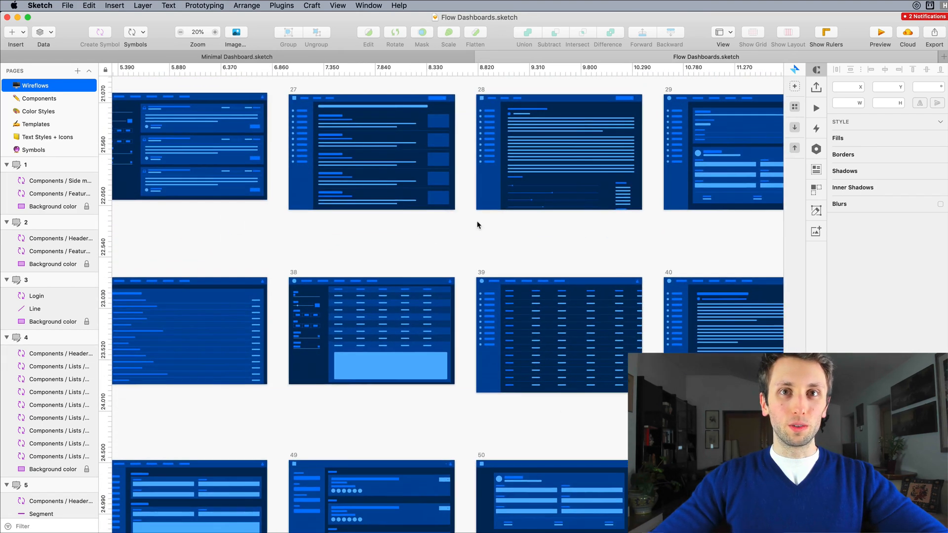
pyautogui.scroll(-2, 401, 278)
pyautogui.hscroll(-3, 401, 278)
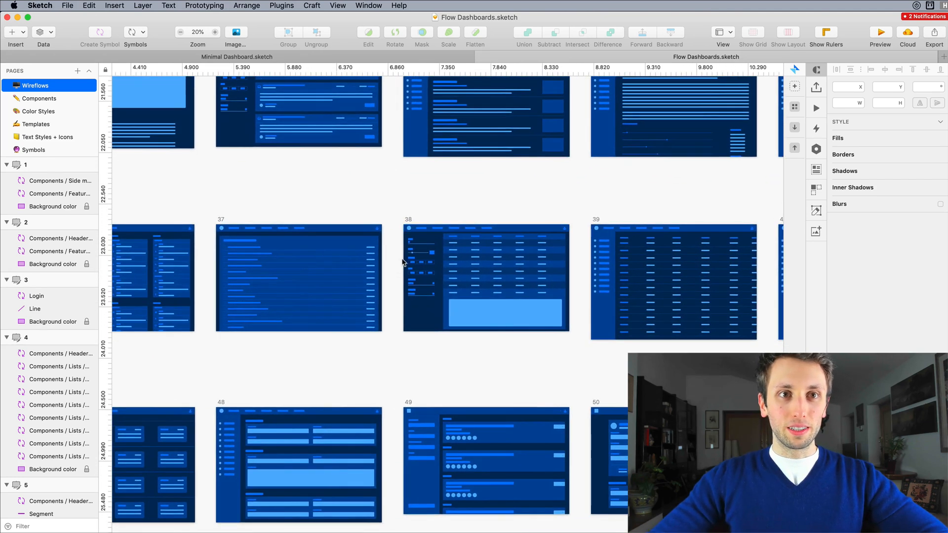
pyautogui.scroll(10, 403, 262)
pyautogui.hscroll(-7, 403, 262)
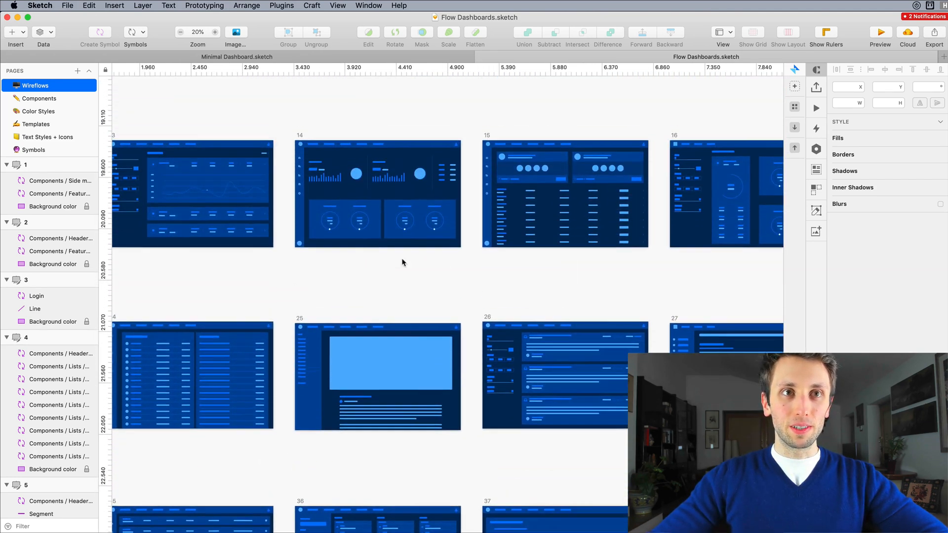
# Select artboard 35, the wireflow with a side menu and a list of full-width rows
pyautogui.scroll(-5, 403, 262)
pyautogui.hscroll(-5, 403, 262)
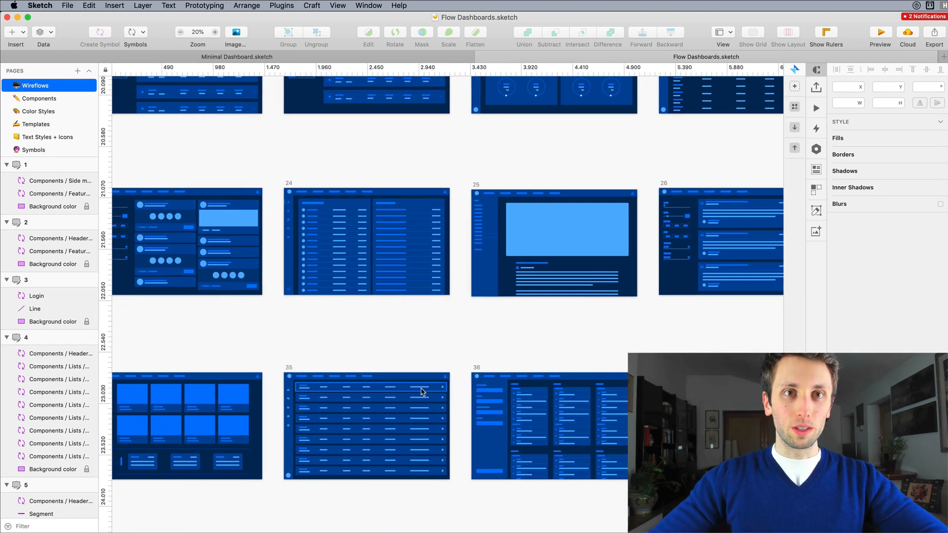
pyautogui.scroll(5, 422, 391)
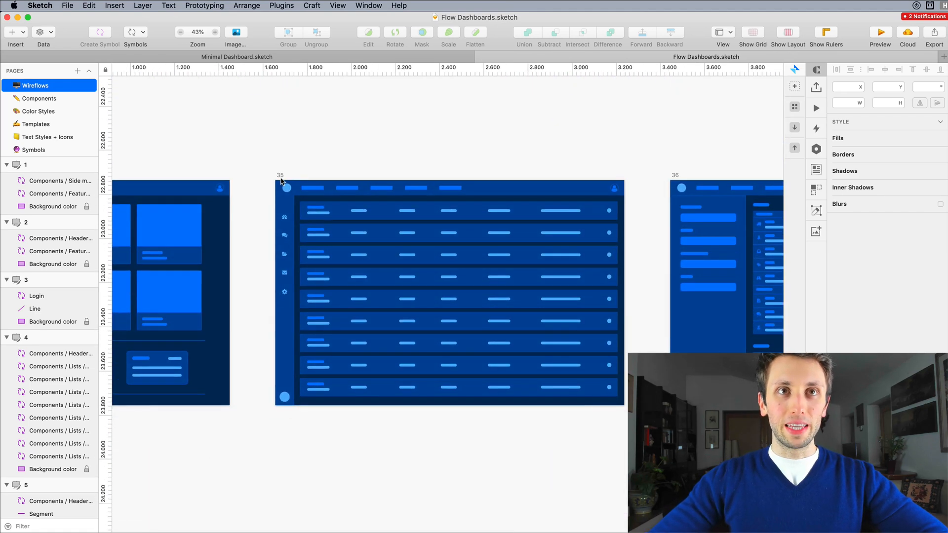
pyautogui.click(278, 176)
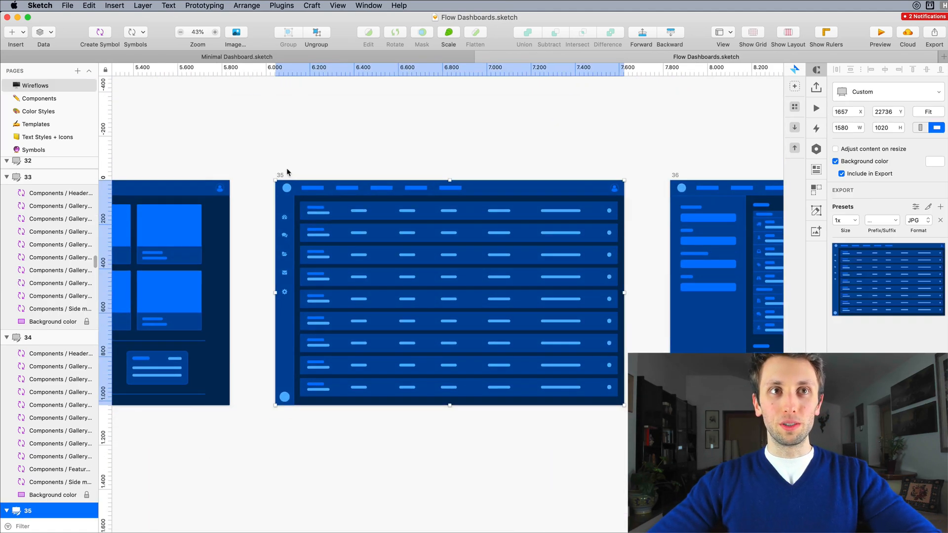
# Paste artboard 35 into the Web App page of Minimal Dashboard.sketch and place it directly below the emptied artboard 4
pyautogui.click(378, 56)
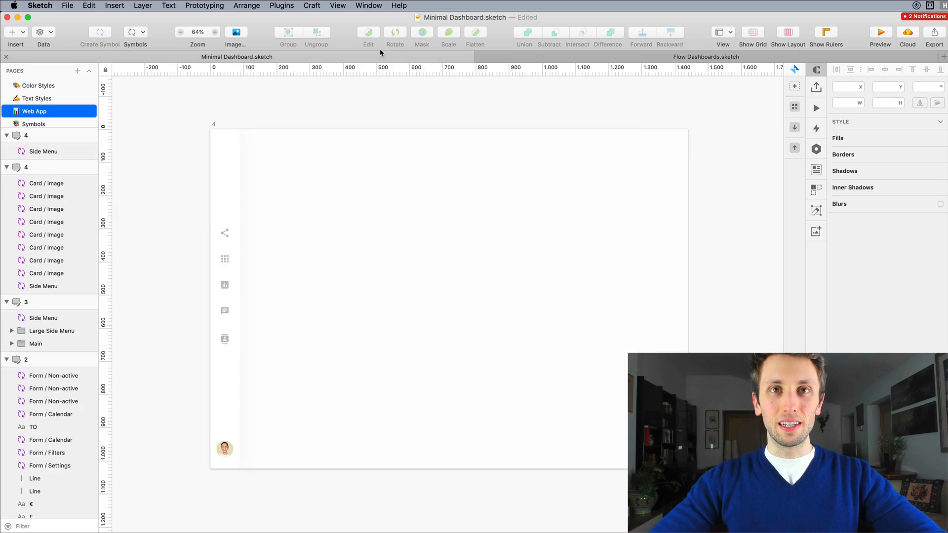
pyautogui.scroll(-3, 425, 114)
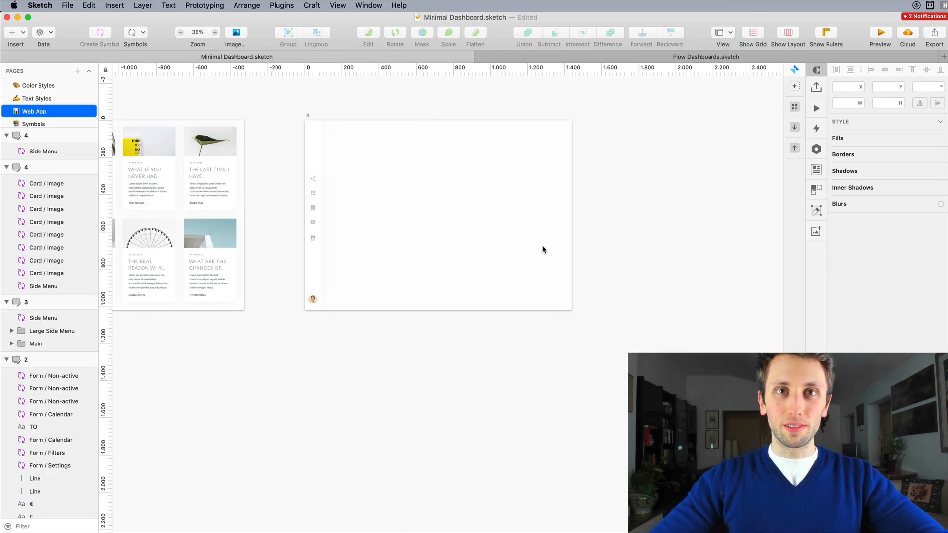
pyautogui.press('cmd+v')
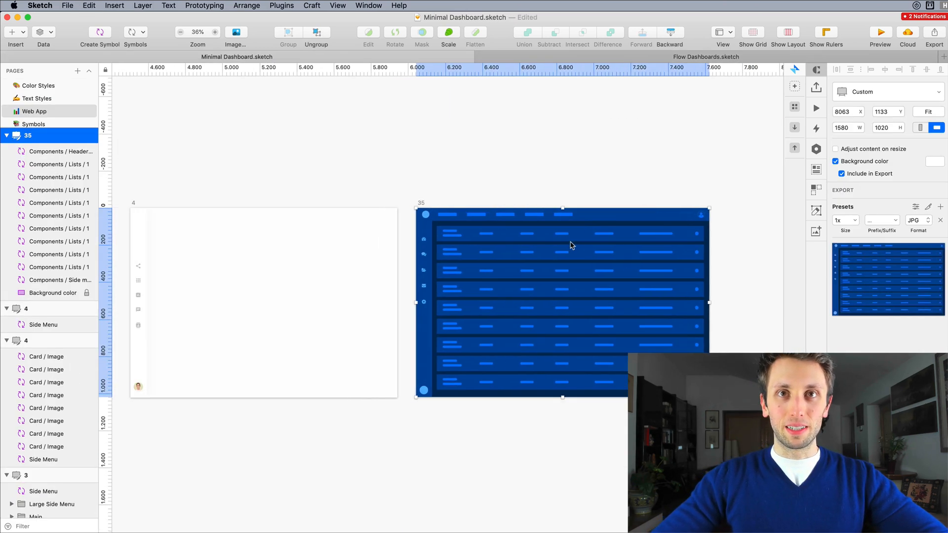
pyautogui.moveTo(571, 246); pyautogui.dragTo(283, 450)
pyautogui.hscroll(-3, 279, 450)
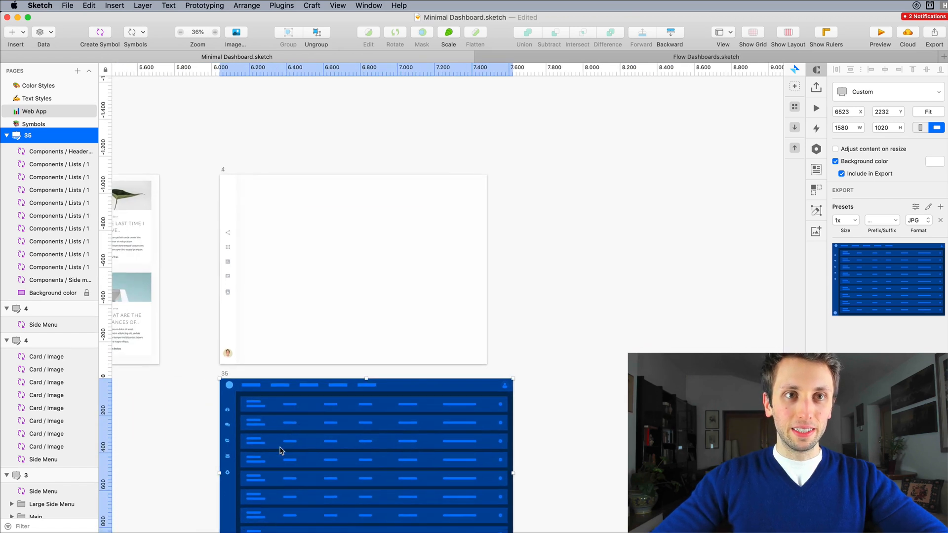
pyautogui.hscroll(-5, 280, 451)
pyautogui.click(613, 312)
pyautogui.hscroll(-3, 503, 260)
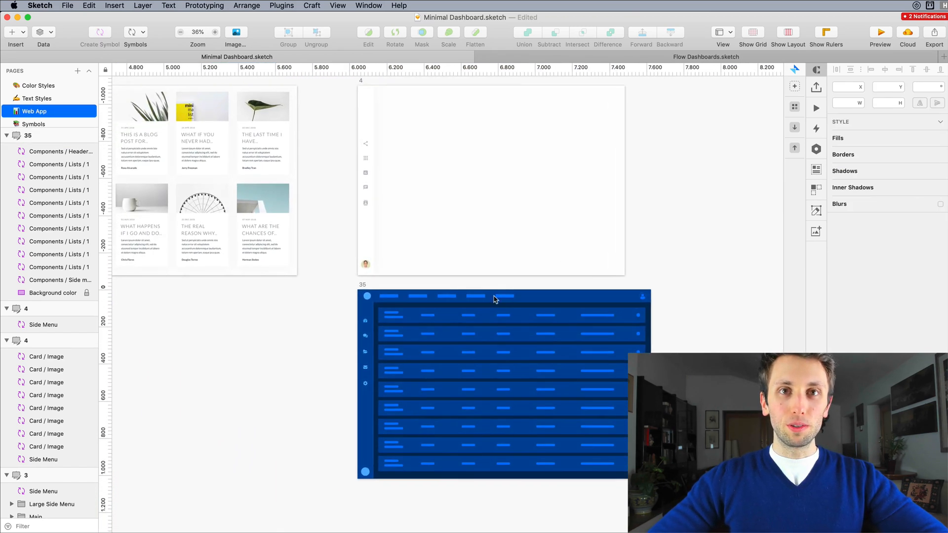
# Select the emptied artboard 4 and add horizontal guides at 33 and 976 to mark its upper and lower content margins
pyautogui.scroll(5, 496, 300)
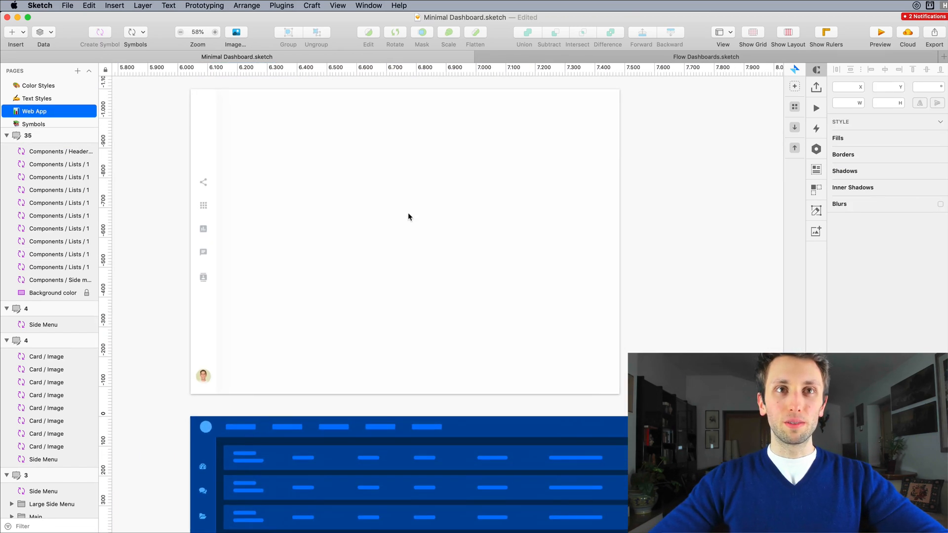
pyautogui.scroll(-10, 408, 212)
pyautogui.hscroll(-3, 408, 212)
pyautogui.scroll(10, 407, 212)
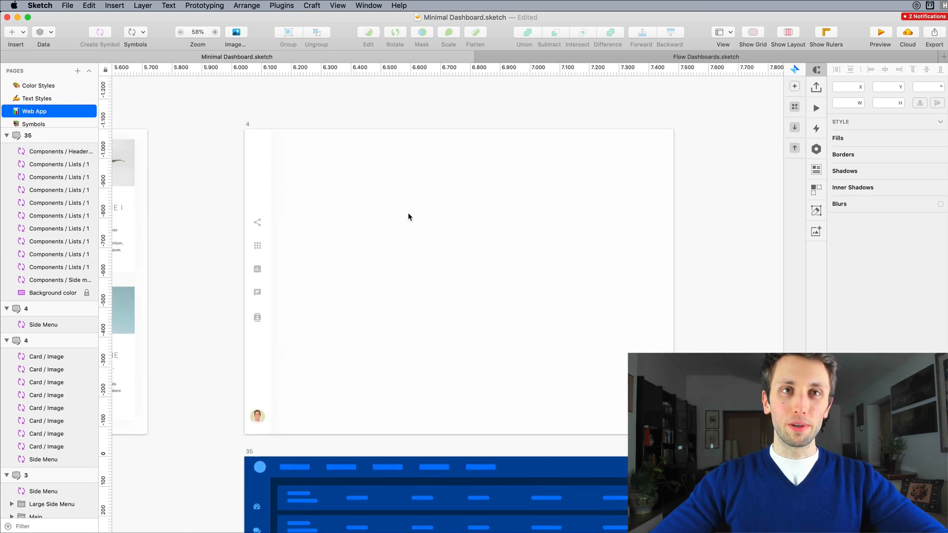
pyautogui.scroll(2, 408, 216)
pyautogui.hscroll(-5, 400, 228)
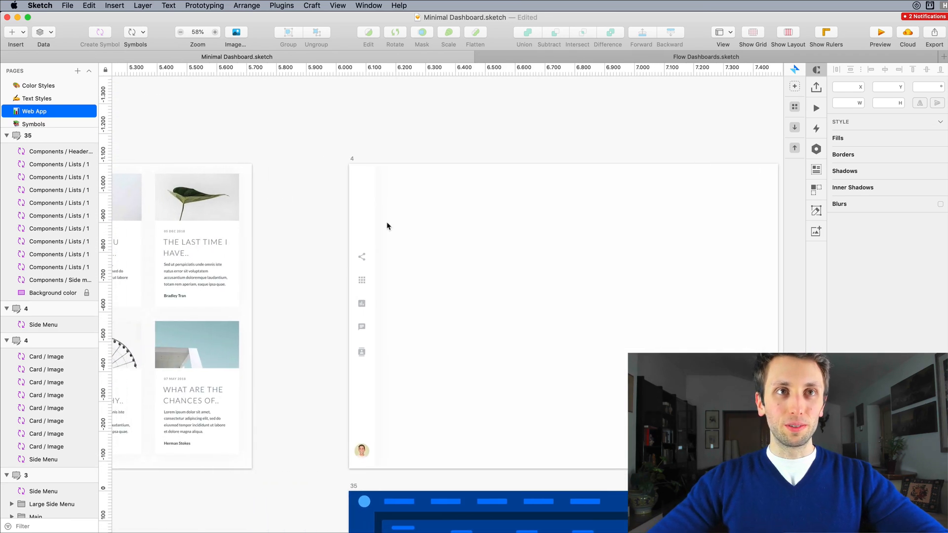
pyautogui.hscroll(-6, 262, 195)
pyautogui.hscroll(4, 266, 195)
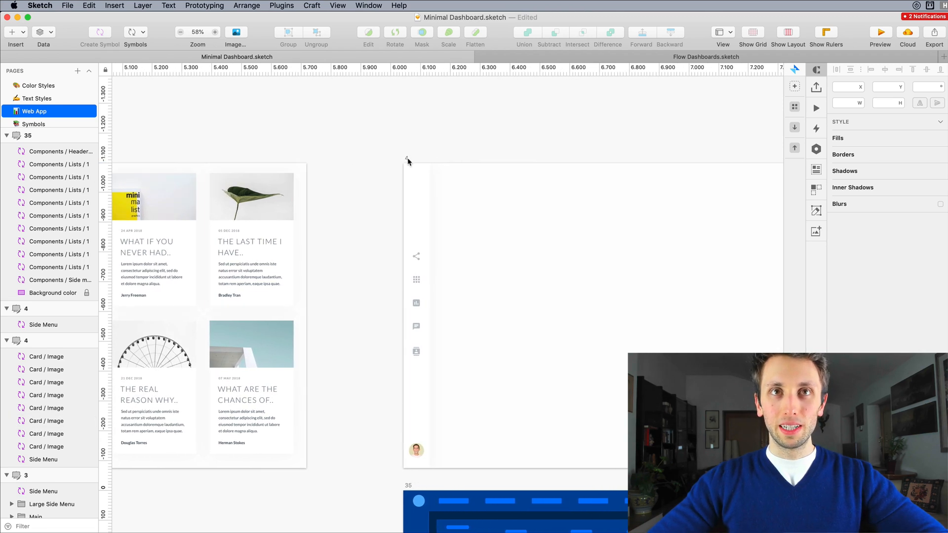
pyautogui.click(403, 163)
pyautogui.hscroll(6, 404, 163)
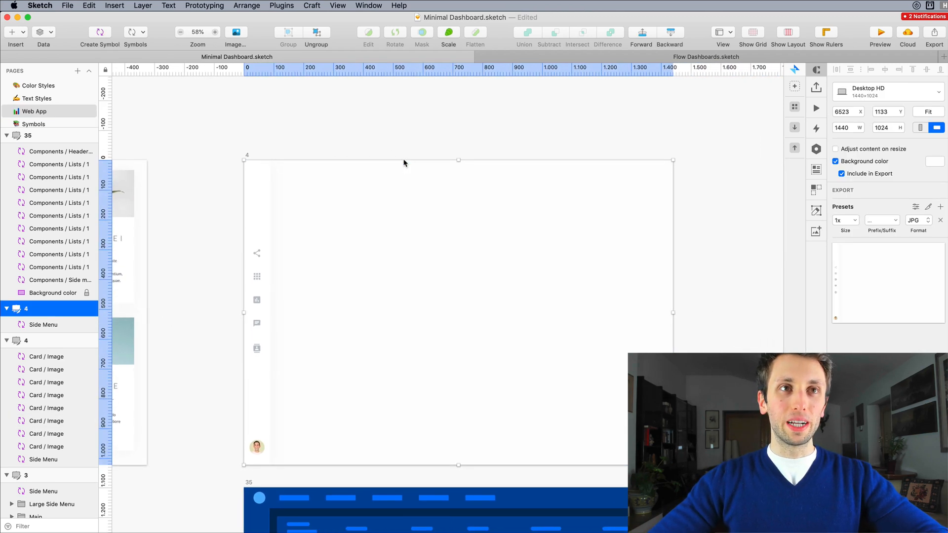
pyautogui.hscroll(-4, 404, 163)
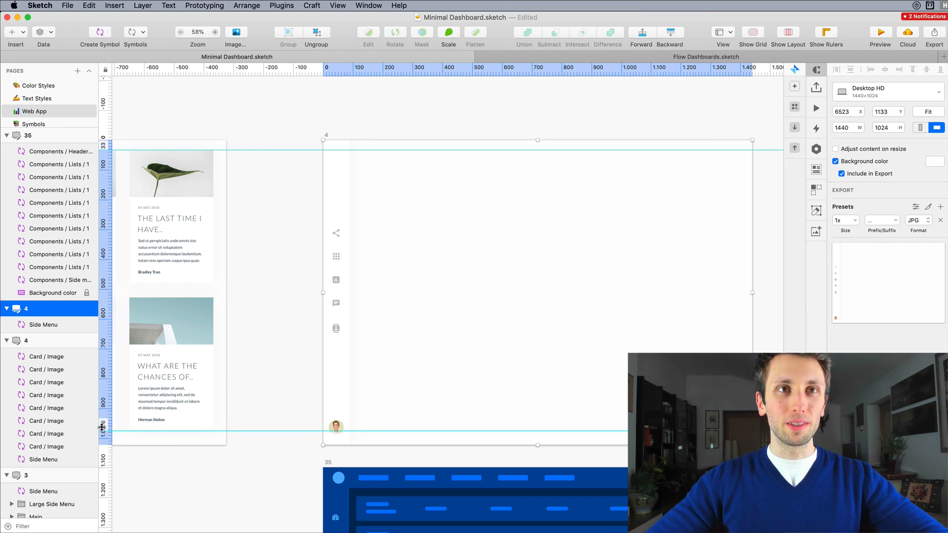
pyautogui.scroll(-4, 485, 238)
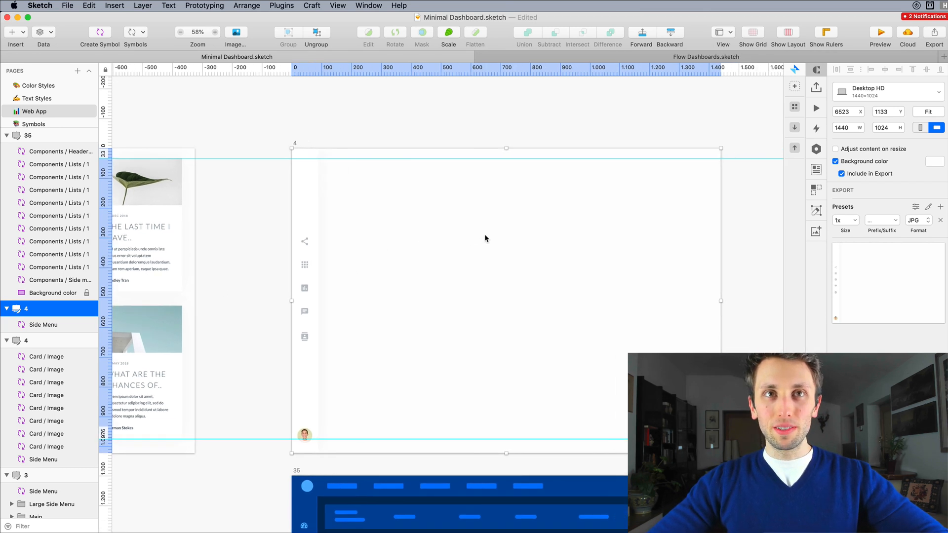
# Compare the horizontal guides with the content margins of the other Web App artboards numbered 2, 3 and 4
pyautogui.hscroll(-2, 484, 239)
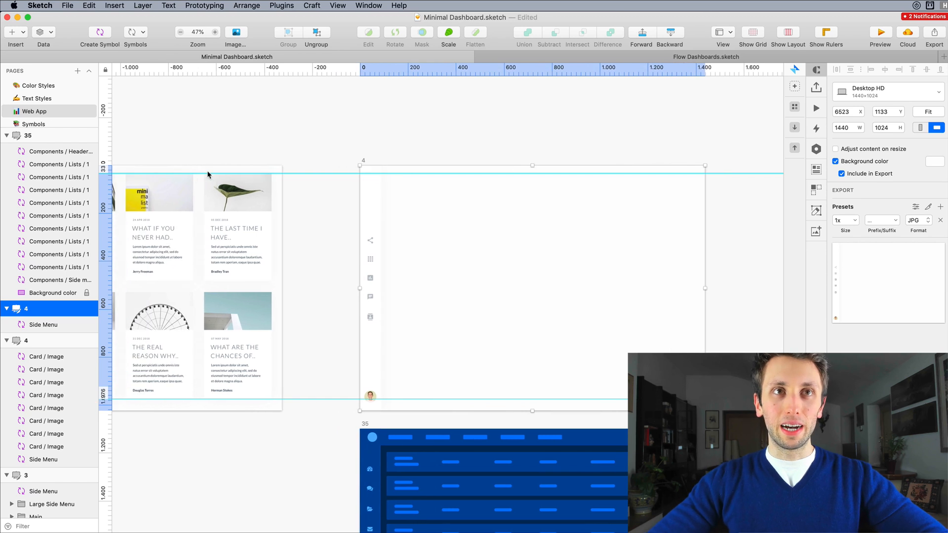
pyautogui.hscroll(-20, 225, 395)
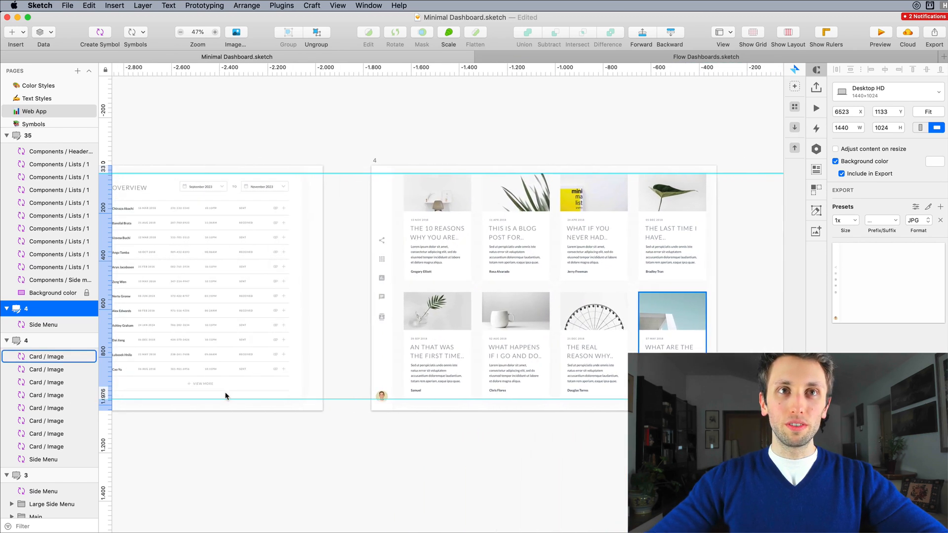
pyautogui.hscroll(-3, 225, 395)
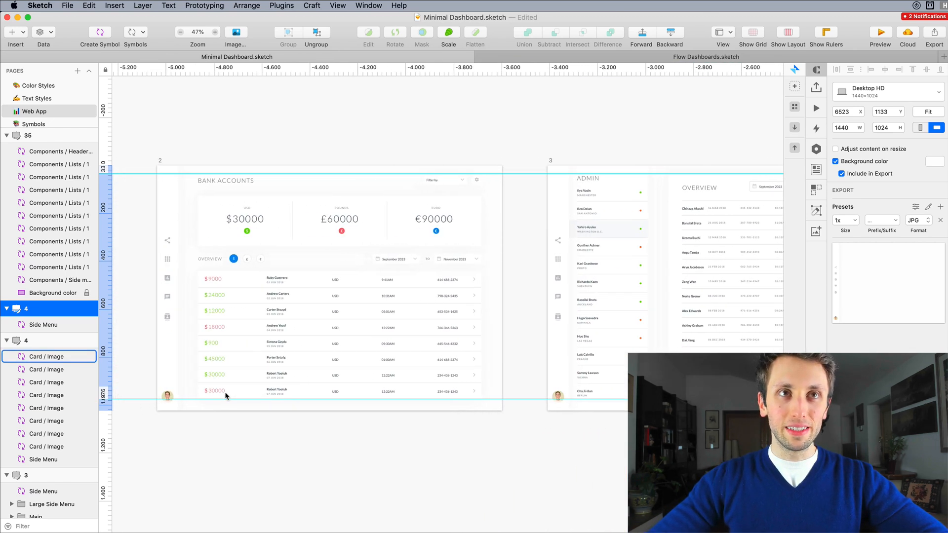
pyautogui.hscroll(4, 339, 185)
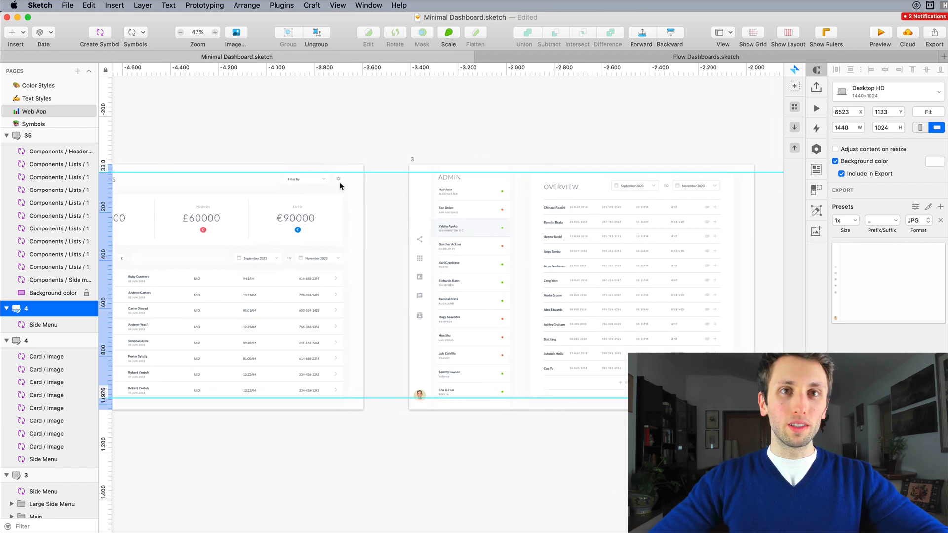
pyautogui.hscroll(15, 540, 196)
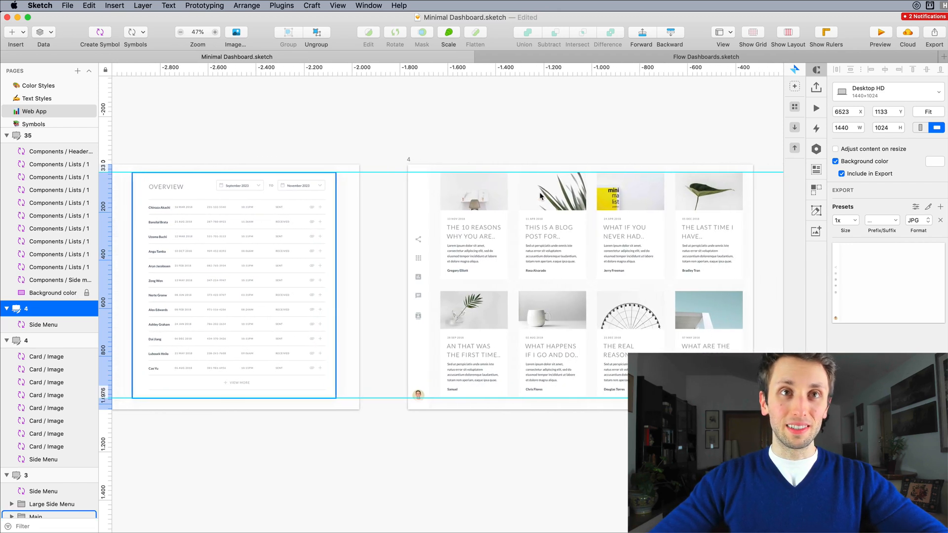
pyautogui.hscroll(10, 540, 197)
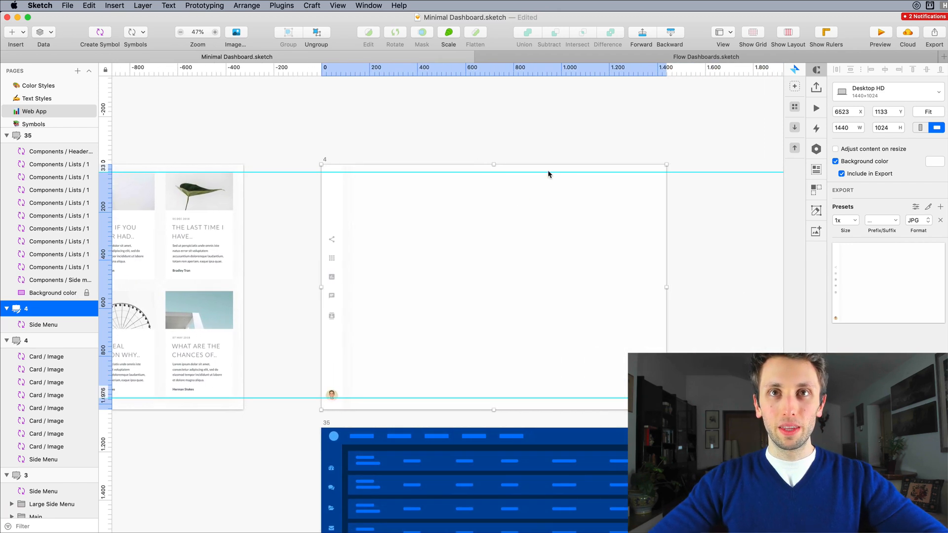
# Add vertical guides at 133 and 1395 to the emptied artboard 4 as side margins
pyautogui.scroll(2, 547, 170)
pyautogui.hscroll(-3, 548, 174)
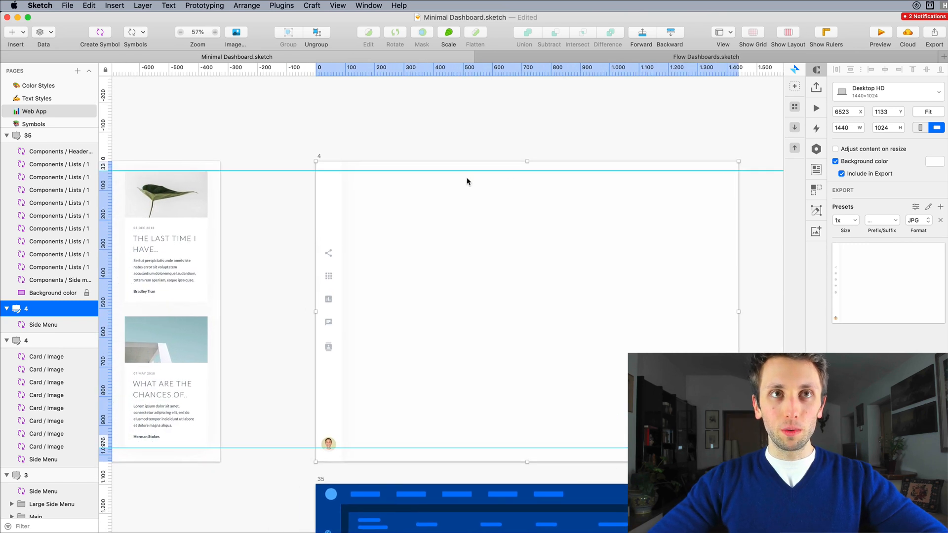
pyautogui.hscroll(3, 467, 182)
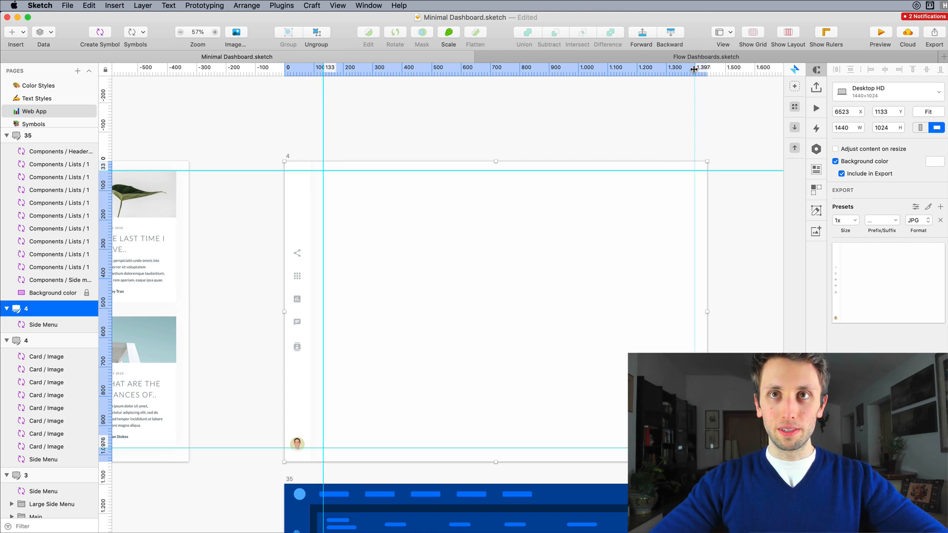
# Copy the first and last cards of the upper row from the blog card artboard into the emptied artboard 4
pyautogui.hscroll(-11, 446, 307)
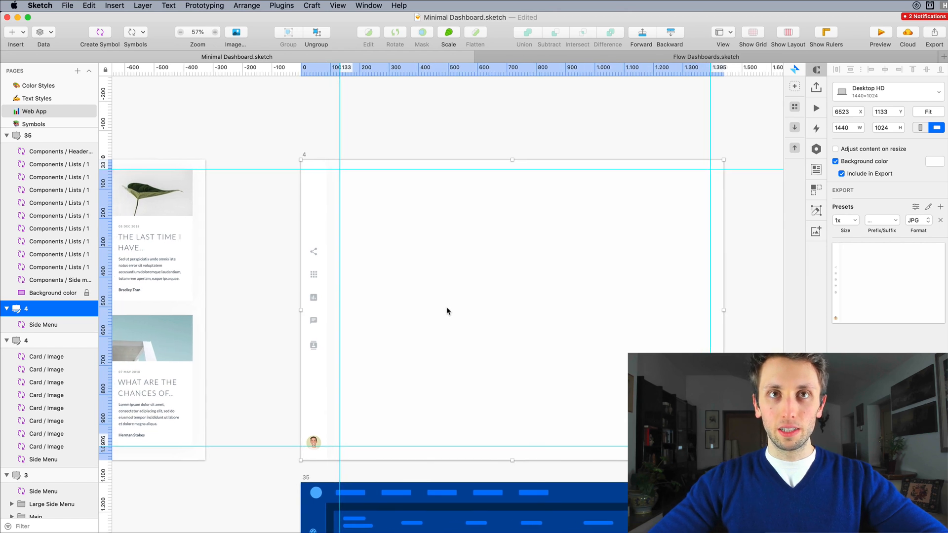
pyautogui.click(230, 219)
pyautogui.keyDown('shift'); pyautogui.click(519, 228); pyautogui.keyUp('shift')
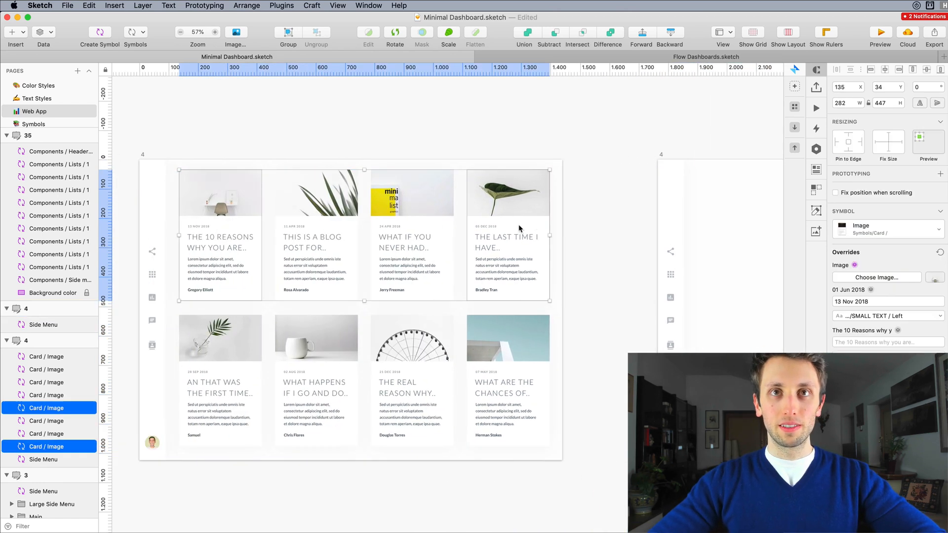
pyautogui.hscroll(15, 487, 292)
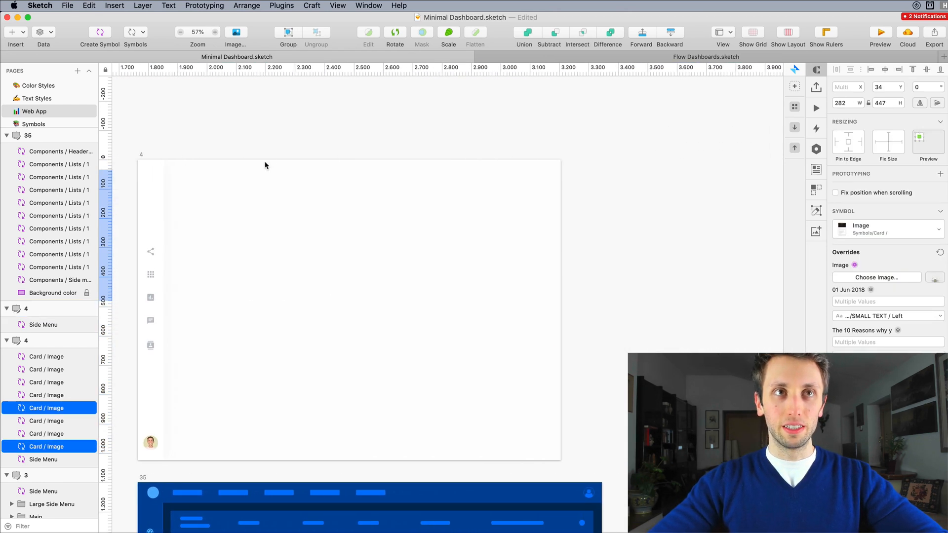
pyautogui.click(141, 155)
pyautogui.hscroll(-3, 258, 184)
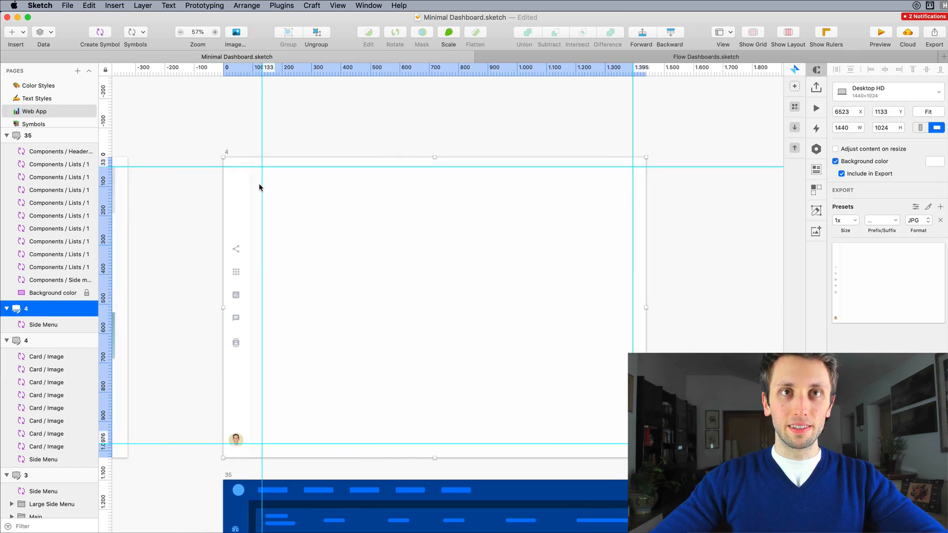
pyautogui.press('super+v')
# Align the vertical guides with the two cards' outer edges at 135 and 1397, and delete both reference cards
pyautogui.scroll(5, 436, 160)
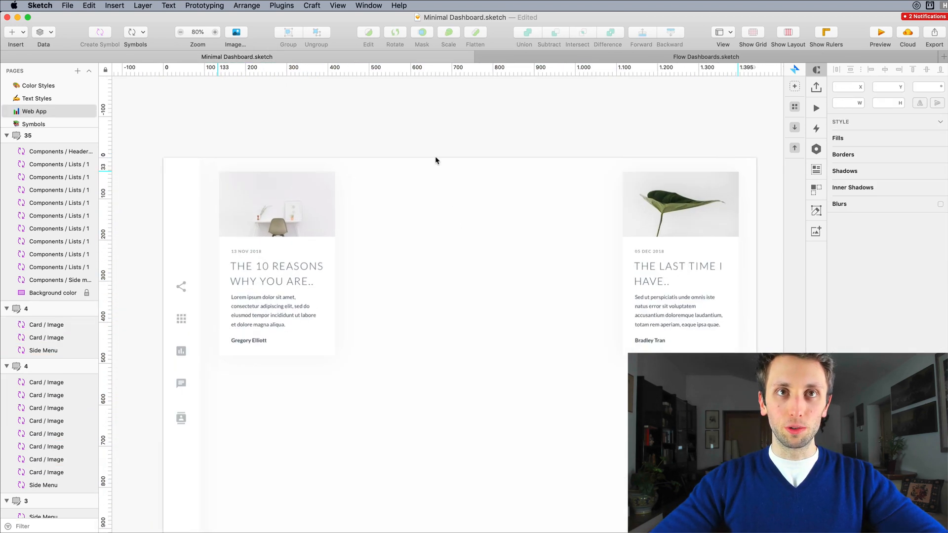
pyautogui.click(247, 248)
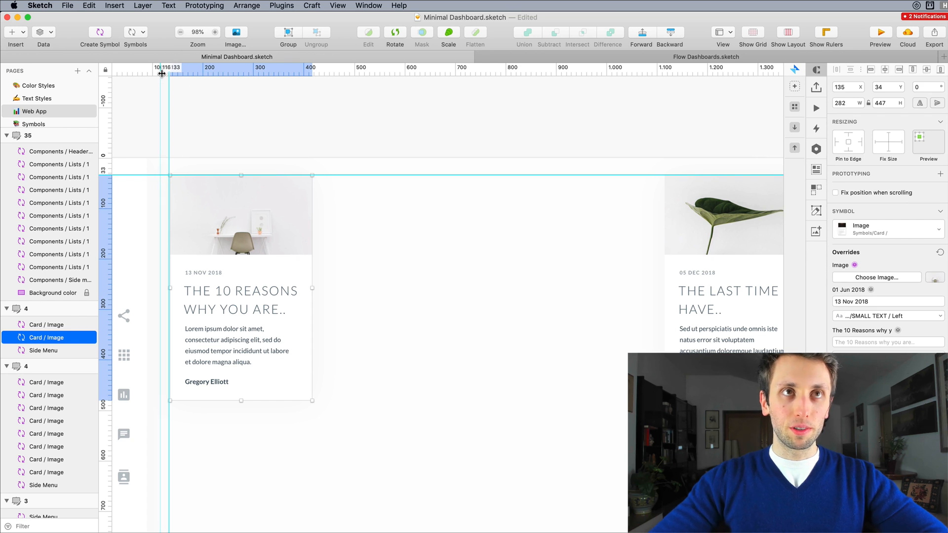
pyautogui.moveTo(170, 68); pyautogui.dragTo(674, 44)
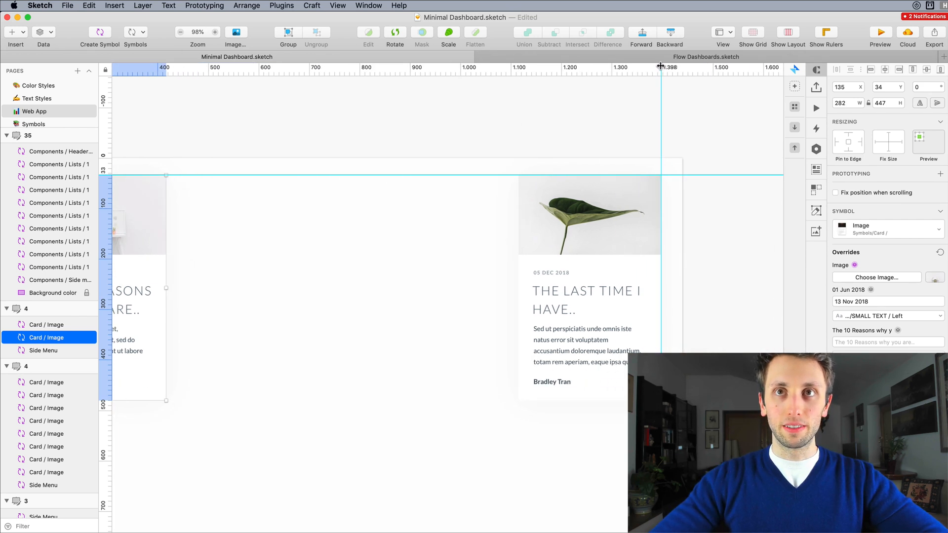
pyautogui.hscroll(-4, 470, 241)
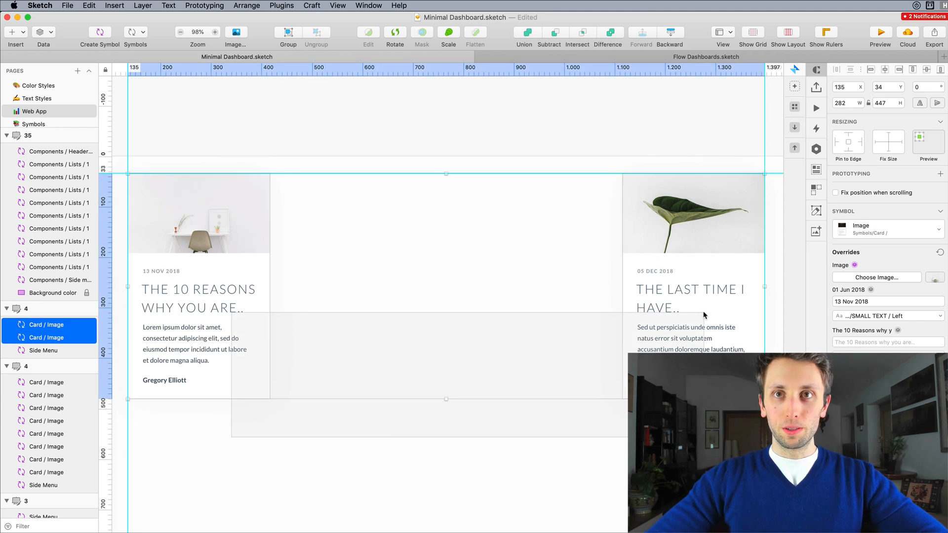
pyautogui.press('Delete')
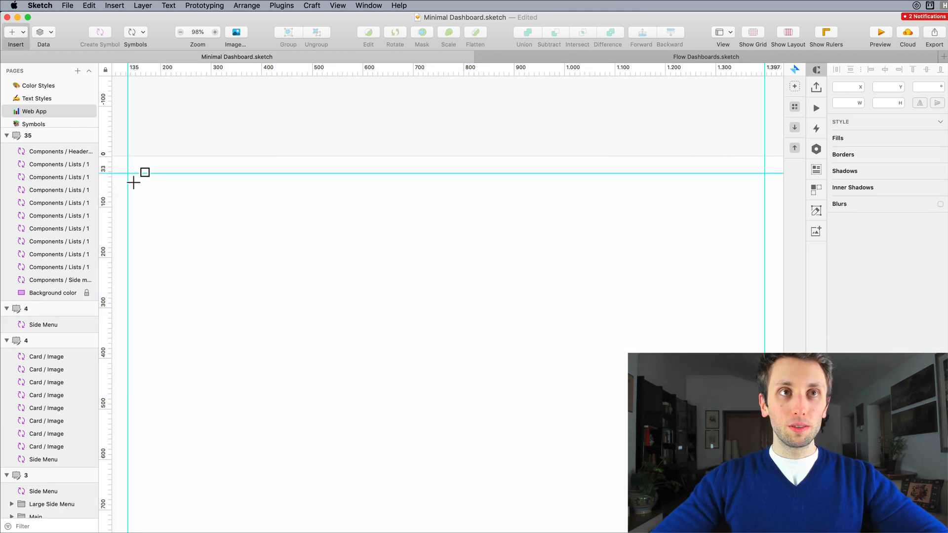
# Draw a rectangle about 1262 by 78 px between the vertical guides, move it to about Y 211 and deselect it
pyautogui.moveTo(133, 183); pyautogui.dragTo(769, 221)
pyautogui.scroll(-2, 603, 330)
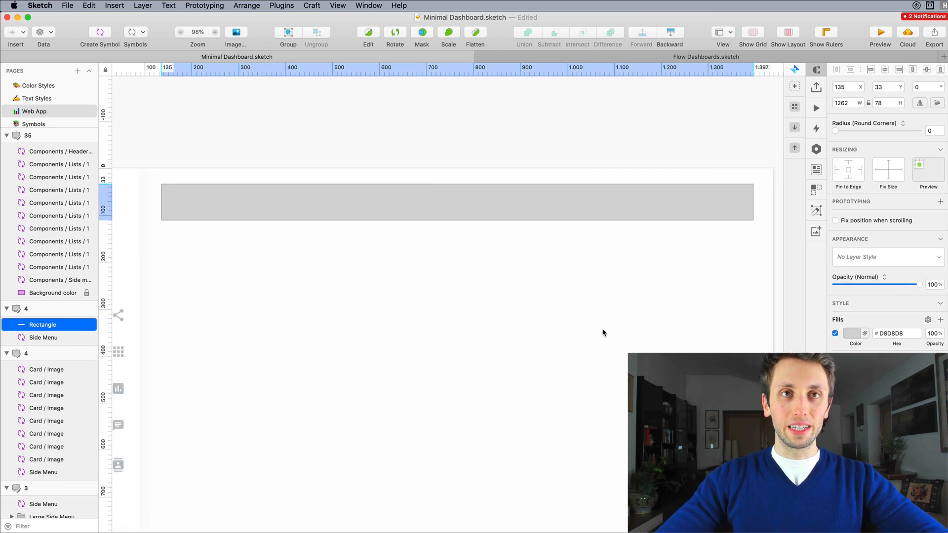
pyautogui.scroll(-4, 603, 332)
pyautogui.scroll(3, 593, 326)
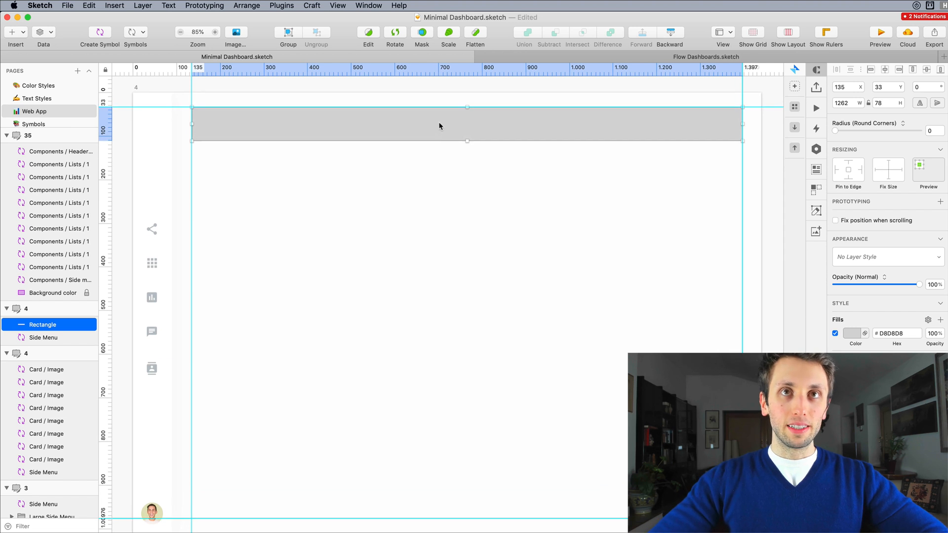
pyautogui.moveTo(440, 125); pyautogui.dragTo(436, 203)
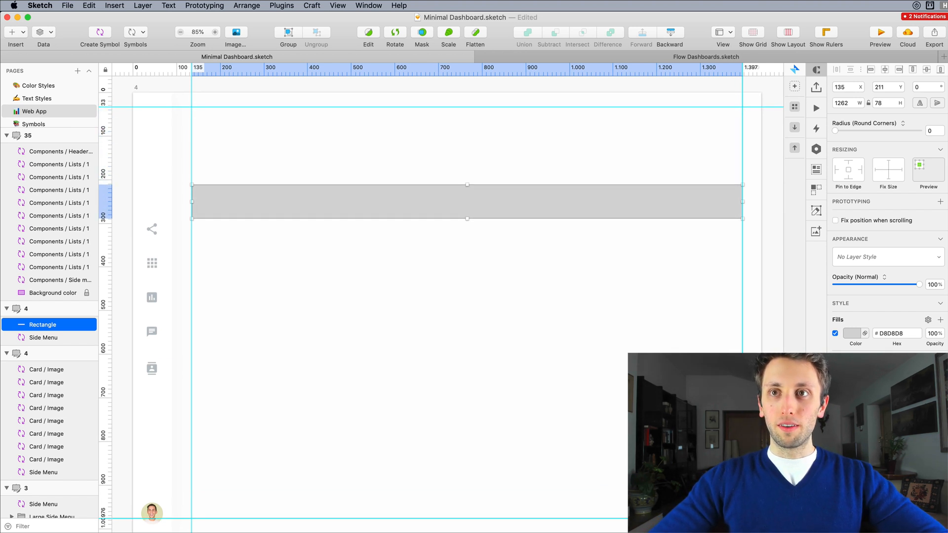
pyautogui.scroll(1, 410, 286)
pyautogui.click(410, 287)
pyautogui.scroll(-5, 410, 287)
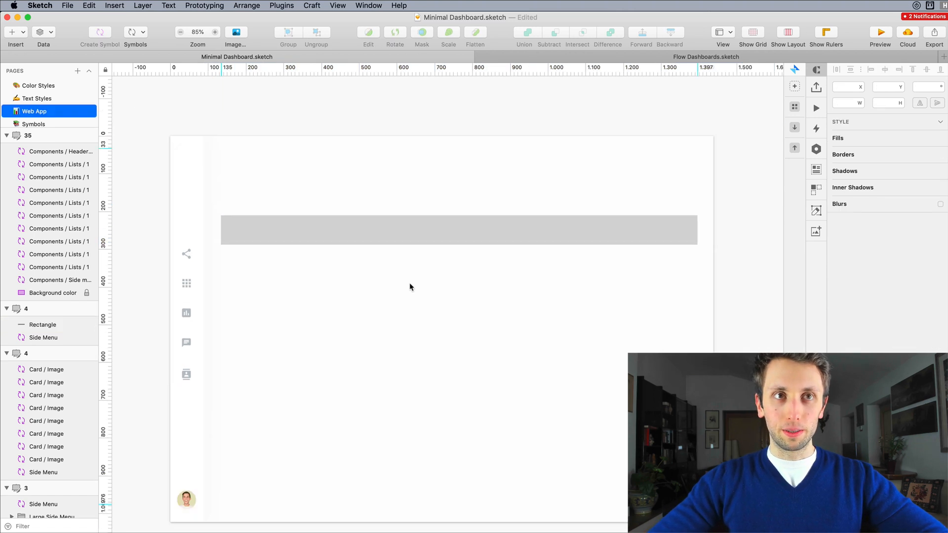
pyautogui.scroll(10, 410, 286)
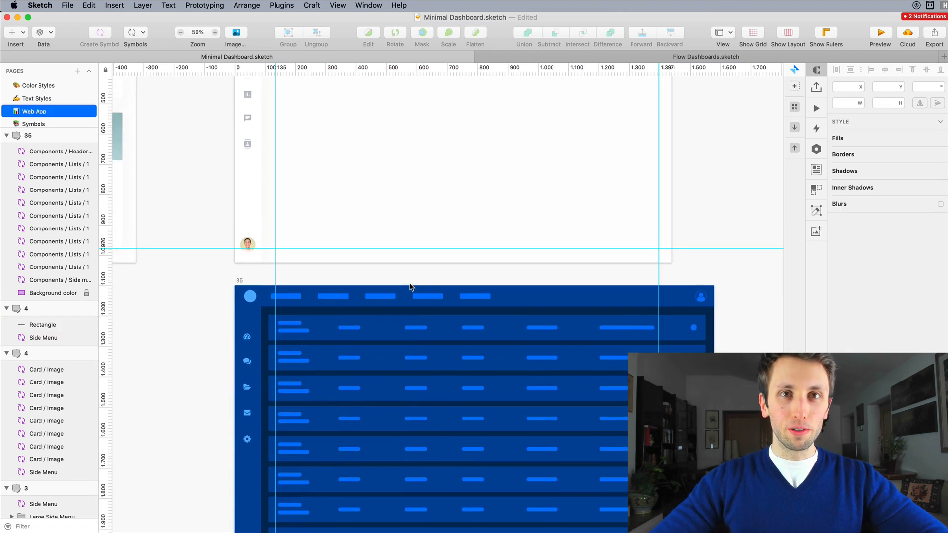
pyautogui.hscroll(-3, 409, 283)
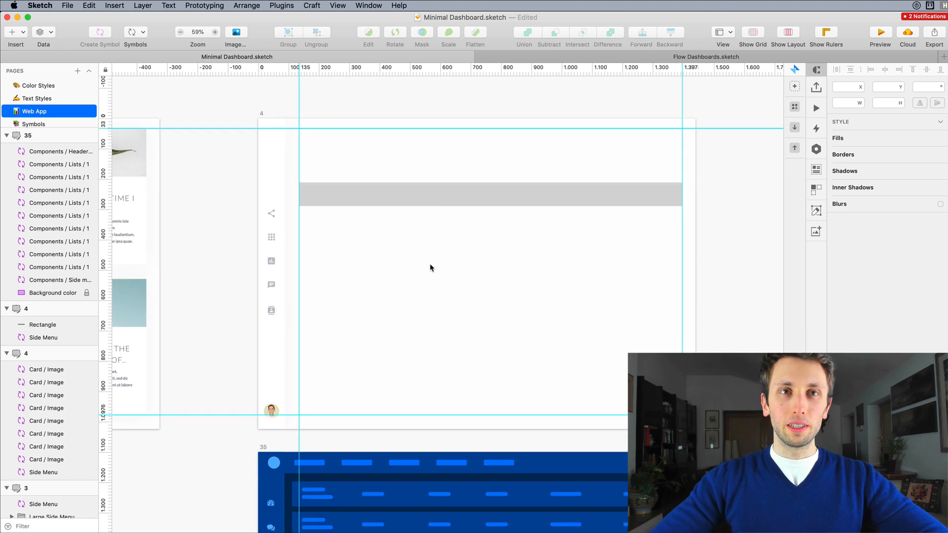
# Open the Side Menu symbol on artboard 4 and copy the style of its background rectangle
pyautogui.scroll(3, 430, 277)
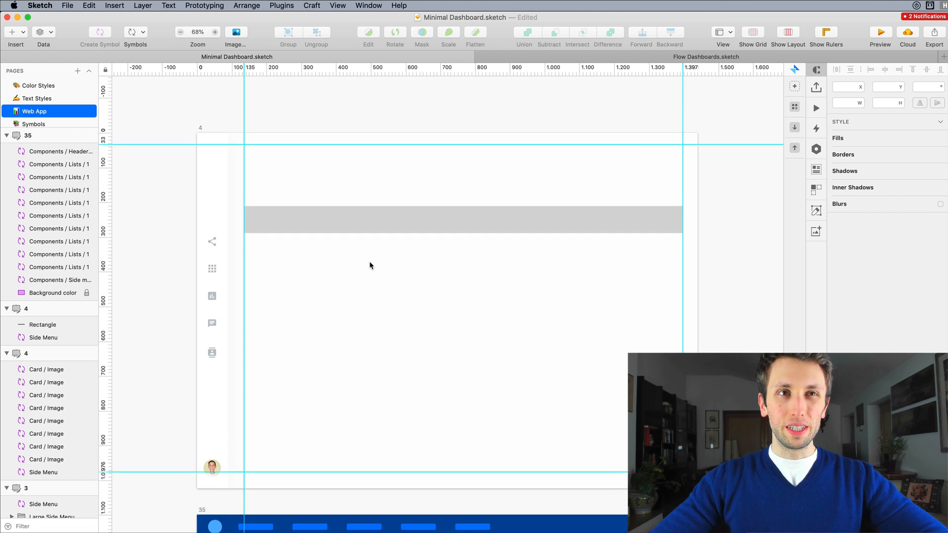
pyautogui.hscroll(-3, 371, 267)
pyautogui.hscroll(2, 371, 268)
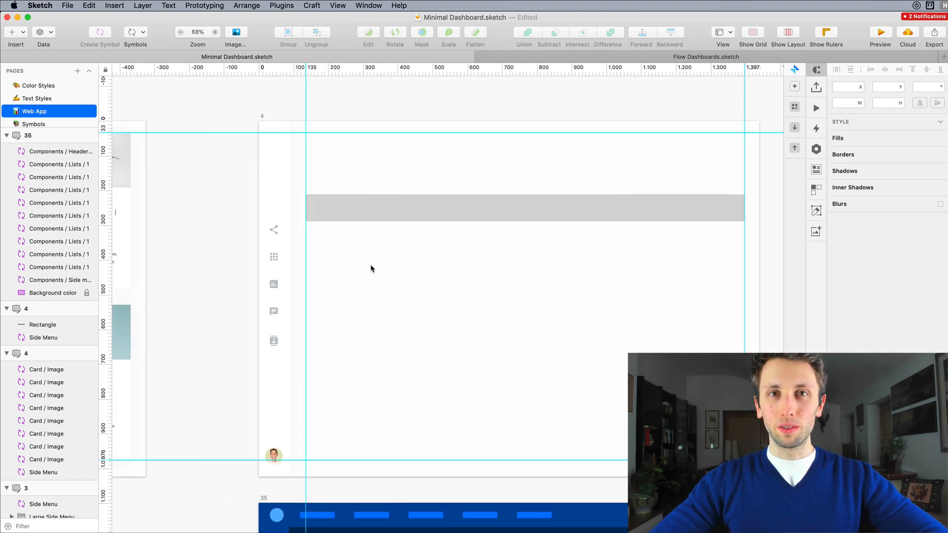
pyautogui.hscroll(-15, 371, 268)
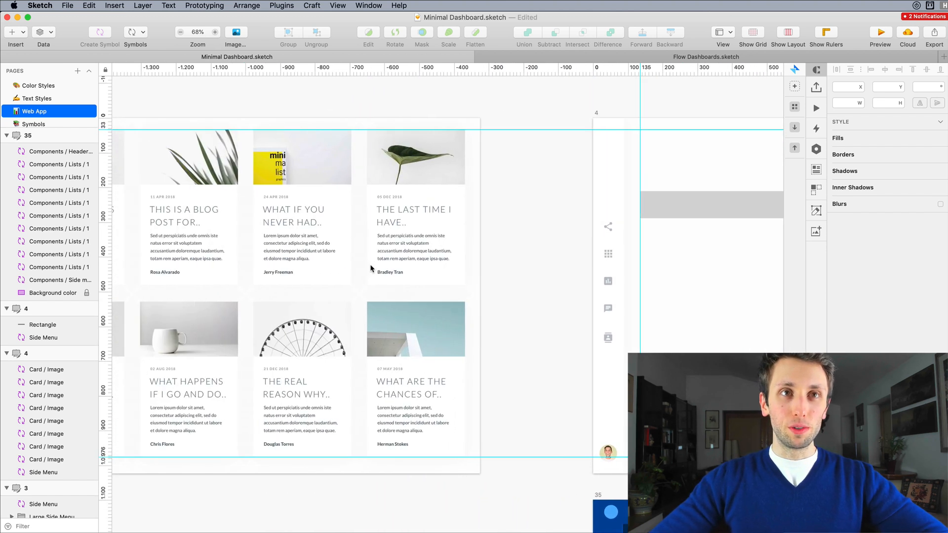
pyautogui.hscroll(2, 448, 288)
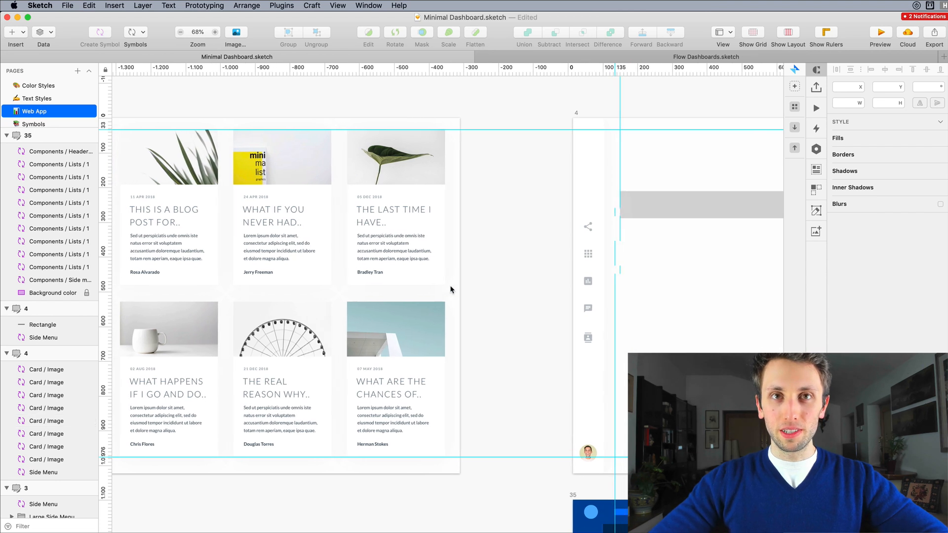
pyautogui.hscroll(13, 402, 290)
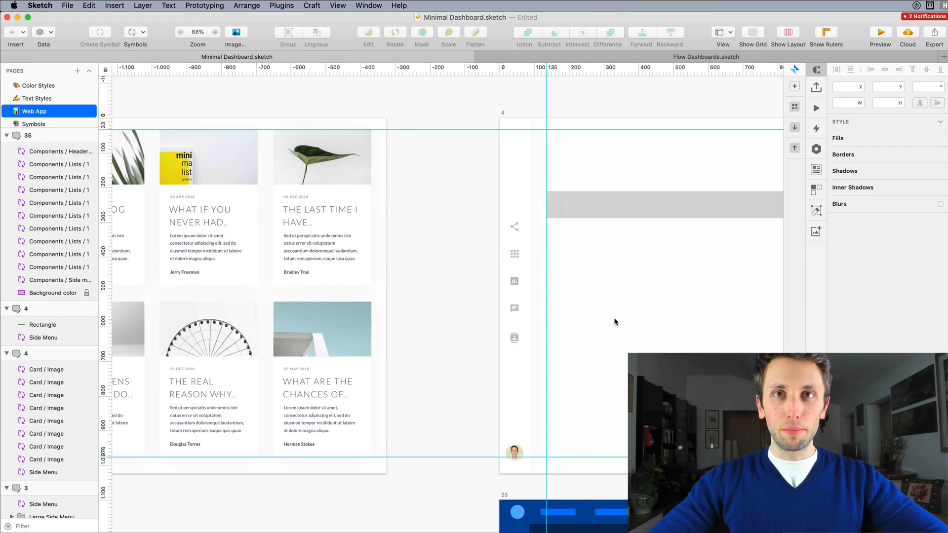
pyautogui.scroll(5, 233, 188)
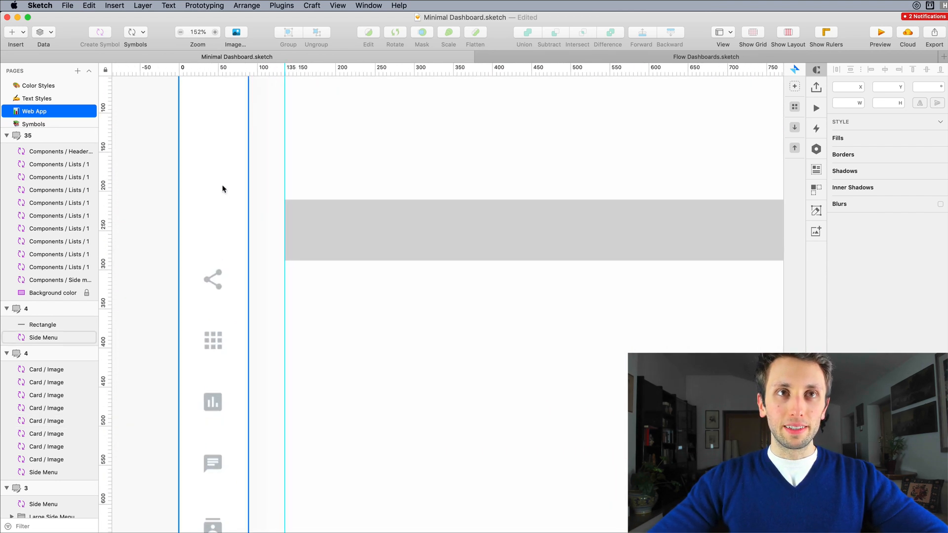
pyautogui.click(239, 198)
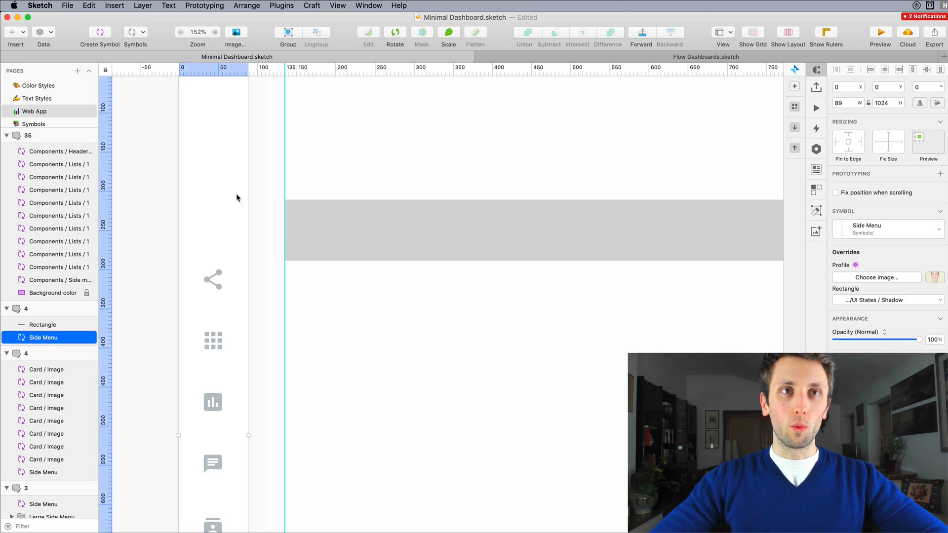
pyautogui.doubleClick(236, 197)
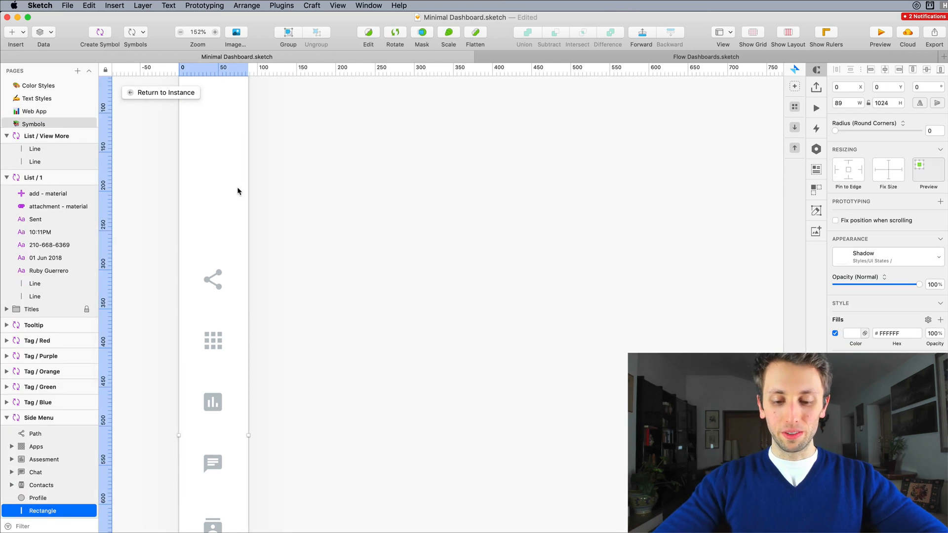
pyautogui.rightClick(237, 186)
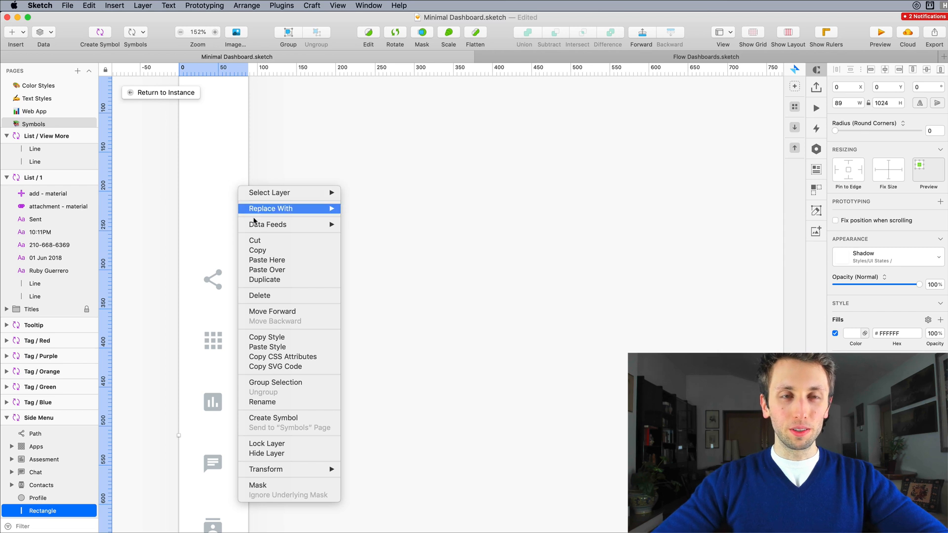
pyautogui.click(268, 346)
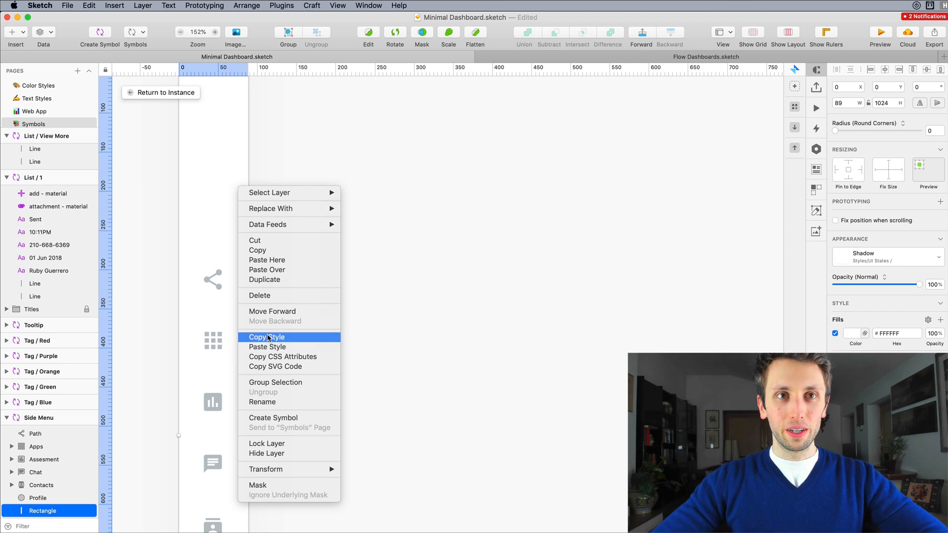
# Return to the Web App page, paste the copied style onto artboard 4's wide grey rectangle and deselect it
pyautogui.click(53, 112)
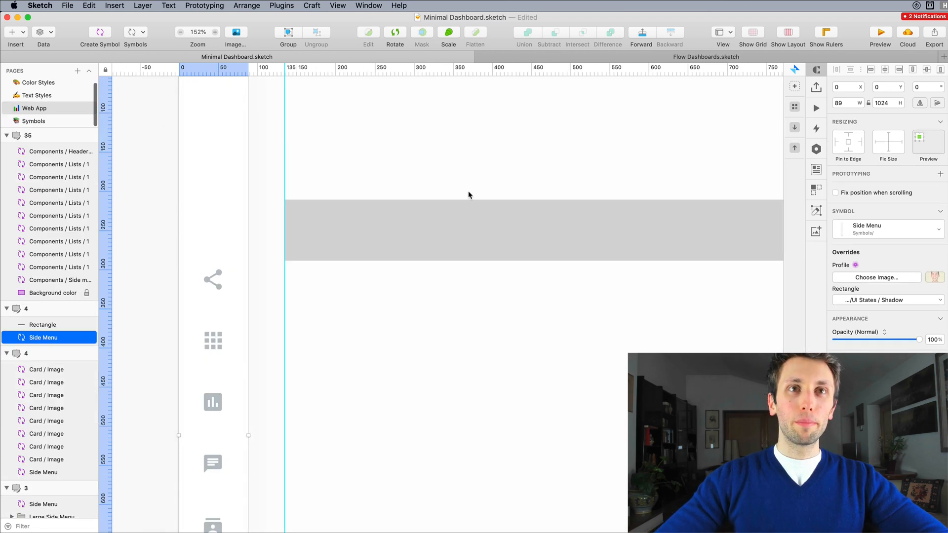
pyautogui.hscroll(5, 468, 194)
pyautogui.click(248, 238)
pyautogui.rightClick(248, 238)
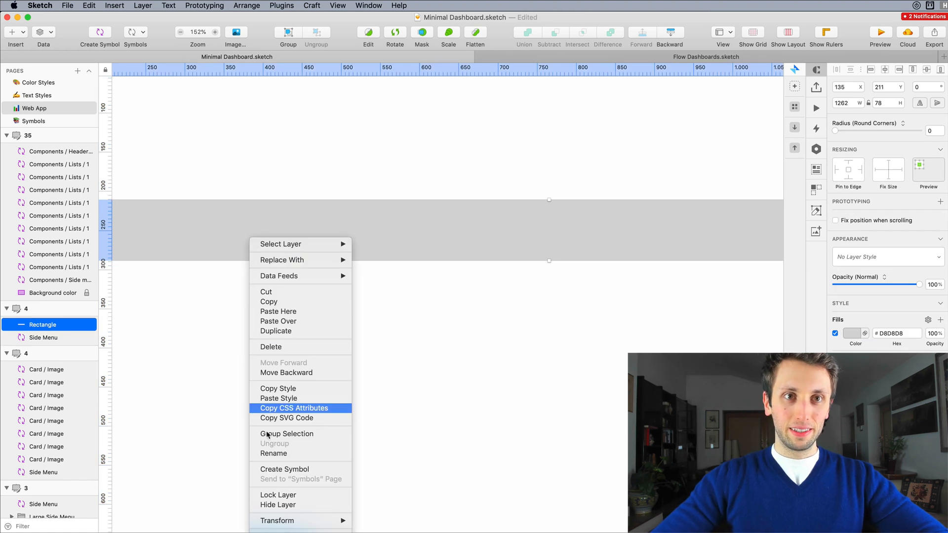
pyautogui.click(276, 398)
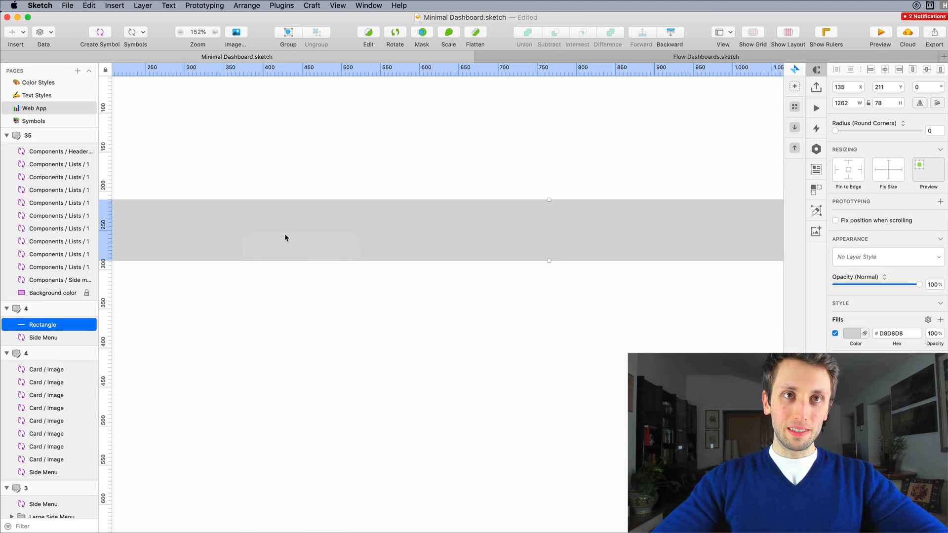
pyautogui.click(297, 287)
# Examine the restyled row's shadow and its contrast with the artboard background and side menu
pyautogui.scroll(-5, 298, 289)
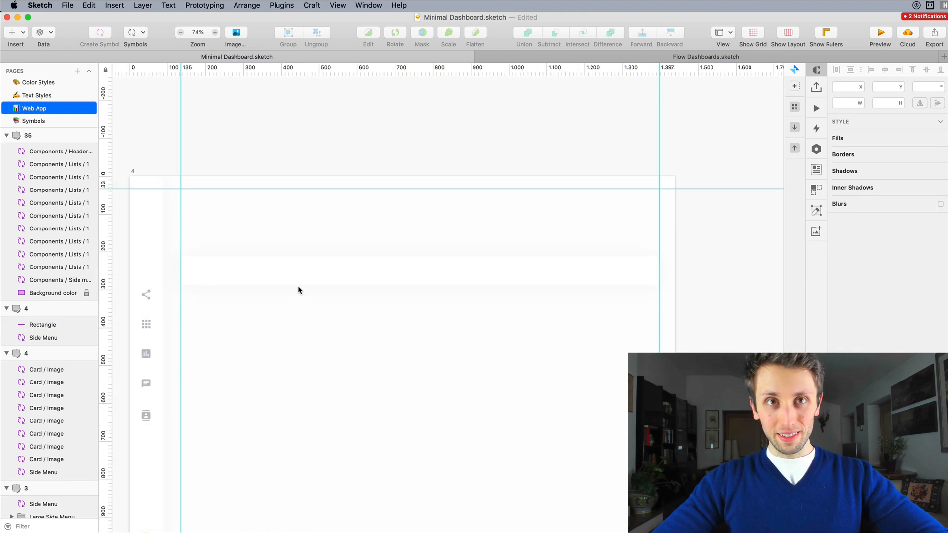
pyautogui.hscroll(-3, 298, 289)
pyautogui.scroll(-2, 298, 290)
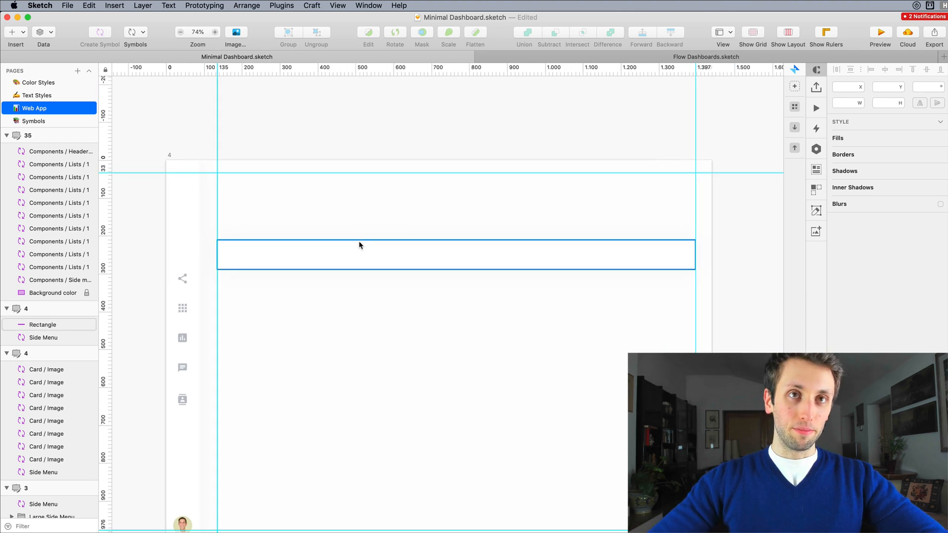
pyautogui.scroll(5, 360, 244)
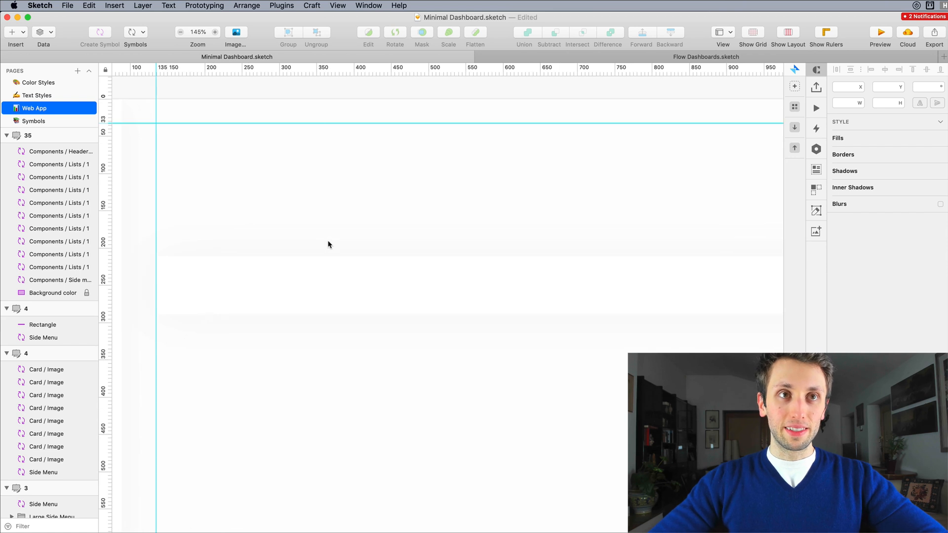
pyautogui.scroll(5, 208, 222)
pyautogui.hscroll(-2, 223, 225)
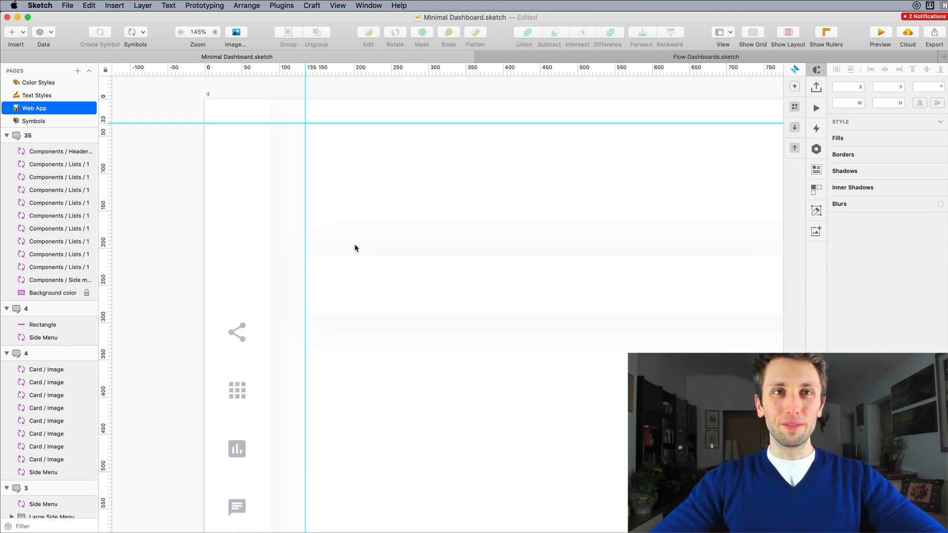
pyautogui.scroll(-3, 355, 247)
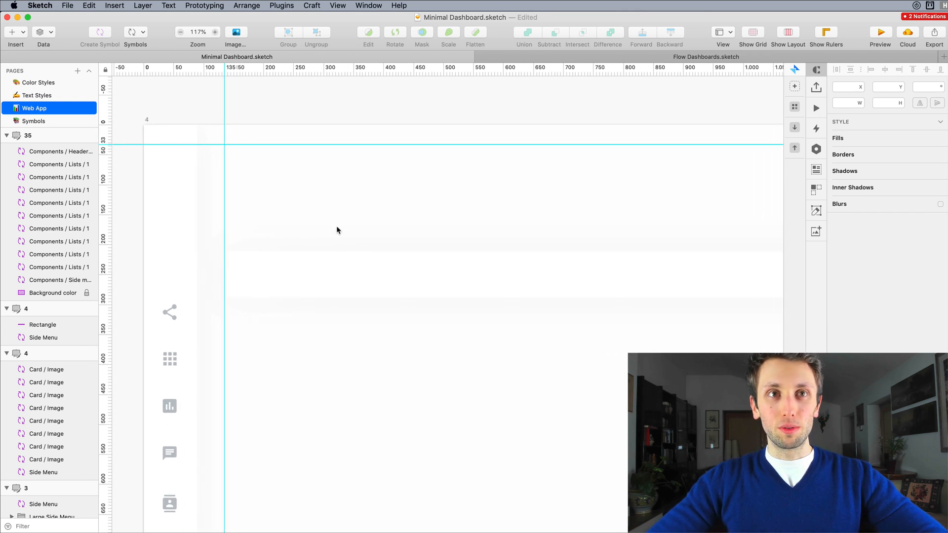
pyautogui.click(298, 269)
pyautogui.scroll(-1, 298, 268)
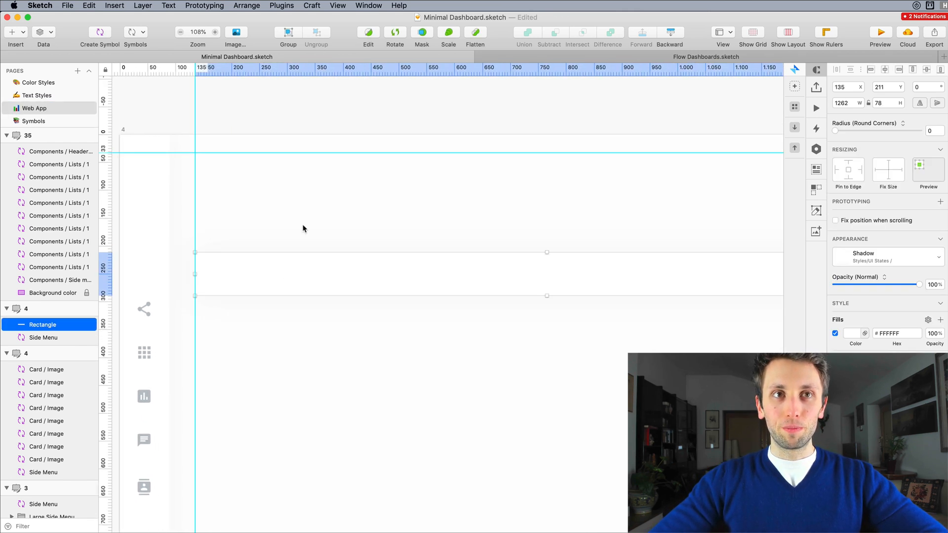
pyautogui.click(304, 226)
pyautogui.click(335, 266)
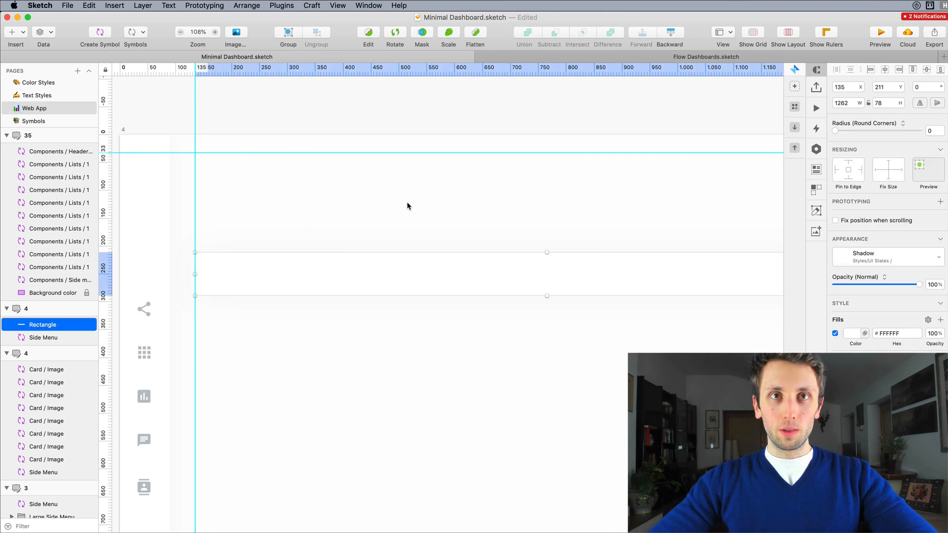
pyautogui.press('t')
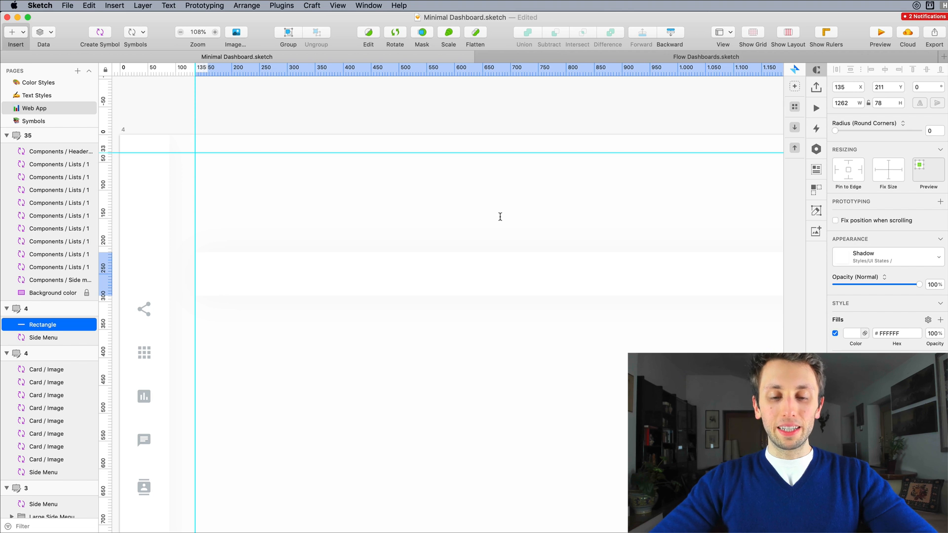
pyautogui.click(868, 255)
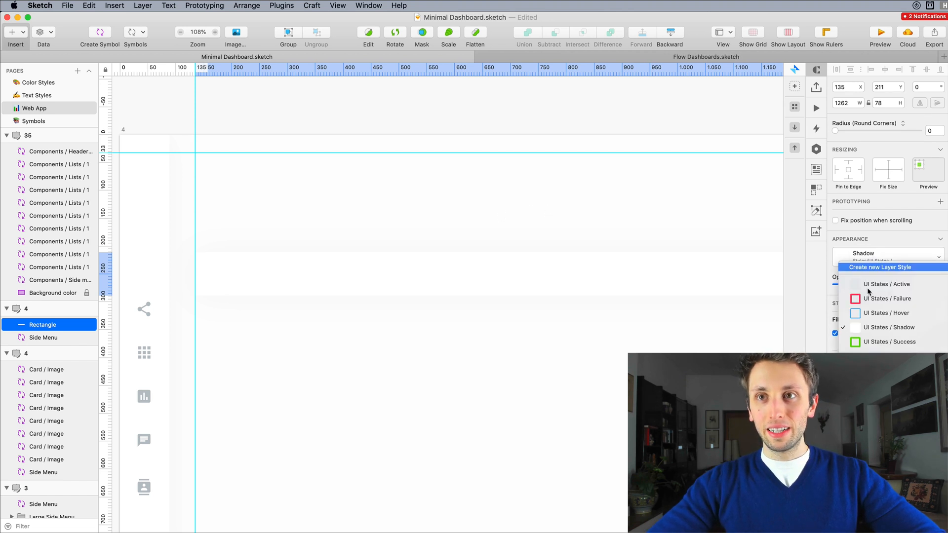
pyautogui.click(460, 289)
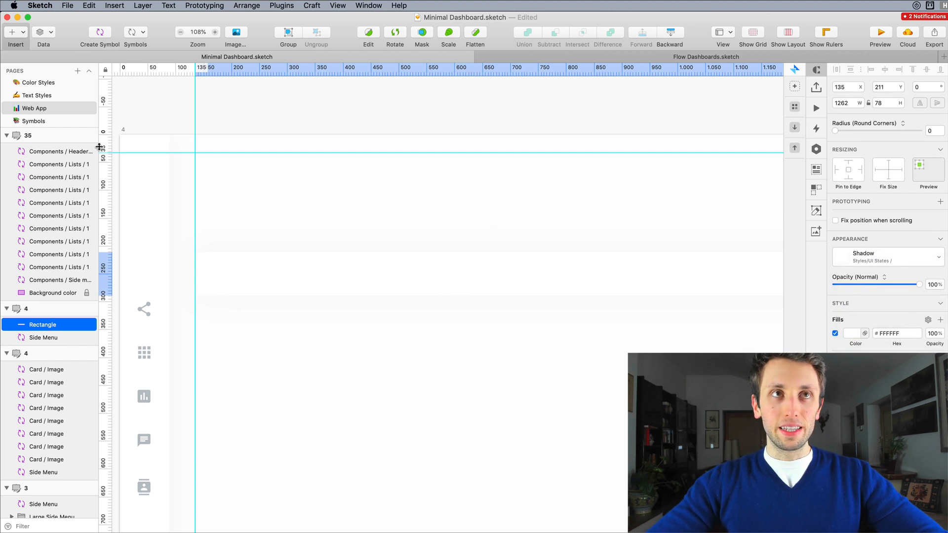
pyautogui.click(26, 31)
pyautogui.click(218, 267)
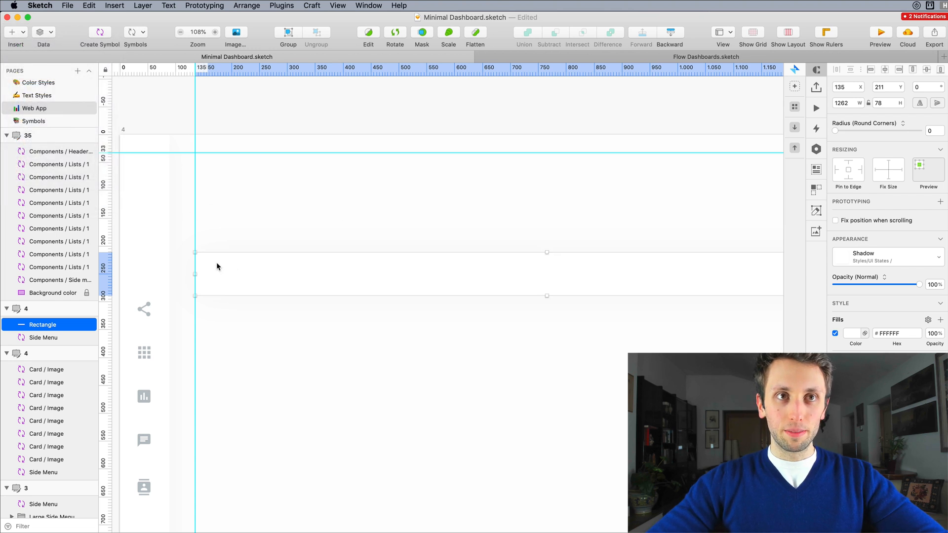
pyautogui.press('Escape')
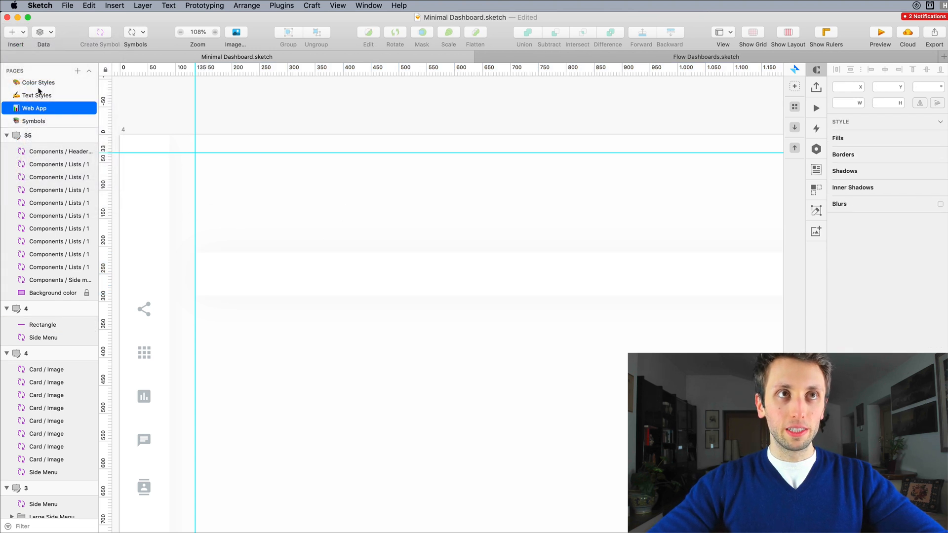
# Draw a text box about 278 by 42 px inside the left end of the white row, at about X 172, Y 231
pyautogui.click(19, 40)
pyautogui.click(34, 99)
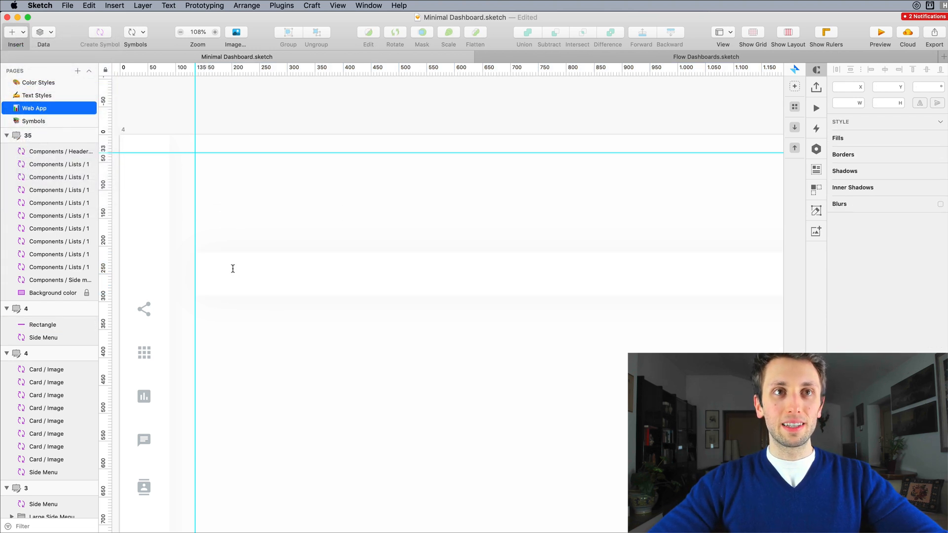
pyautogui.moveTo(215, 264); pyautogui.dragTo(372, 283)
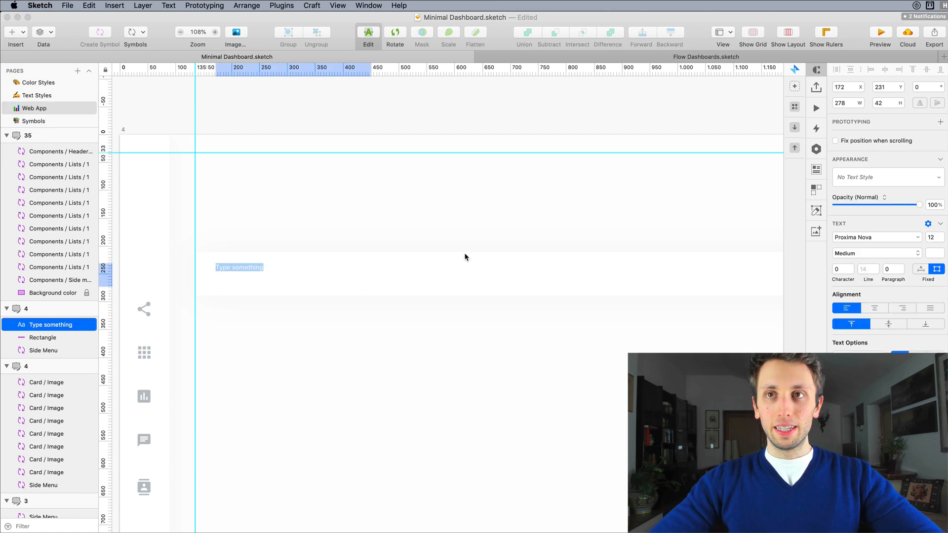
# Apply the Paragraph / Bold / Left text style to the new text box and move it to about X 187, Y 232
pyautogui.click(856, 173)
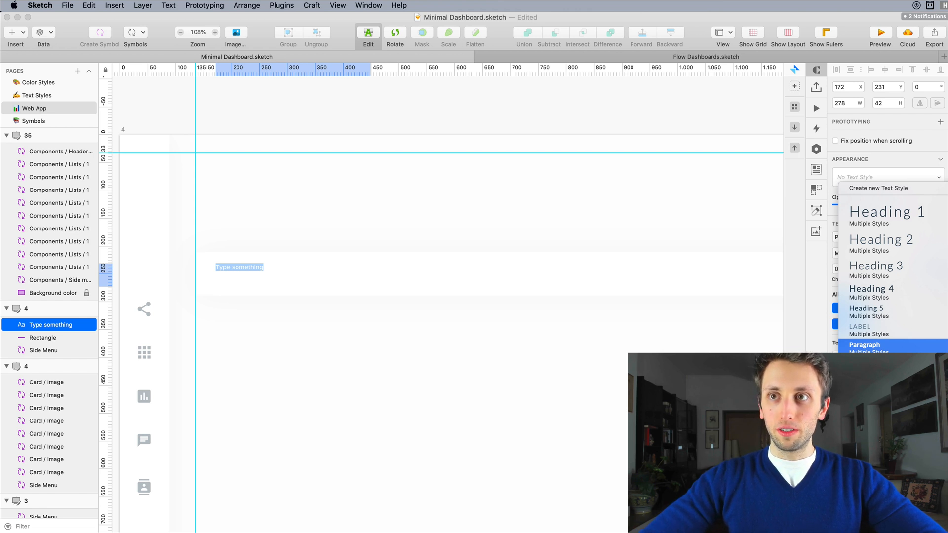
pyautogui.click(711, 370)
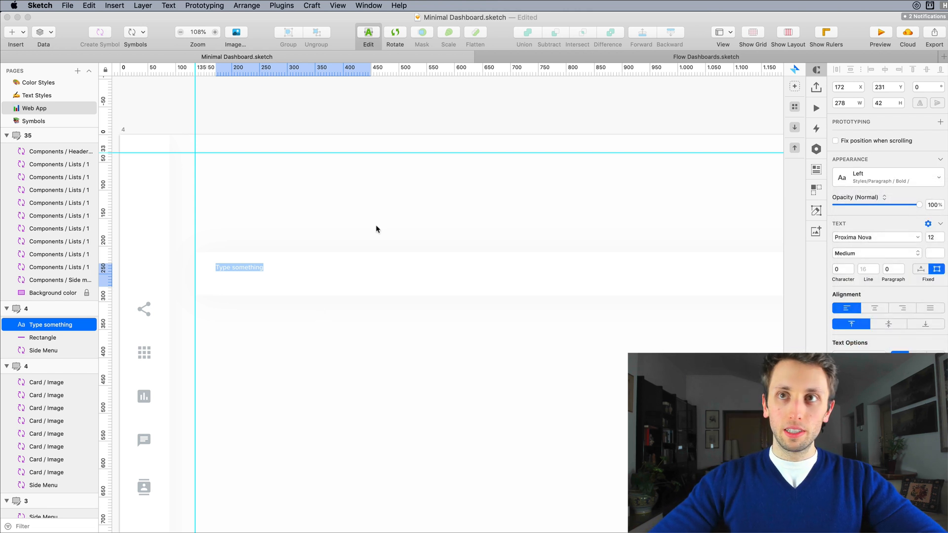
pyautogui.press('Escape')
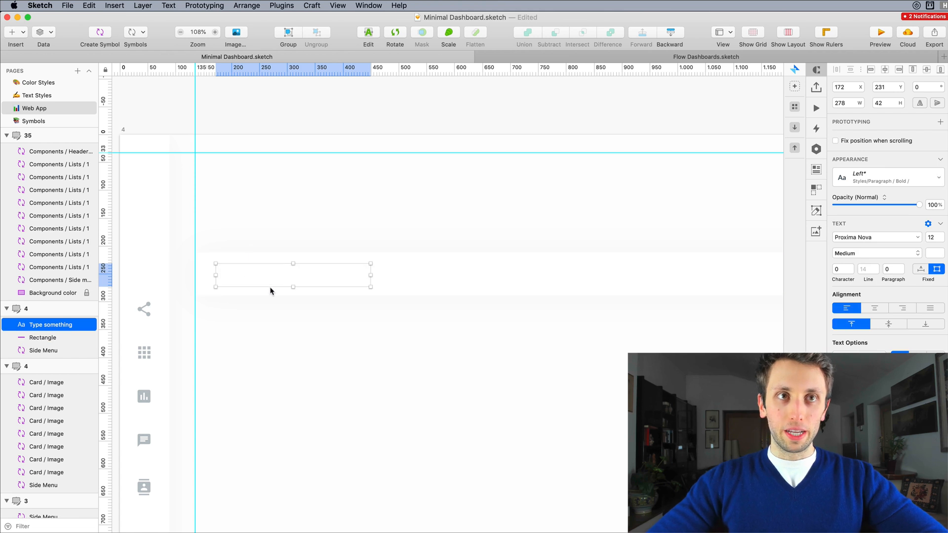
pyautogui.click(873, 178)
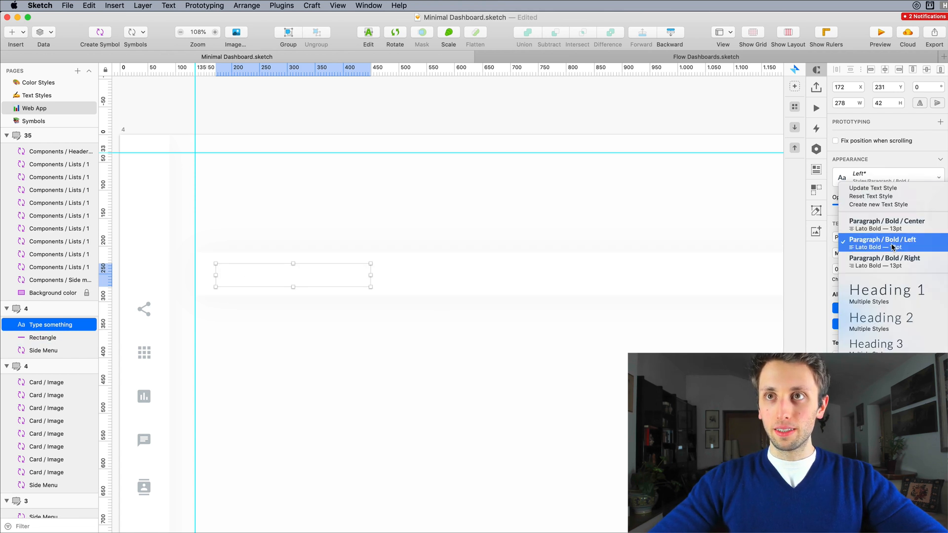
pyautogui.click(892, 247)
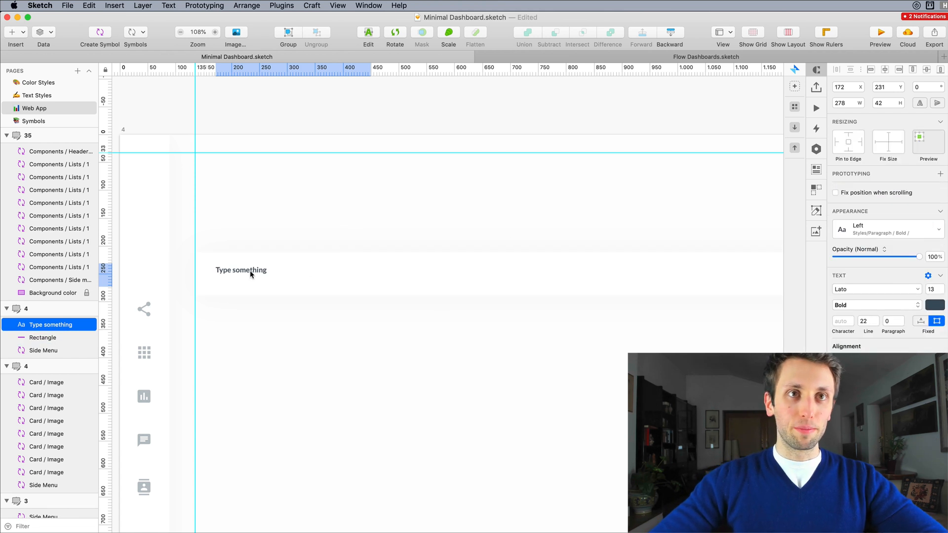
pyautogui.moveTo(250, 271); pyautogui.dragTo(258, 271)
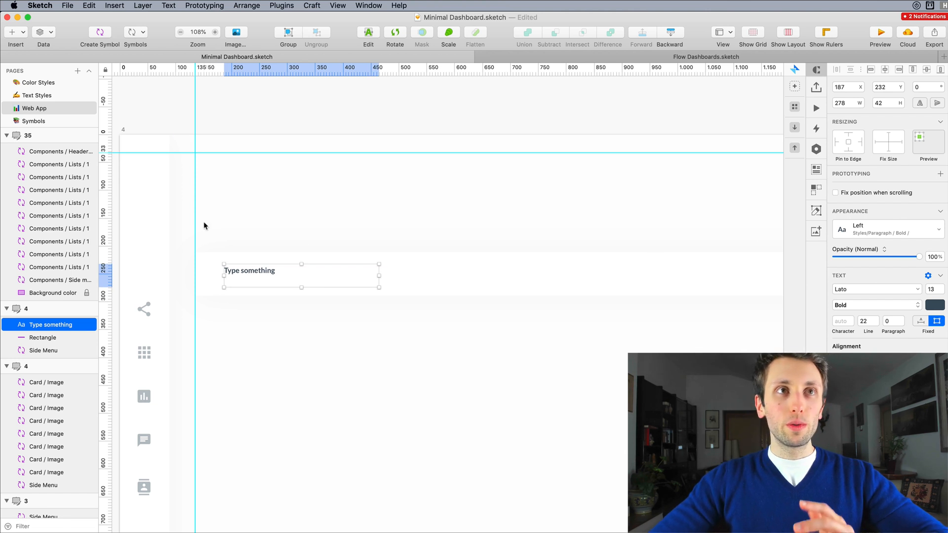
# Examine the available heading, paragraph and label styles on the Text Styles page
pyautogui.click(37, 95)
pyautogui.scroll(-5, 316, 159)
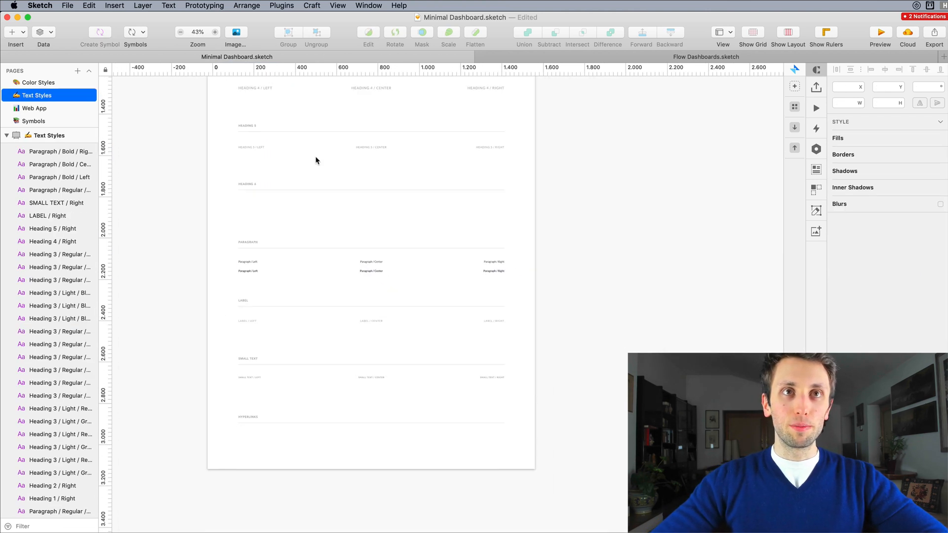
pyautogui.scroll(5, 316, 159)
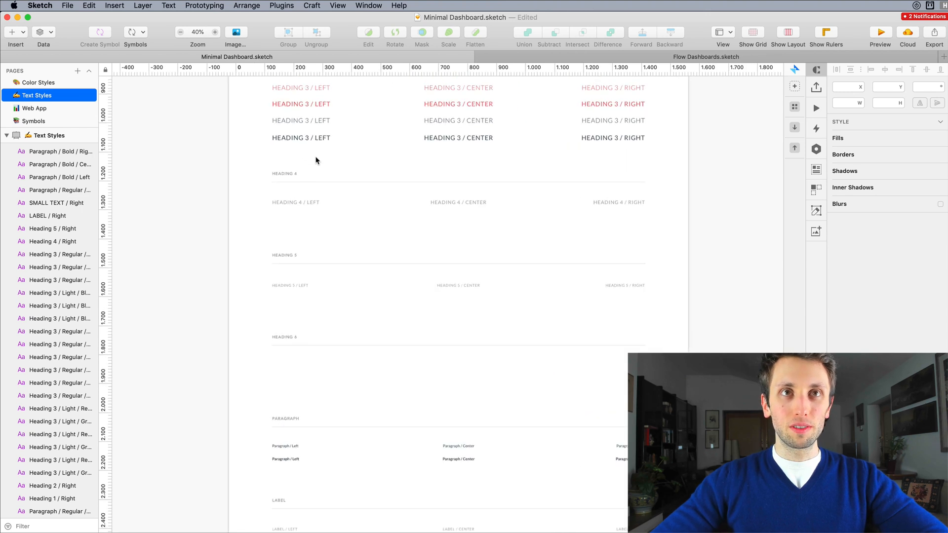
pyautogui.scroll(5, 317, 159)
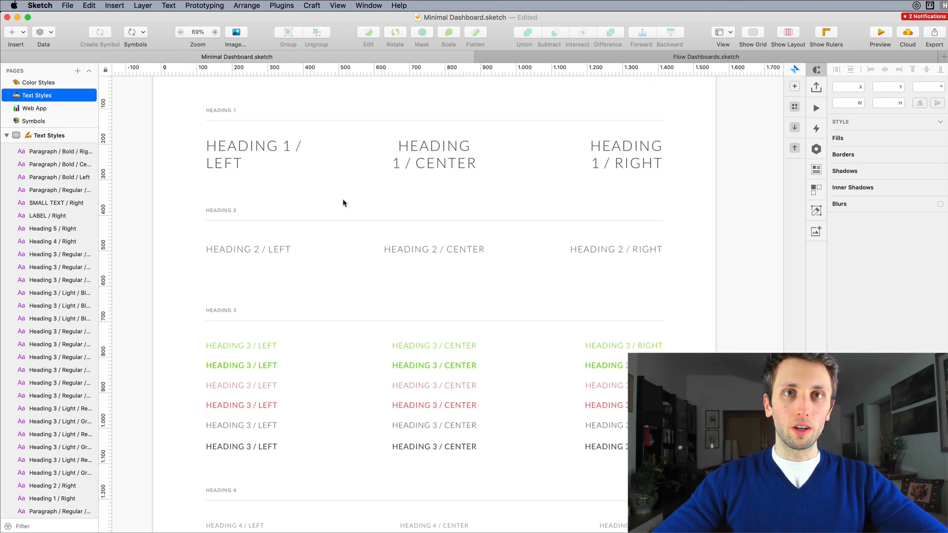
pyautogui.scroll(-3, 343, 203)
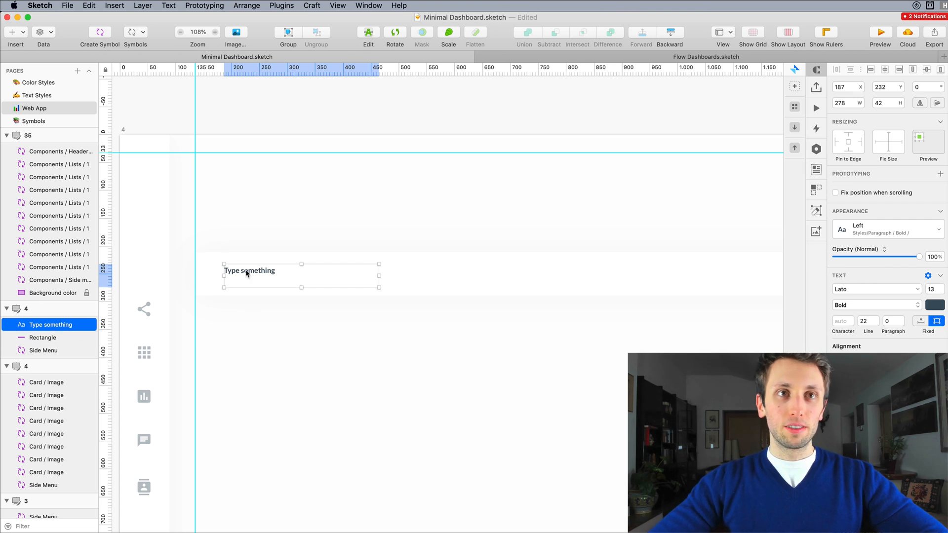
# Shorten the text box in the white row on artboard 4 to 28 px high and move it to X 202
pyautogui.moveTo(301, 287); pyautogui.dragTo(301, 279)
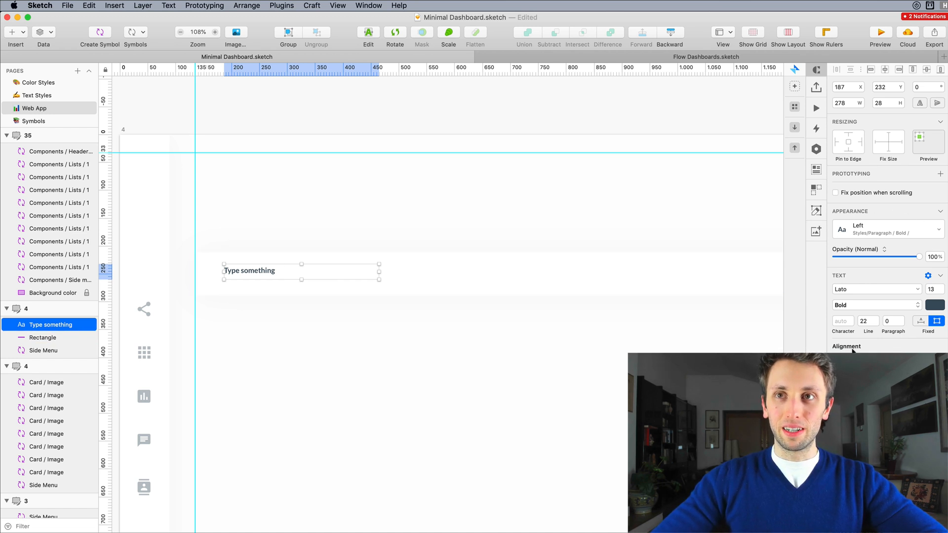
pyautogui.click(20, 34)
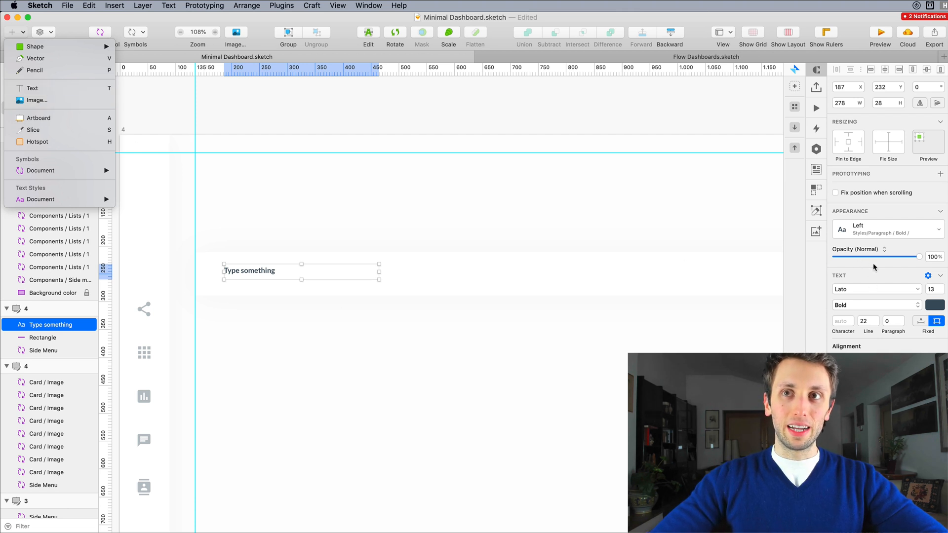
pyautogui.click(250, 275)
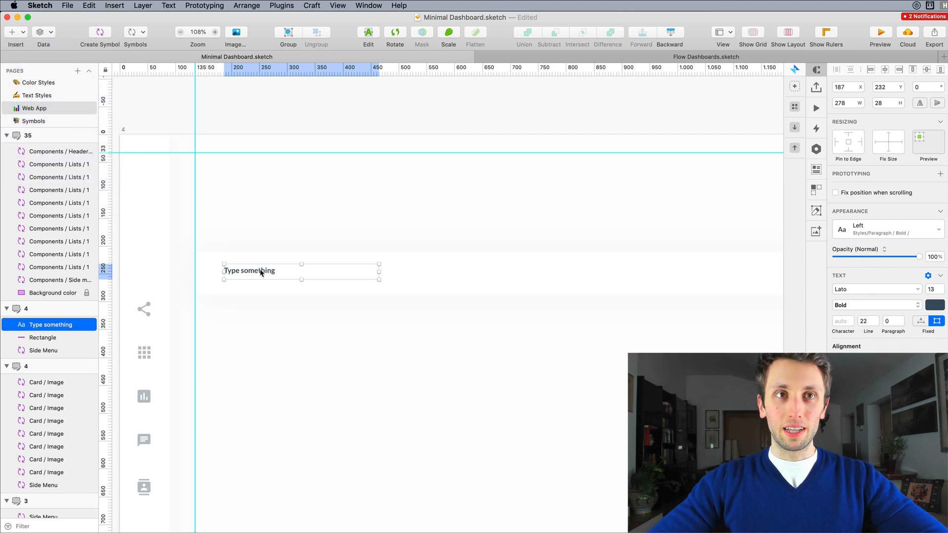
pyautogui.hotkey('shift', 'Right')
pyautogui.press('Right')
pyautogui.press('Right')
pyautogui.press('Right')
pyautogui.press('Right')
pyautogui.press('Right')
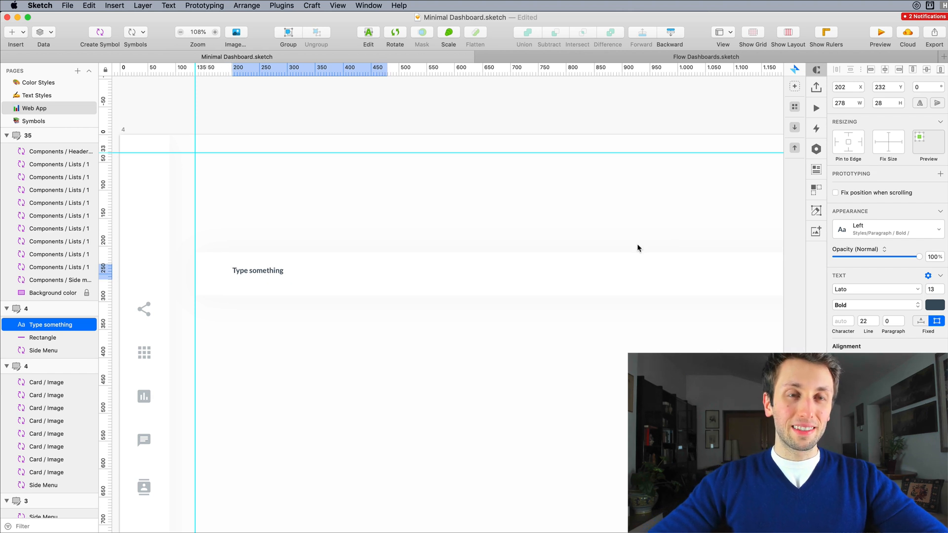
# Fill the row's text box with a generated full name from the custom Names data and switch the box to auto width
pyautogui.scroll(-1, 384, 229)
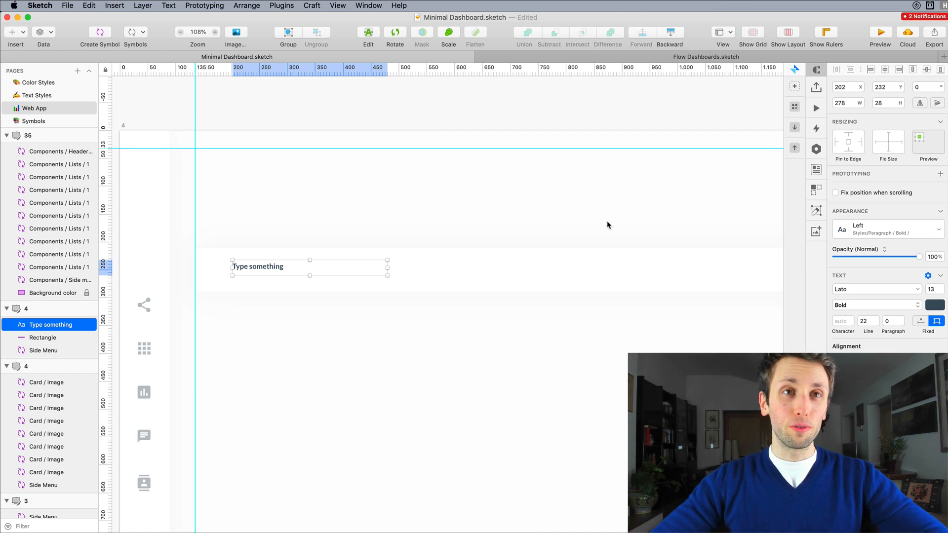
pyautogui.scroll(-1, 608, 222)
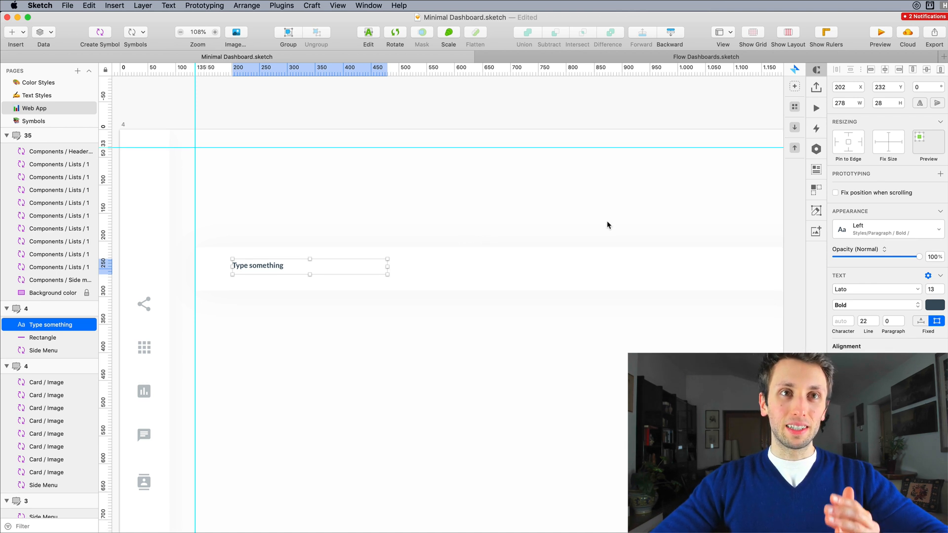
pyautogui.scroll(-1, 608, 225)
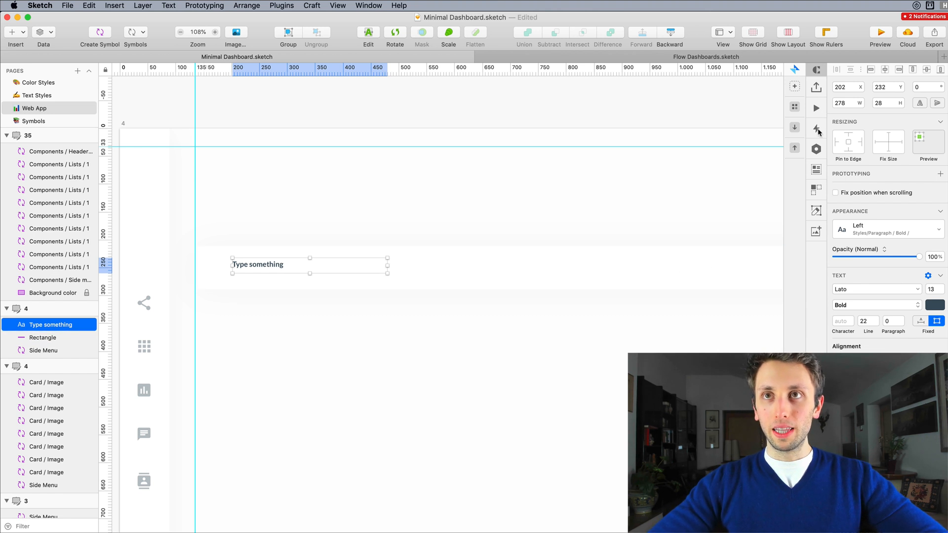
pyautogui.click(817, 170)
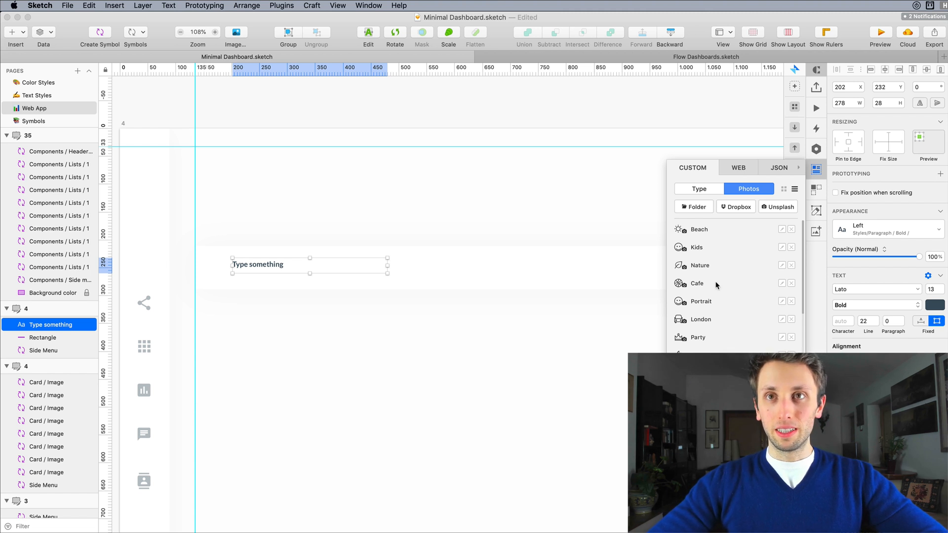
pyautogui.scroll(-3, 716, 277)
pyautogui.scroll(3, 716, 267)
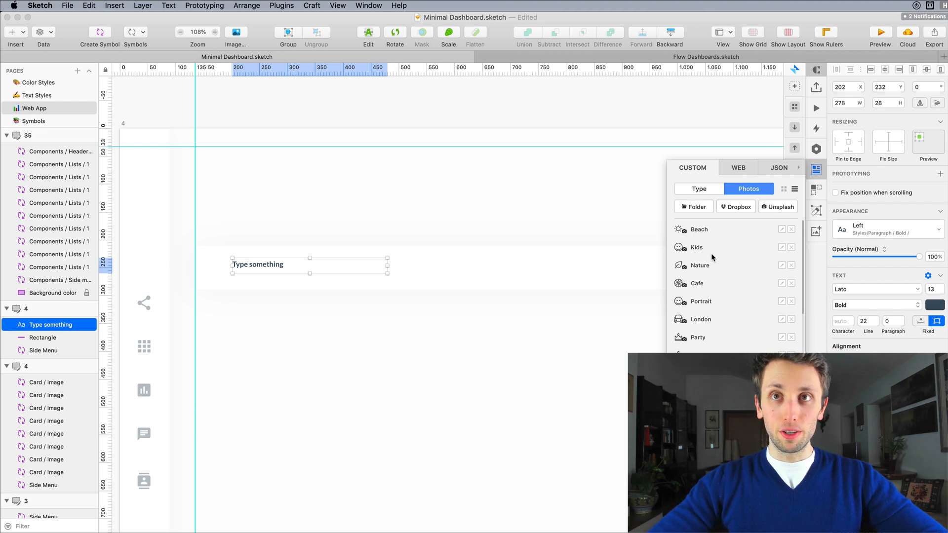
pyautogui.click(701, 189)
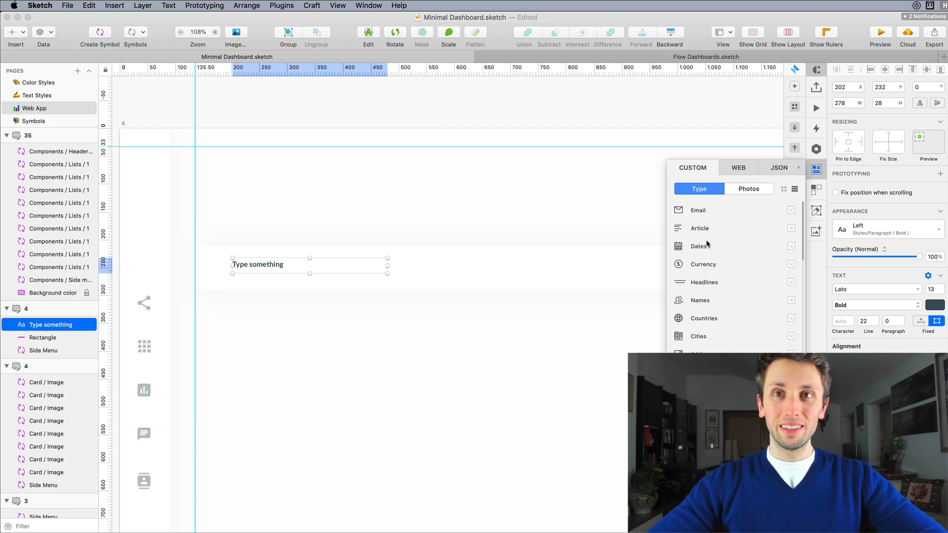
pyautogui.scroll(-2, 709, 282)
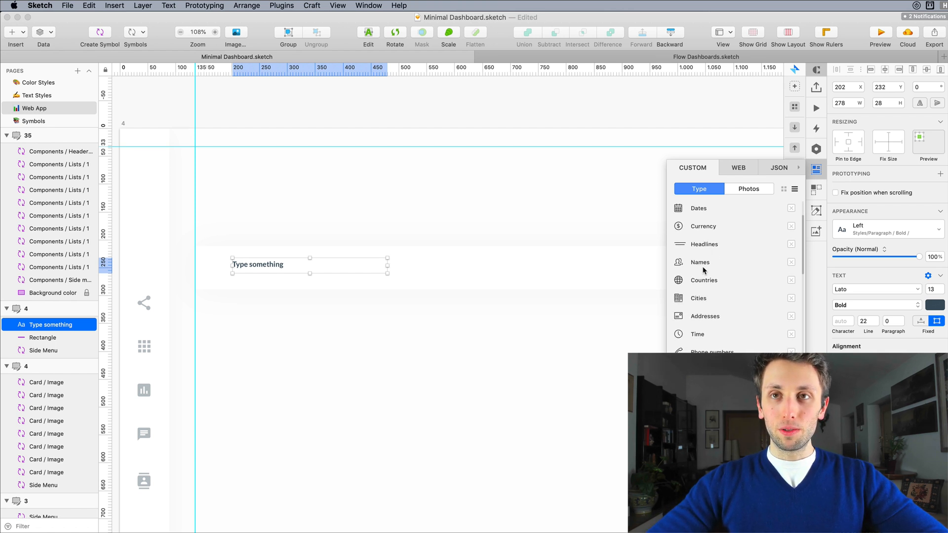
pyautogui.moveTo(703, 269)
pyautogui.click(772, 285)
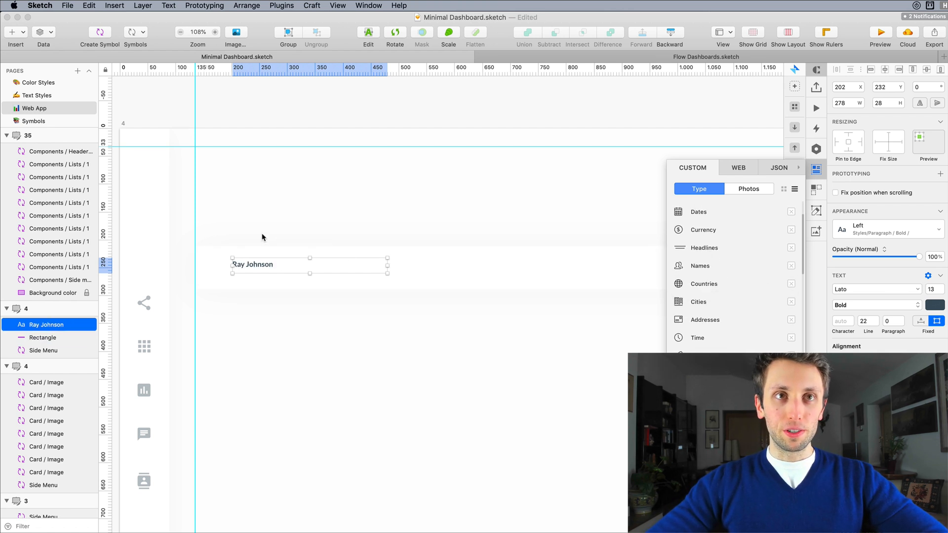
pyautogui.moveTo(309, 272); pyautogui.dragTo(310, 272)
pyautogui.click(921, 322)
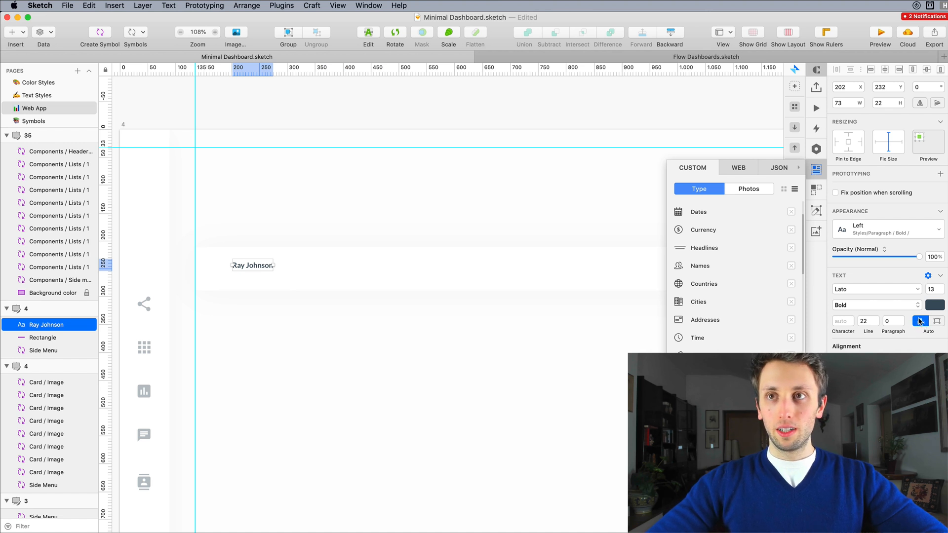
# Try duplicating the name text directly below the original at Y 254, and undo the copy
pyautogui.scroll(5, 254, 262)
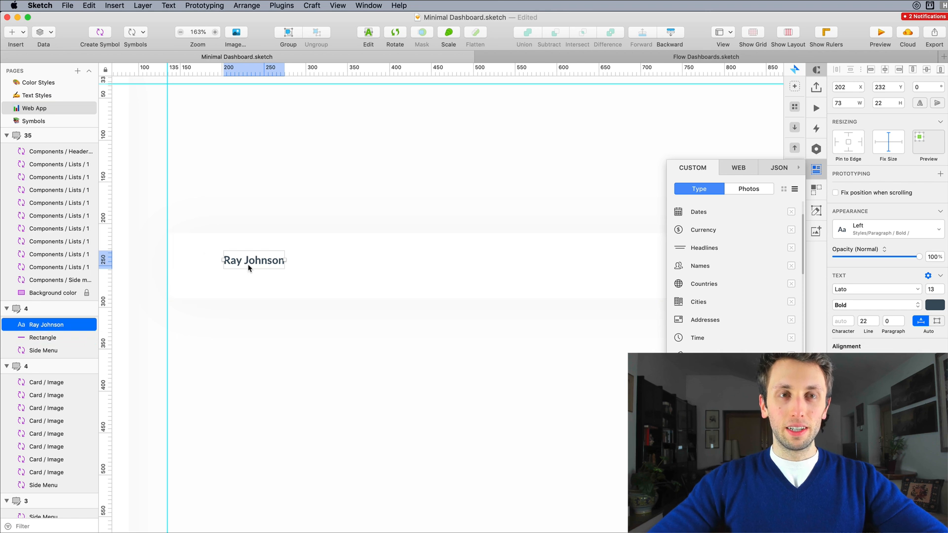
pyautogui.moveTo(256, 265); pyautogui.dragTo(257, 282)
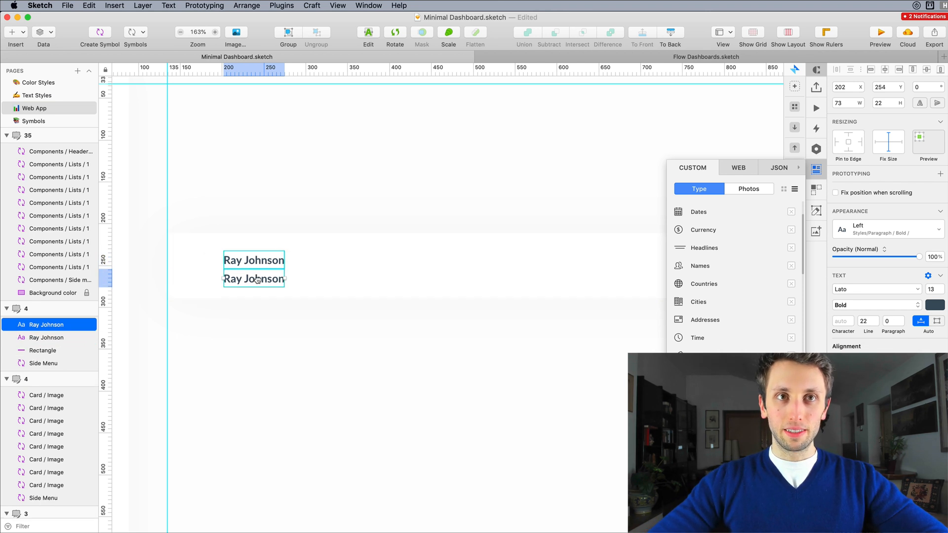
pyautogui.press('super+z')
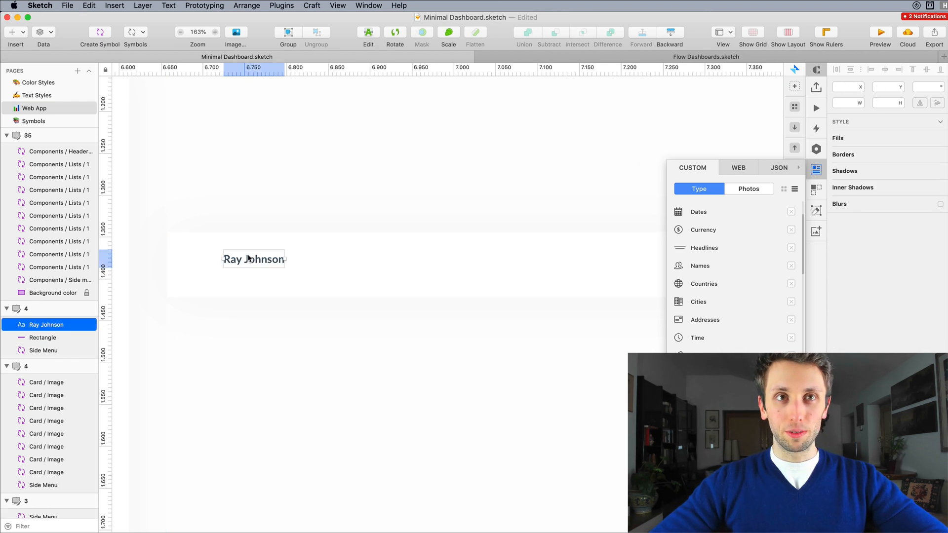
# Duplicate the name text along the row to X 315 and fill the copy with a generated date in DD MMM Y format
pyautogui.moveTo(249, 262); pyautogui.dragTo(344, 261)
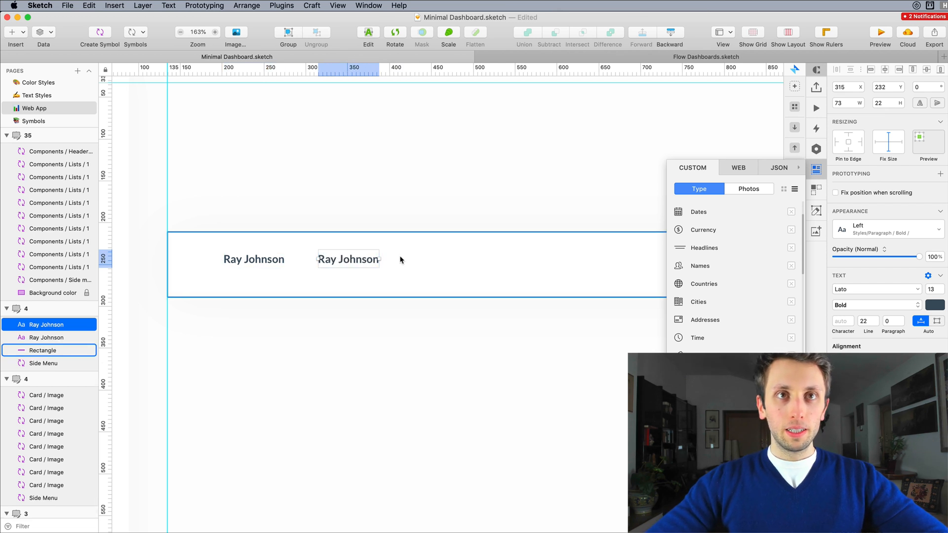
pyautogui.hscroll(3, 397, 242)
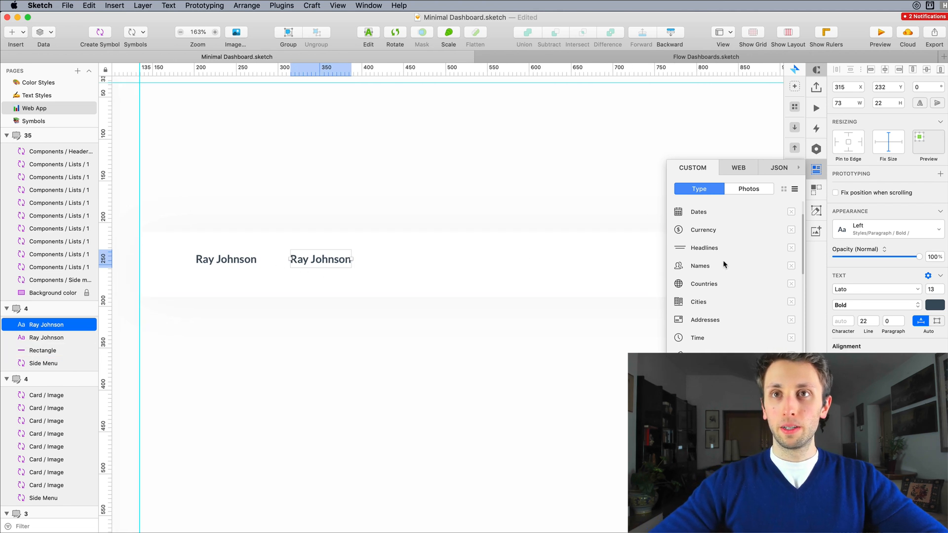
pyautogui.scroll(-2, 724, 264)
pyautogui.scroll(3, 724, 264)
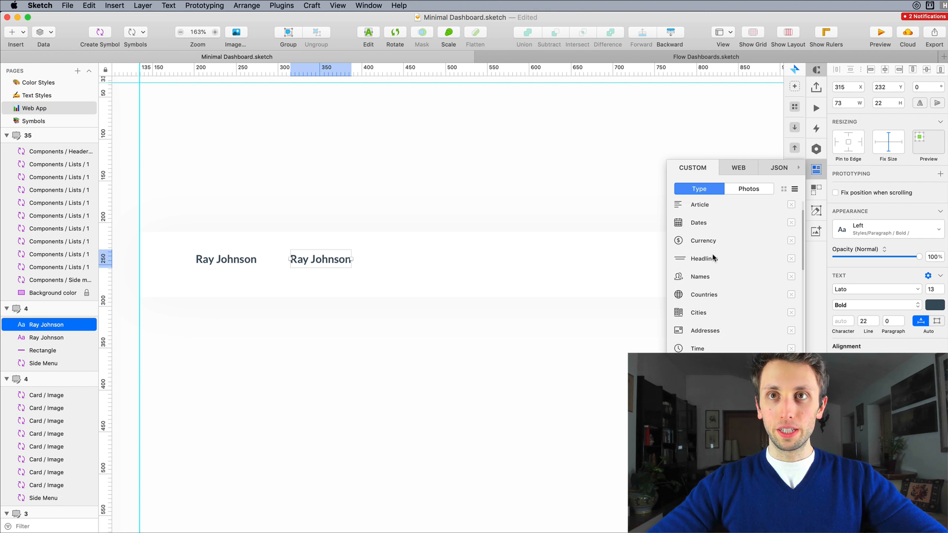
pyautogui.click(699, 222)
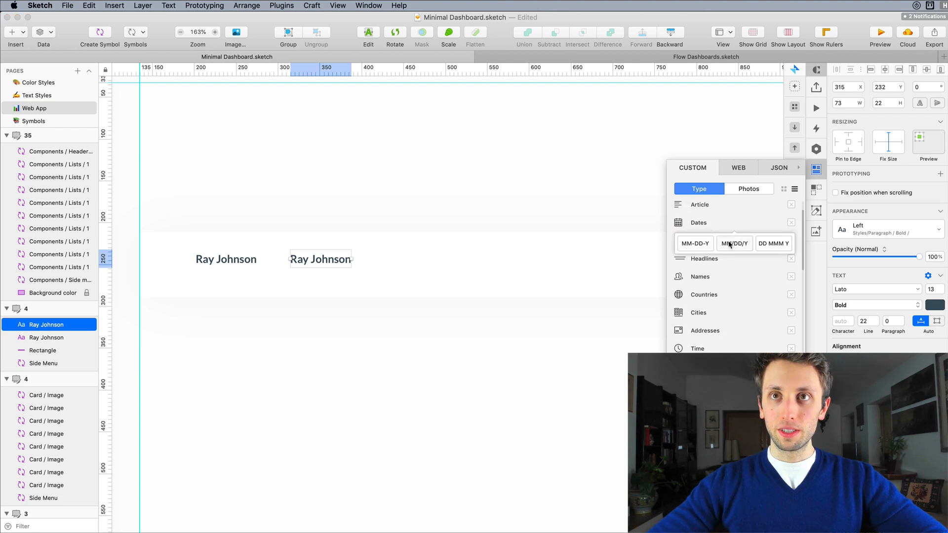
pyautogui.click(766, 242)
# Move the date text farther from the name along the row, to X 353, Y 232
pyautogui.scroll(-3, 359, 297)
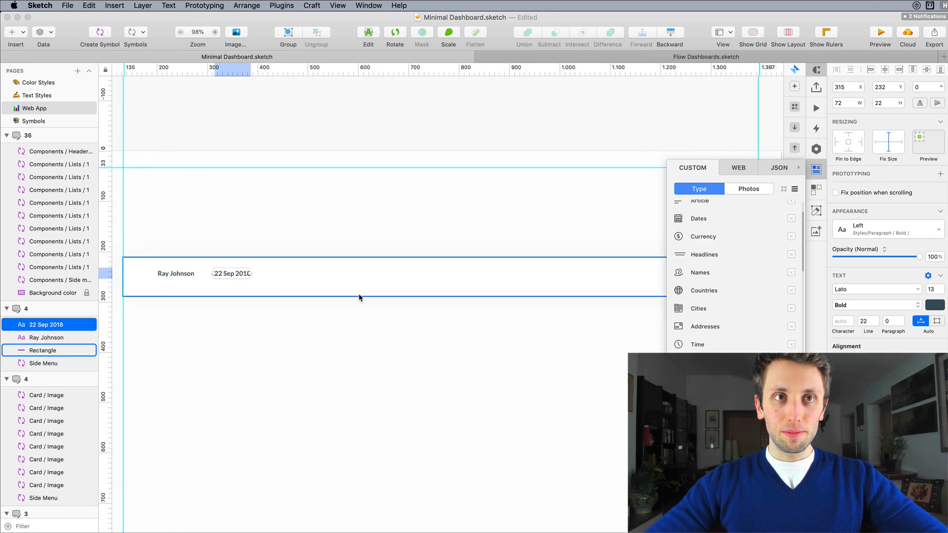
pyautogui.scroll(-2, 359, 298)
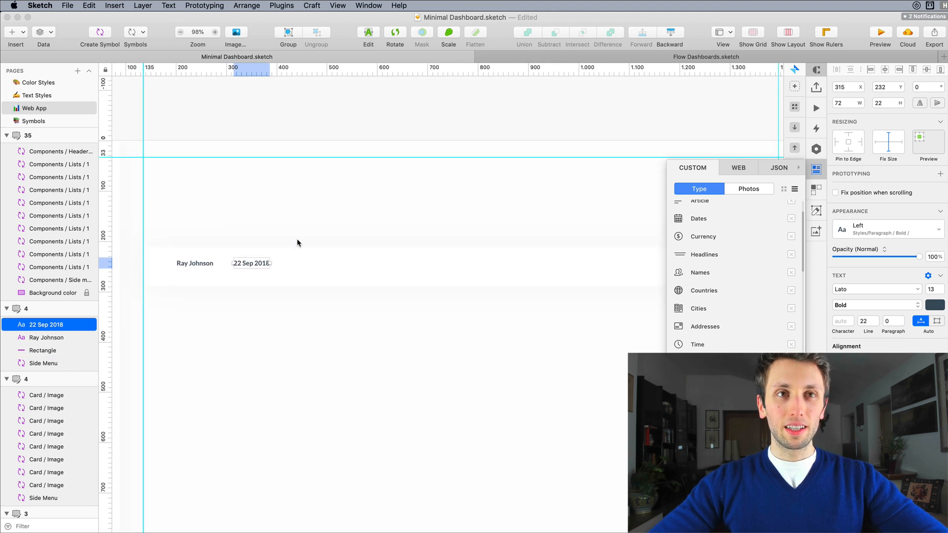
pyautogui.moveTo(257, 263); pyautogui.dragTo(264, 259)
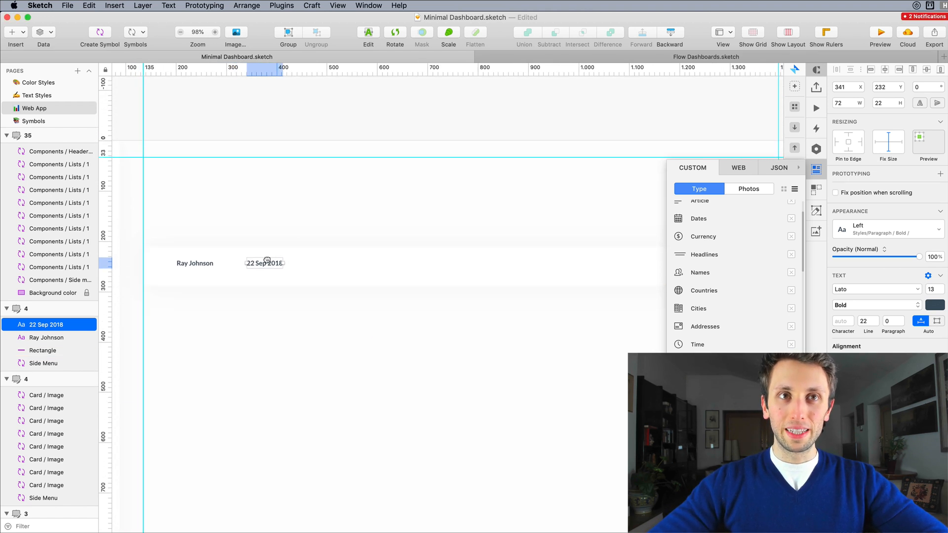
# Reduce the white row rectangle's height to 54 px with its upper edge at Y 218, and deselect it
pyautogui.click(203, 275)
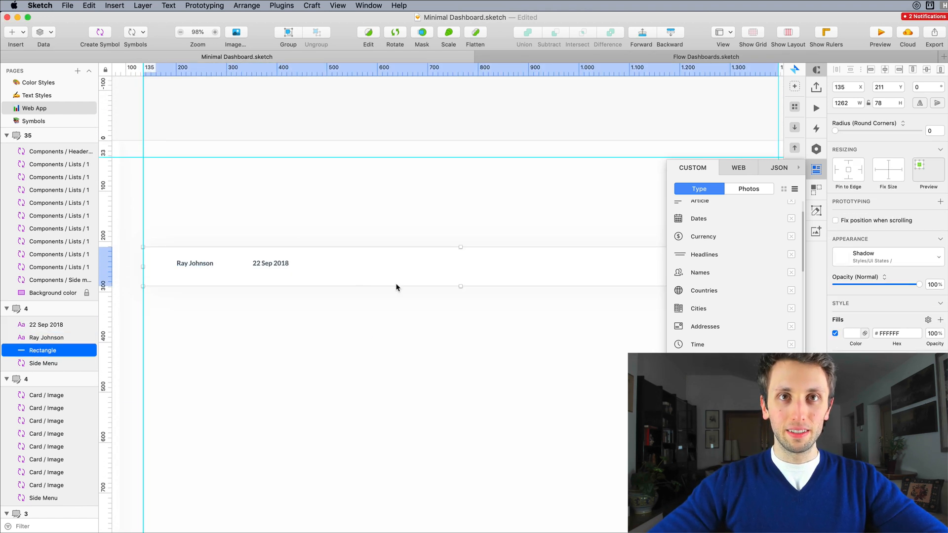
pyautogui.moveTo(460, 285); pyautogui.dragTo(460, 281)
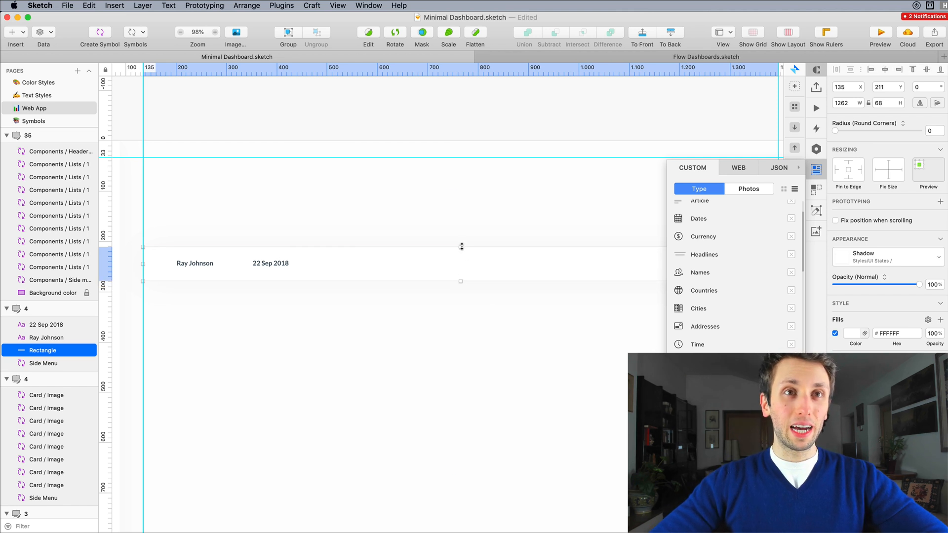
pyautogui.moveTo(462, 246); pyautogui.dragTo(461, 250)
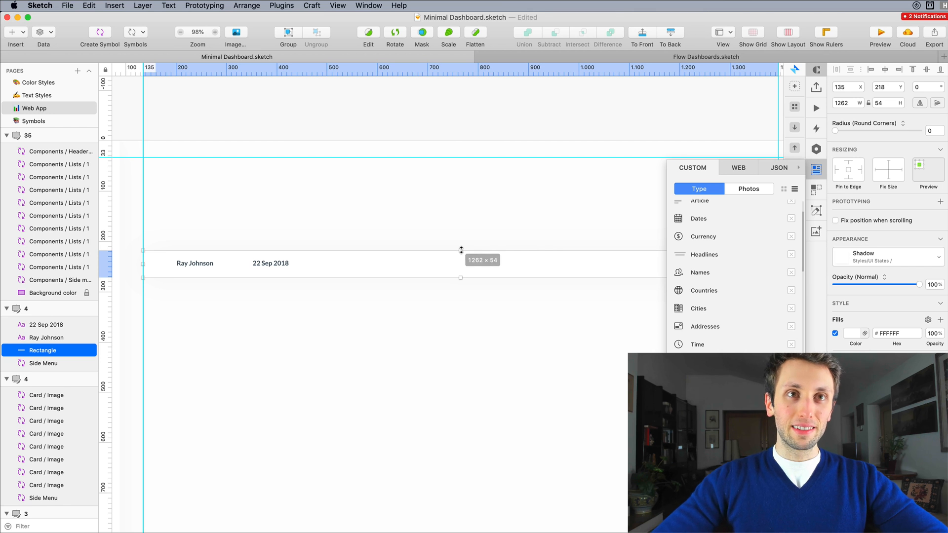
pyautogui.click(262, 248)
# Apply the Paragraph / Regular / Left text style to the date in the row
pyautogui.click(275, 262)
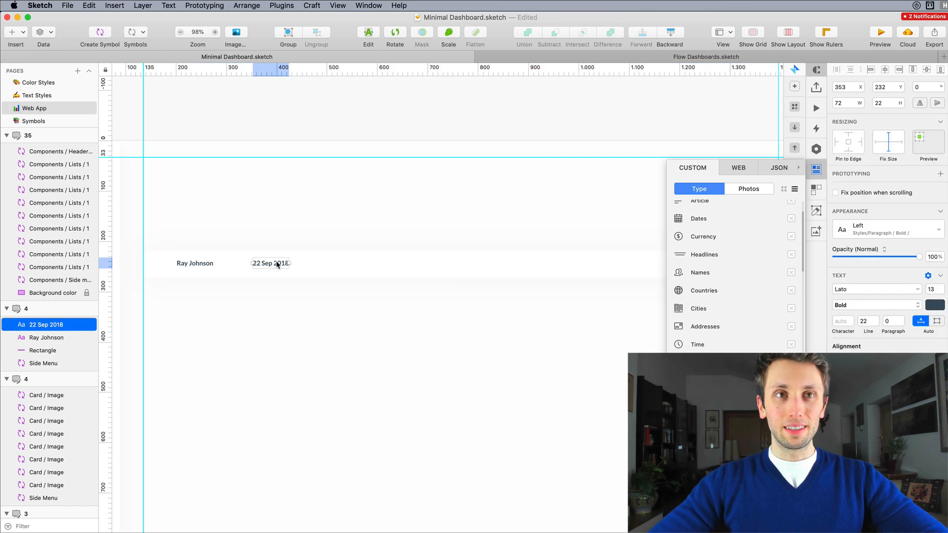
pyautogui.click(884, 228)
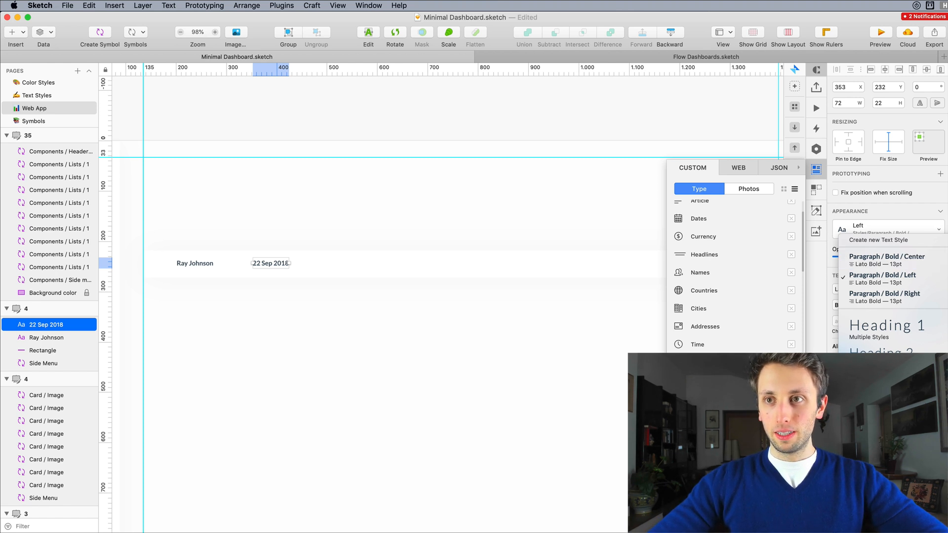
pyautogui.click(884, 435)
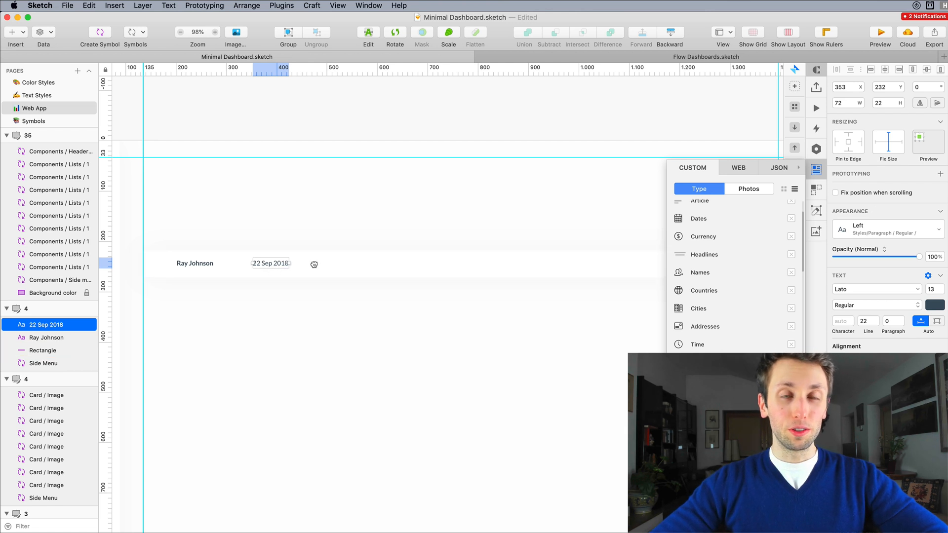
# Duplicate the date text farther along the row, placing the copy at X 598, Y 232
pyautogui.moveTo(314, 265); pyautogui.dragTo(392, 261)
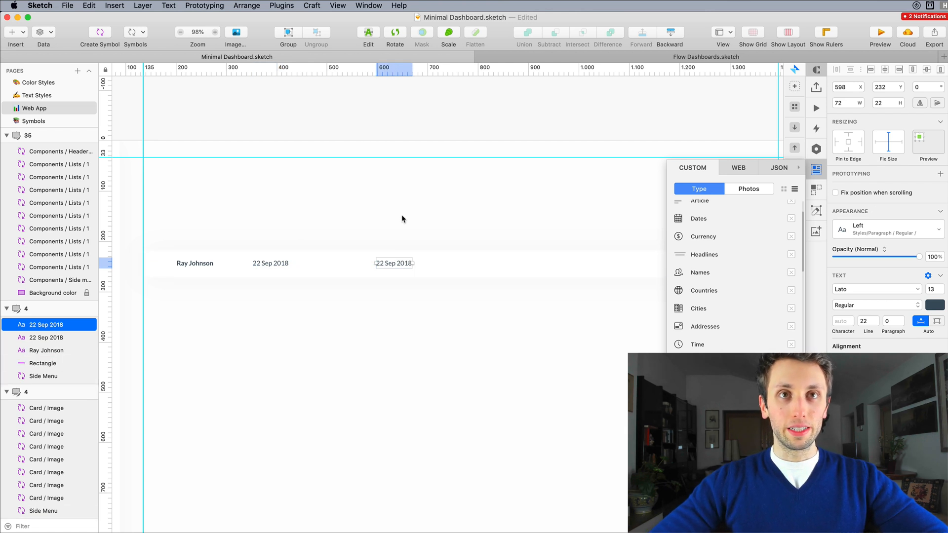
pyautogui.scroll(-3, 402, 217)
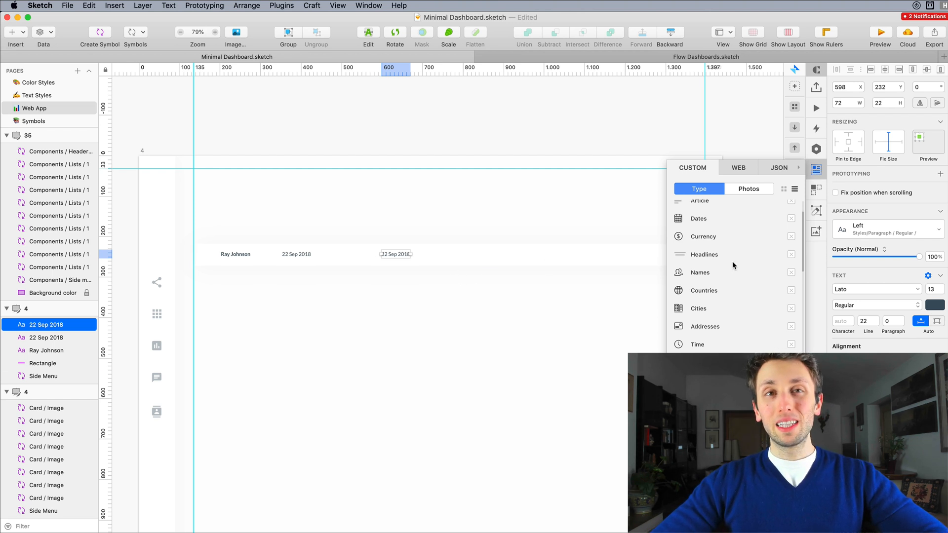
# Replace the duplicated date at X 598 with placeholder text from the Cities data type
pyautogui.scroll(2, 733, 262)
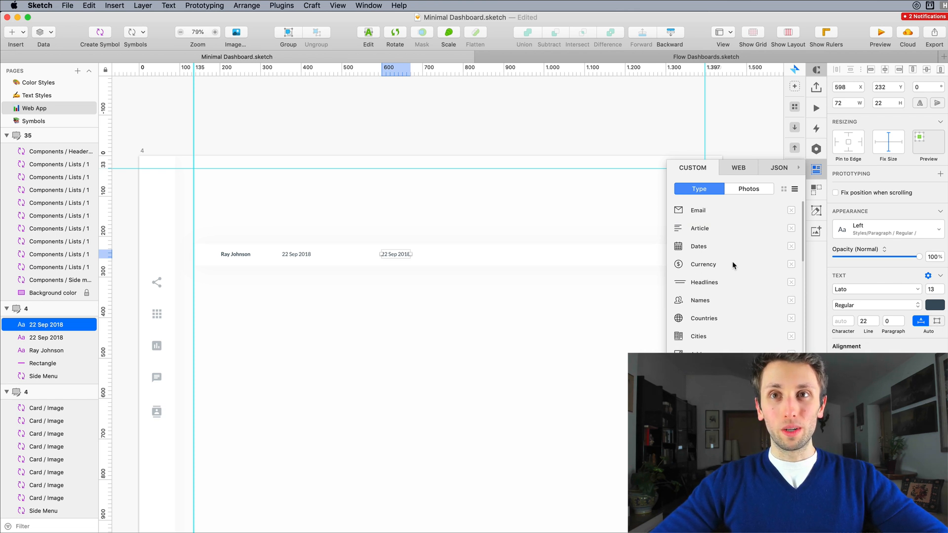
pyautogui.scroll(-3, 733, 263)
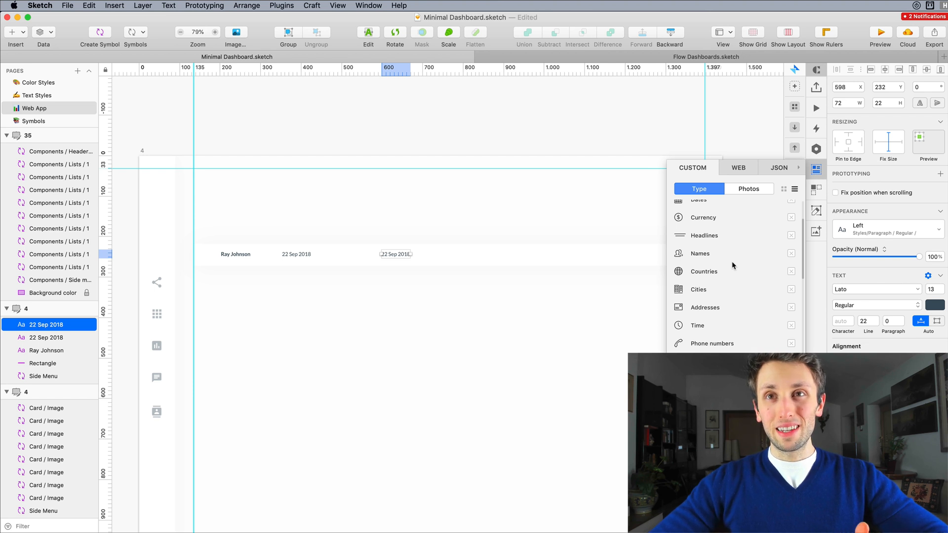
pyautogui.scroll(1, 732, 263)
pyautogui.scroll(-1, 732, 262)
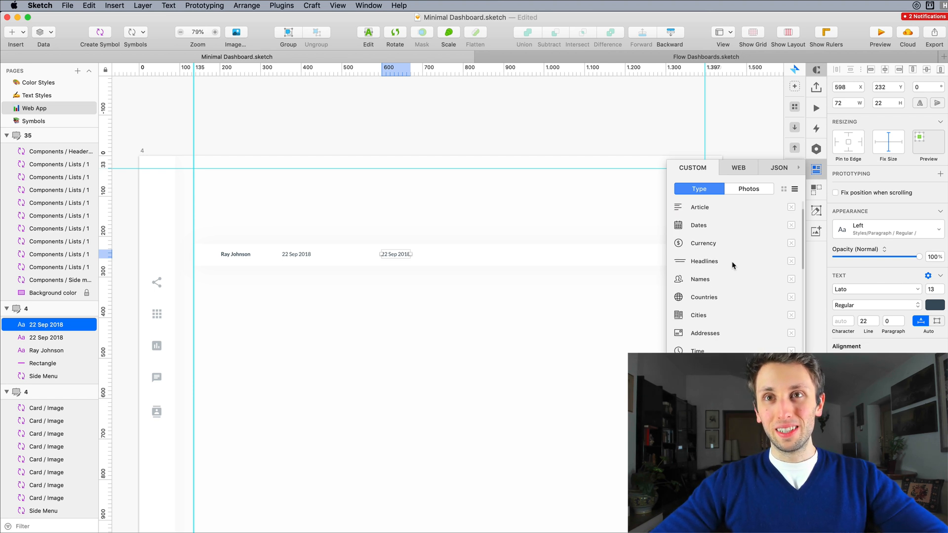
pyautogui.scroll(-1, 740, 262)
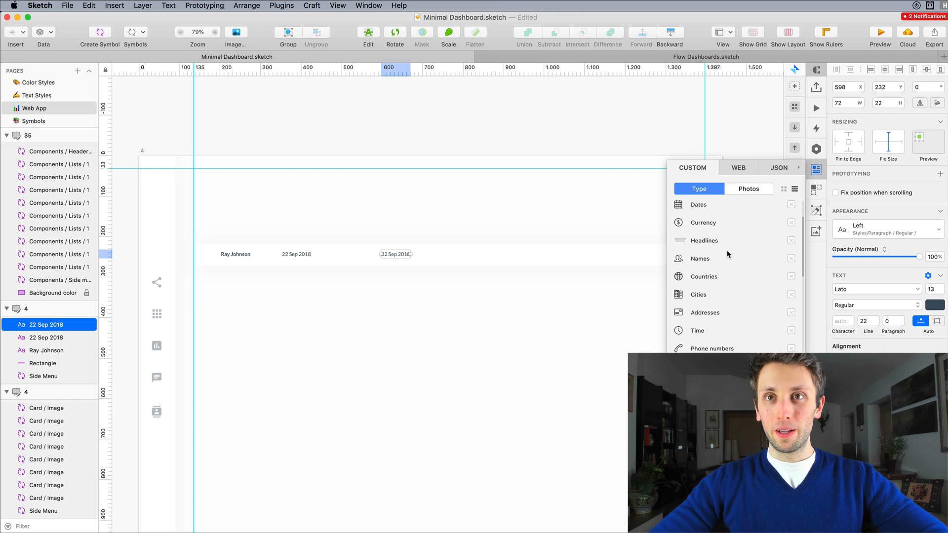
pyautogui.scroll(-1, 724, 251)
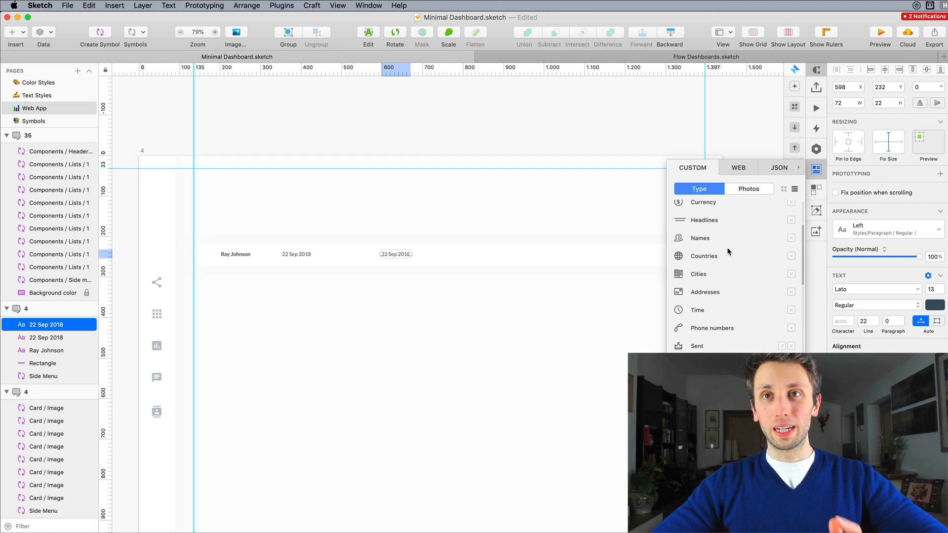
pyautogui.scroll(1, 728, 251)
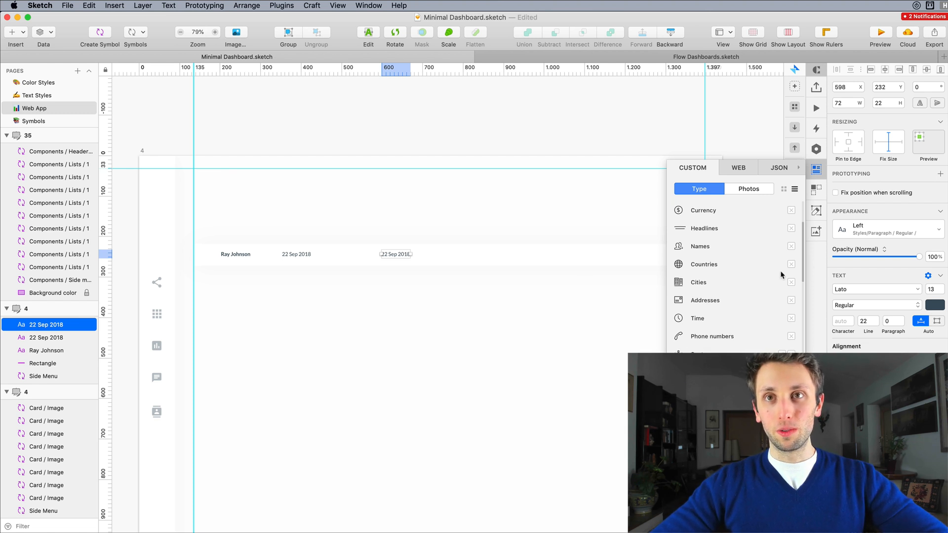
pyautogui.click(699, 283)
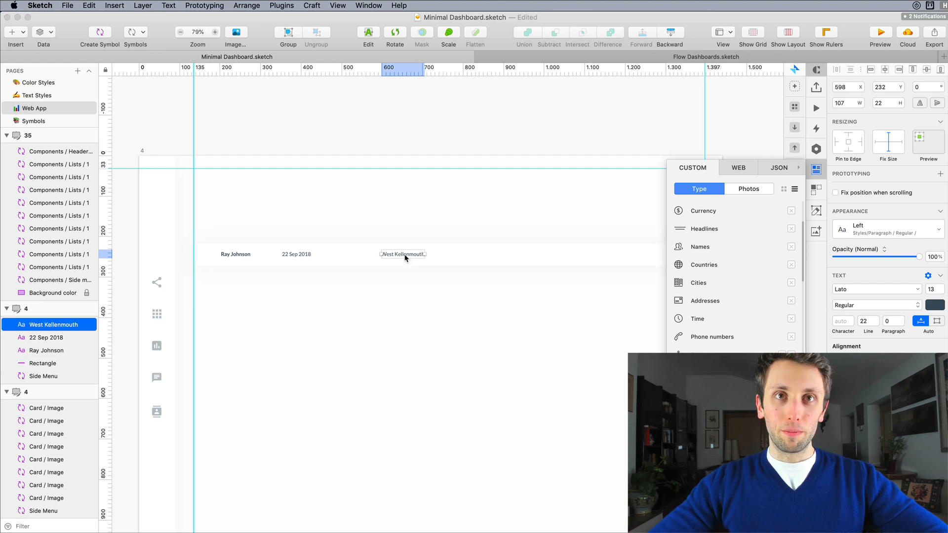
# Duplicate the city text farther along the row to X 782, Y 232, and fill the copy with Phone numbers data
pyautogui.moveTo(387, 254); pyautogui.dragTo(482, 252)
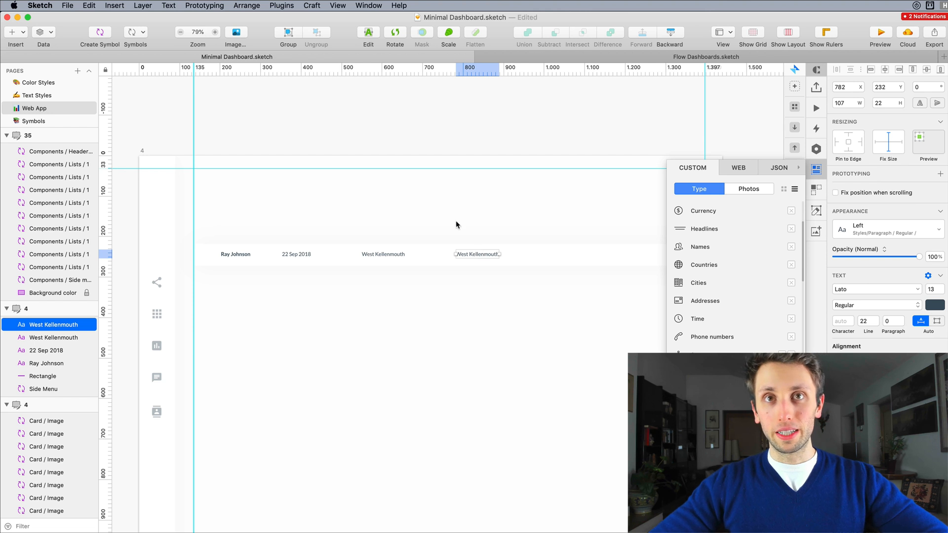
pyautogui.hscroll(-1, 466, 226)
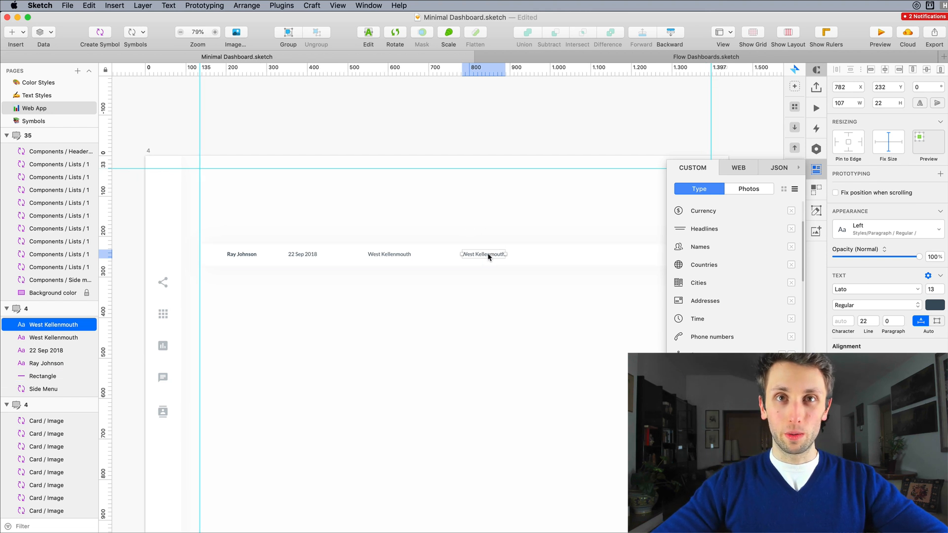
pyautogui.hscroll(1, 489, 257)
pyautogui.scroll(-3, 735, 296)
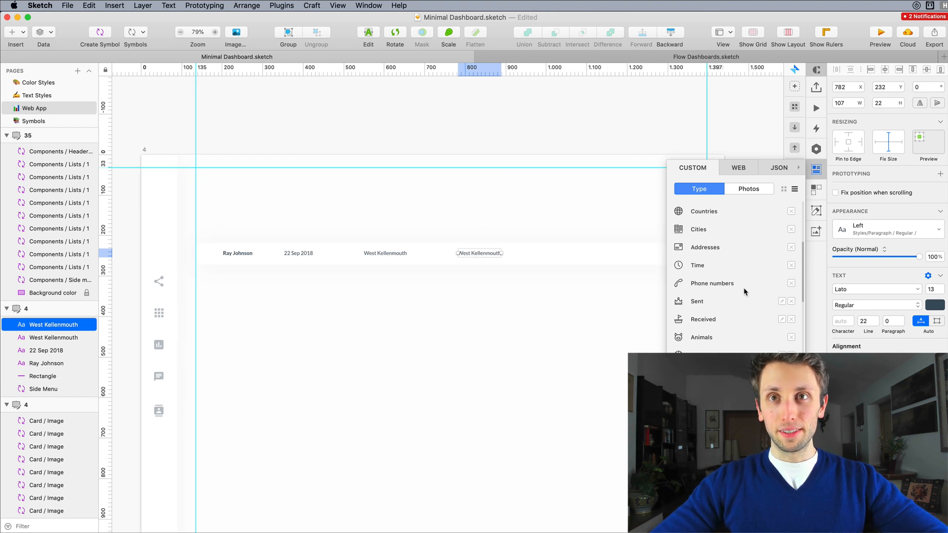
pyautogui.click(711, 283)
# Duplicate the phone number text to X 992, Y 232, and fill the copy with Time data using the Both option
pyautogui.moveTo(477, 255); pyautogui.dragTo(560, 254)
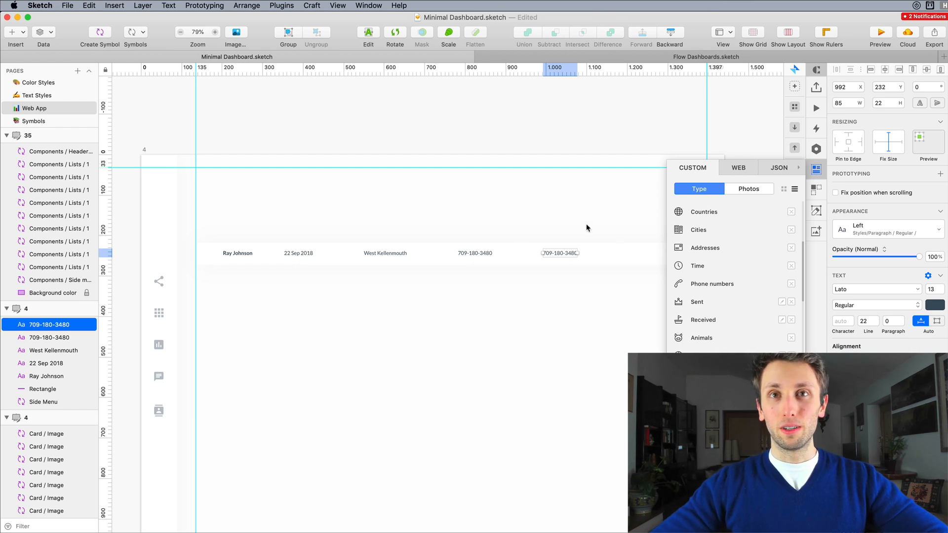
pyautogui.moveTo(701, 269)
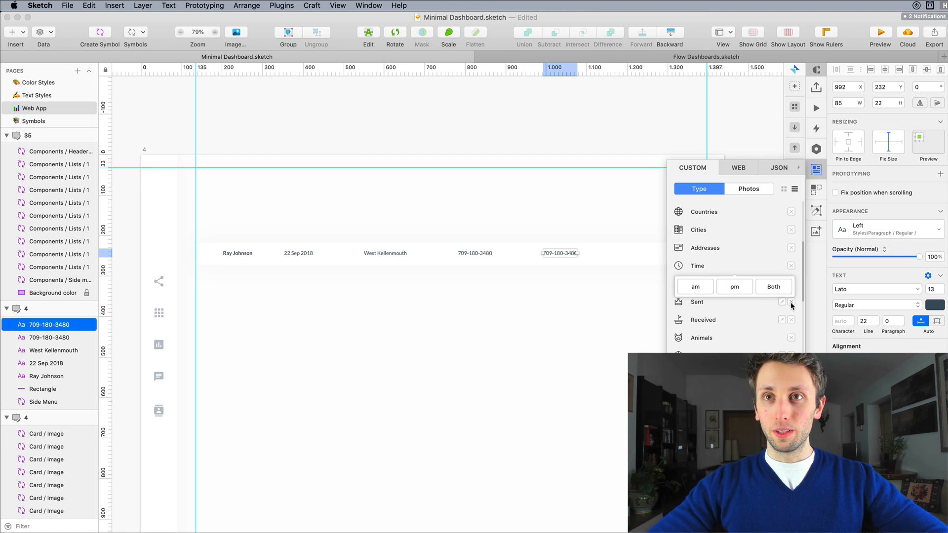
pyautogui.click(776, 287)
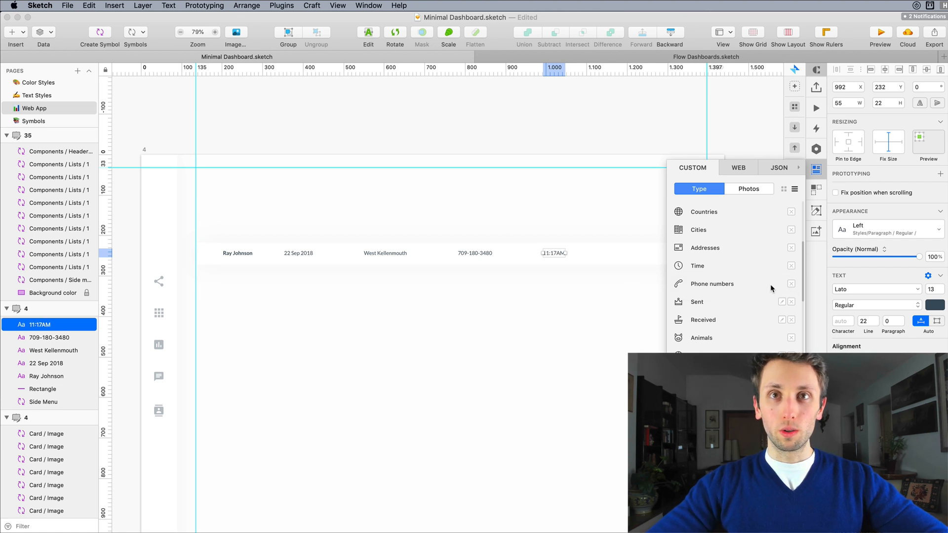
# Duplicate the time text to X 1172, Y 232, fill the copy with Sent data, and deselect it
pyautogui.hscroll(3, 552, 254)
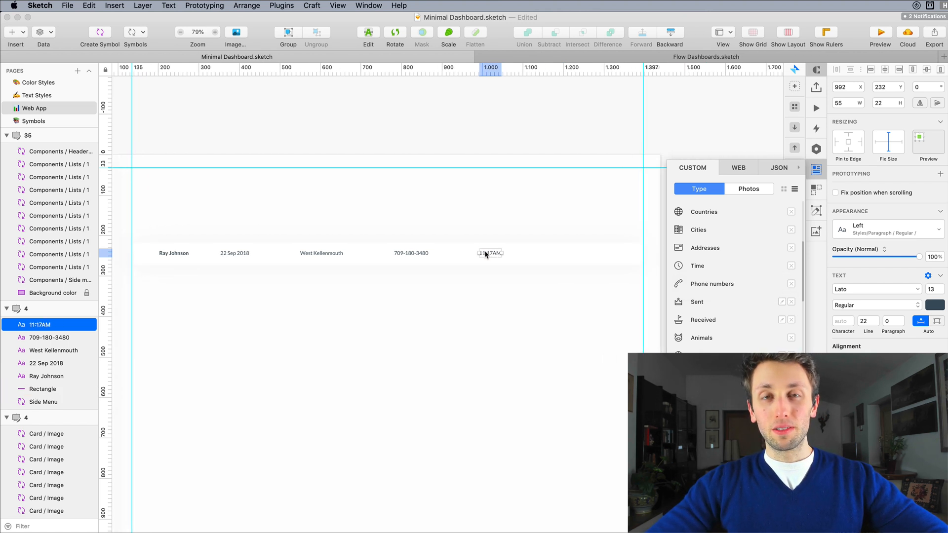
pyautogui.keyDown('alt'); pyautogui.moveTo(485, 253); pyautogui.dragTo(558, 253); pyautogui.keyUp('alt')
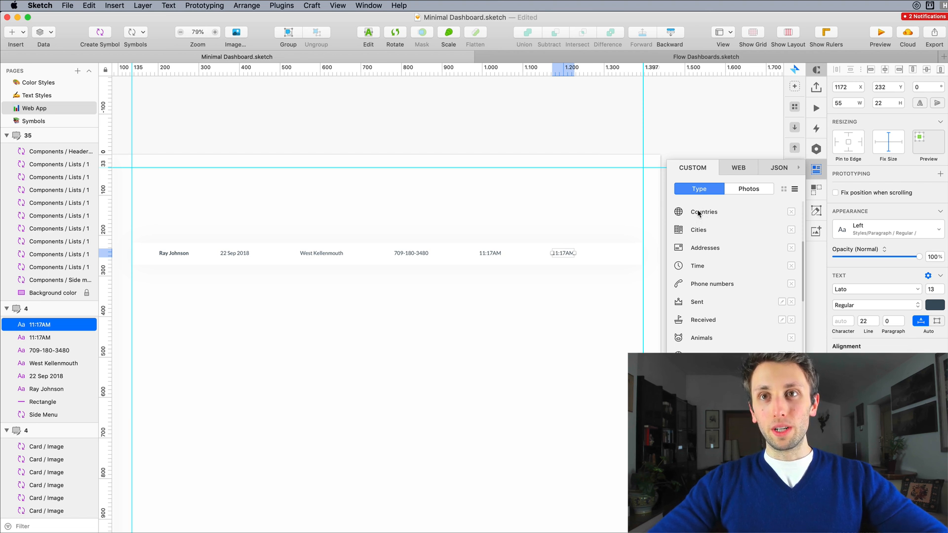
pyautogui.click(697, 302)
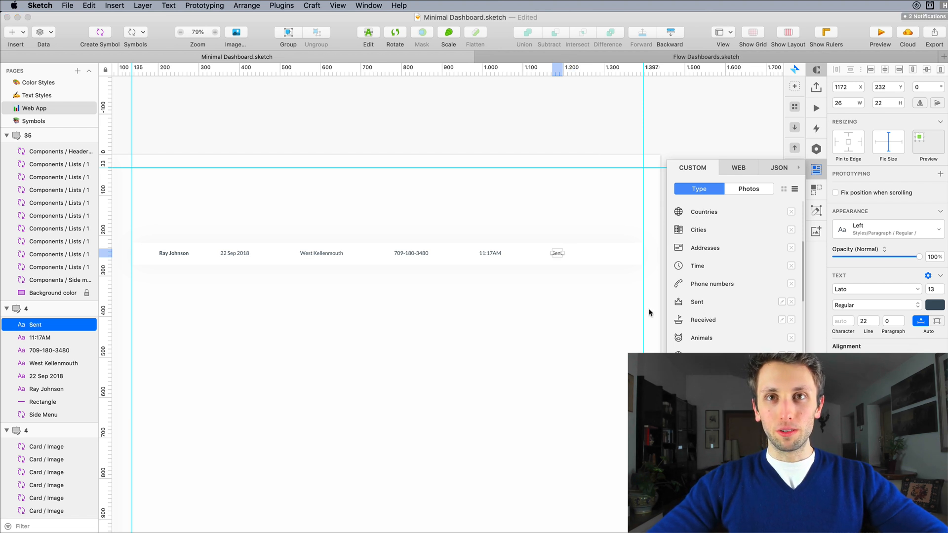
pyautogui.scroll(2, 552, 257)
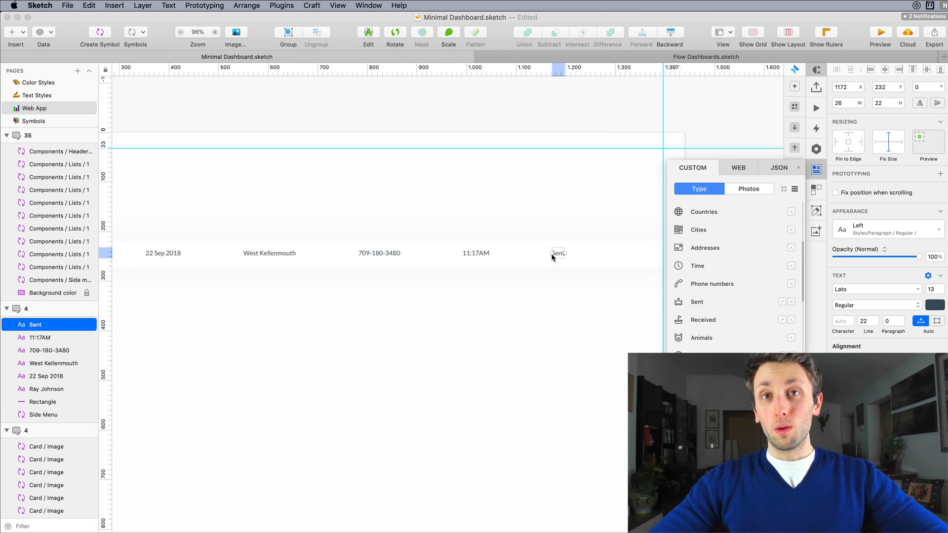
pyautogui.click(538, 284)
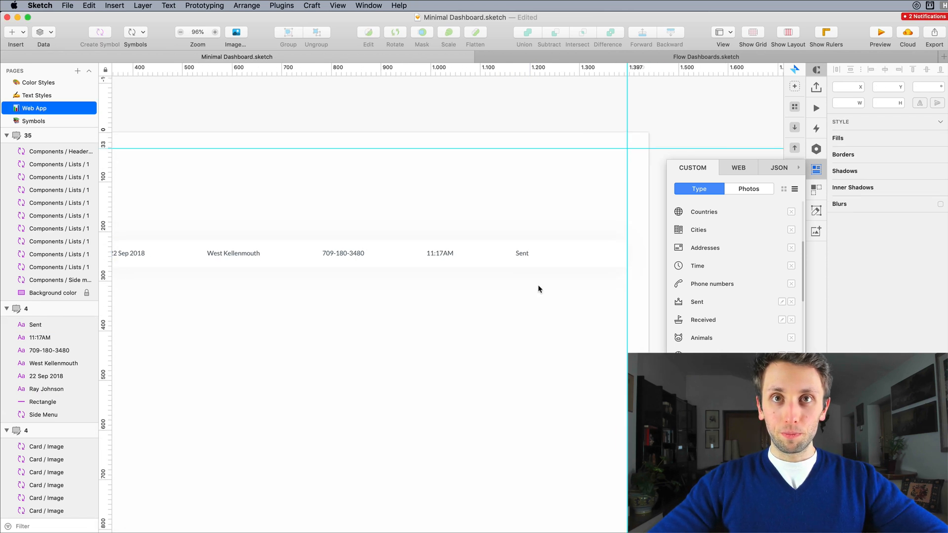
# Search the material icon font for "arrow" and insert the keyboard_arrow_right icon on the artboard
pyautogui.scroll(3, 538, 286)
pyautogui.hscroll(2, 539, 288)
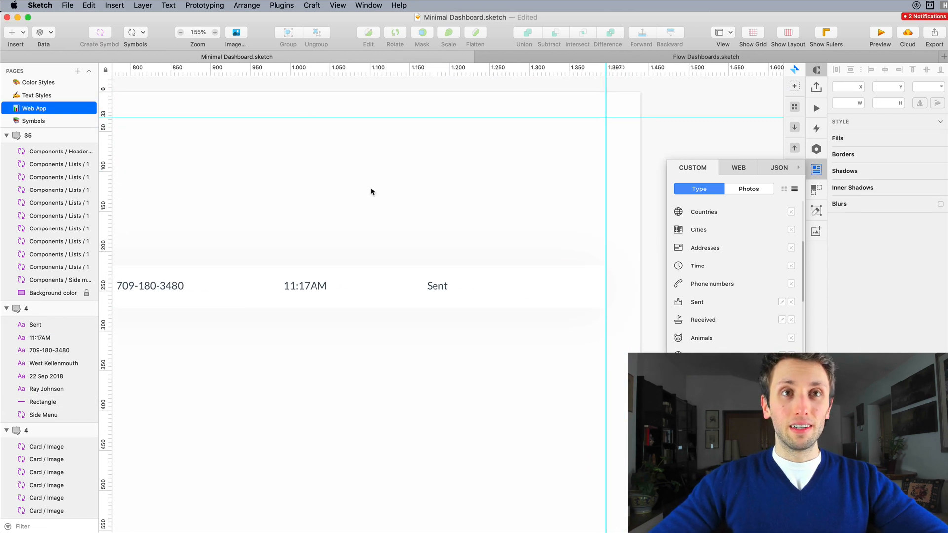
pyautogui.click(275, 7)
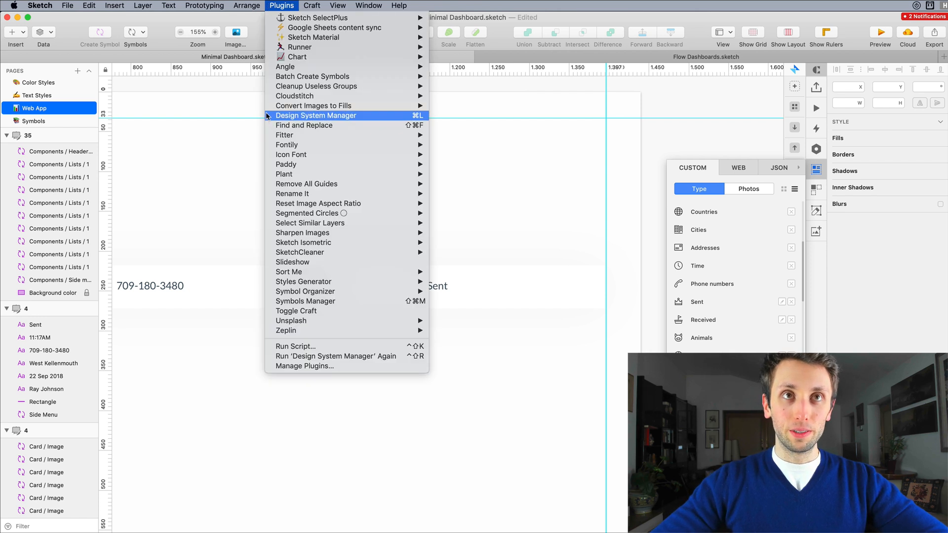
pyautogui.moveTo(281, 90)
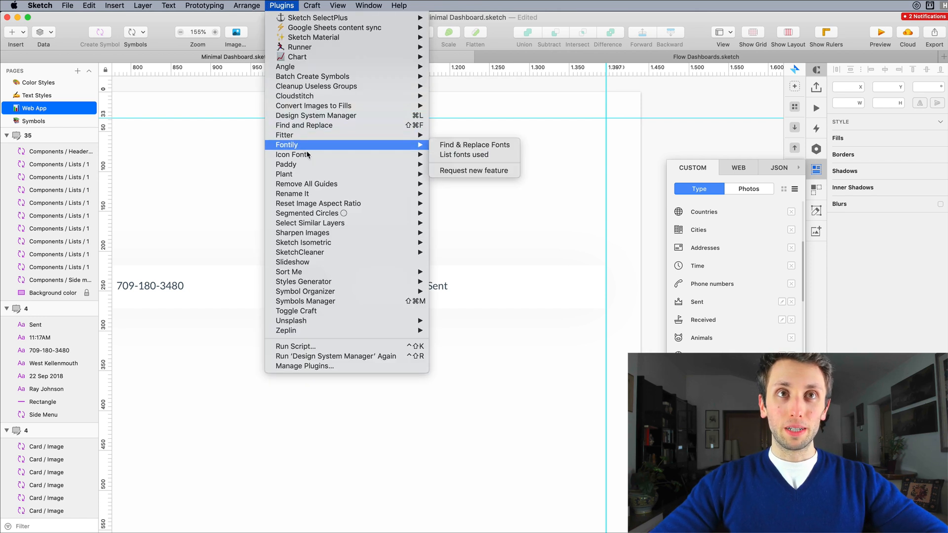
pyautogui.moveTo(307, 154)
pyautogui.moveTo(451, 156)
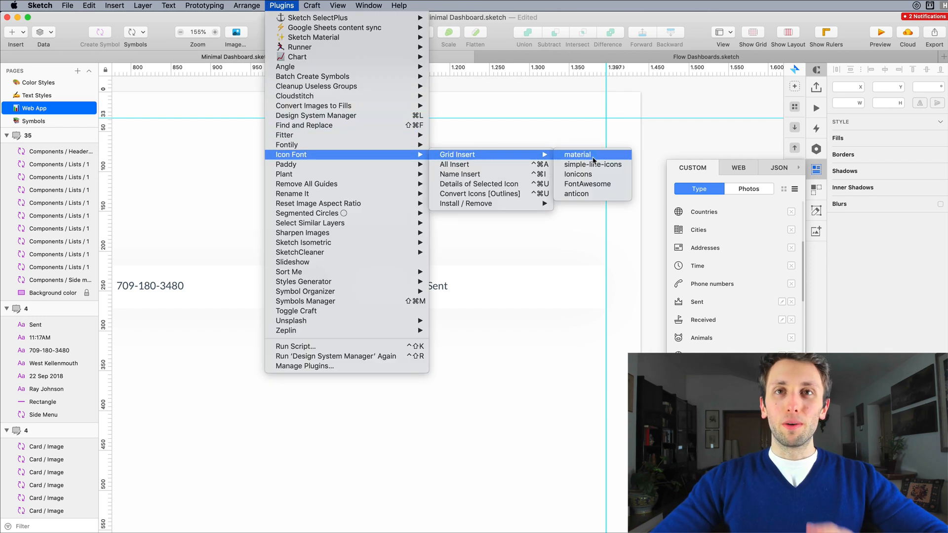
pyautogui.click(590, 163)
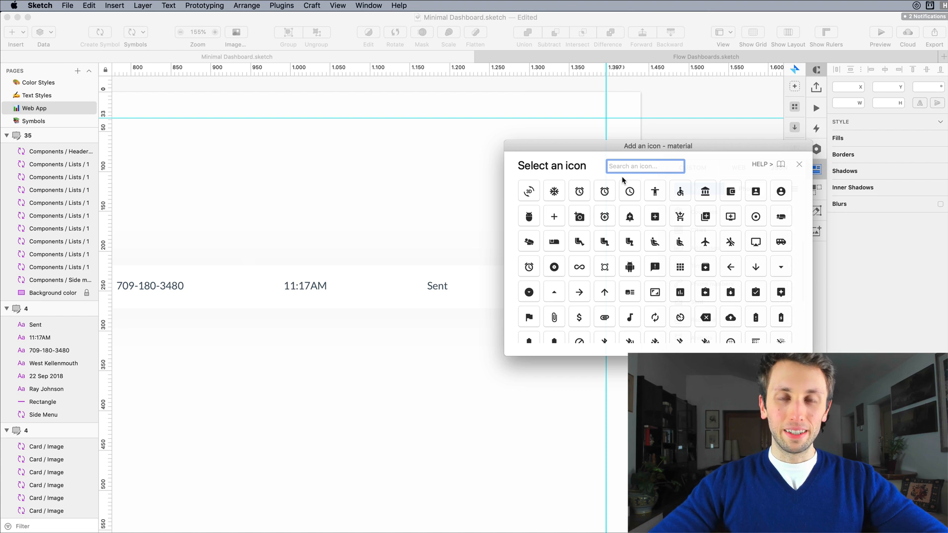
pyautogui.write('arrow')
pyautogui.press('Return')
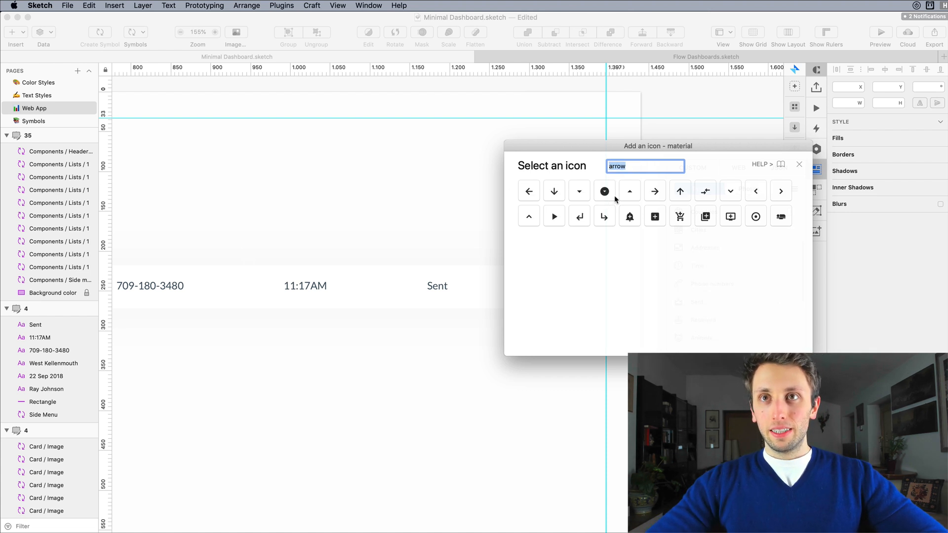
pyautogui.click(781, 192)
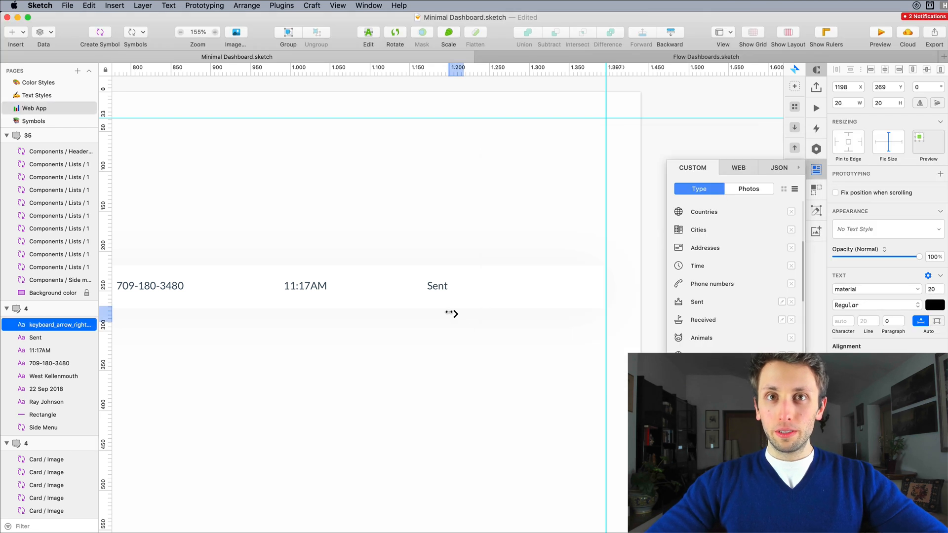
# Place the arrow icon at the far end of the row at X 1363 and enlarge its font size to 30
pyautogui.moveTo(457, 315); pyautogui.dragTo(588, 287)
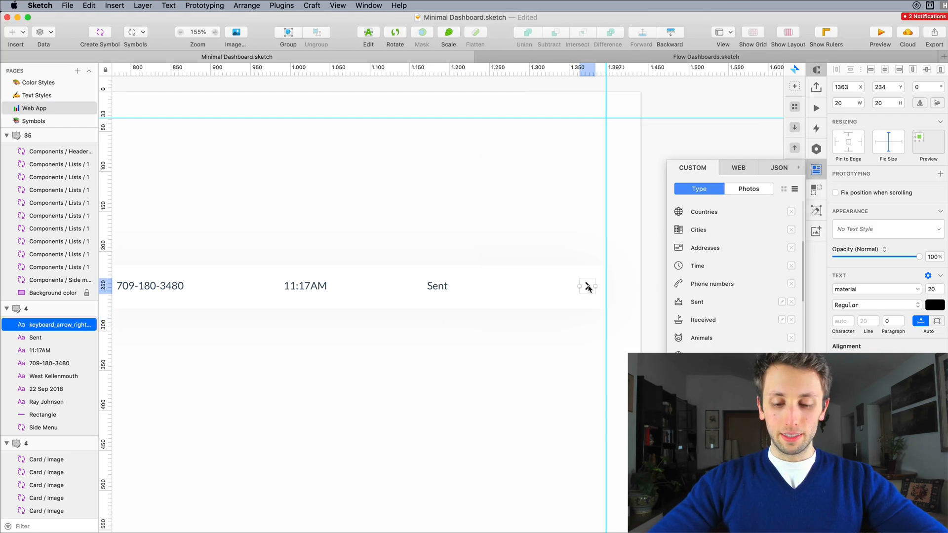
pyautogui.click(942, 286)
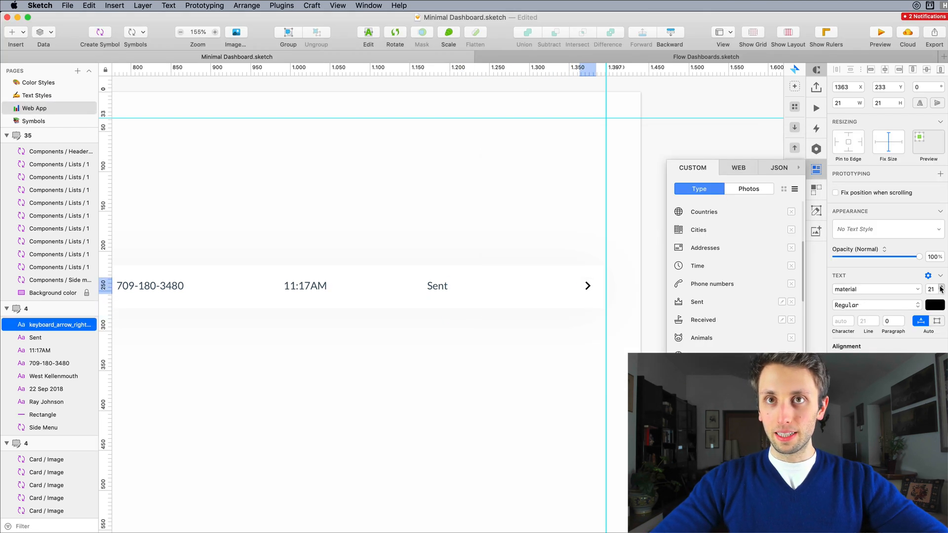
pyautogui.click(942, 287)
pyautogui.click(941, 287)
pyautogui.click(941, 287)
pyautogui.click(941, 287)
pyautogui.click(942, 287)
pyautogui.click(941, 287)
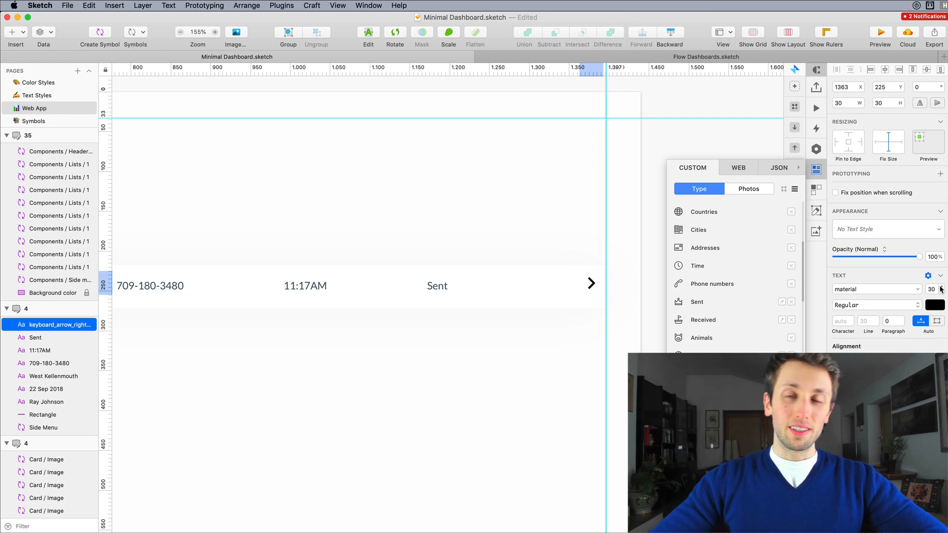
# Reposition the enlarged arrow icon inside the row at X 1354, Y 229
pyautogui.moveTo(593, 281); pyautogui.dragTo(587, 287)
pyautogui.press('Up')
pyautogui.press('Up')
pyautogui.press('Up')
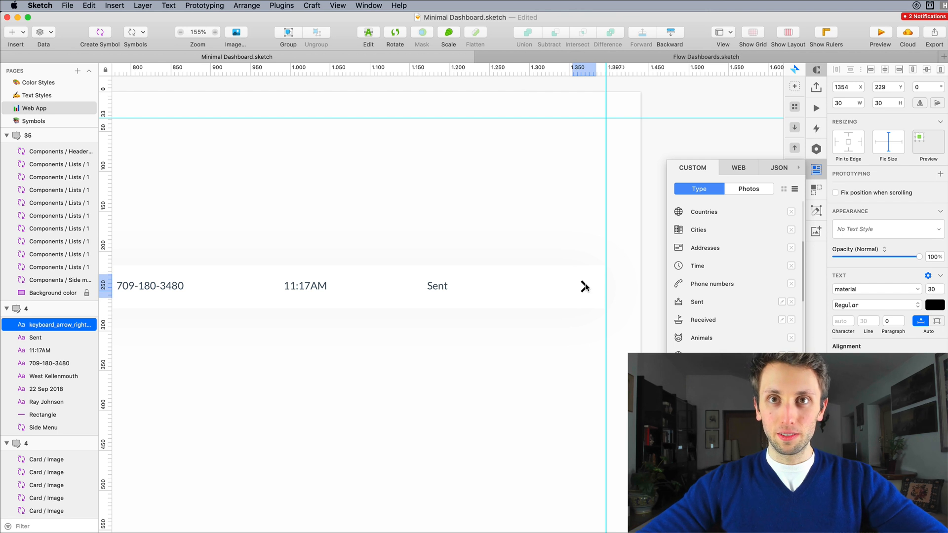
# Convert the arrow icon to outlines and nudge the shape 1 px back toward the Sent text
pyautogui.click(122, 5)
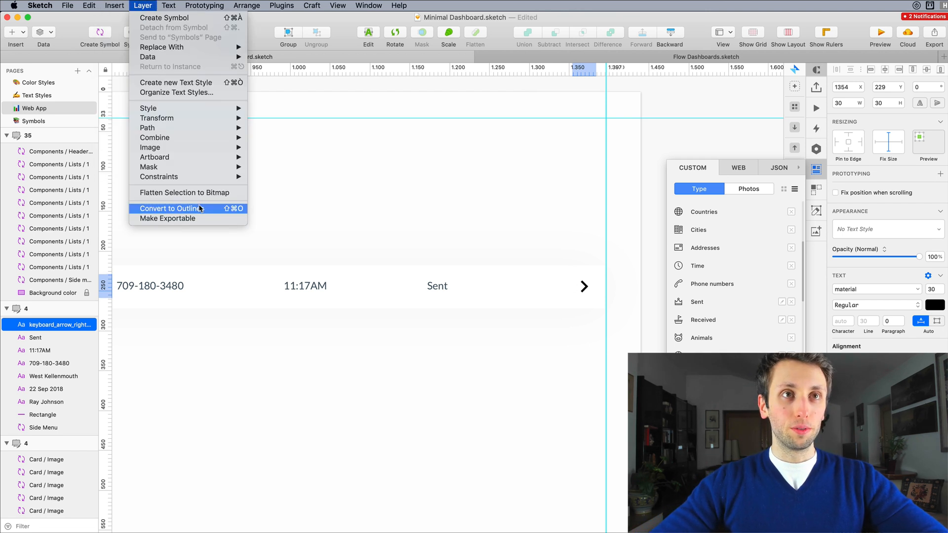
pyautogui.click(200, 209)
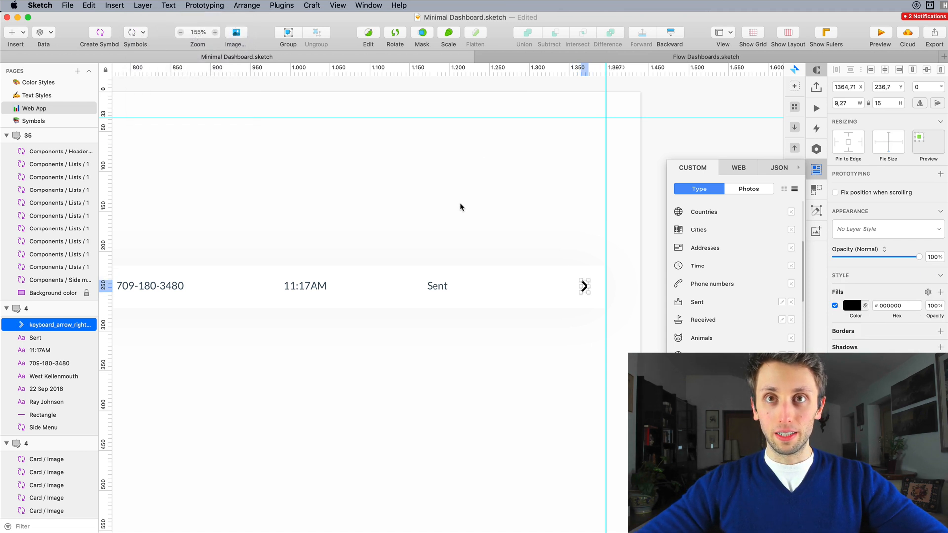
pyautogui.press('Left')
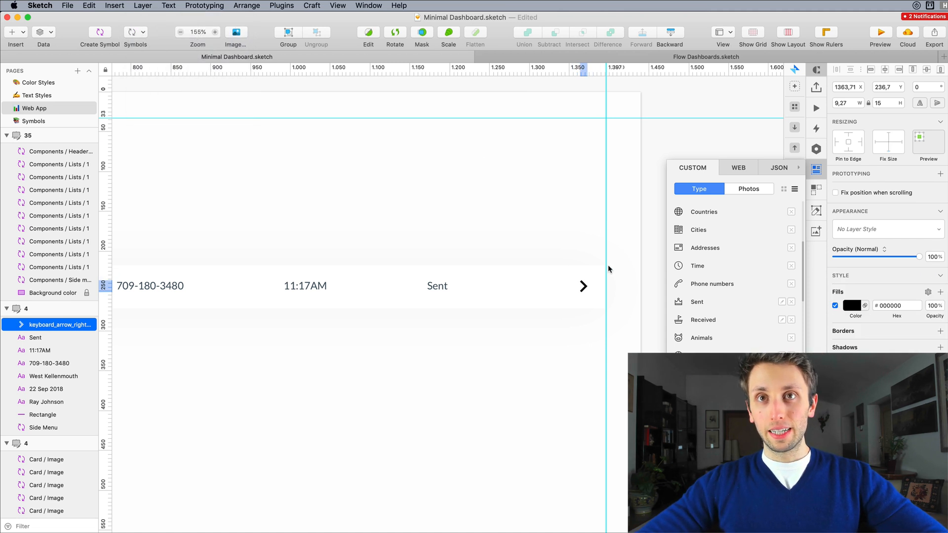
# Apply the Border layer style to the arrow icon at the end of the row
pyautogui.hscroll(1, 588, 265)
pyautogui.scroll(-1, 571, 259)
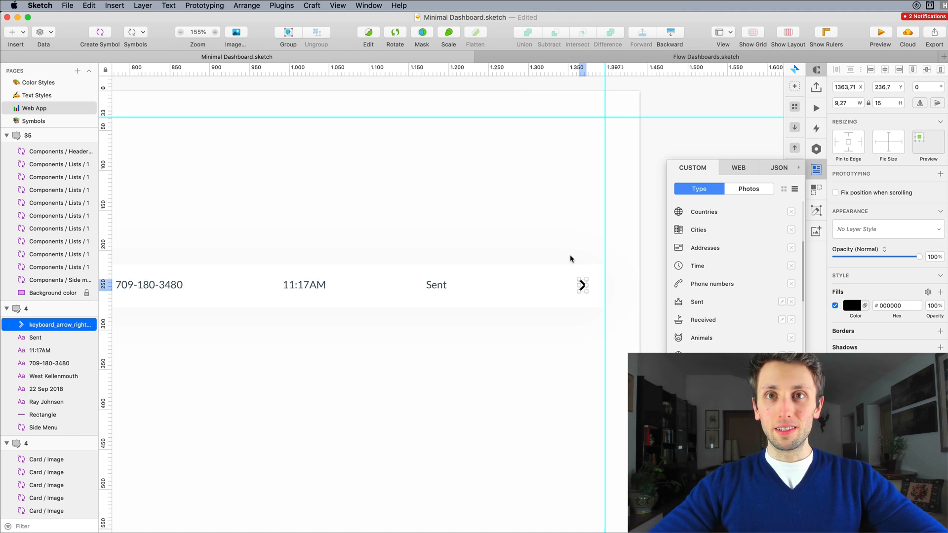
pyautogui.scroll(3, 570, 259)
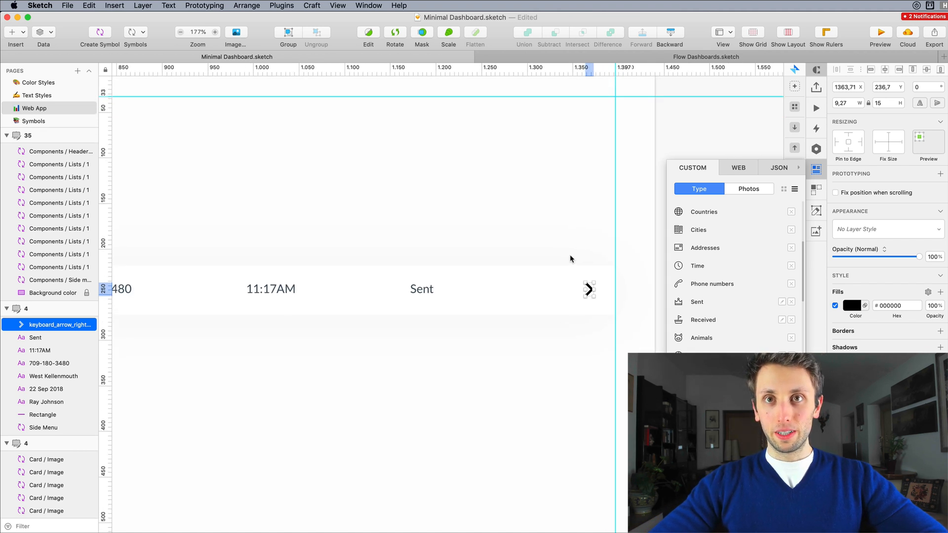
pyautogui.click(871, 230)
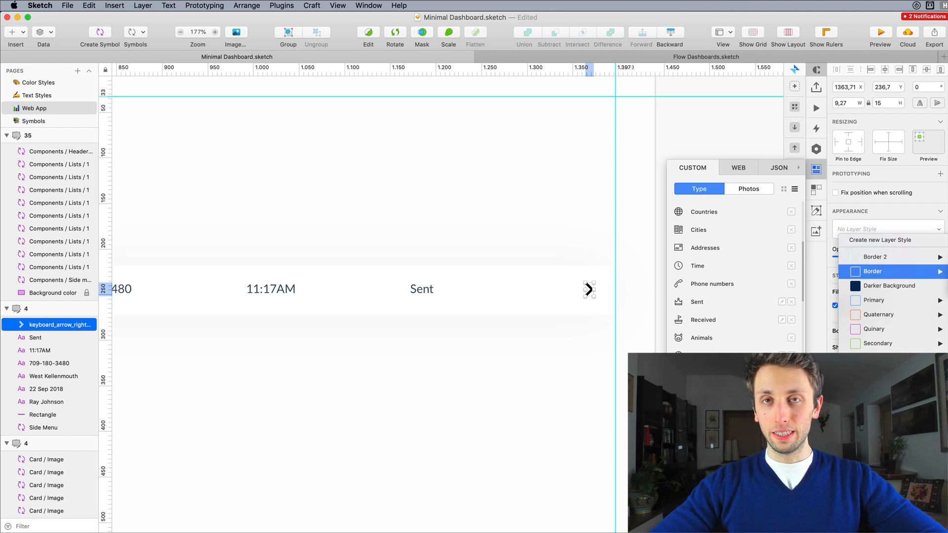
pyautogui.click(872, 271)
pyautogui.scroll(-5, 481, 241)
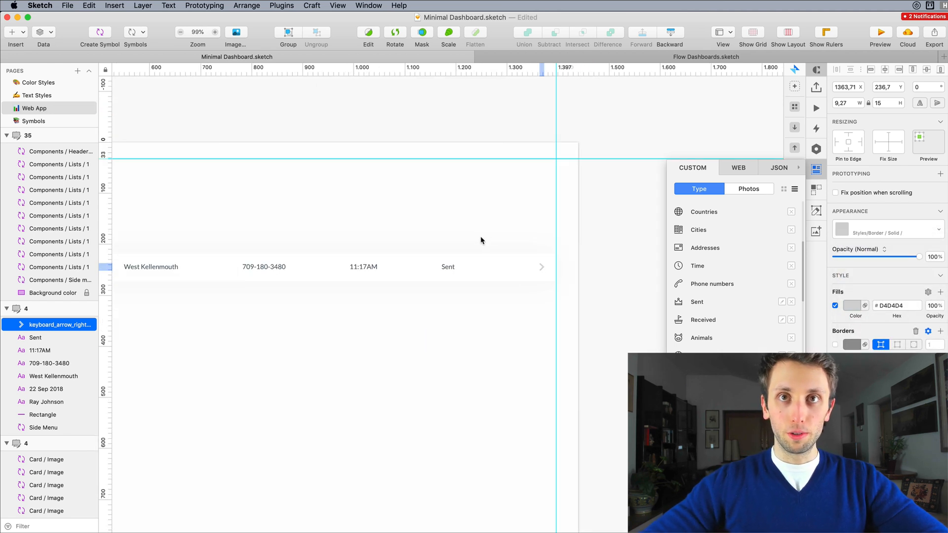
pyautogui.scroll(-4, 481, 241)
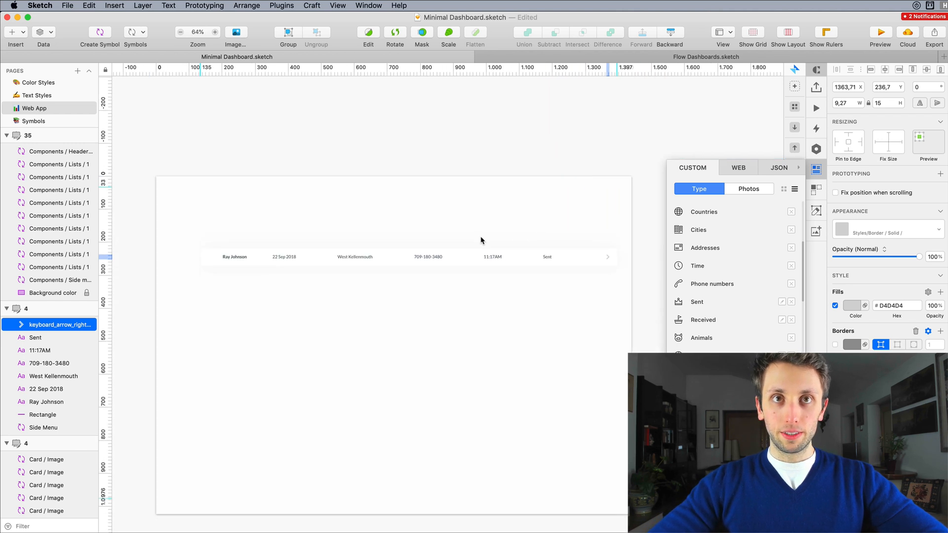
# Draw a 30 by 30 px circle inside the row before the name text at X 152, Y 230
pyautogui.click(266, 244)
pyautogui.click(201, 254)
pyautogui.scroll(10, 201, 254)
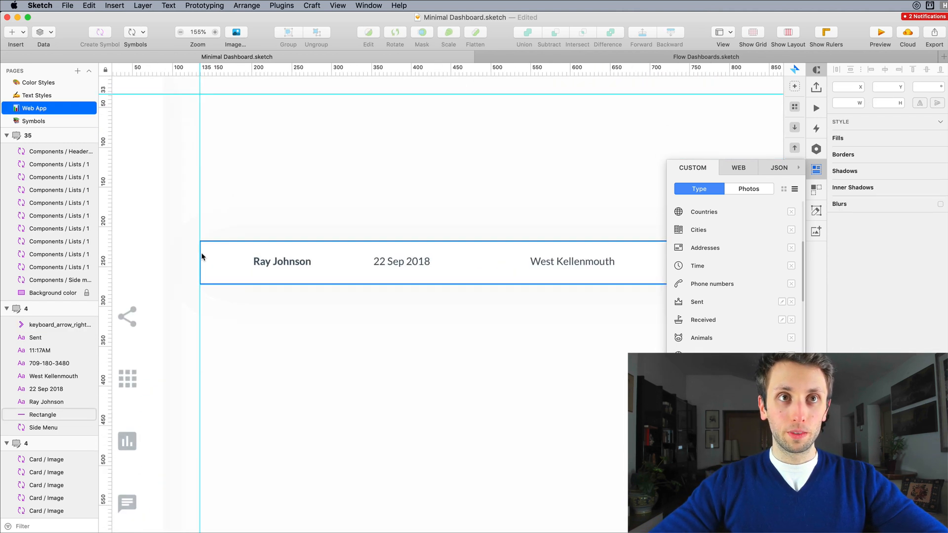
pyautogui.press('o')
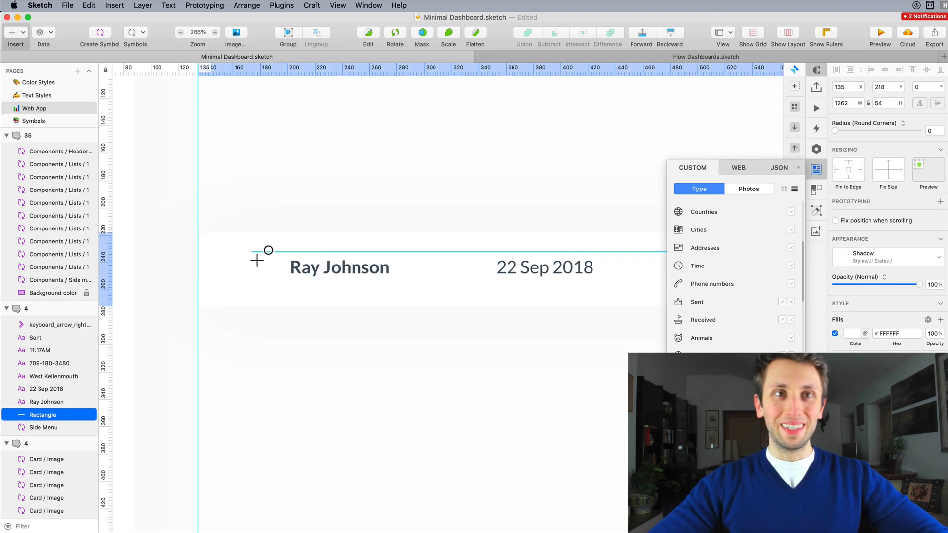
pyautogui.moveTo(242, 270)
pyautogui.mouseDown()
pyautogui.moveTo(263, 290)
pyautogui.moveTo(263, 267)
pyautogui.mouseUp()
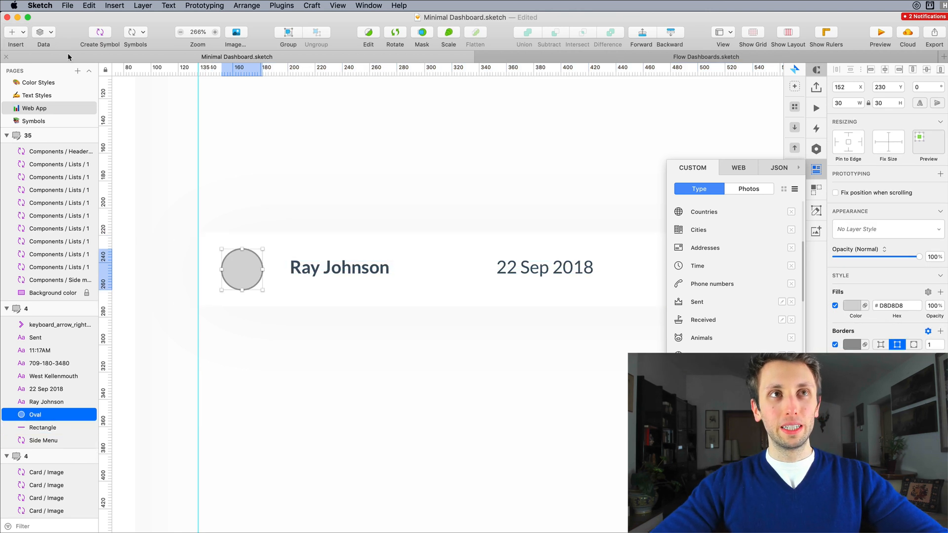
# Fill the circle with a placeholder image from the Faces data source and turn off its border
pyautogui.click(46, 36)
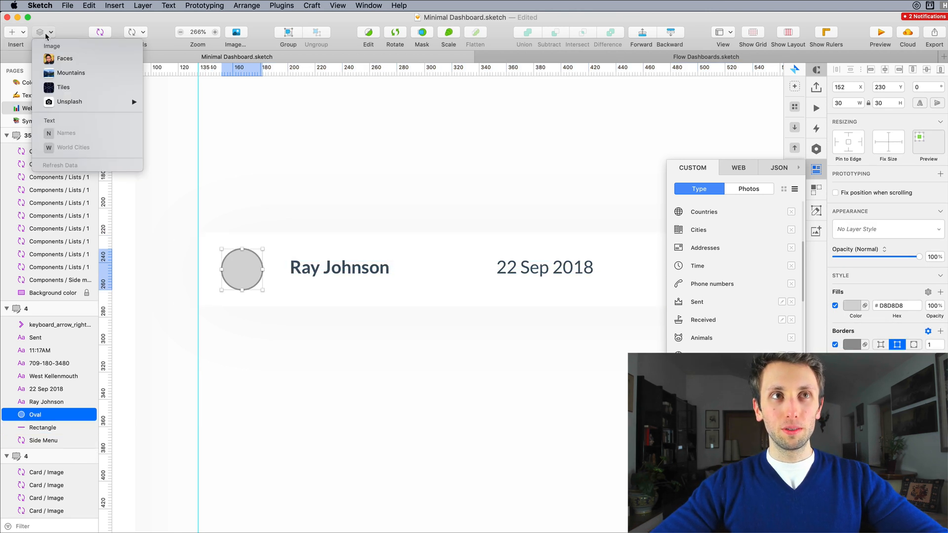
pyautogui.click(80, 65)
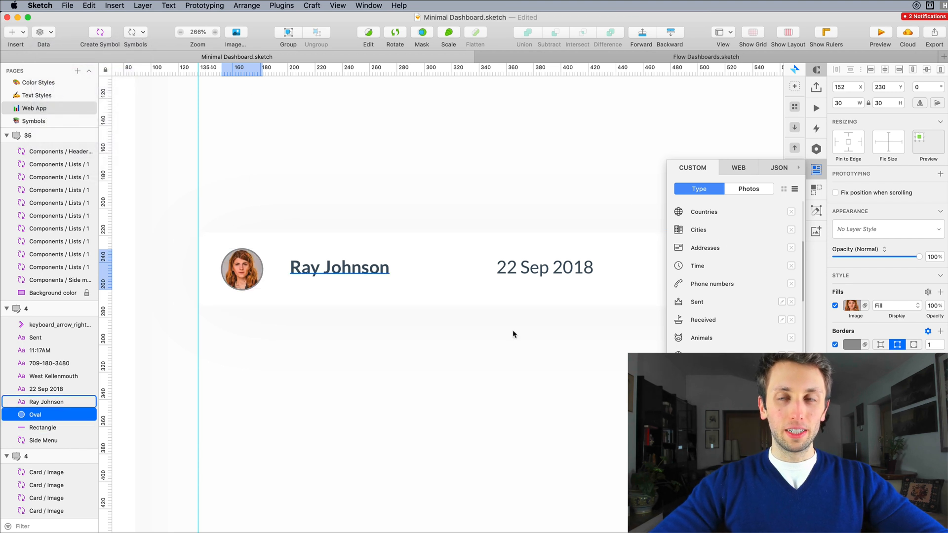
pyautogui.click(836, 345)
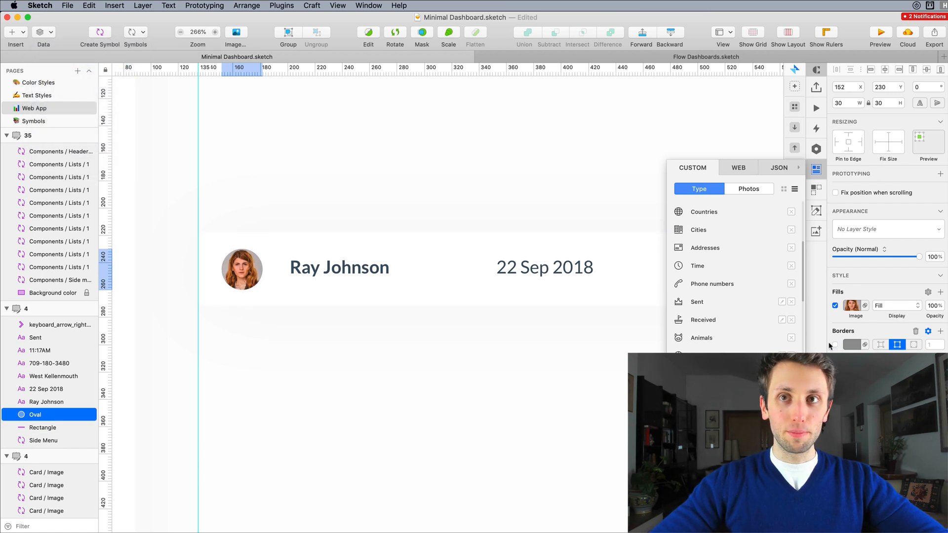
pyautogui.click(49, 34)
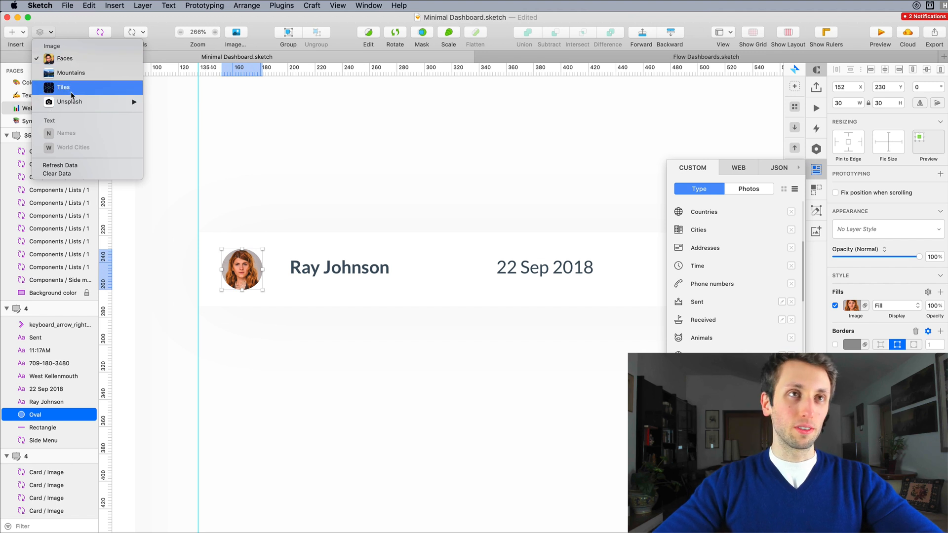
pyautogui.moveTo(78, 102)
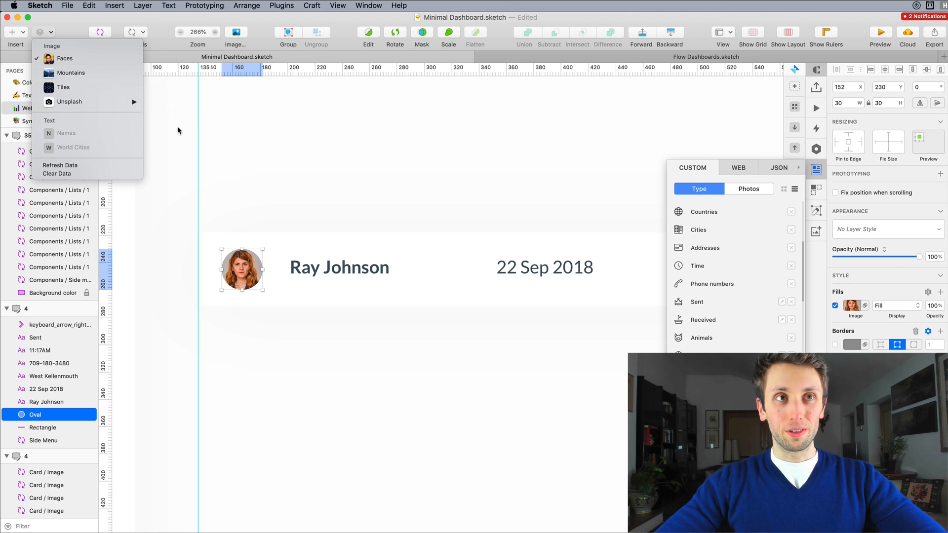
pyautogui.click(298, 201)
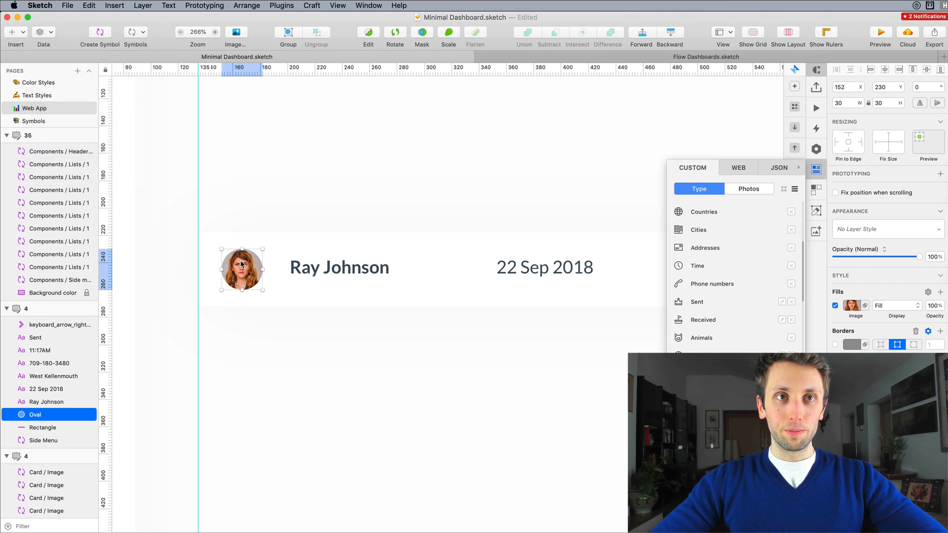
# Save the document and hide the Craft placeholder data panel
pyautogui.scroll(-3, 296, 208)
pyautogui.click(298, 206)
pyautogui.scroll(-3, 297, 206)
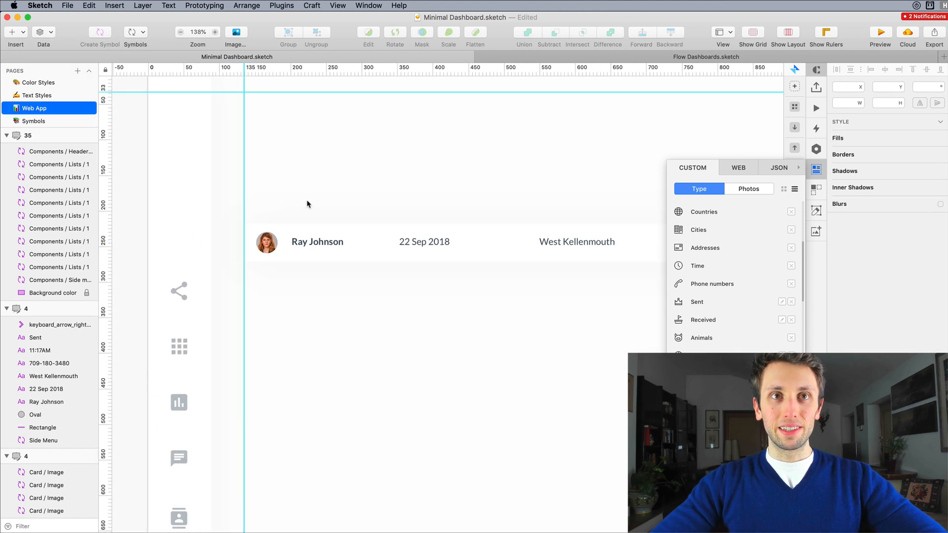
pyautogui.press('super+s')
pyautogui.scroll(-1, 314, 200)
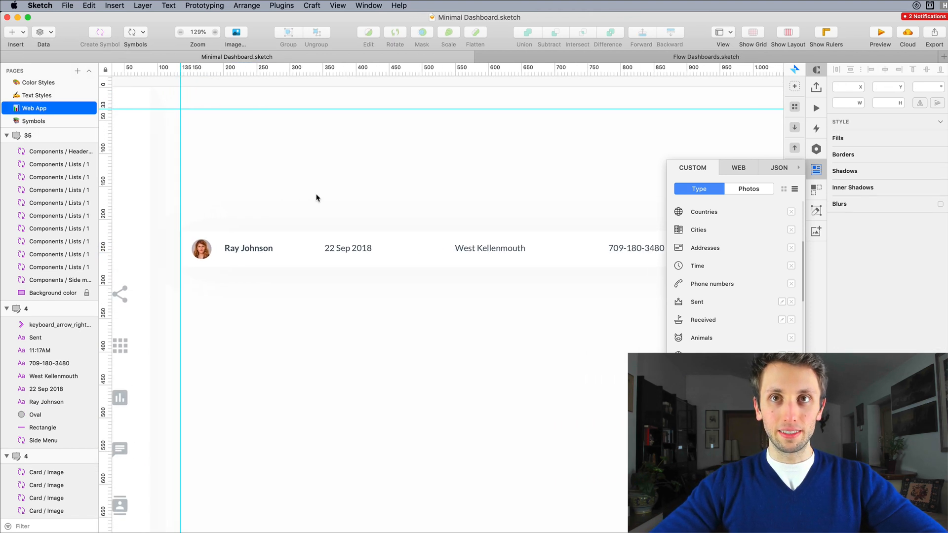
pyautogui.scroll(-3, 316, 198)
pyautogui.click(814, 171)
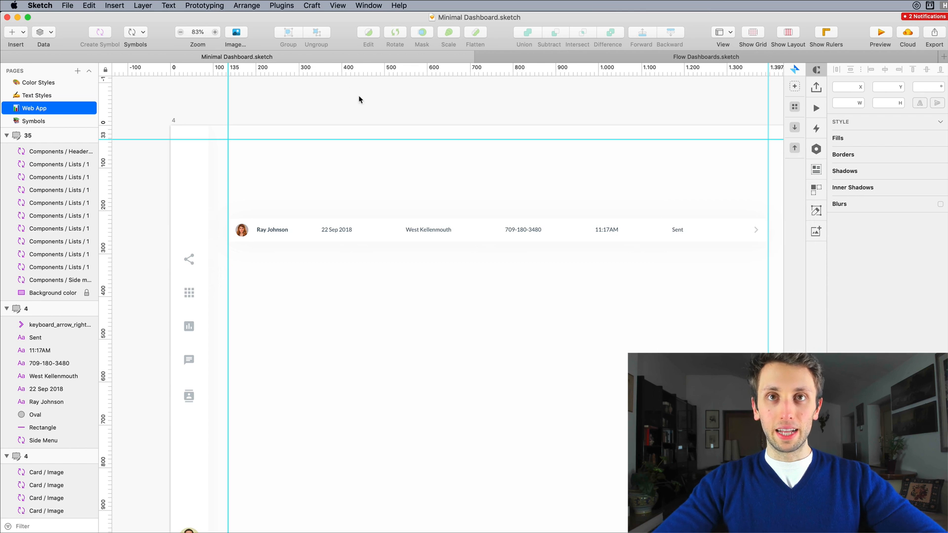
pyautogui.hscroll(3, 402, 188)
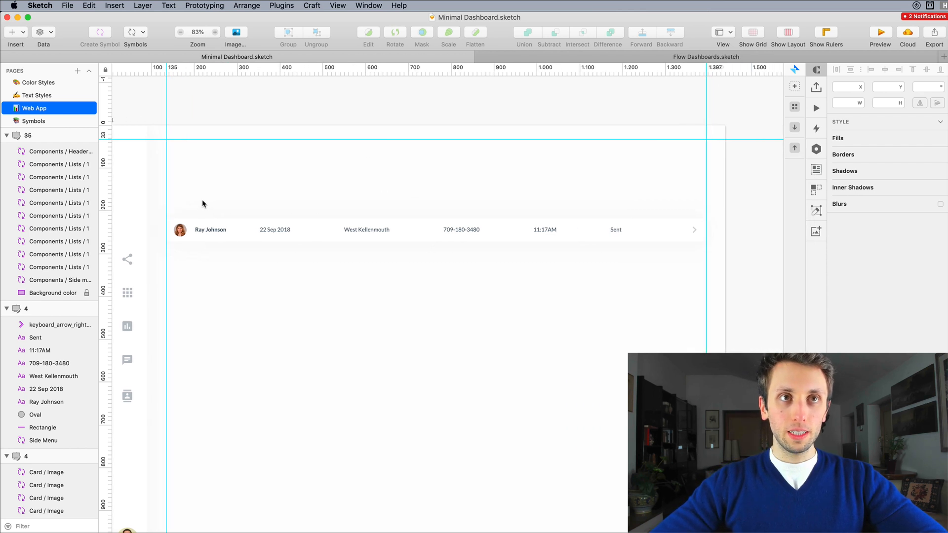
pyautogui.moveTo(174, 209); pyautogui.dragTo(697, 242)
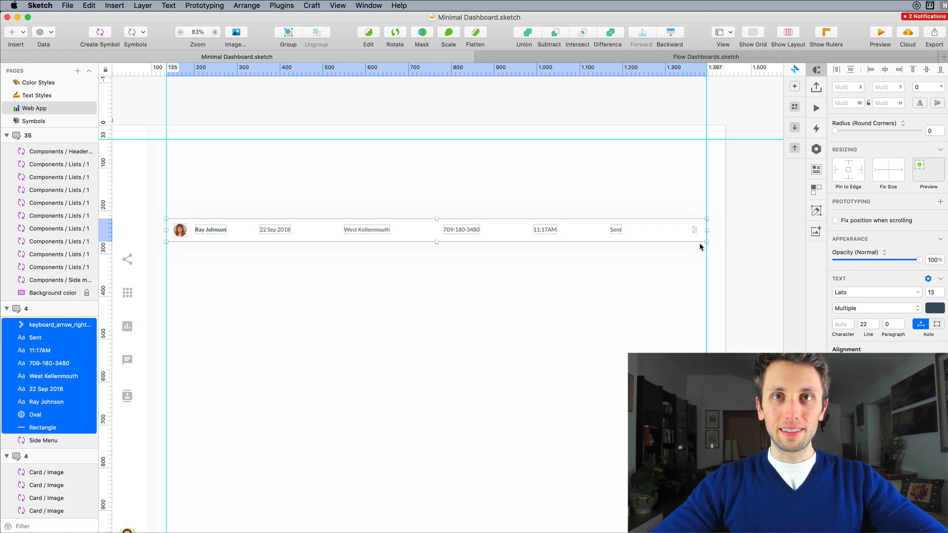
pyautogui.click(502, 203)
pyautogui.moveTo(206, 216); pyautogui.dragTo(626, 237)
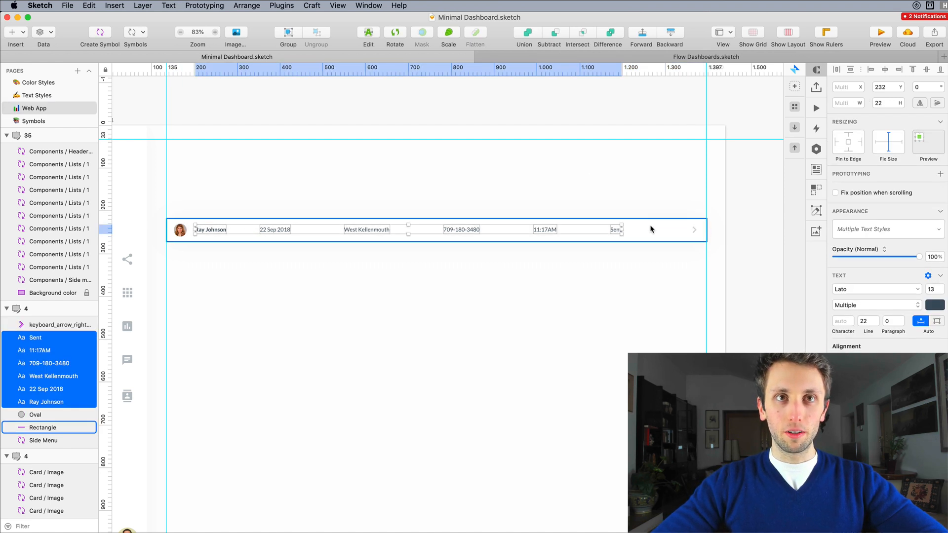
pyautogui.click(609, 205)
# Move the Sent text toward the arrow to X 1252 and distribute the row's six text columns evenly in the horizontal direction
pyautogui.moveTo(614, 230); pyautogui.dragTo(649, 230)
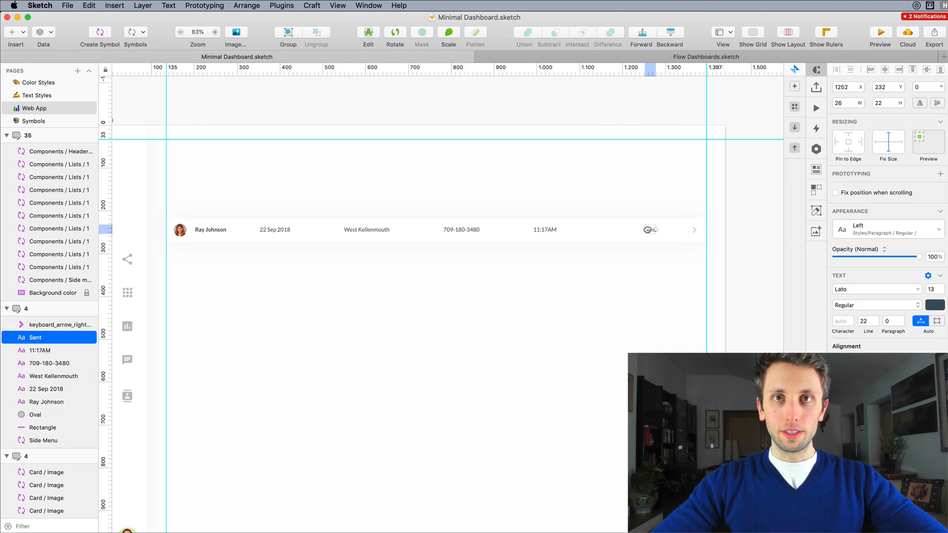
pyautogui.moveTo(217, 212); pyautogui.dragTo(656, 238)
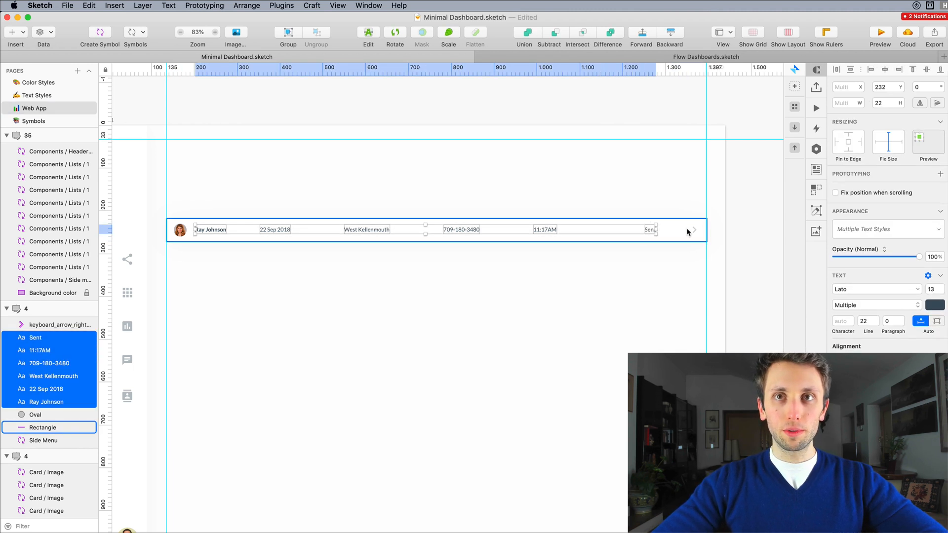
pyautogui.click(837, 68)
pyautogui.click(560, 117)
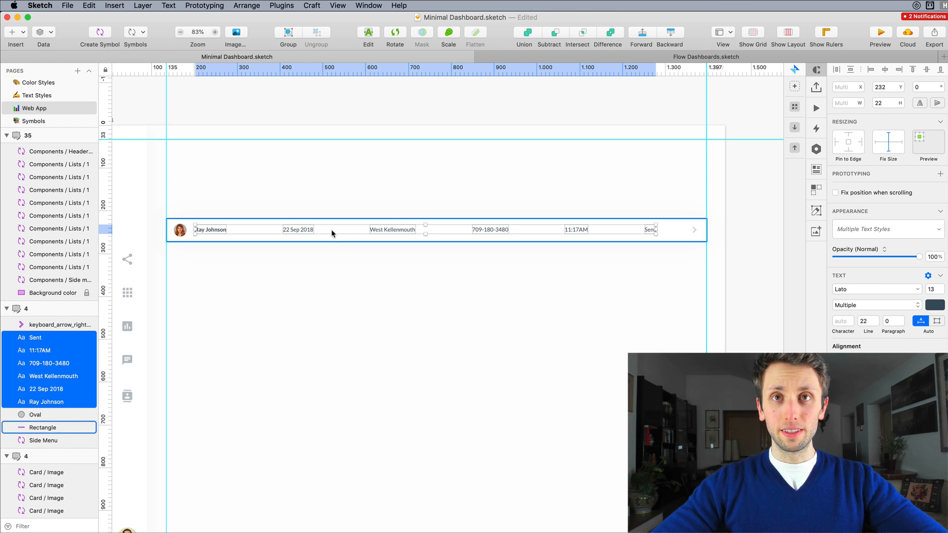
pyautogui.click(348, 214)
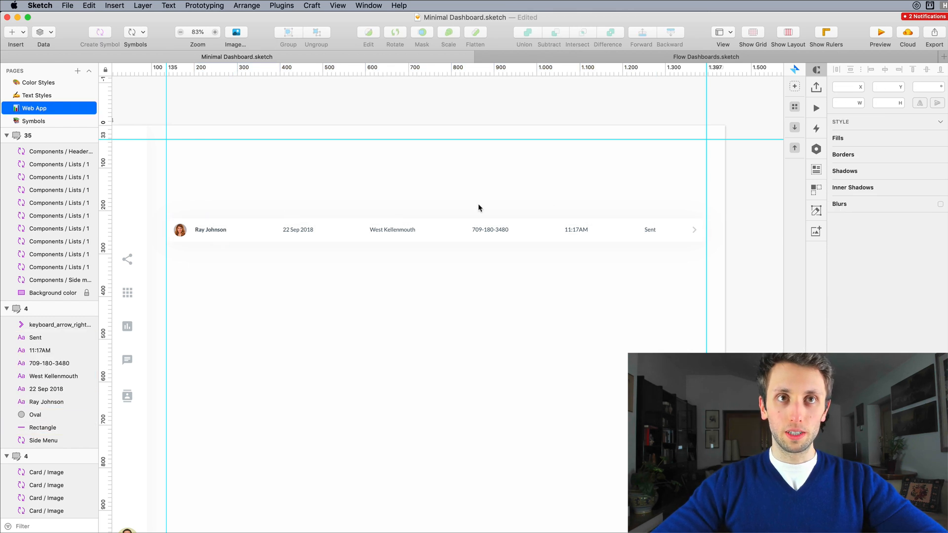
# Create a symbol named "List / Default" from all the row's layers, including avatar, texts, arrow and background, and send it to the Symbols page
pyautogui.moveTo(170, 212); pyautogui.dragTo(701, 252)
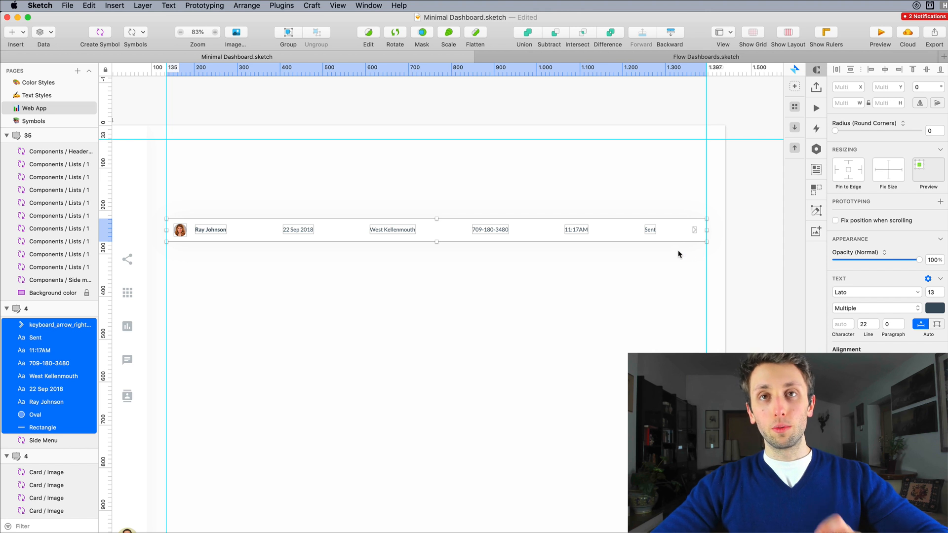
pyautogui.scroll(-3, 677, 250)
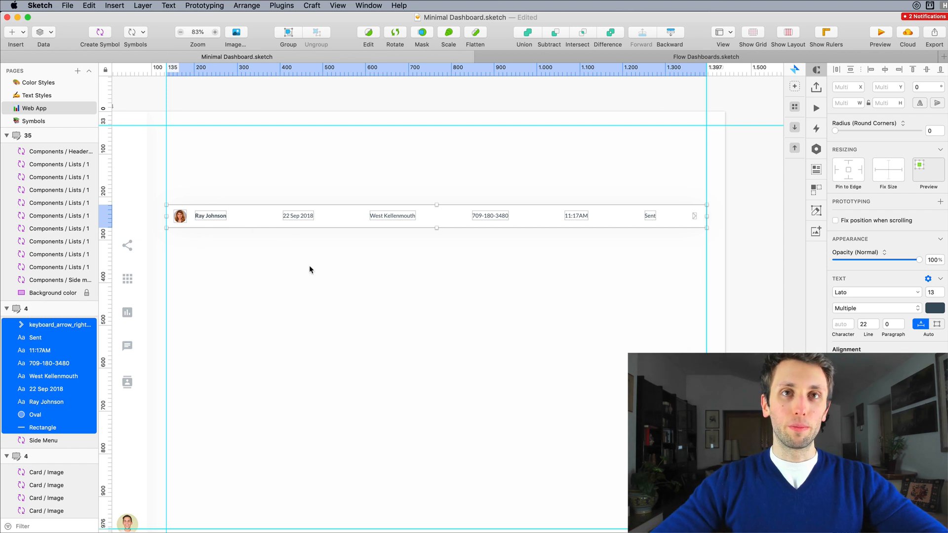
pyautogui.scroll(2, 313, 266)
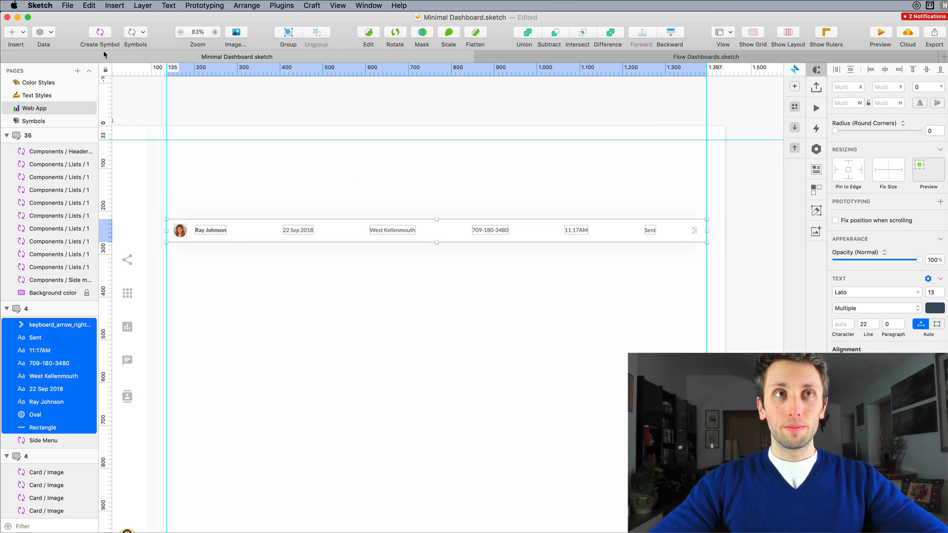
pyautogui.click(99, 33)
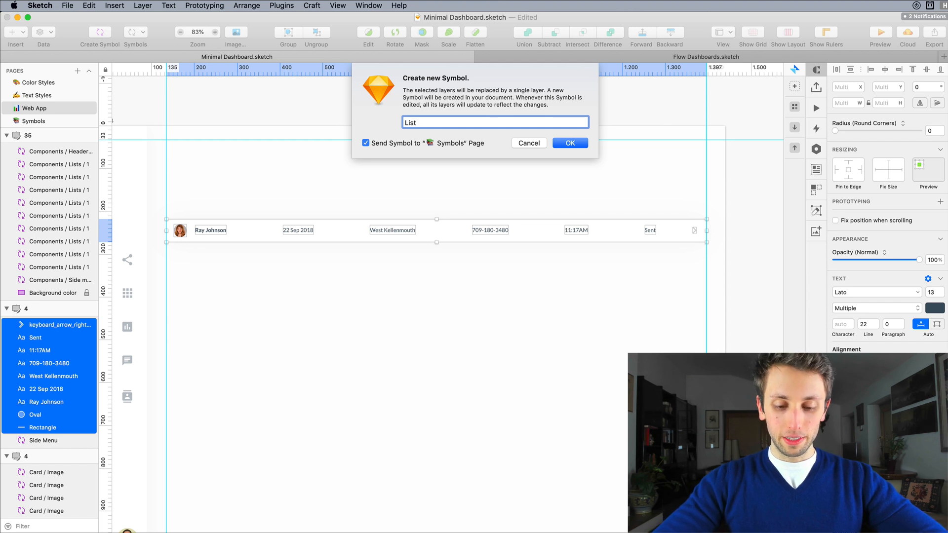
pyautogui.write('List /')
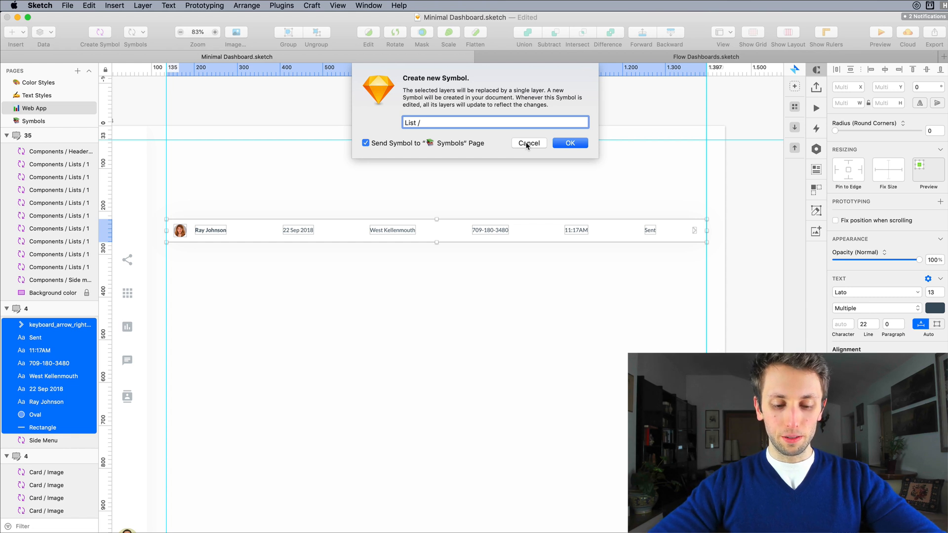
pyautogui.write('Defau')
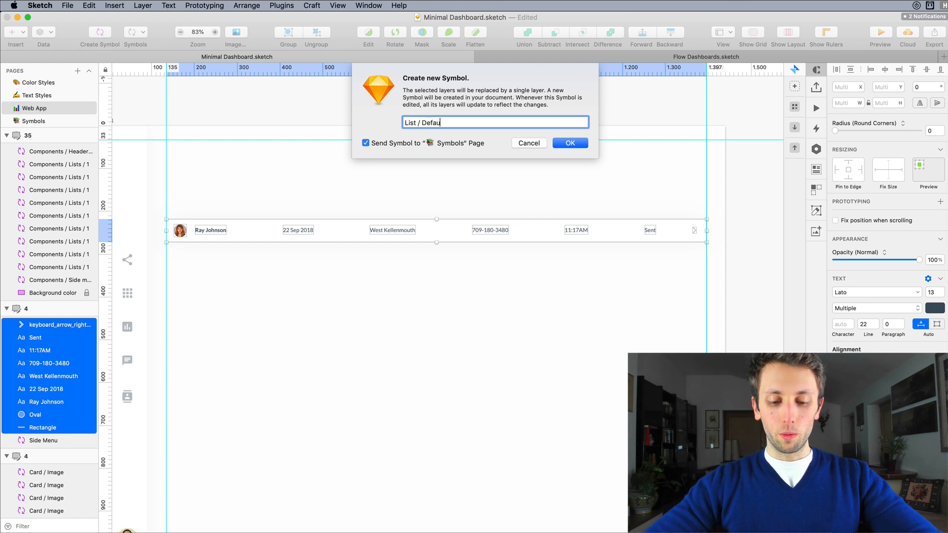
pyautogui.write('lt')
pyautogui.press('Return')
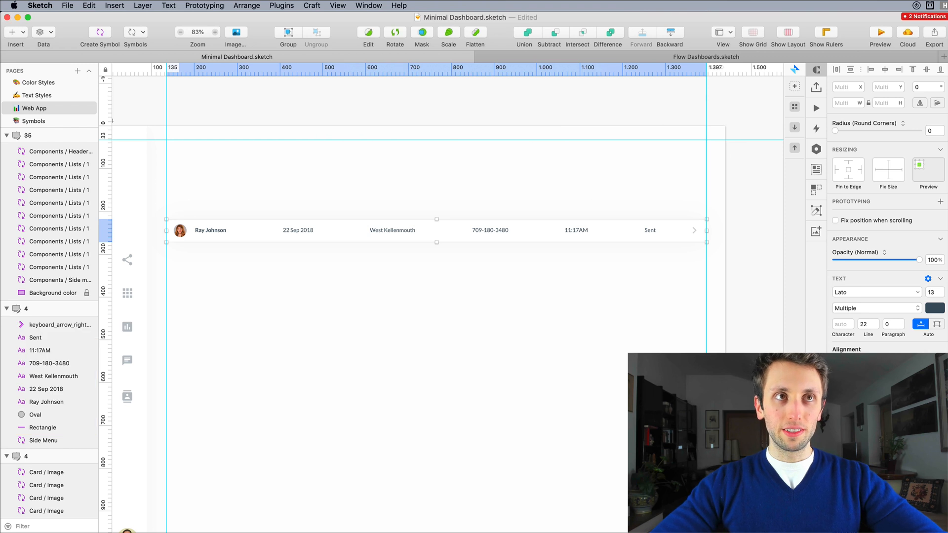
# Look through the row, list, graph and form symbols on the Symbols page and go back to the Web App page
pyautogui.click(38, 121)
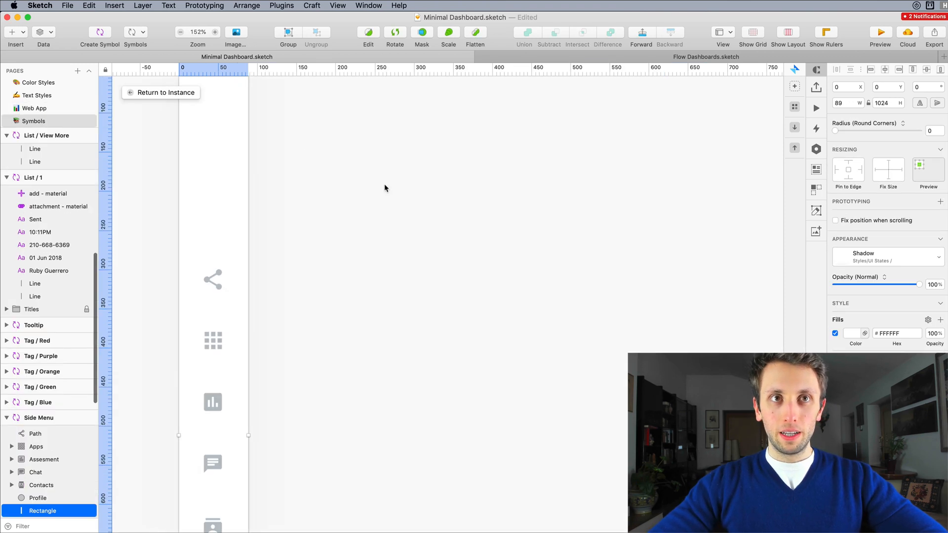
pyautogui.scroll(-5, 384, 184)
pyautogui.scroll(10, 380, 186)
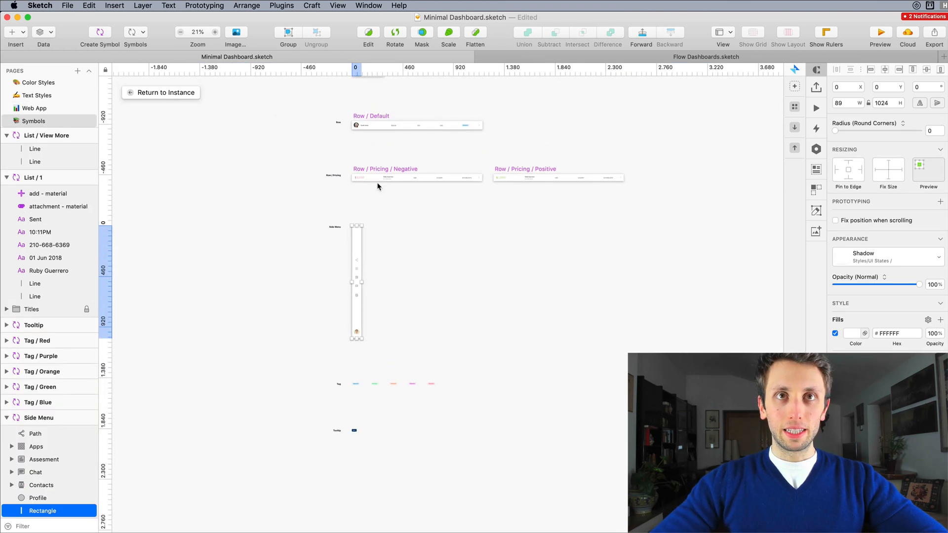
pyautogui.scroll(10, 426, 239)
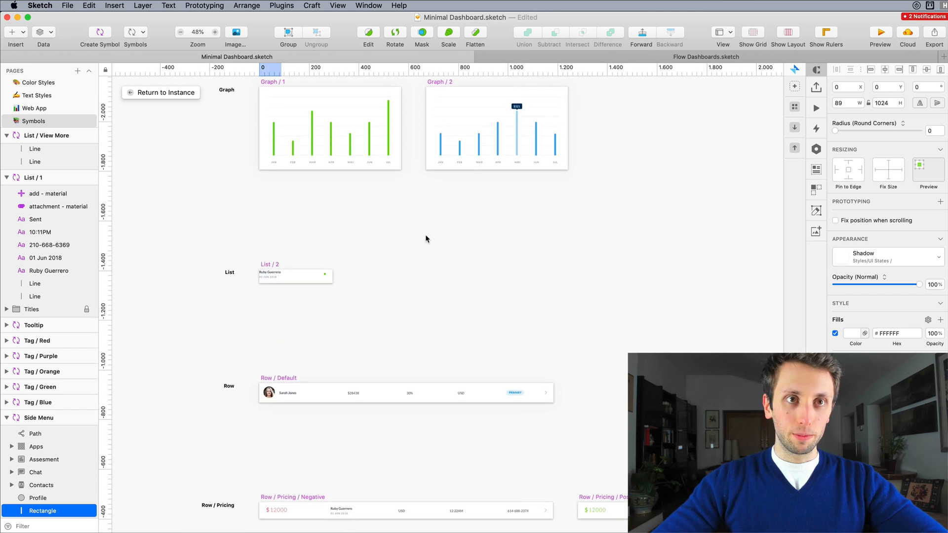
pyautogui.scroll(5, 263, 332)
pyautogui.scroll(10, 264, 331)
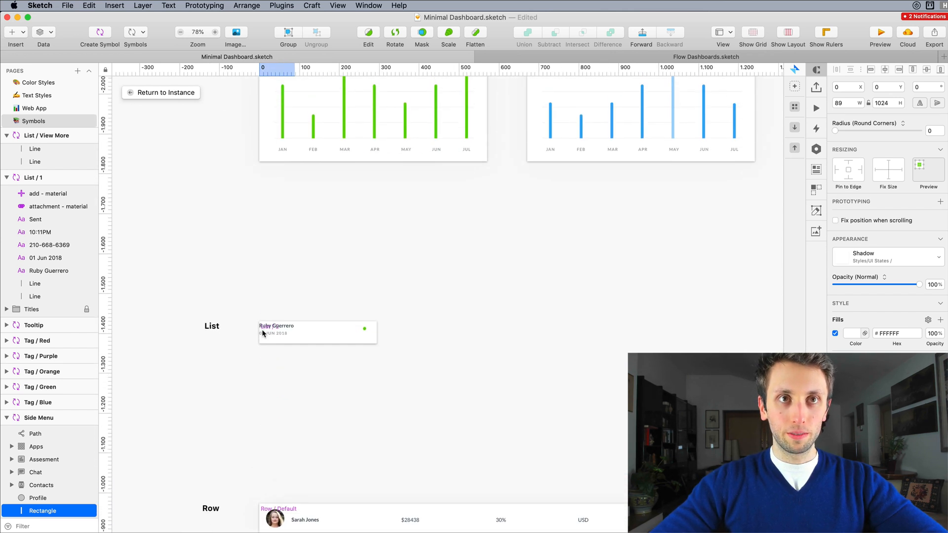
pyautogui.scroll(5, 263, 331)
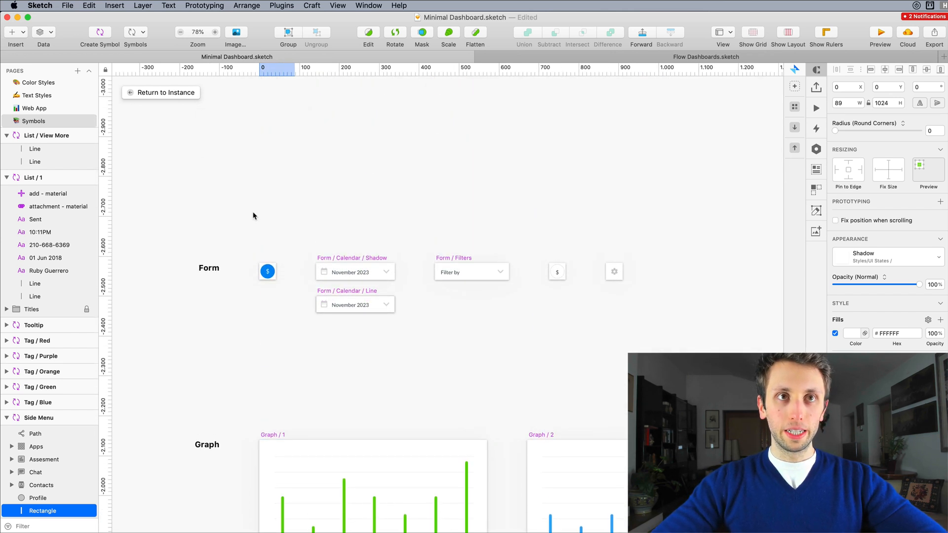
pyautogui.scroll(-15, 254, 212)
pyautogui.click(55, 108)
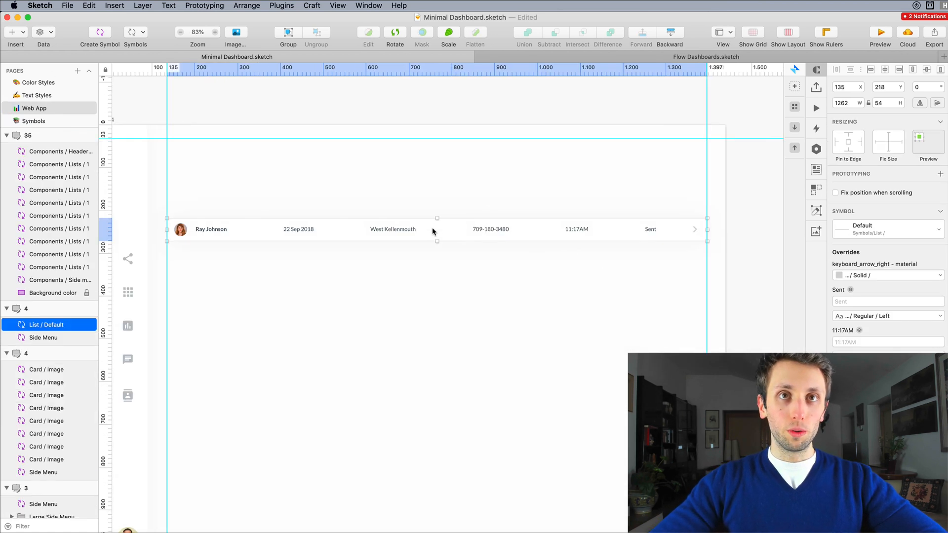
# Open the source of the List / Default symbol to examine it and return to its instance on the artboard
pyautogui.doubleClick(434, 231)
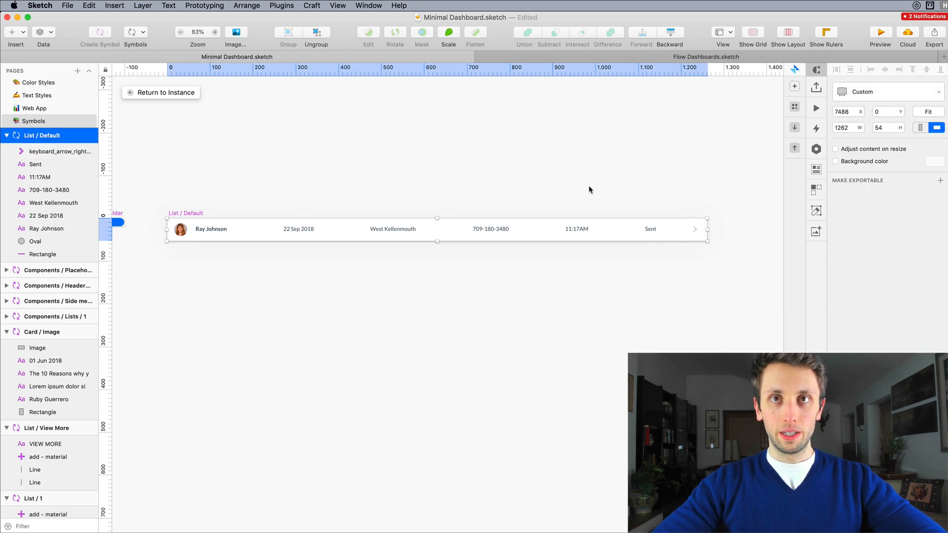
pyautogui.press('super+Escape')
pyautogui.scroll(2, 471, 287)
# Move the List / Default row up on the artboard to Y 140, keeping it between the vertical guides
pyautogui.click(315, 227)
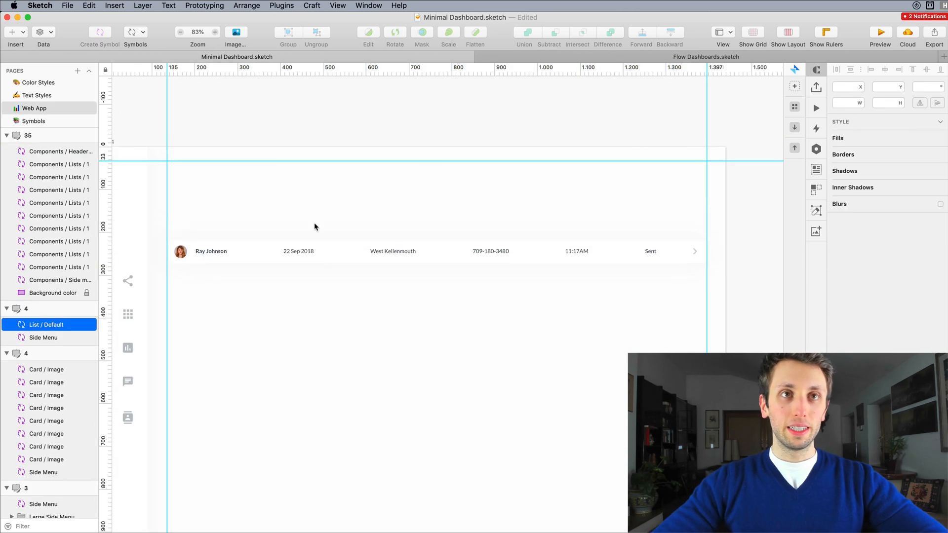
pyautogui.scroll(-4, 314, 227)
pyautogui.click(318, 194)
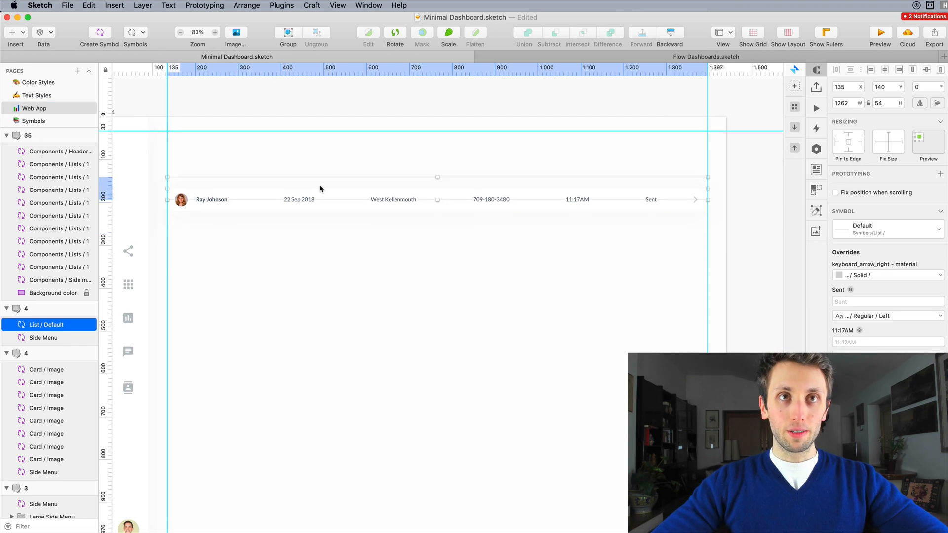
# Copy the List / Default row and place the copy flush beneath the original at X 135, Y 194
pyautogui.moveTo(334, 182); pyautogui.dragTo(331, 212)
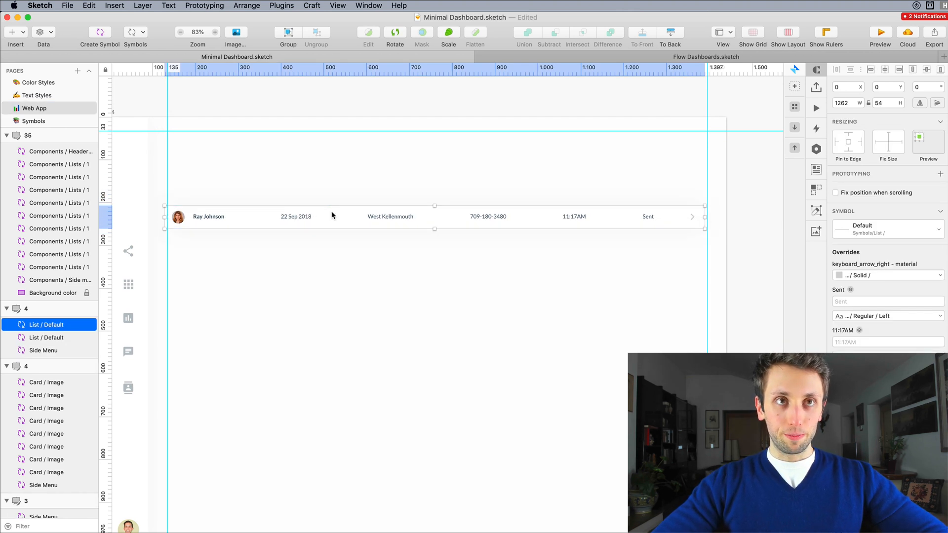
pyautogui.press('super+z')
pyautogui.click(333, 194)
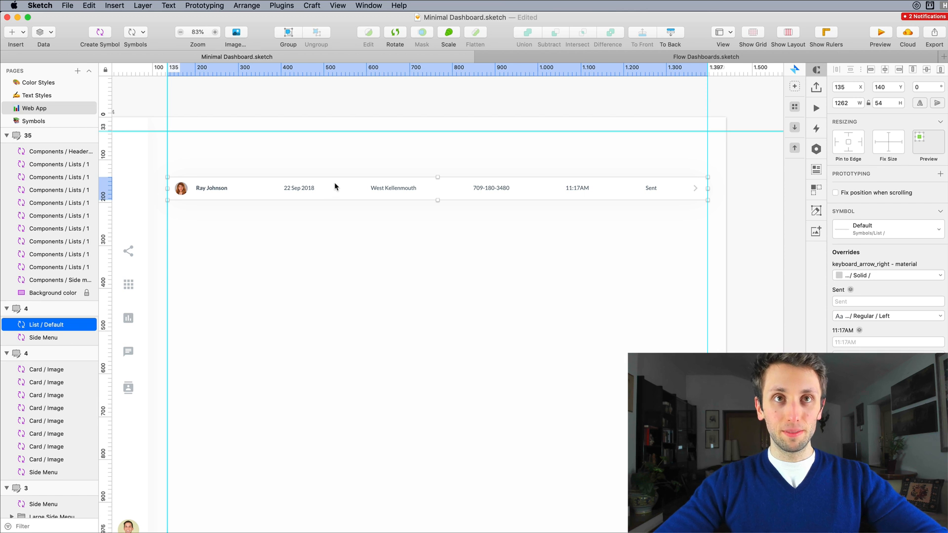
pyautogui.moveTo(333, 187); pyautogui.dragTo(339, 208)
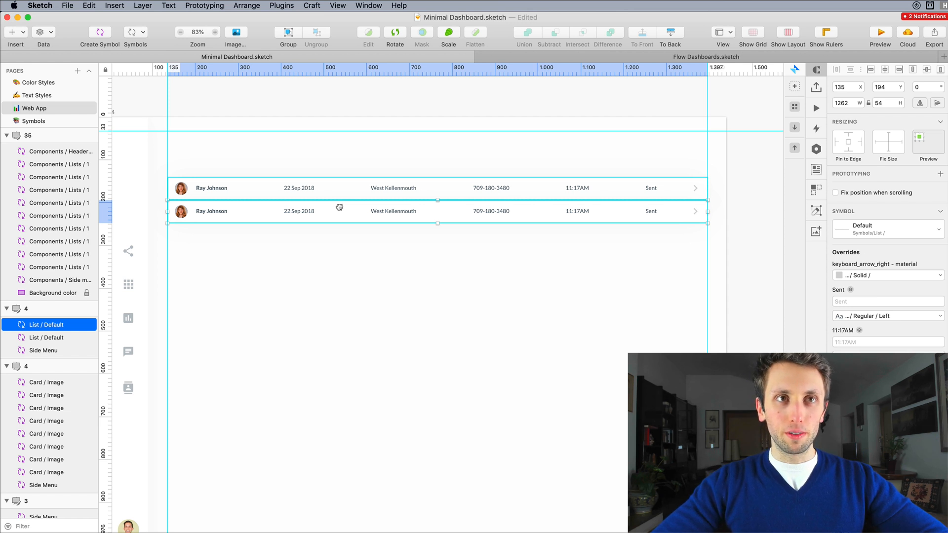
pyautogui.moveTo(340, 208); pyautogui.dragTo(339, 207)
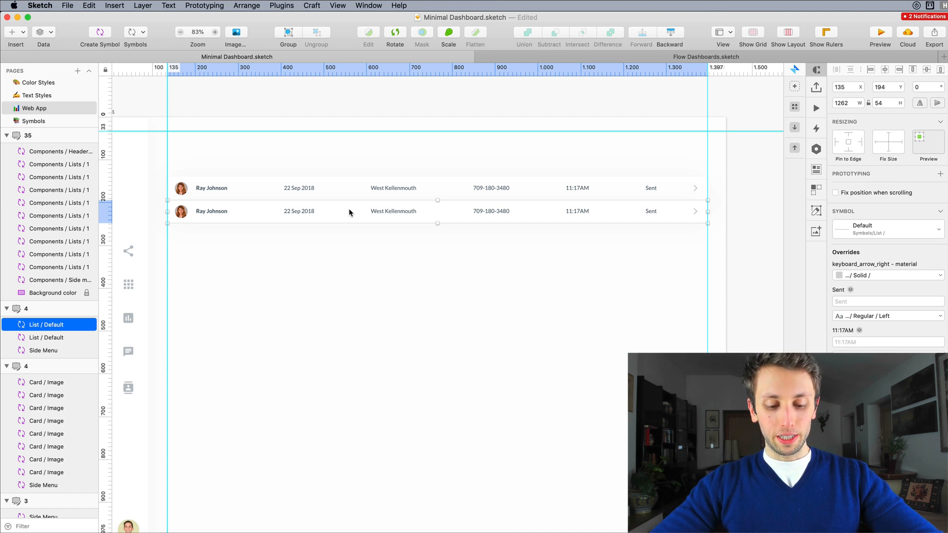
# Repeat the row duplication downward until fifteen flush List / Default rows fill the artboard, the last one at Y 896
pyautogui.press('super+d')
pyautogui.press('super+d')
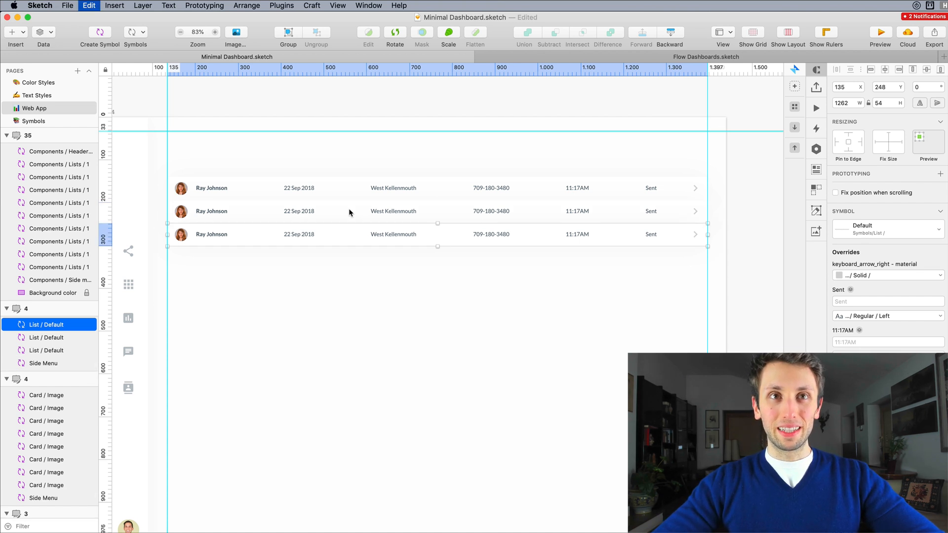
pyautogui.press('super+d')
pyautogui.press('super+d')
pyautogui.press('super+d')
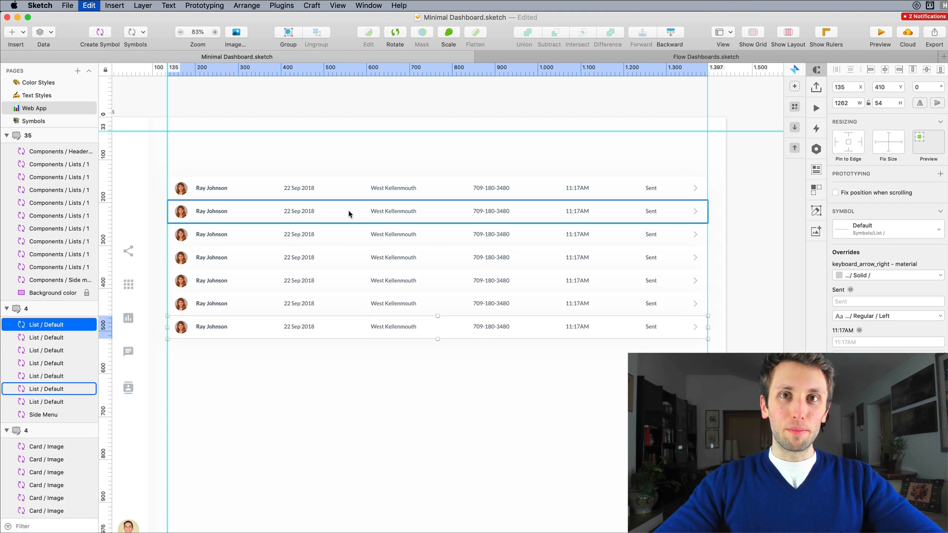
pyautogui.press('super+d')
pyautogui.press('super+d')
pyautogui.press('super+d')
pyautogui.press('super+d')
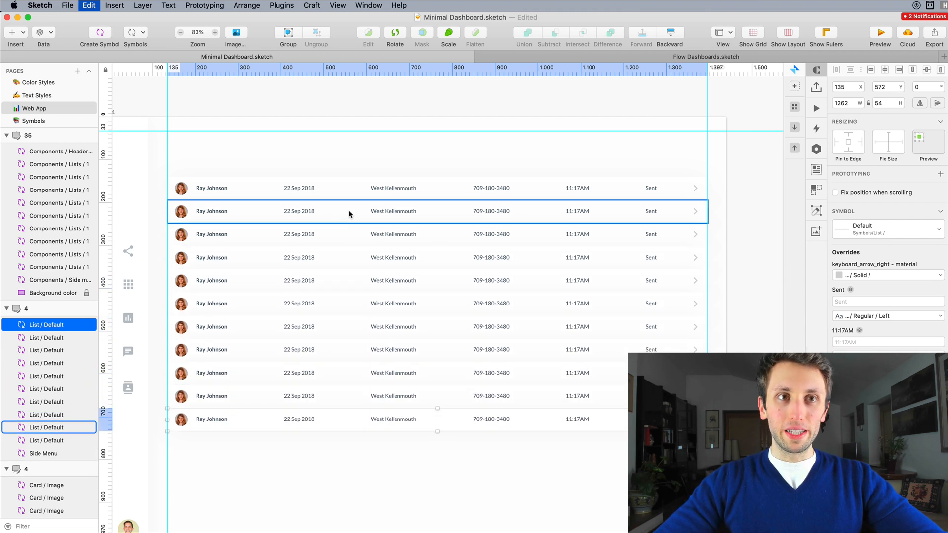
pyautogui.scroll(-5, 349, 209)
pyautogui.press('super+d')
pyautogui.press('super+d')
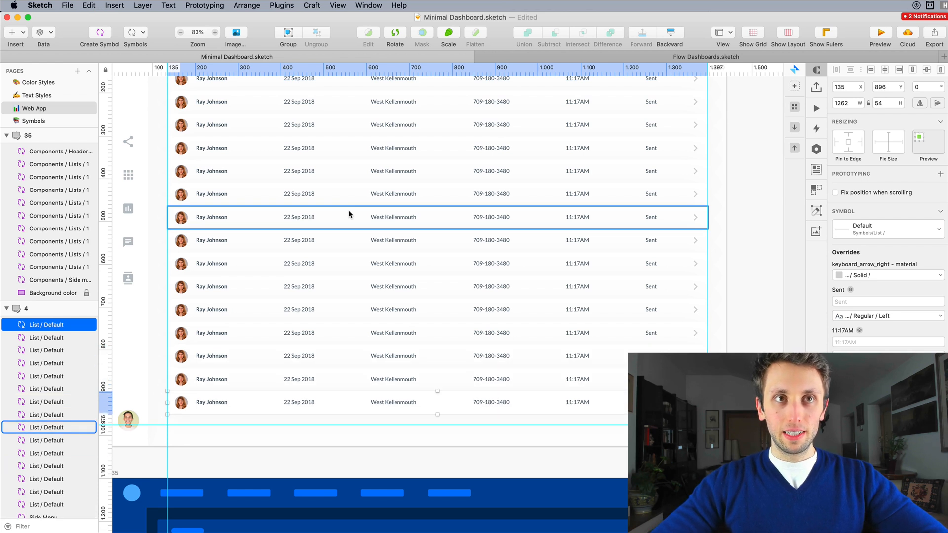
pyautogui.press('super+d')
pyautogui.scroll(3, 349, 210)
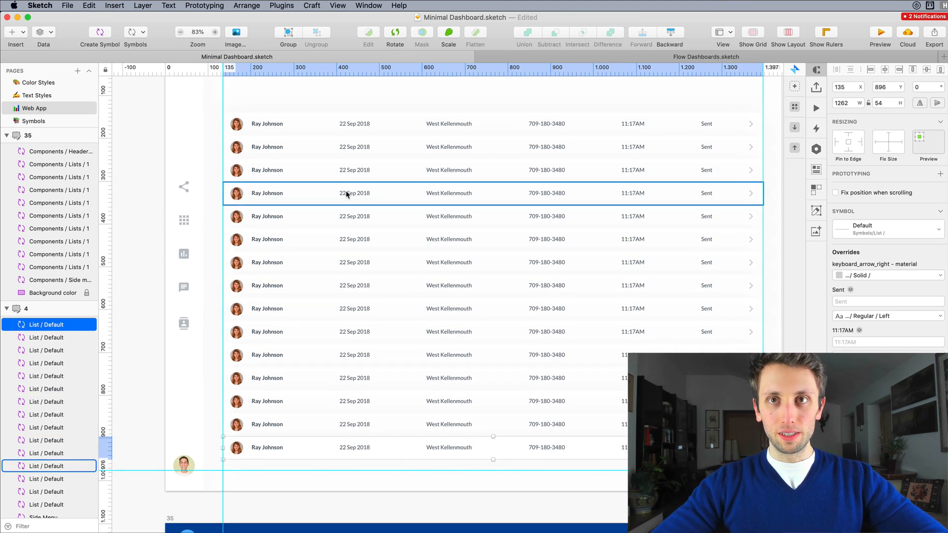
pyautogui.scroll(-3, 348, 209)
pyautogui.scroll(2, 347, 194)
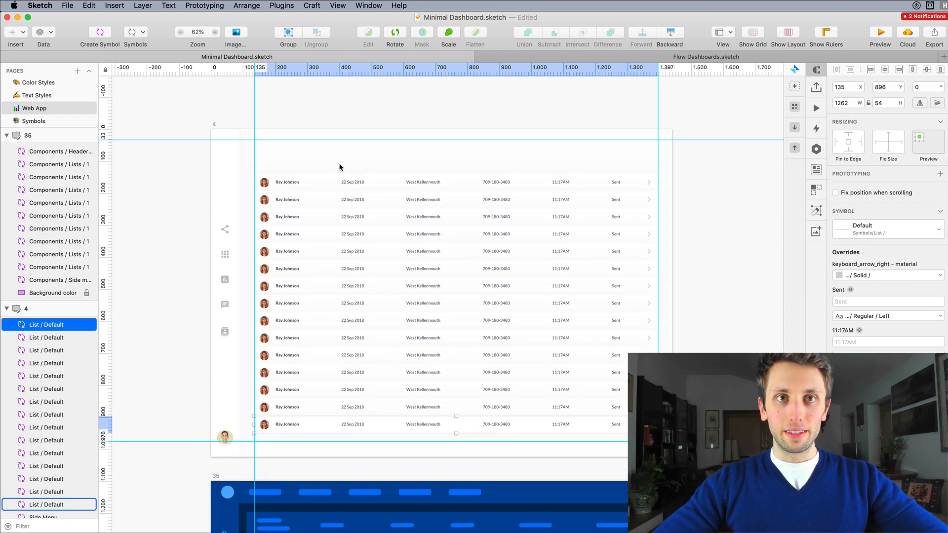
pyautogui.click(686, 207)
pyautogui.hscroll(-1, 686, 205)
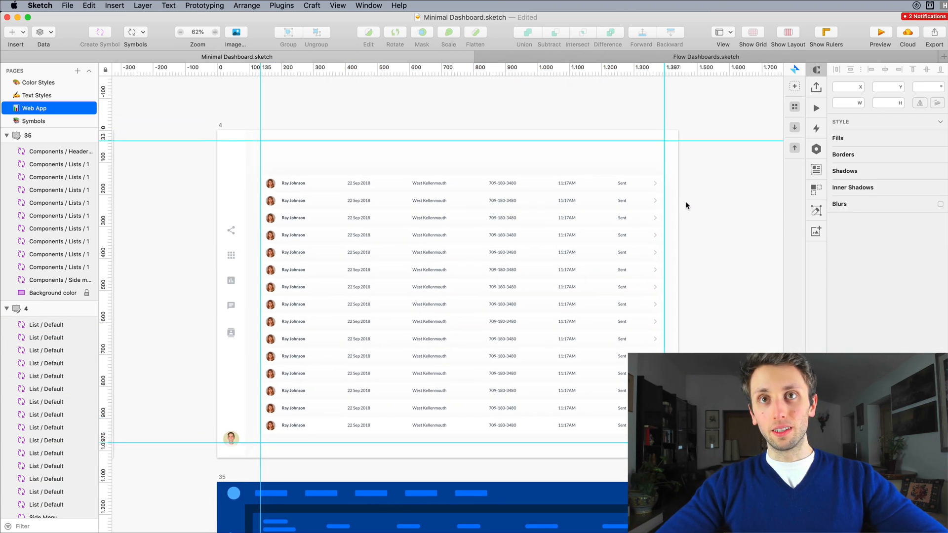
pyautogui.scroll(-1, 686, 205)
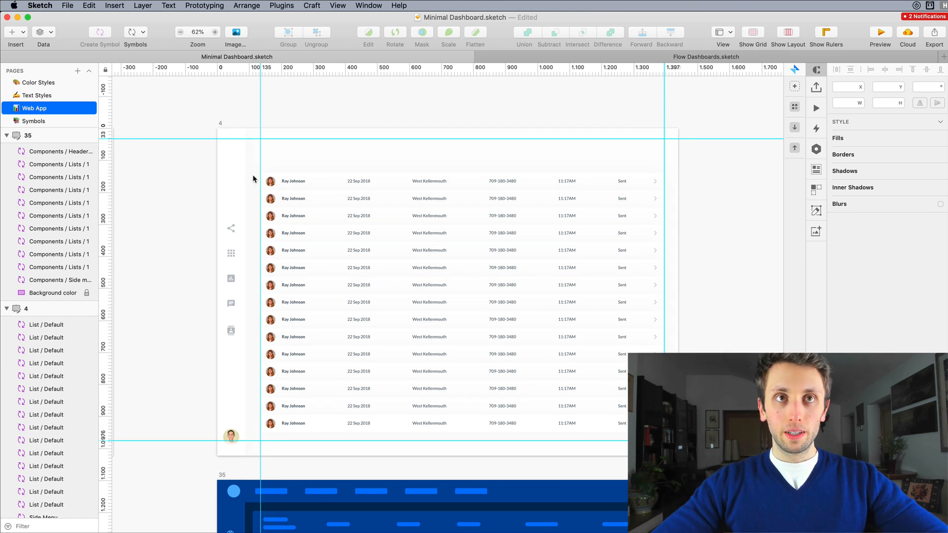
# Add another copy of the last row beneath it at Y 949, and shift the whole stack up to end on the lower guide
pyautogui.click(357, 432)
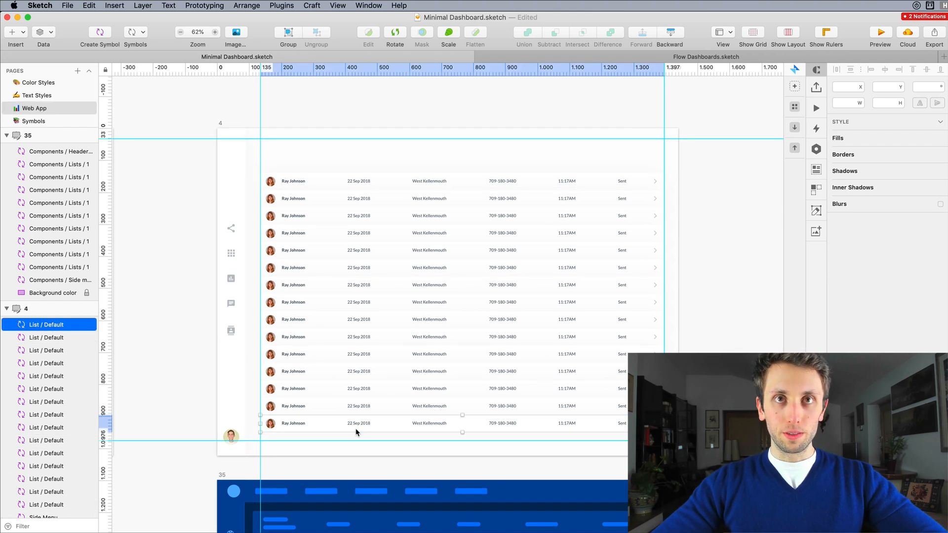
pyautogui.press('super+d')
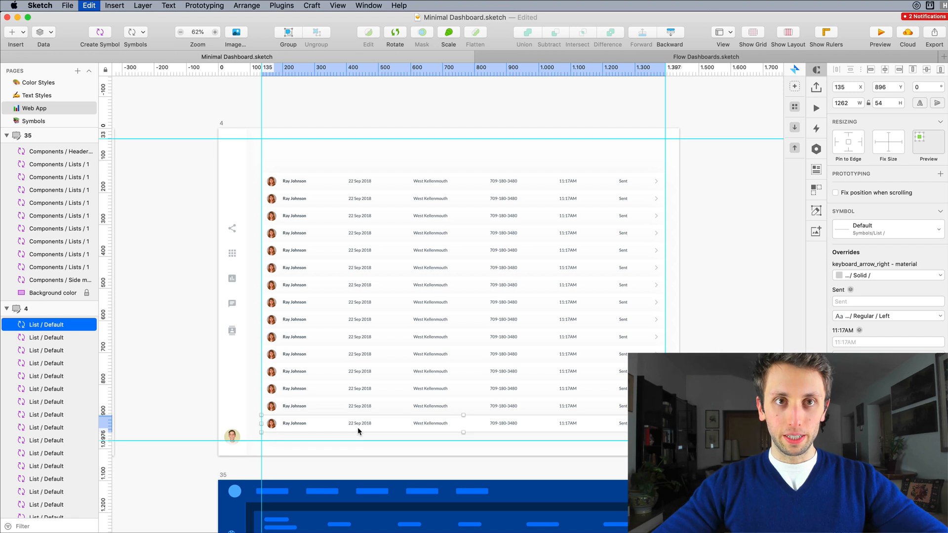
pyautogui.scroll(5, 360, 426)
pyautogui.moveTo(360, 426); pyautogui.dragTo(389, 440)
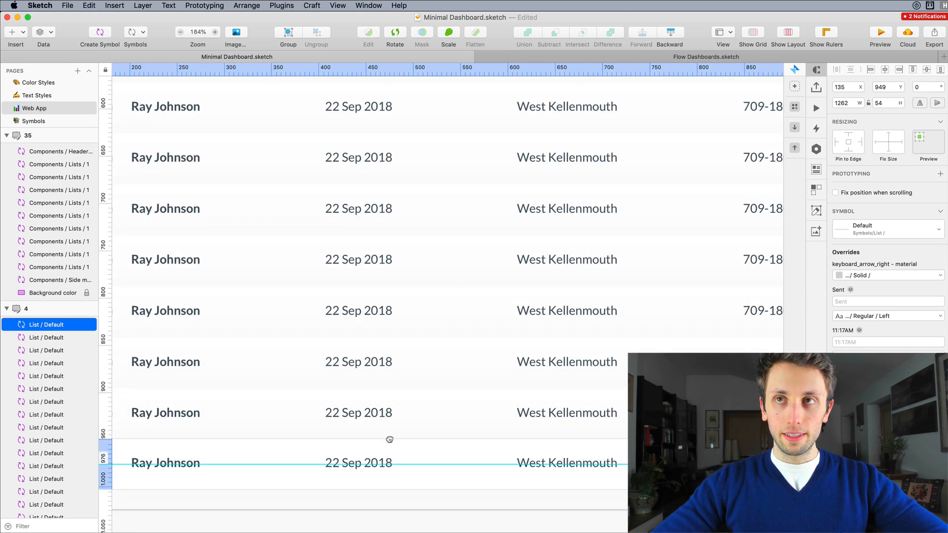
pyautogui.scroll(-5, 455, 363)
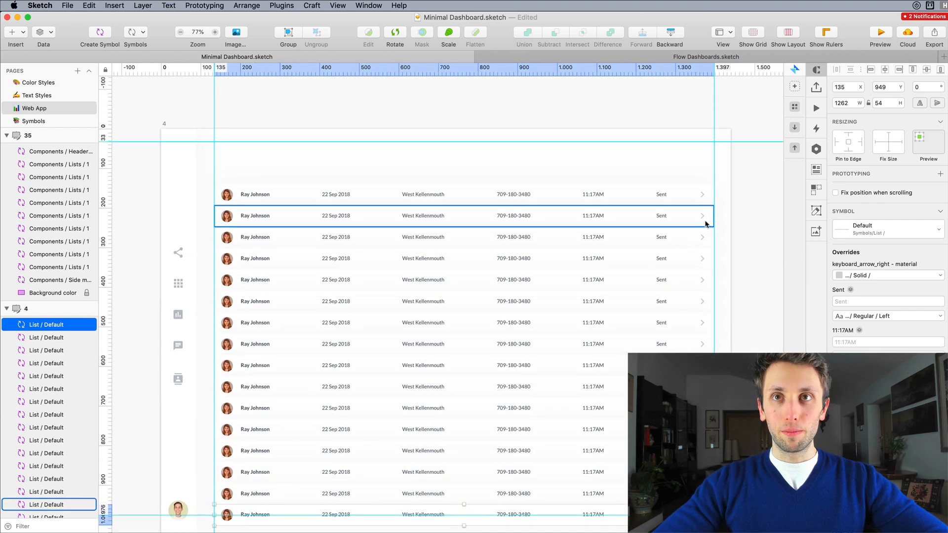
pyautogui.moveTo(719, 201); pyautogui.dragTo(623, 501)
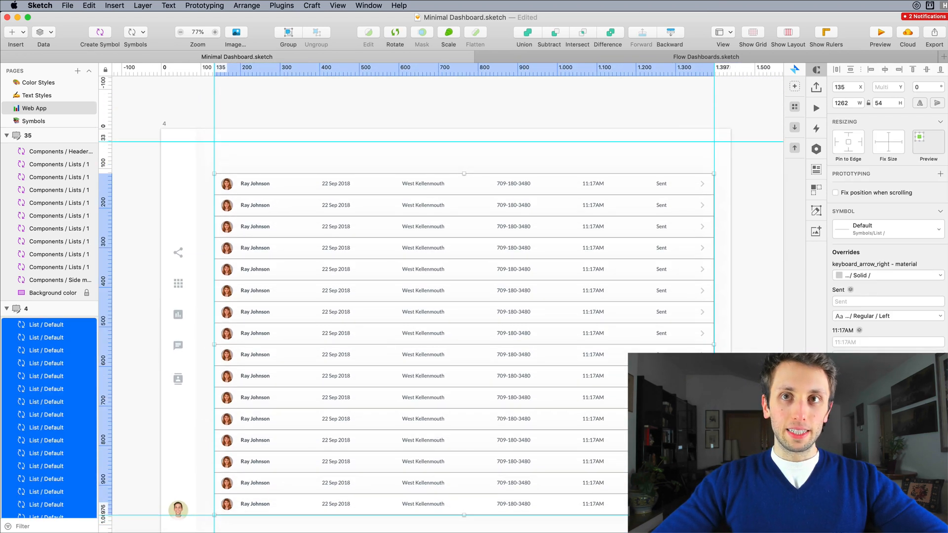
pyautogui.click(749, 336)
# Inspect the stacked rows up close, open the List / Default symbol's master for editing and select its background rectangle
pyautogui.scroll(5, 748, 336)
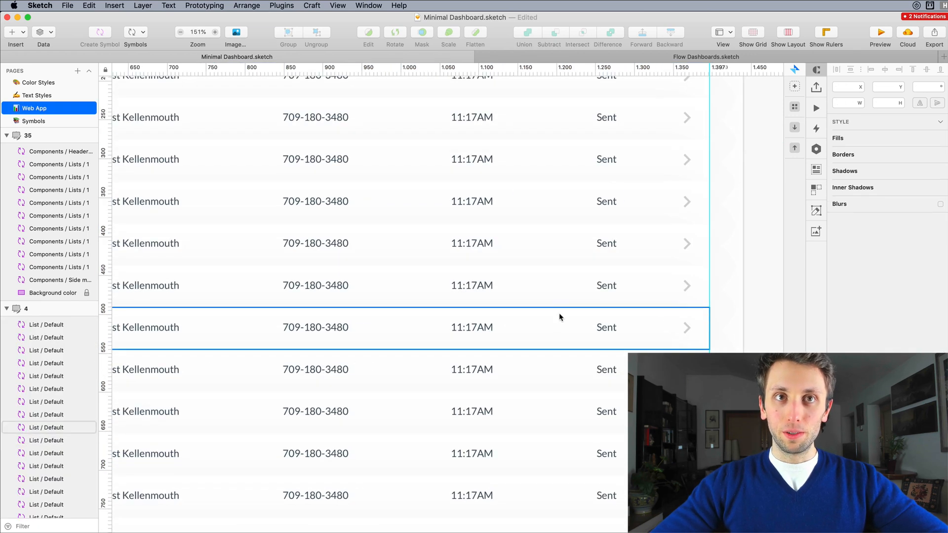
pyautogui.hscroll(-10, 553, 321)
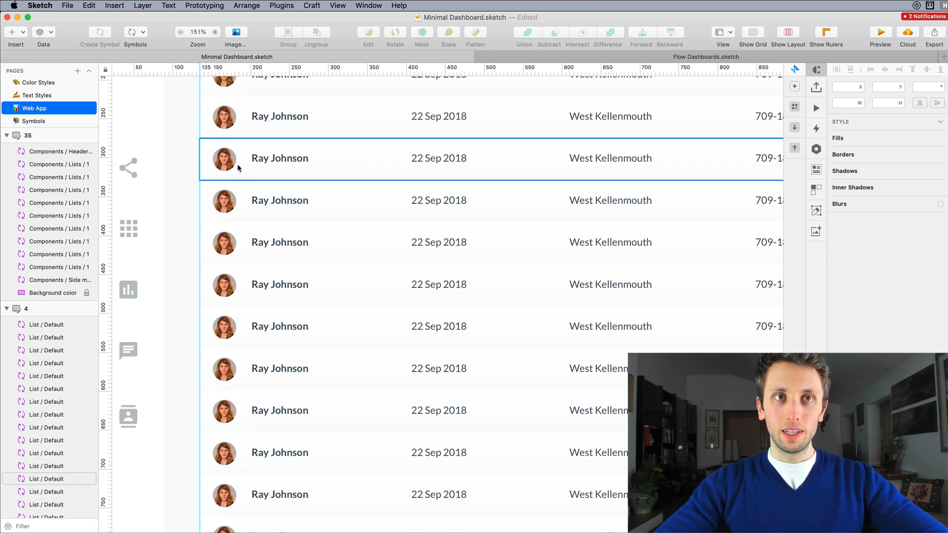
pyautogui.scroll(3, 358, 306)
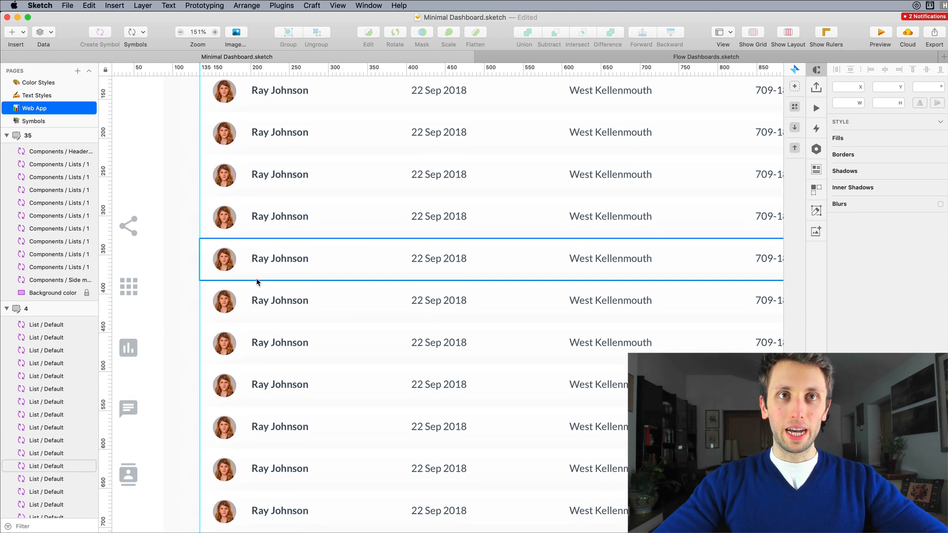
pyautogui.scroll(-5, 258, 279)
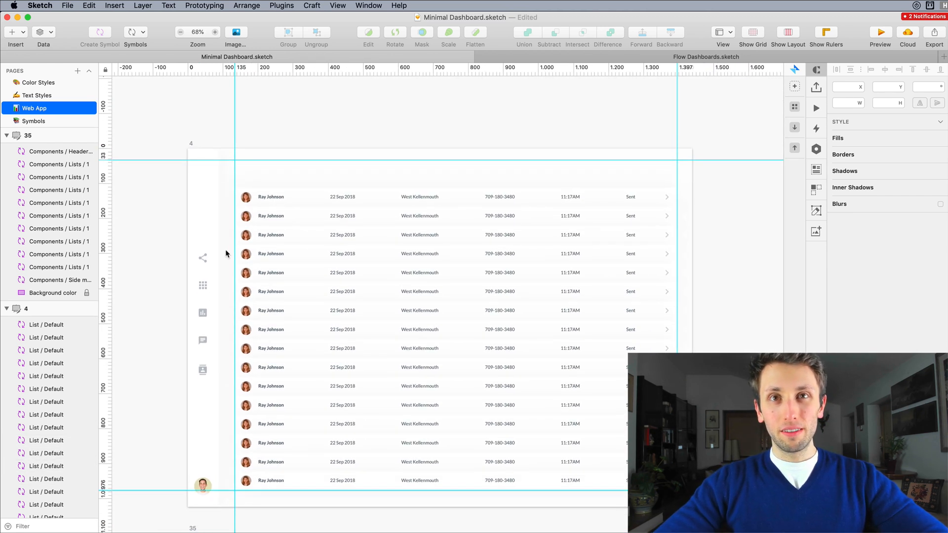
pyautogui.scroll(5, 354, 203)
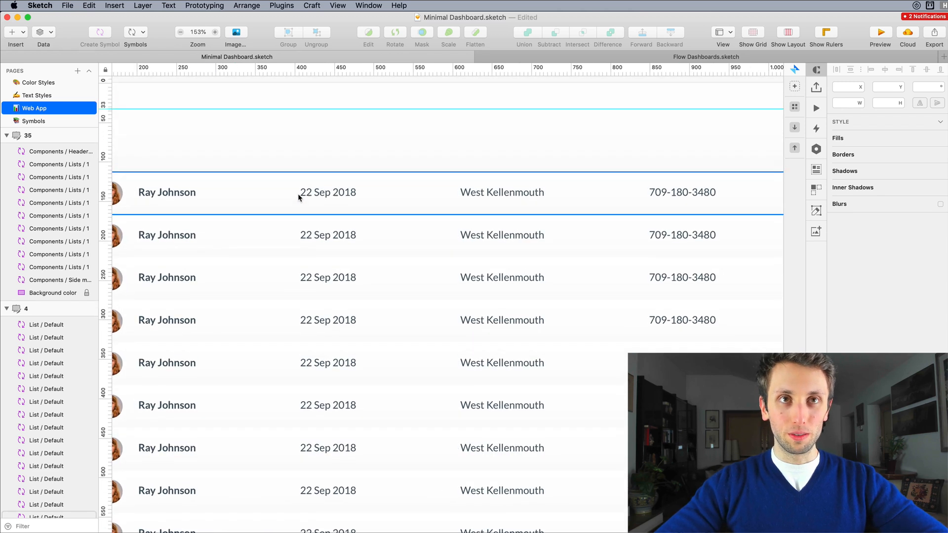
pyautogui.hscroll(-3, 306, 195)
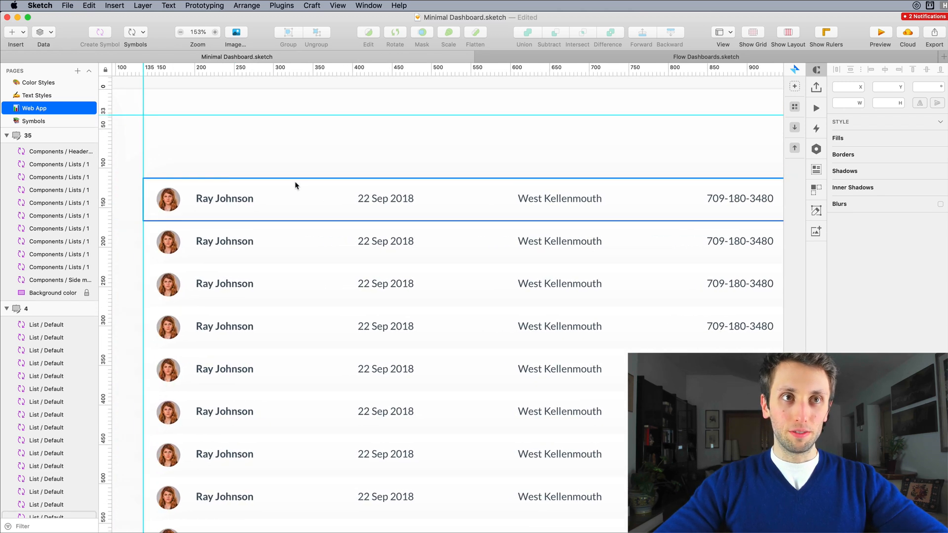
pyautogui.doubleClick(296, 185)
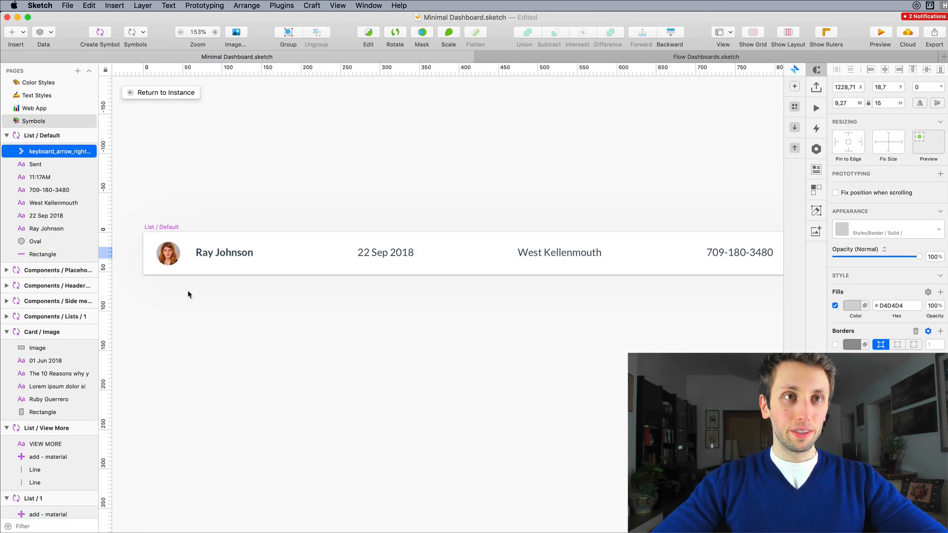
pyautogui.click(168, 272)
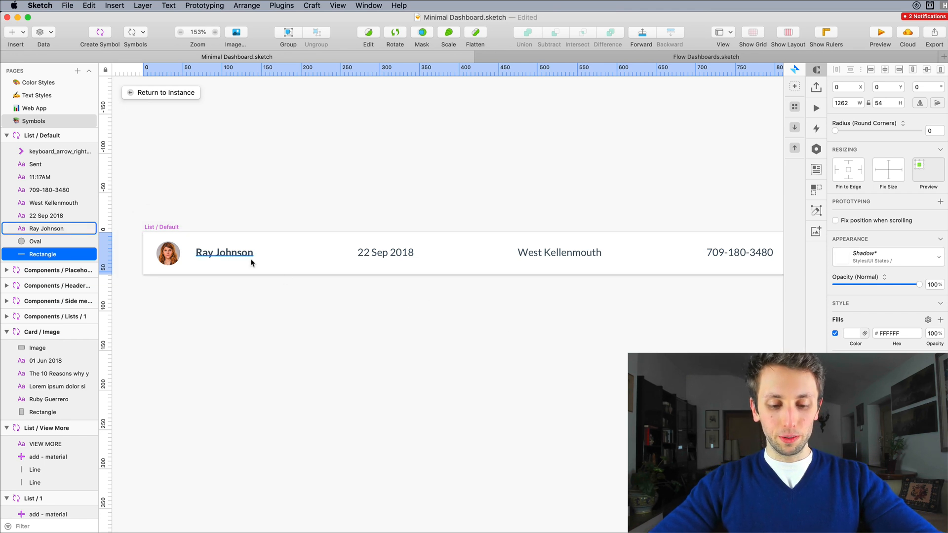
pyautogui.hscroll(2, 349, 291)
pyautogui.hscroll(2, 361, 289)
pyautogui.scroll(-3, 370, 286)
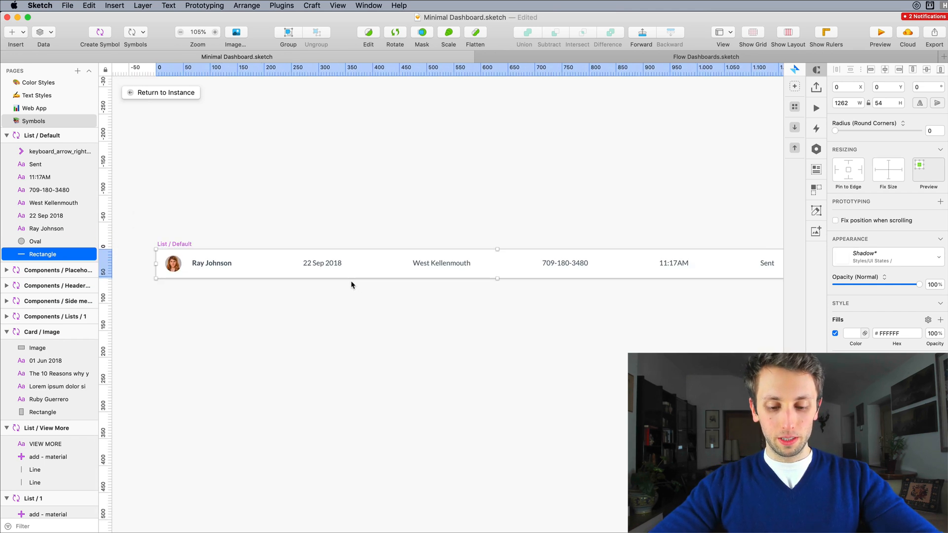
pyautogui.click(23, 34)
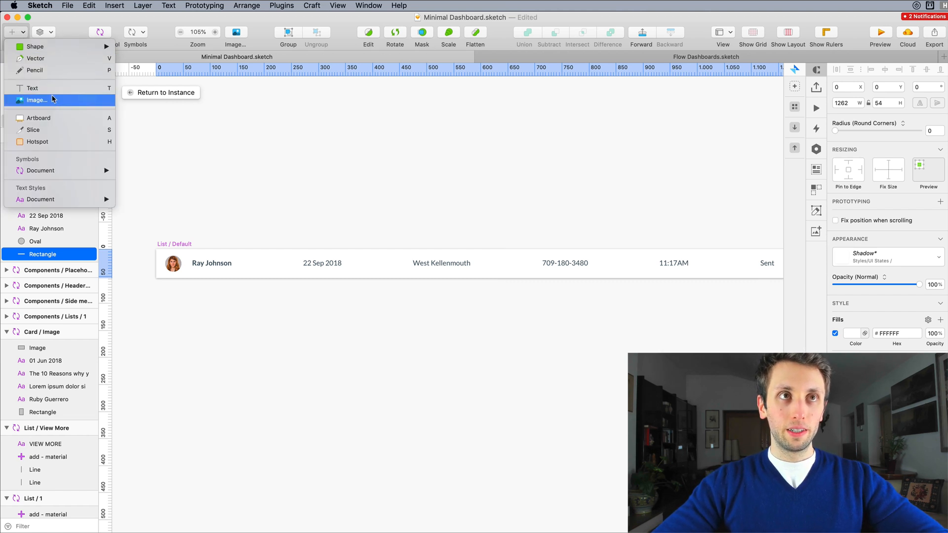
pyautogui.moveTo(70, 47)
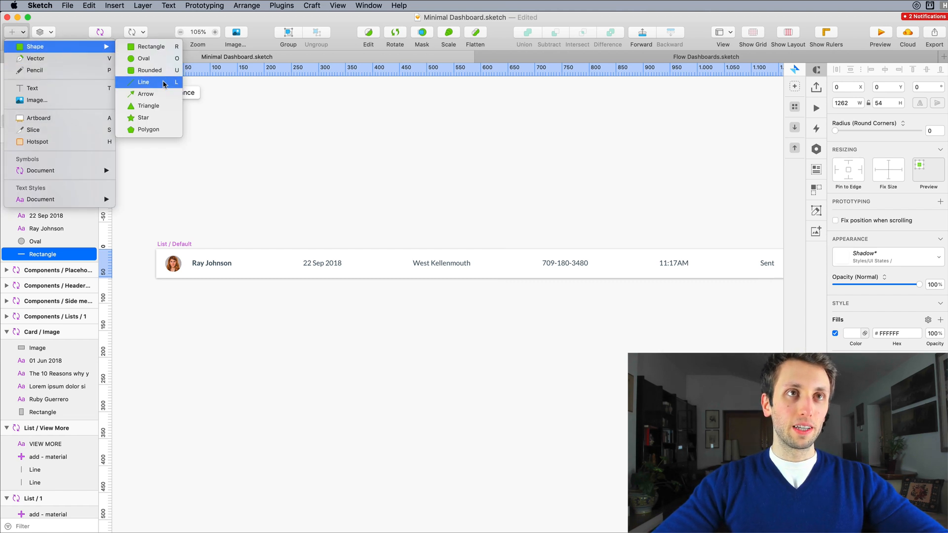
pyautogui.click(164, 83)
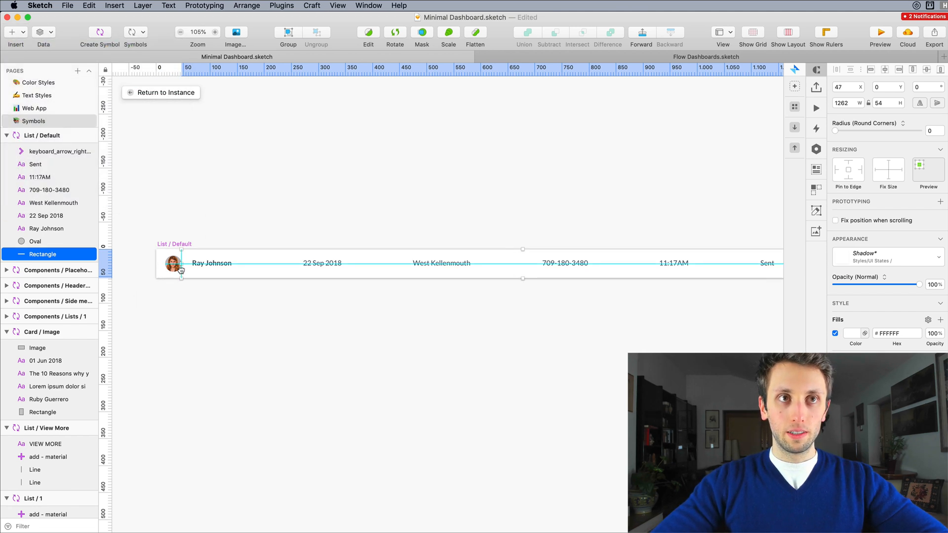
pyautogui.click(224, 200)
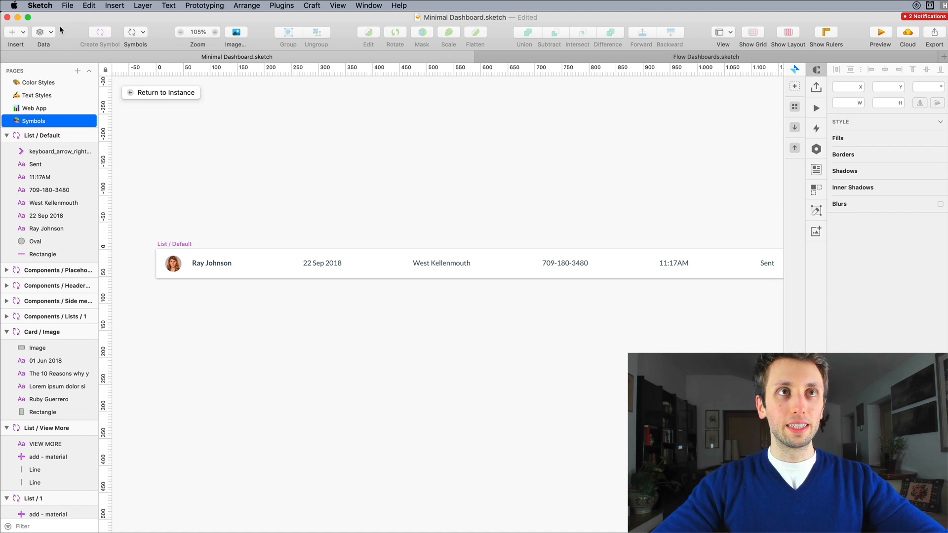
# Draw a horizontal line across the List / Default symbol at Y 42, extending it to the full 1262 width
pyautogui.click(19, 33)
pyautogui.moveTo(50, 41)
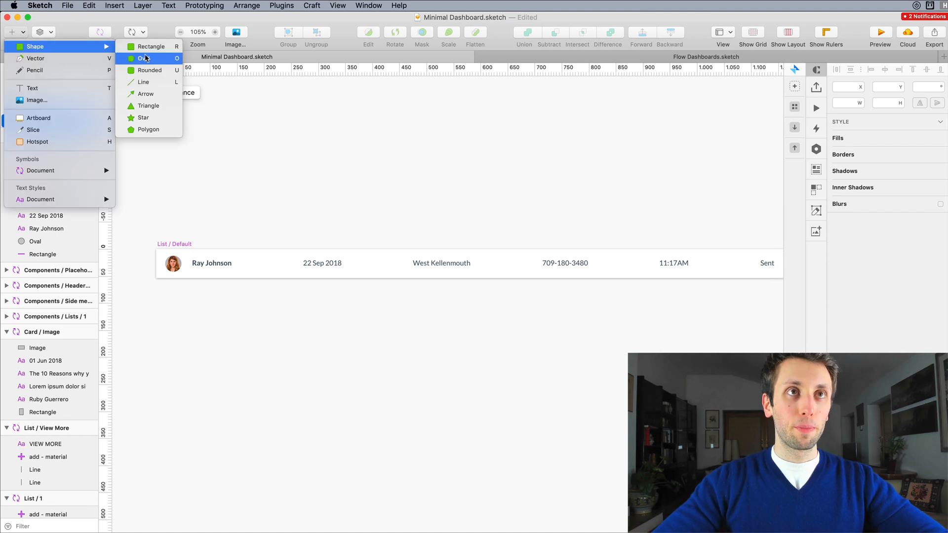
pyautogui.click(148, 81)
pyautogui.moveTo(157, 271); pyautogui.dragTo(796, 278)
pyautogui.hscroll(10, 523, 269)
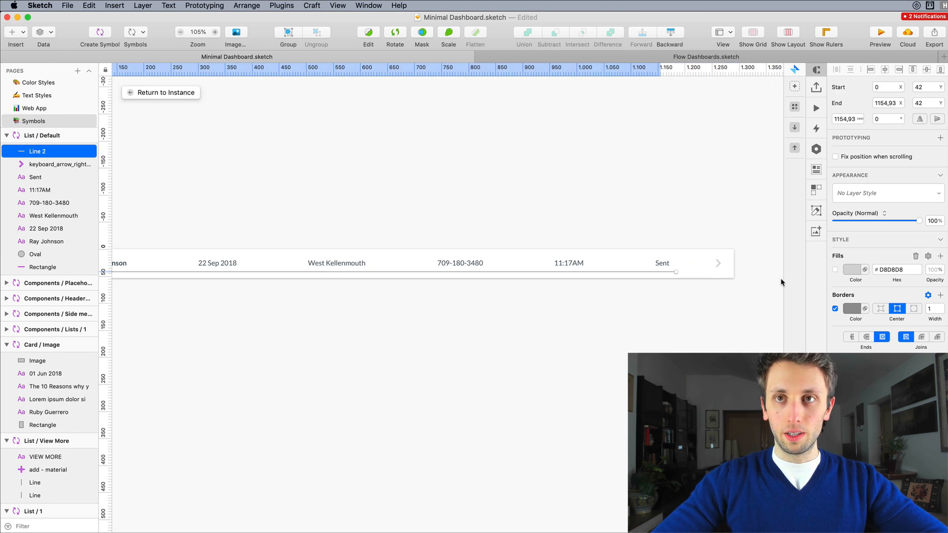
pyautogui.scroll(5, 561, 269)
pyautogui.moveTo(527, 277); pyautogui.dragTo(680, 278)
# Try the Border Solid and 1px Border Outline layer styles on the line, and delete the line
pyautogui.click(879, 193)
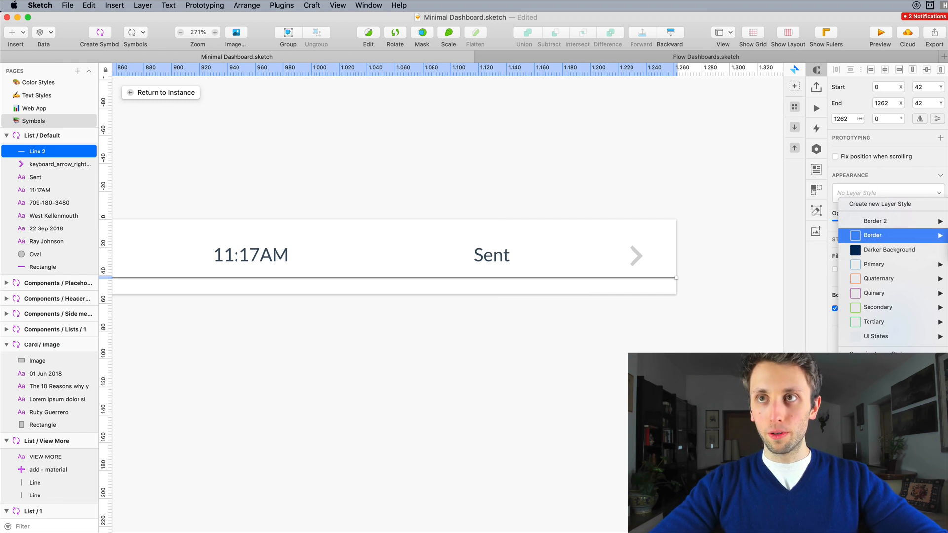
pyautogui.click(884, 235)
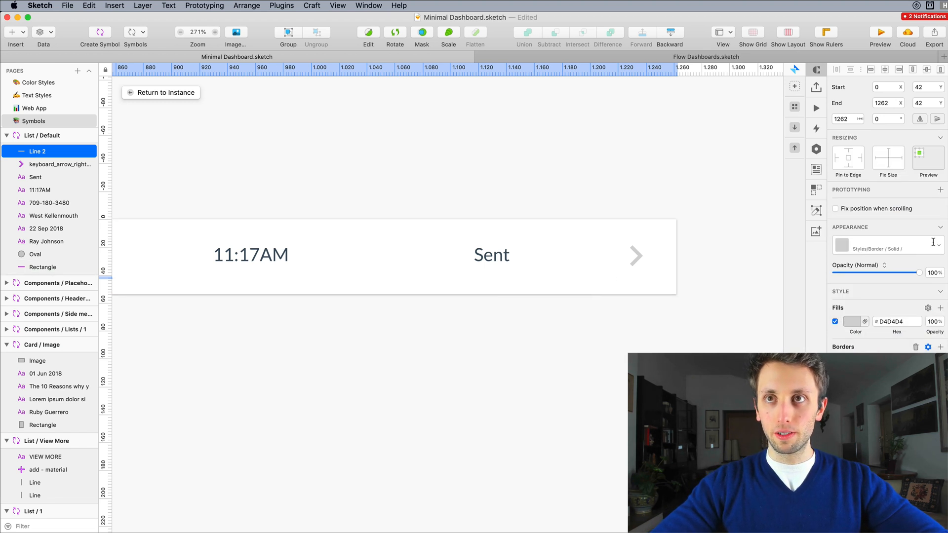
pyautogui.click(933, 242)
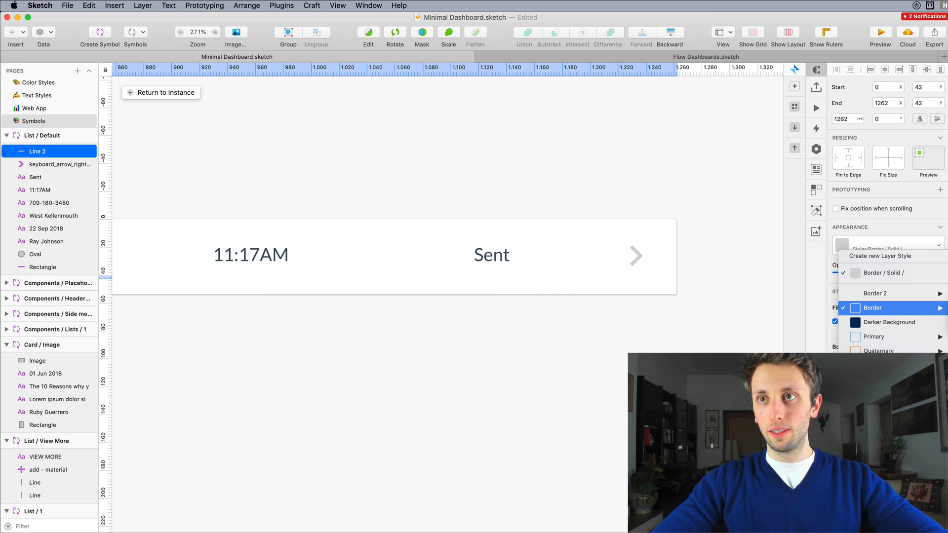
pyautogui.click(800, 308)
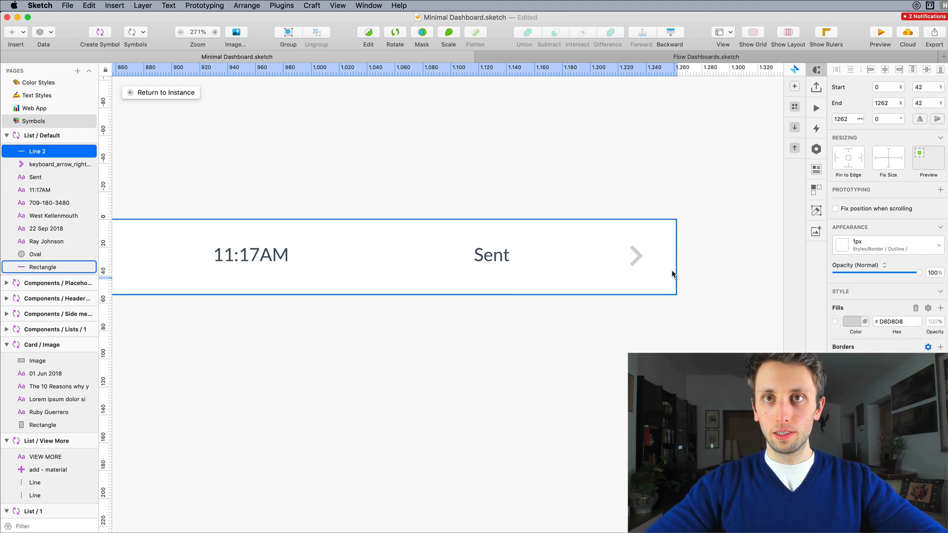
pyautogui.press('BackSpace')
# Duplicate the symbol's background rectangle and align the copy with the original at X 0, Y 0
pyautogui.scroll(-3, 651, 275)
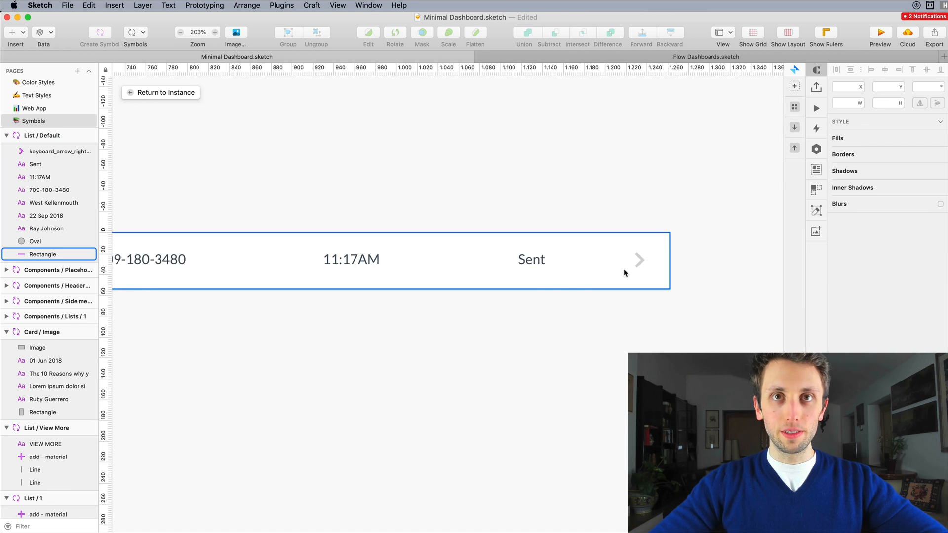
pyautogui.click(465, 255)
pyautogui.press('super+d')
pyautogui.hscroll(-5, 319, 227)
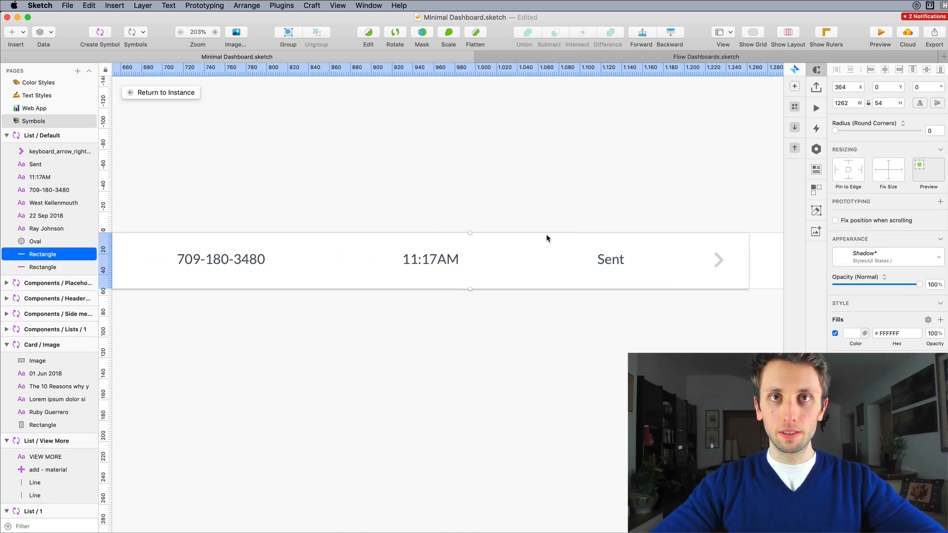
pyautogui.hscroll(-10, 568, 234)
pyautogui.scroll(-3, 563, 237)
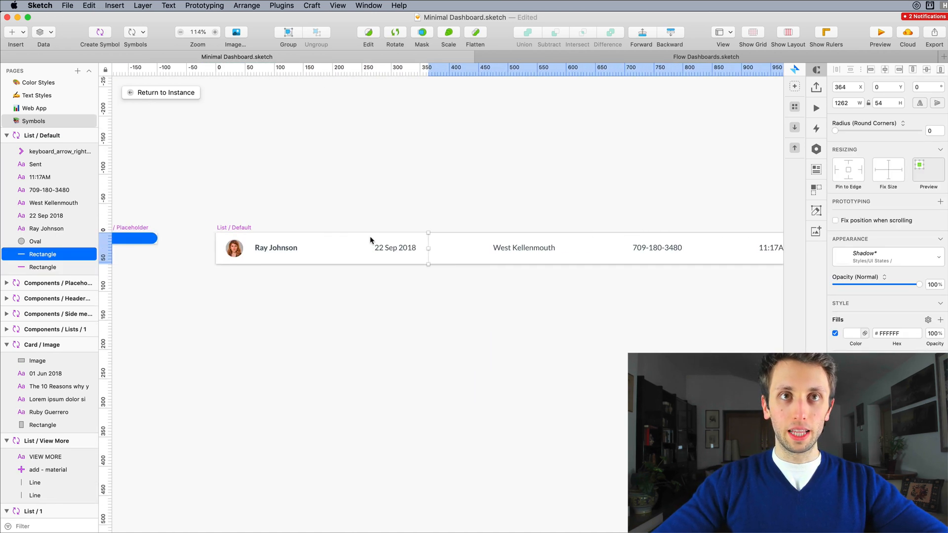
pyautogui.moveTo(630, 241); pyautogui.dragTo(406, 239)
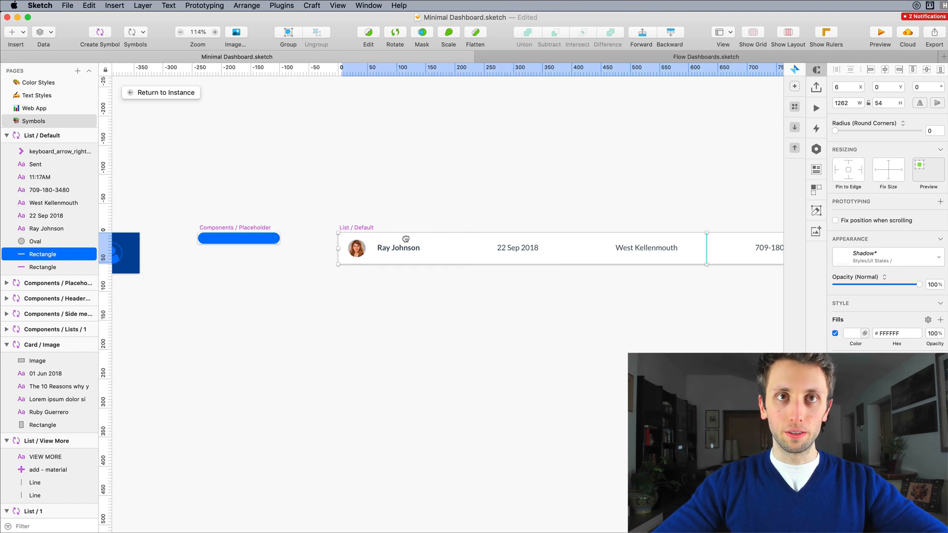
# Shrink the duplicated rectangle to a height of 1 along the row's lower edge at Y 53
pyautogui.hscroll(3, 525, 220)
pyautogui.moveTo(648, 232); pyautogui.dragTo(650, 262)
pyautogui.scroll(5, 650, 263)
pyautogui.scroll(6, 650, 265)
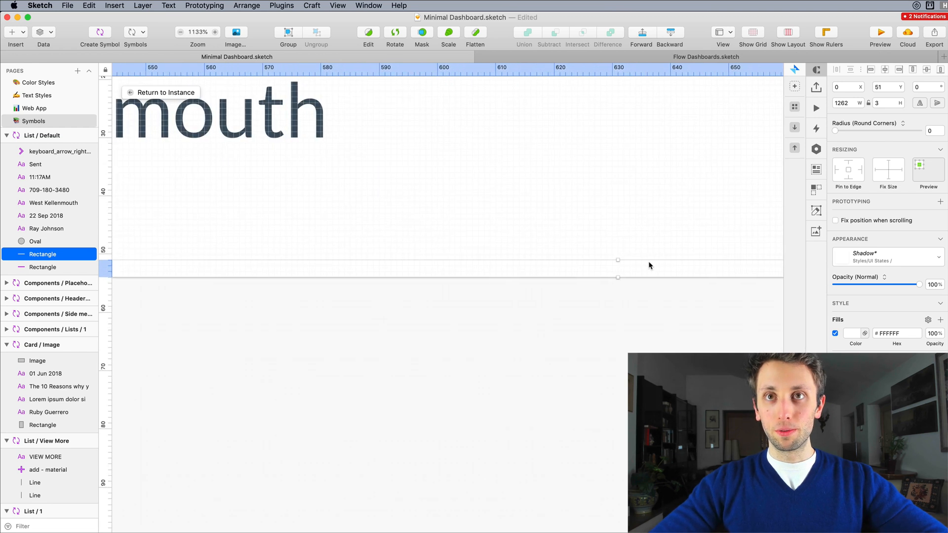
pyautogui.moveTo(567, 263); pyautogui.dragTo(567, 273)
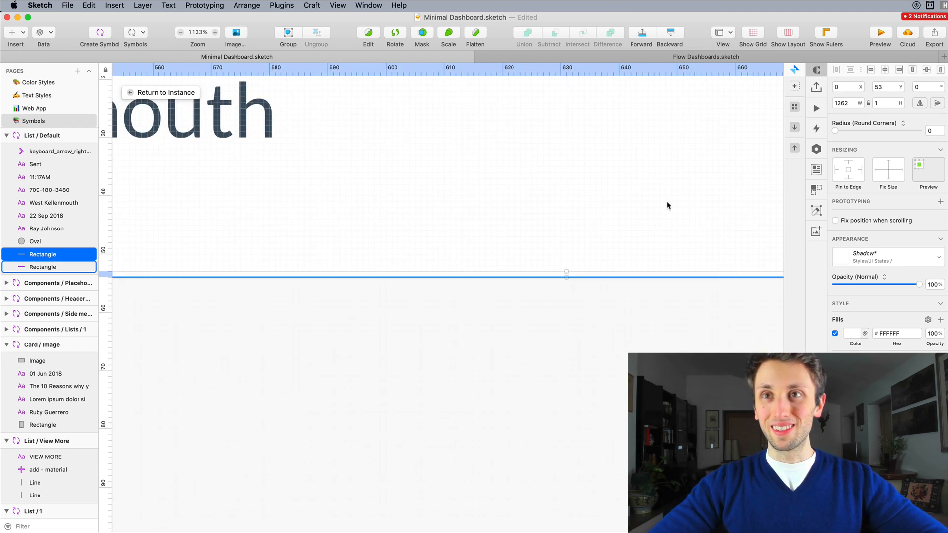
# Apply the 1.5px Border 2 / Outline layer style to the thin rectangle and return to the Web App page
pyautogui.click(939, 257)
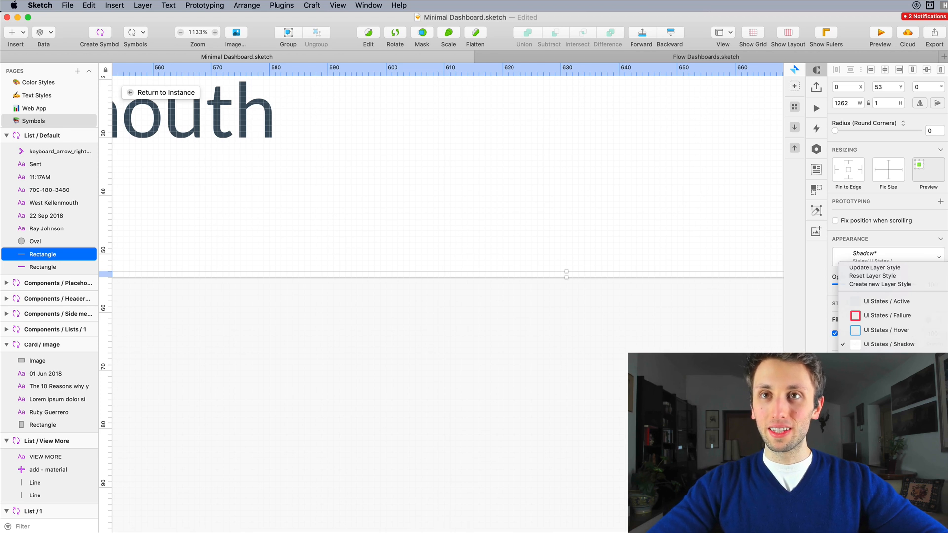
pyautogui.click(887, 375)
pyautogui.scroll(-15, 558, 274)
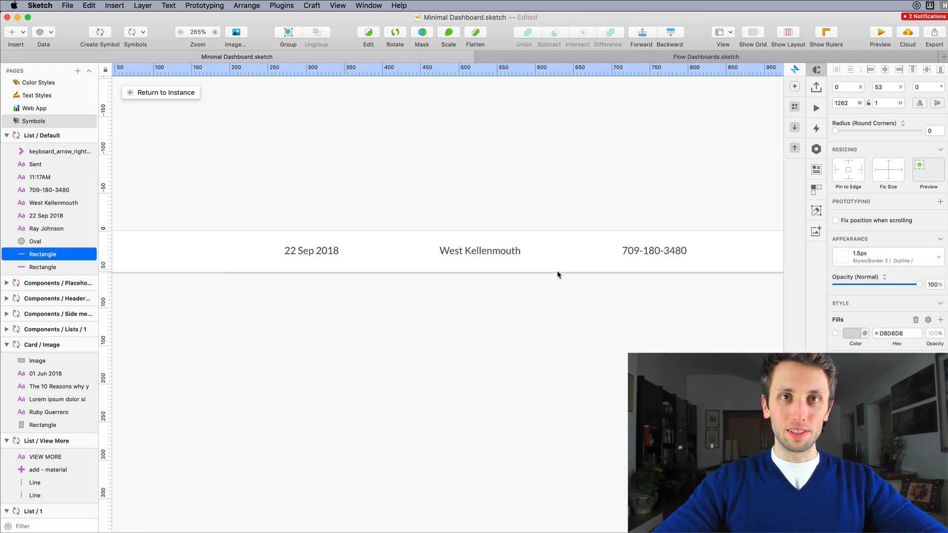
pyautogui.scroll(-2, 557, 271)
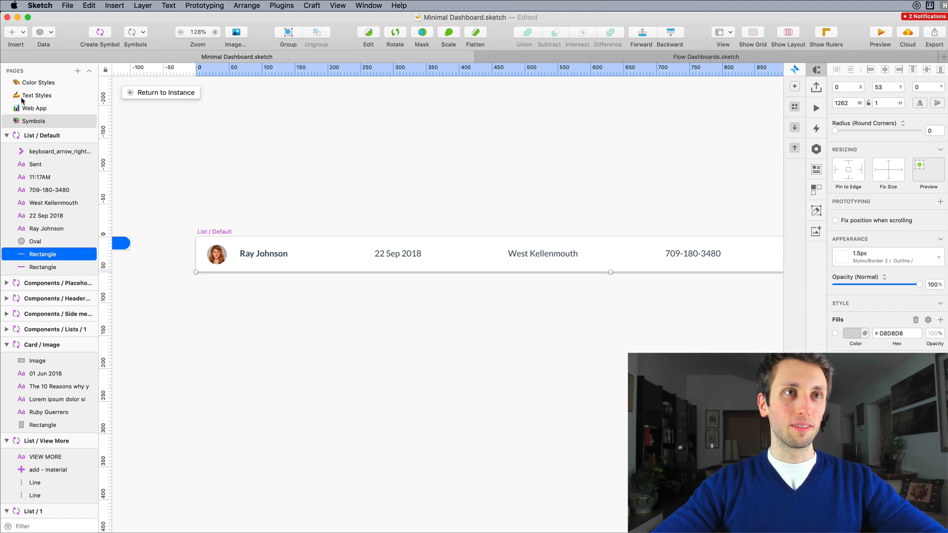
pyautogui.click(44, 115)
pyautogui.click(44, 109)
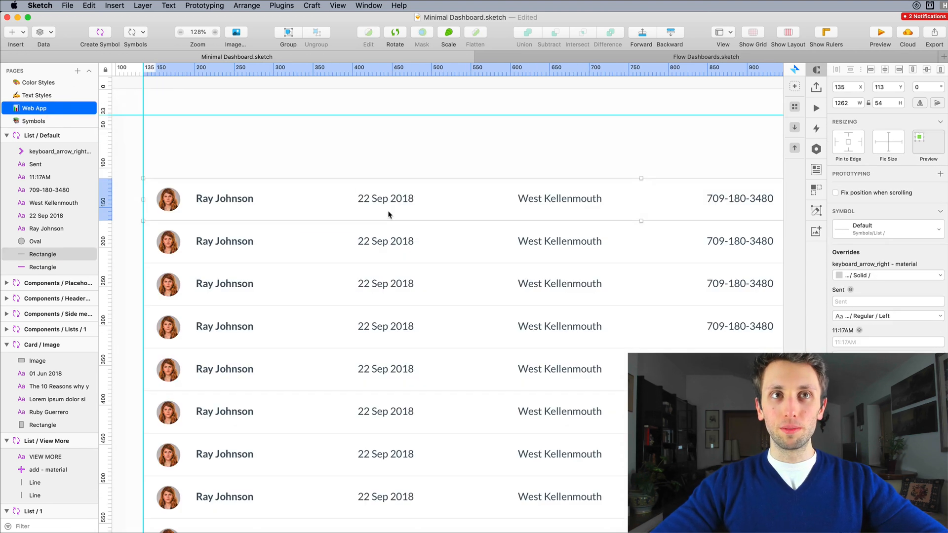
# Examine the contact list rows, side menu and layout guides on the list artboard
pyautogui.click(372, 226)
pyautogui.scroll(2, 420, 198)
pyautogui.click(439, 167)
pyautogui.scroll(-5, 439, 153)
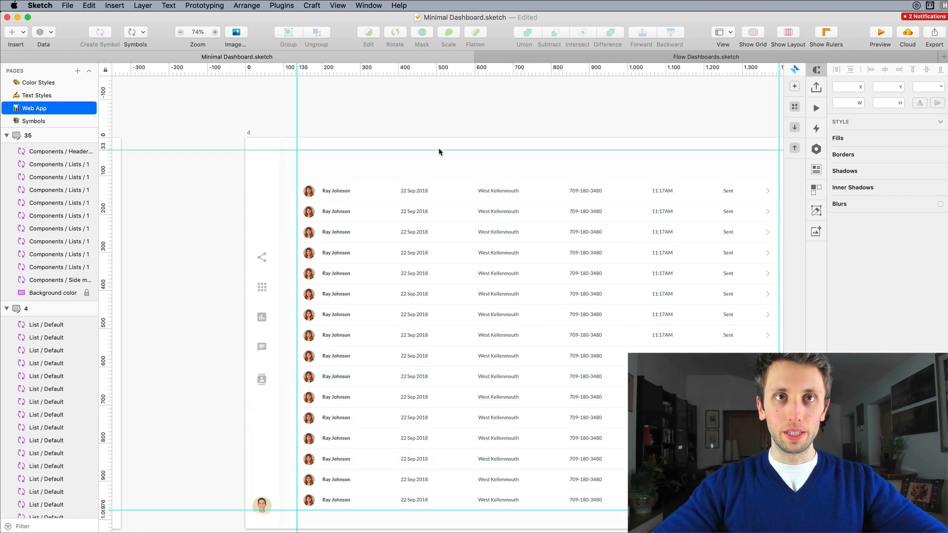
pyautogui.scroll(6, 529, 229)
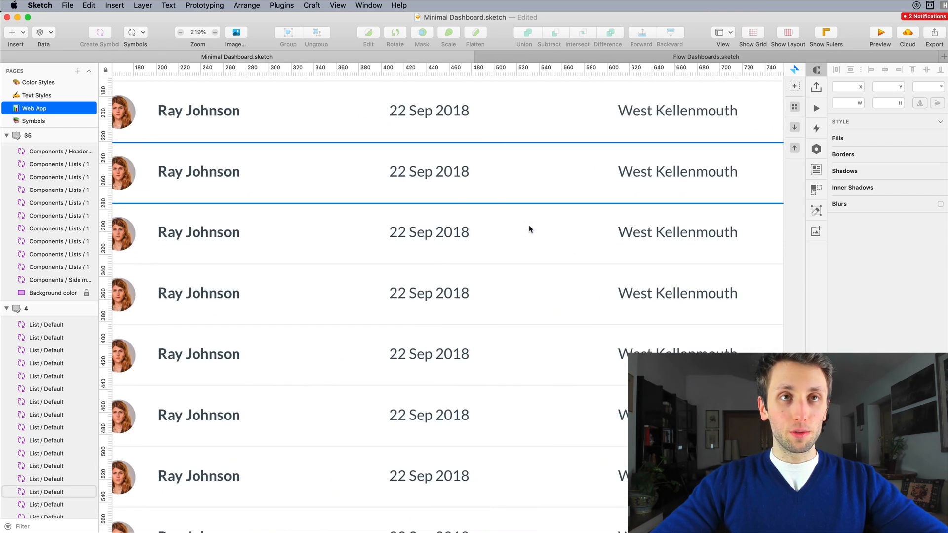
pyautogui.scroll(5, 530, 228)
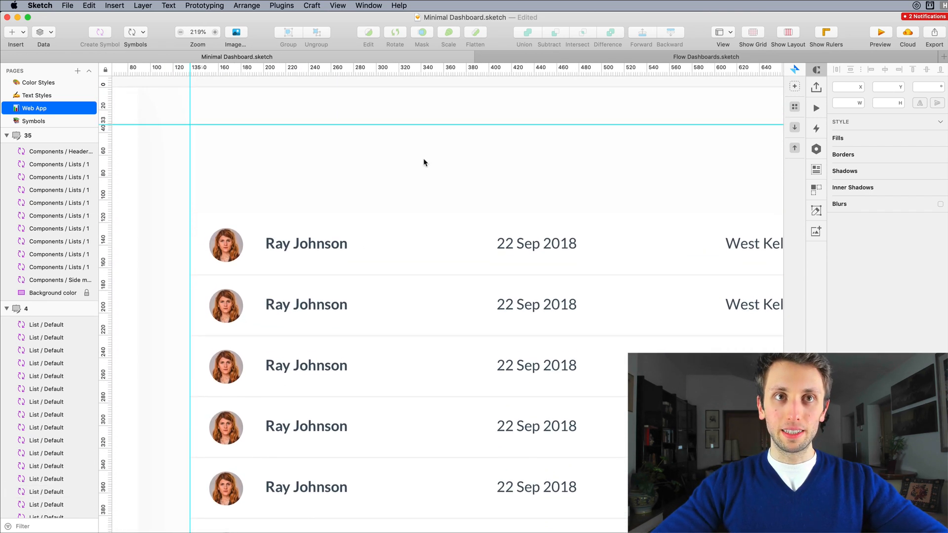
pyautogui.scroll(-5, 165, 319)
pyautogui.scroll(-3, 166, 320)
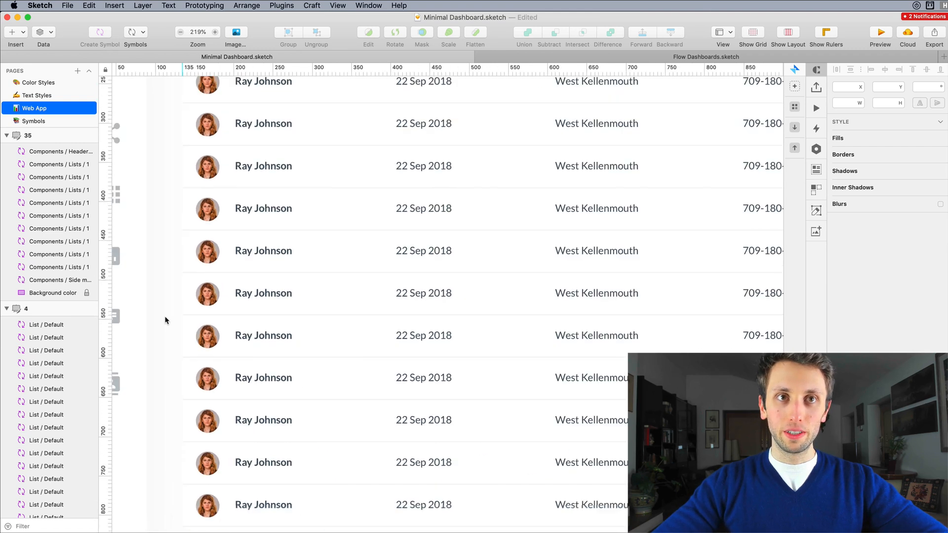
pyautogui.scroll(-5, 165, 319)
pyautogui.scroll(-1, 165, 320)
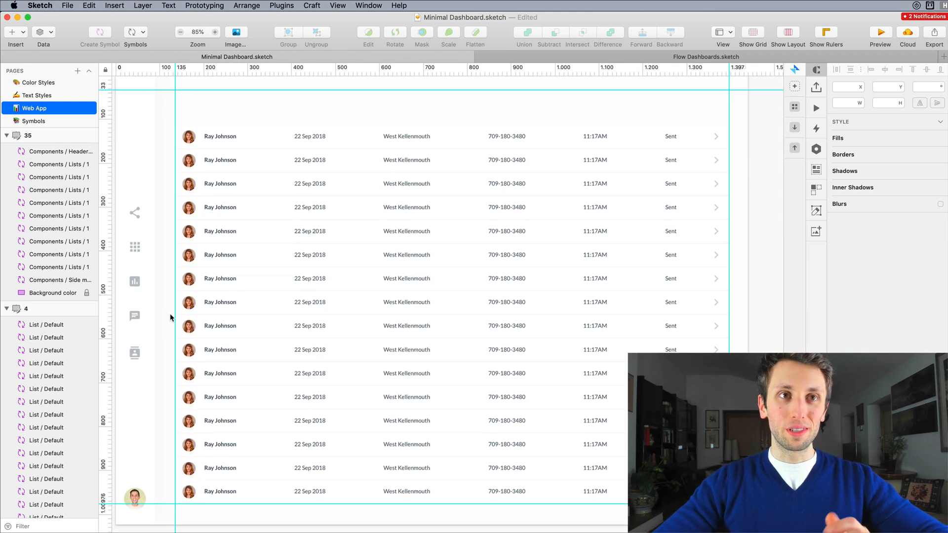
pyautogui.scroll(-3, 174, 319)
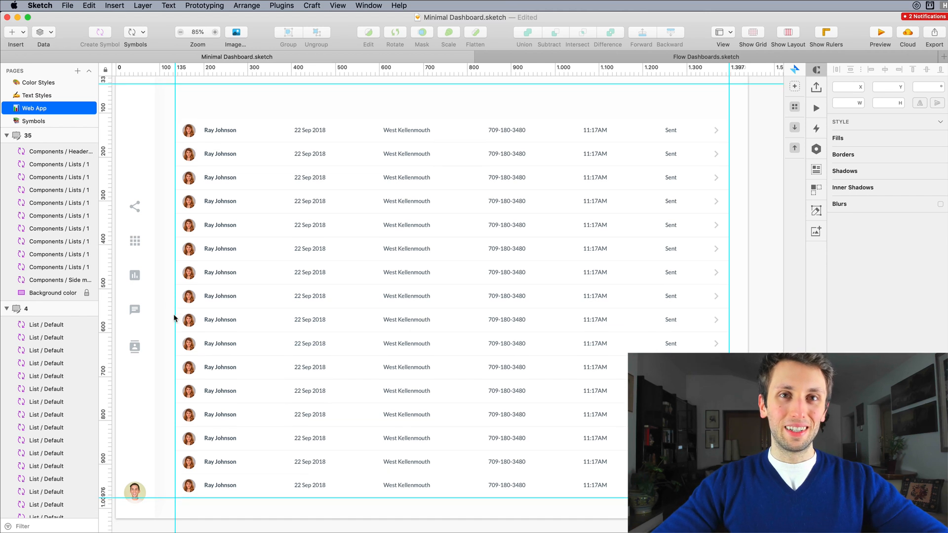
pyautogui.hscroll(-3, 174, 319)
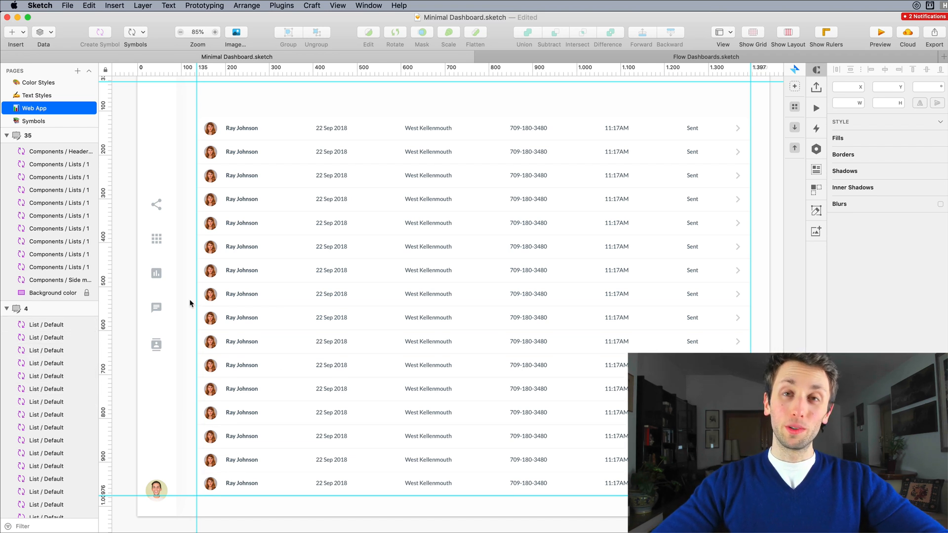
pyautogui.scroll(-5, 191, 303)
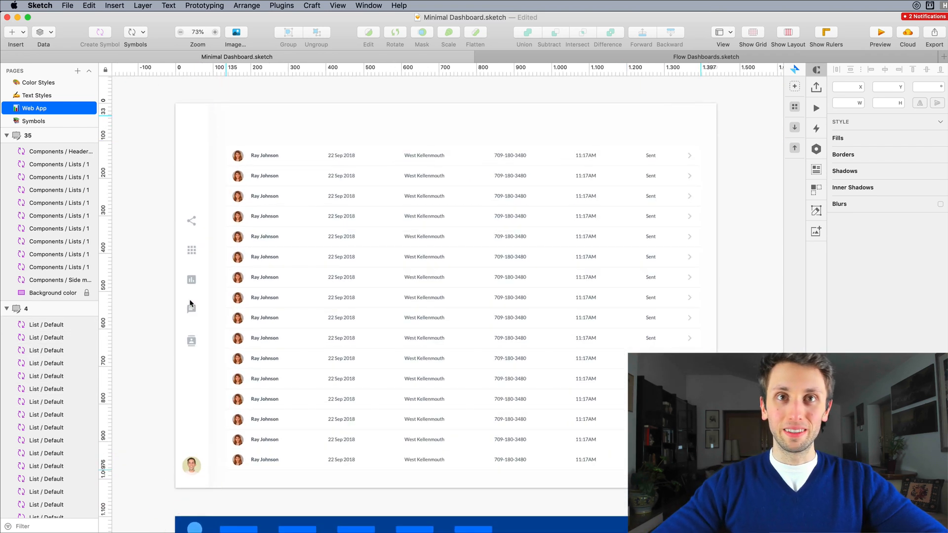
pyautogui.scroll(2, 162, 305)
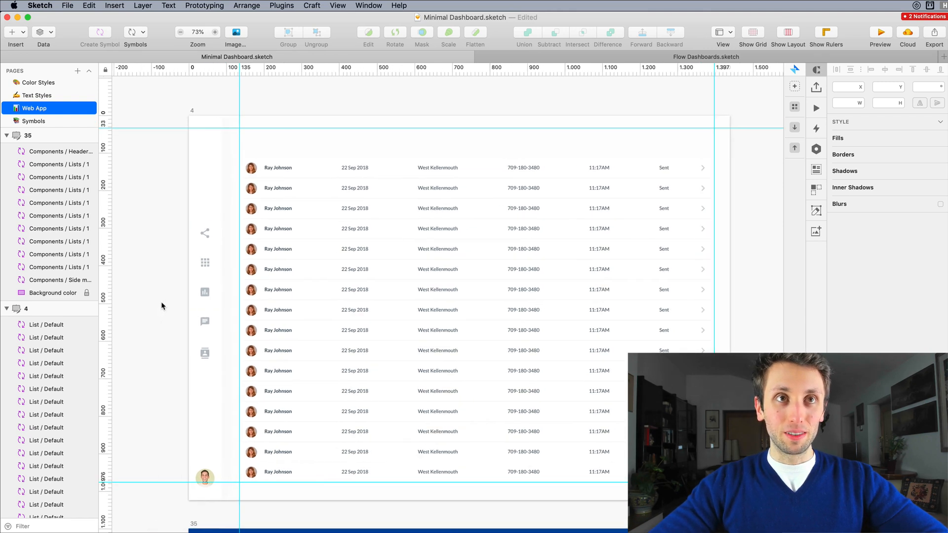
# Copy the BANK ACCOUNTS title, Filter by field and settings icon from artboard 2 into the header area of the contact list artboard
pyautogui.hscroll(-15, 161, 306)
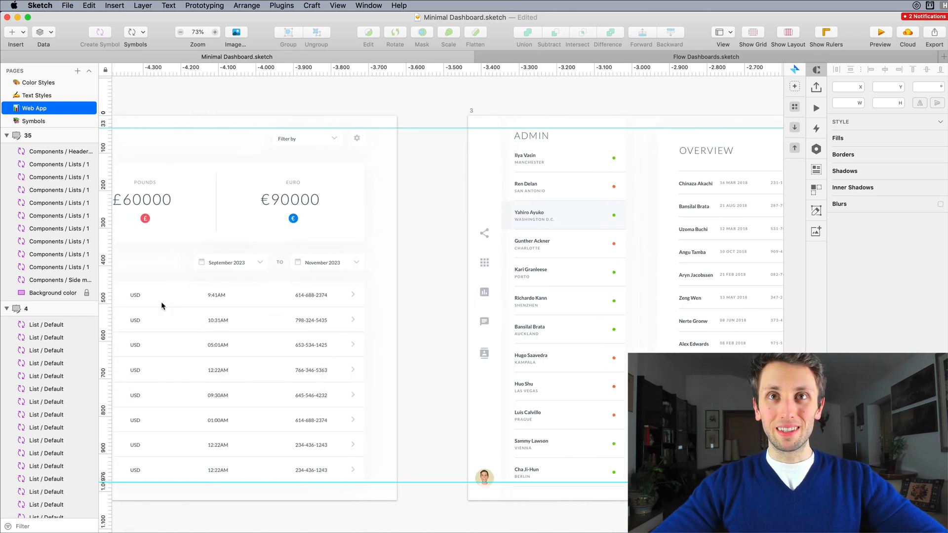
pyautogui.hscroll(-12, 162, 306)
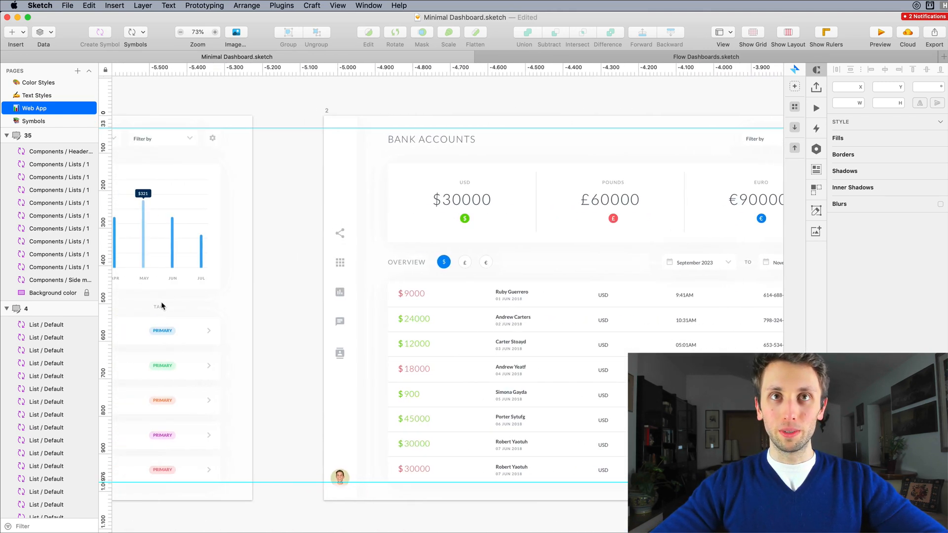
pyautogui.click(458, 141)
pyautogui.hscroll(10, 458, 141)
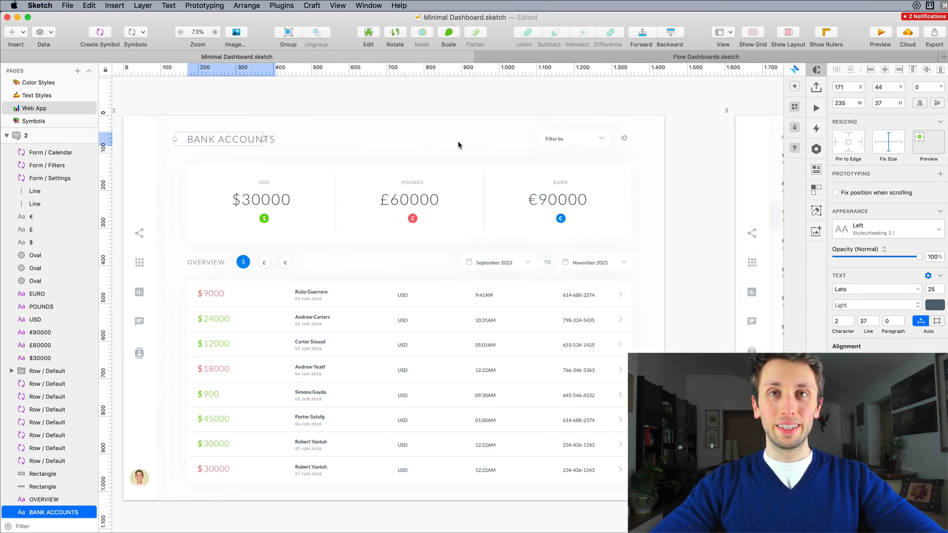
pyautogui.hscroll(4, 457, 141)
pyautogui.moveTo(366, 134); pyautogui.dragTo(552, 150)
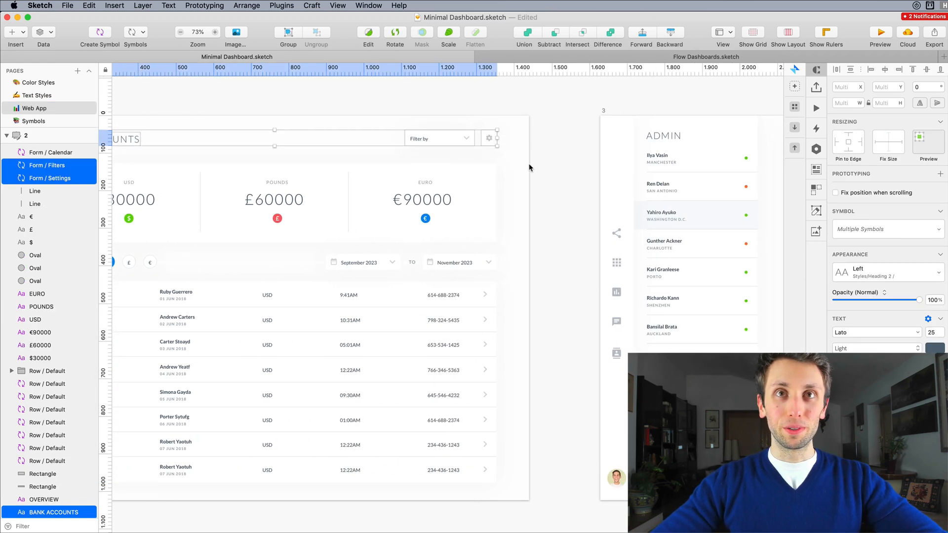
pyautogui.hscroll(20, 528, 168)
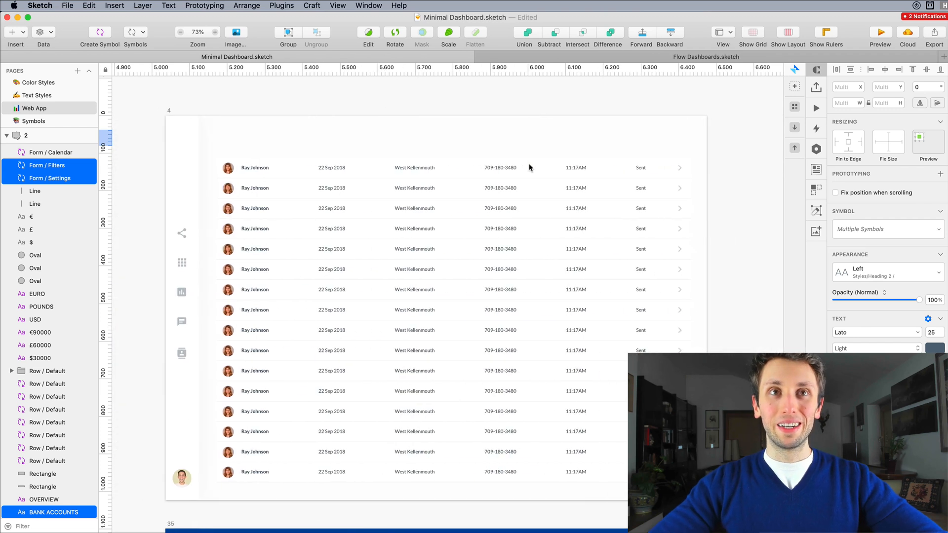
pyautogui.click(169, 110)
pyautogui.press('super+v')
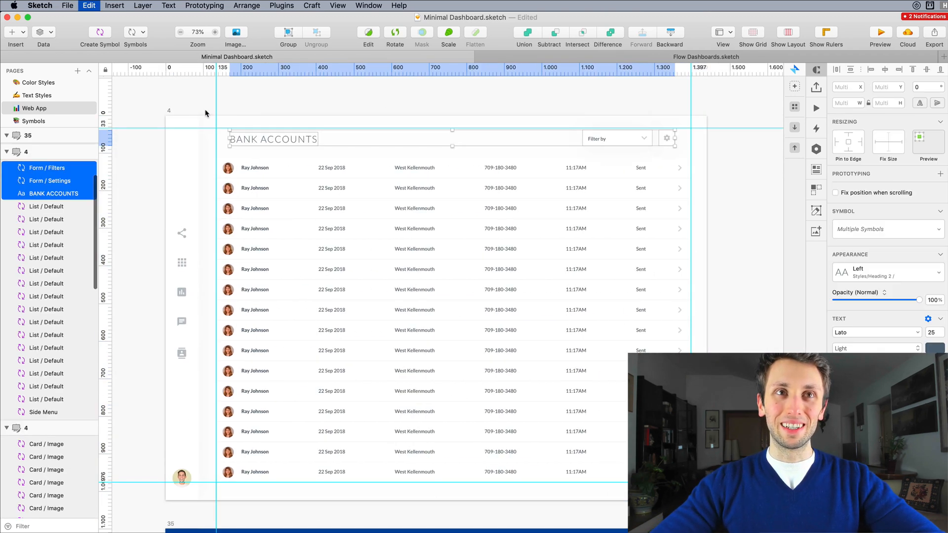
# Move the BANK ACCOUNTS title to X 133 so its text lines up with the left vertical guide
pyautogui.click(282, 116)
pyautogui.scroll(5, 283, 115)
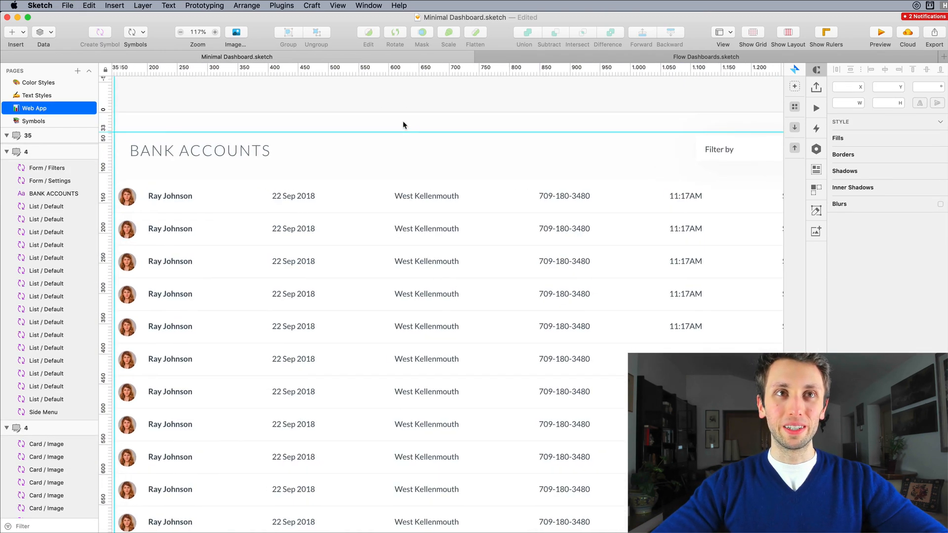
pyautogui.moveTo(379, 148)
pyautogui.mouseDown()
pyautogui.moveTo(353, 146)
pyautogui.moveTo(363, 145)
pyautogui.mouseUp()
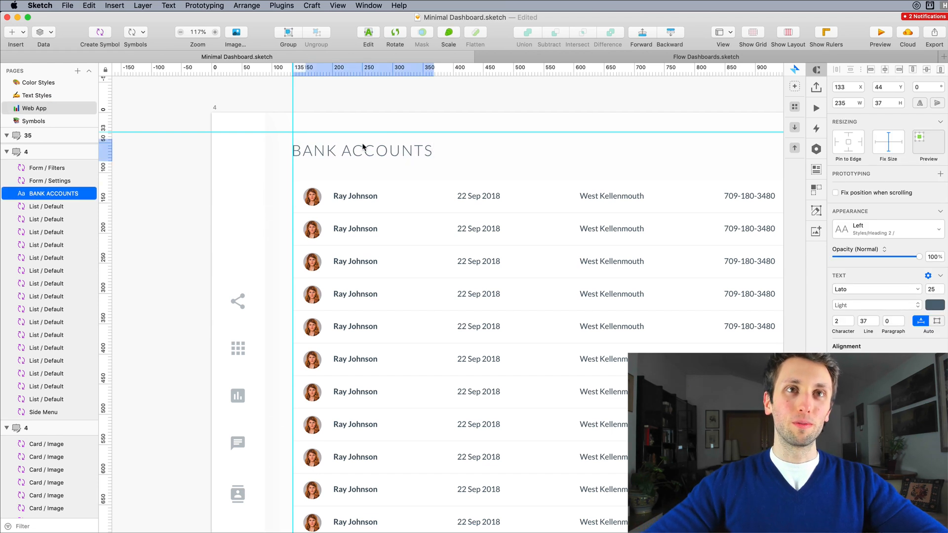
# Move the Filter by field and settings icon together so their right edge aligns with the vertical guide at 1397
pyautogui.scroll(-3, 363, 146)
pyautogui.hscroll(10, 363, 147)
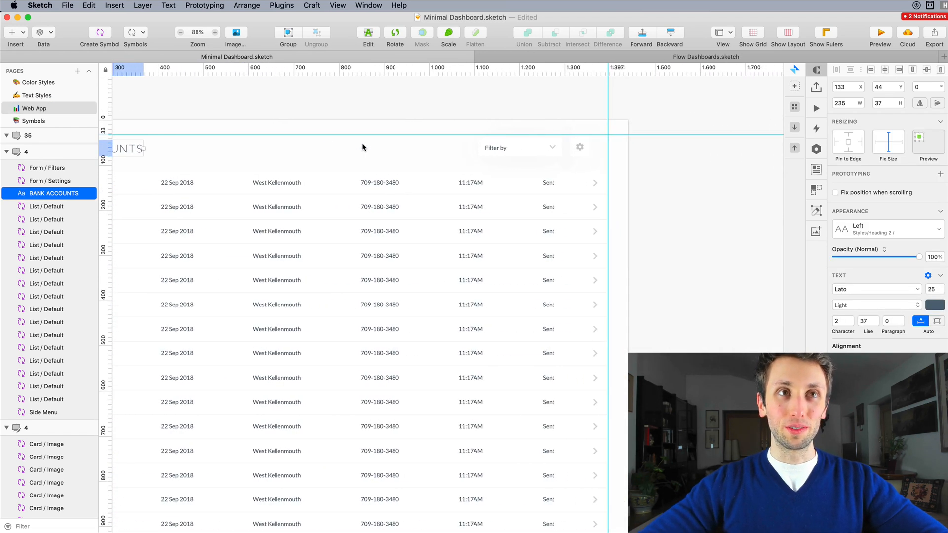
pyautogui.moveTo(445, 152); pyautogui.dragTo(616, 142)
pyautogui.scroll(8, 575, 148)
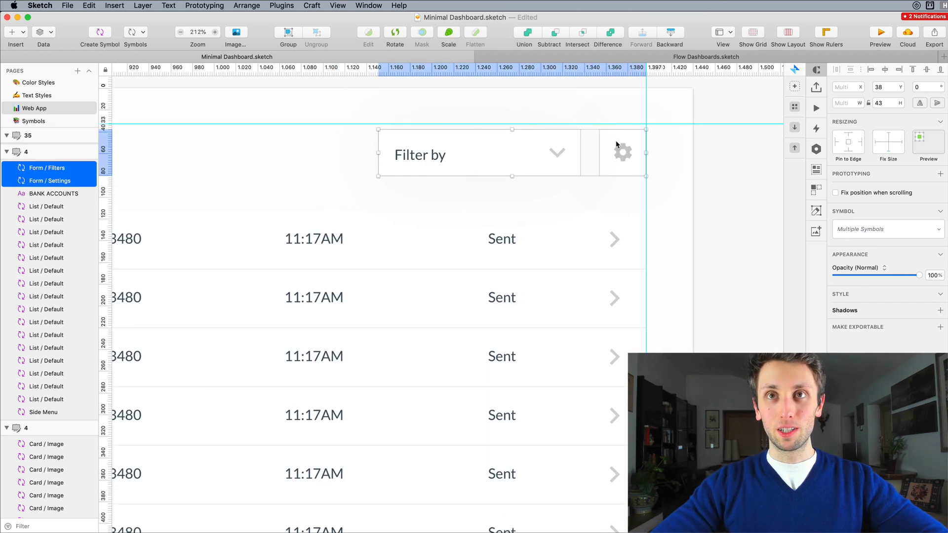
pyautogui.scroll(-8, 617, 144)
pyautogui.click(544, 120)
pyautogui.hscroll(-2, 543, 120)
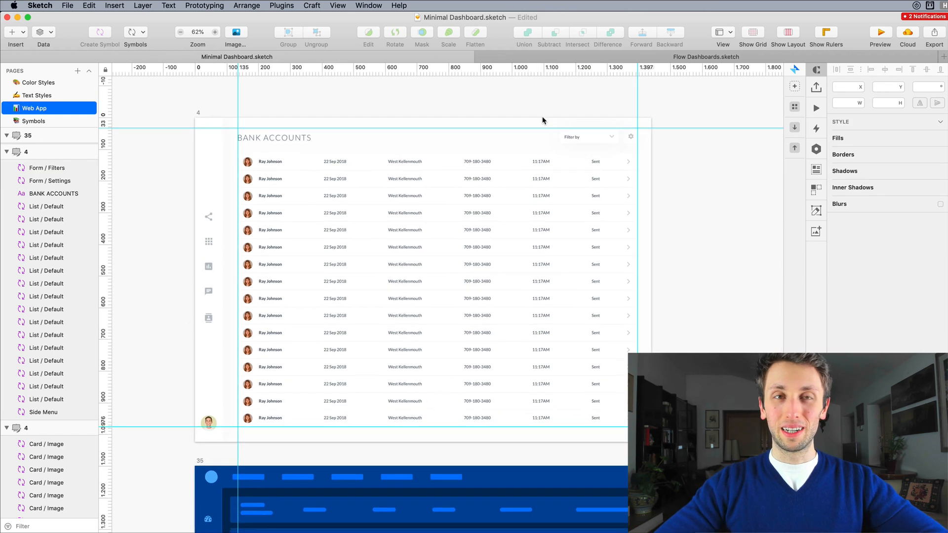
# Check the alignment of the title, filter and settings icon against the guides and the contact list
pyautogui.scroll(2, 542, 120)
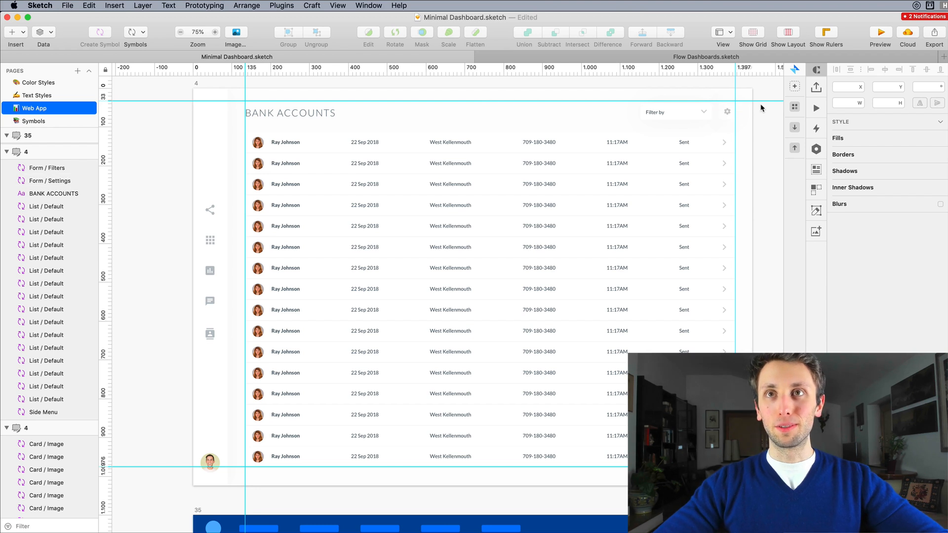
pyautogui.moveTo(758, 104); pyautogui.dragTo(249, 114)
pyautogui.scroll(10, 250, 112)
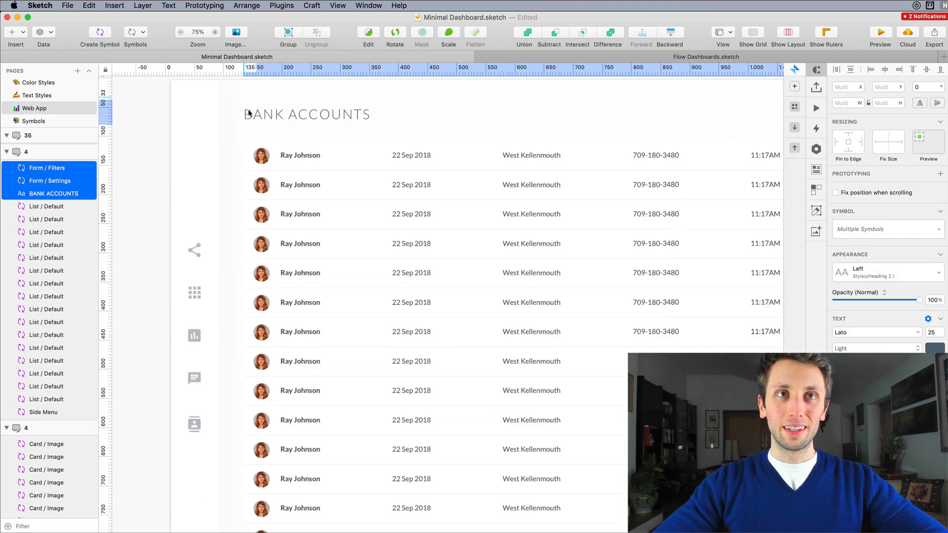
pyautogui.scroll(4, 250, 114)
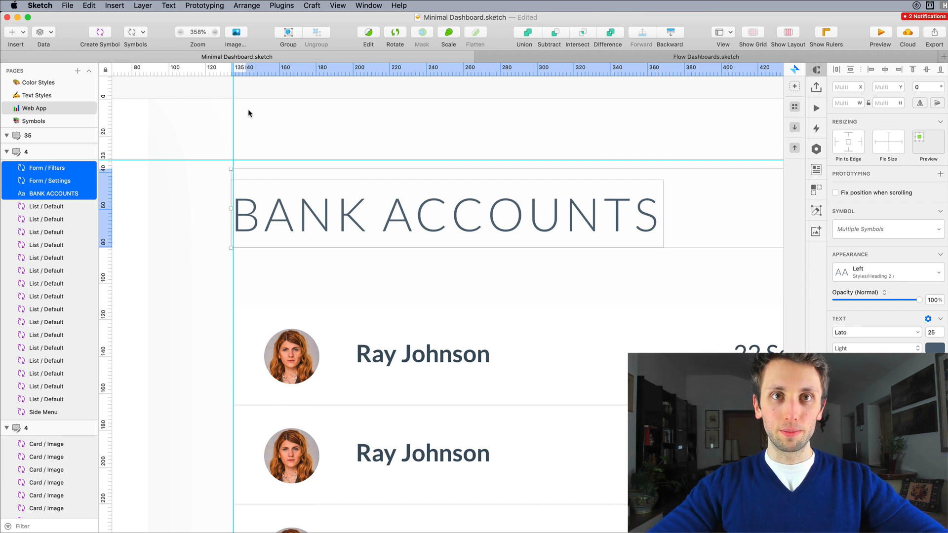
pyautogui.scroll(-10, 250, 113)
pyautogui.click(410, 115)
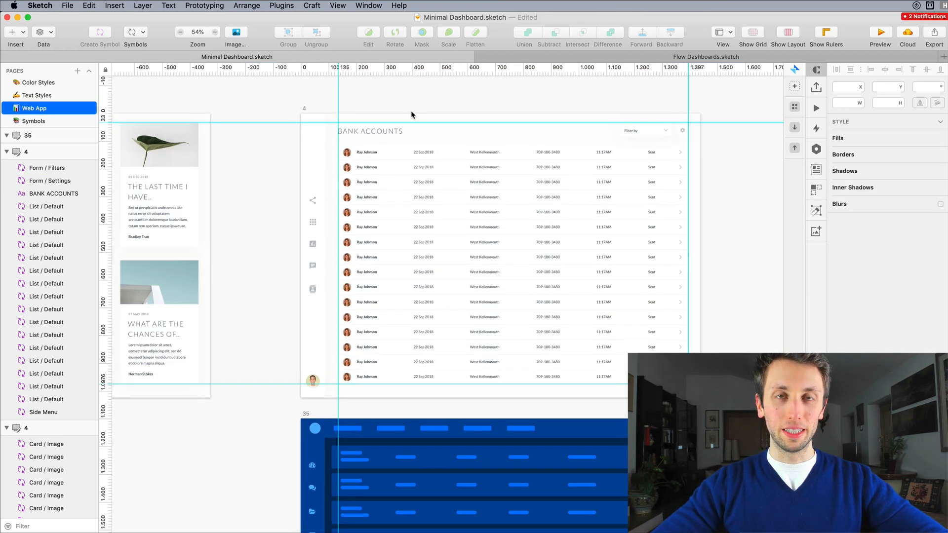
pyautogui.scroll(1, 413, 115)
pyautogui.scroll(3, 521, 124)
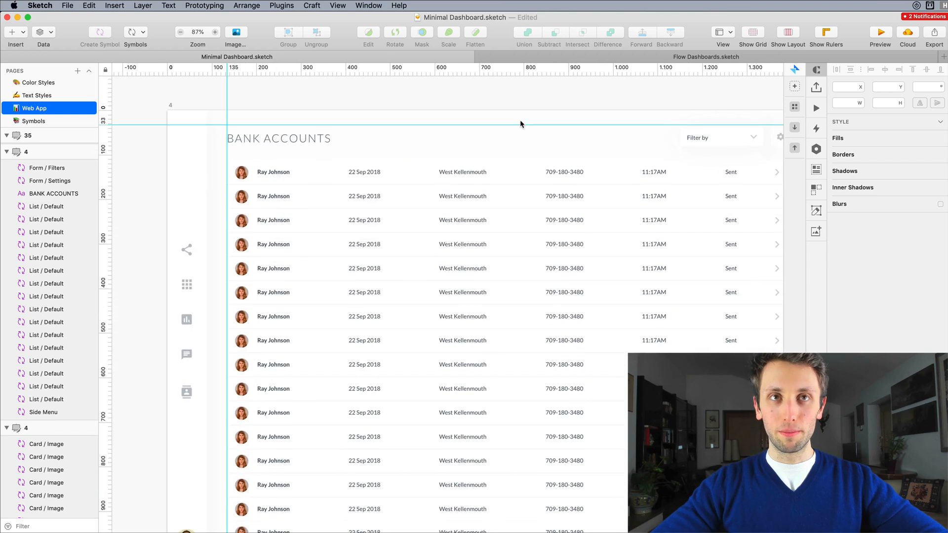
pyautogui.scroll(-3, 410, 201)
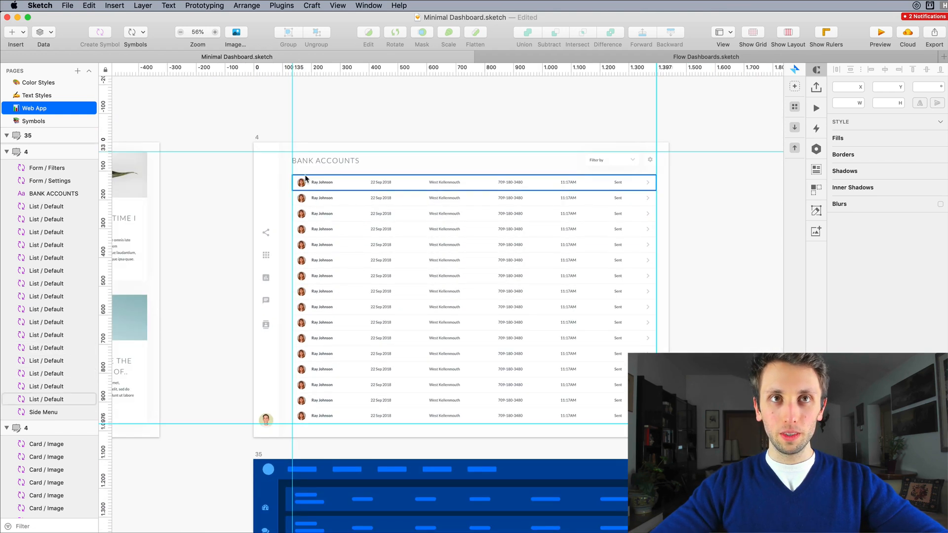
pyautogui.scroll(3, 330, 172)
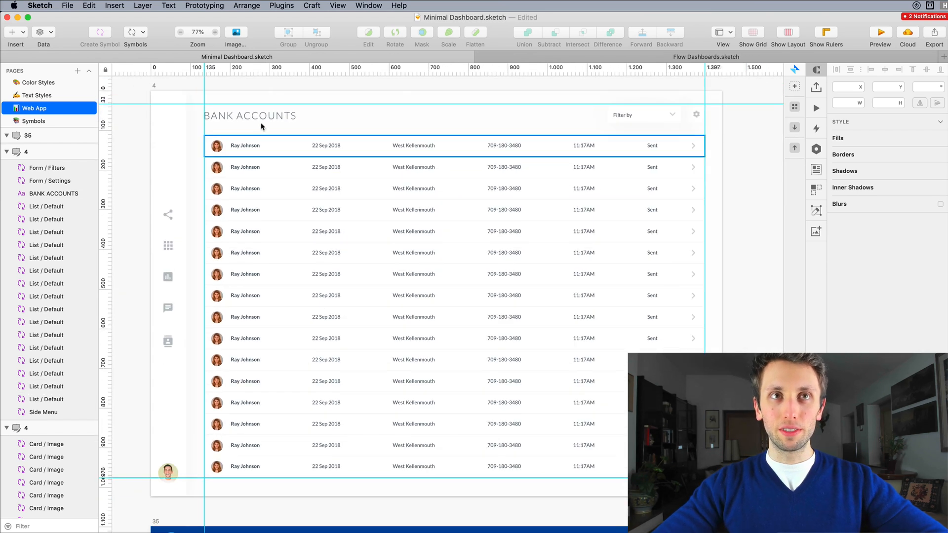
pyautogui.scroll(-1, 246, 114)
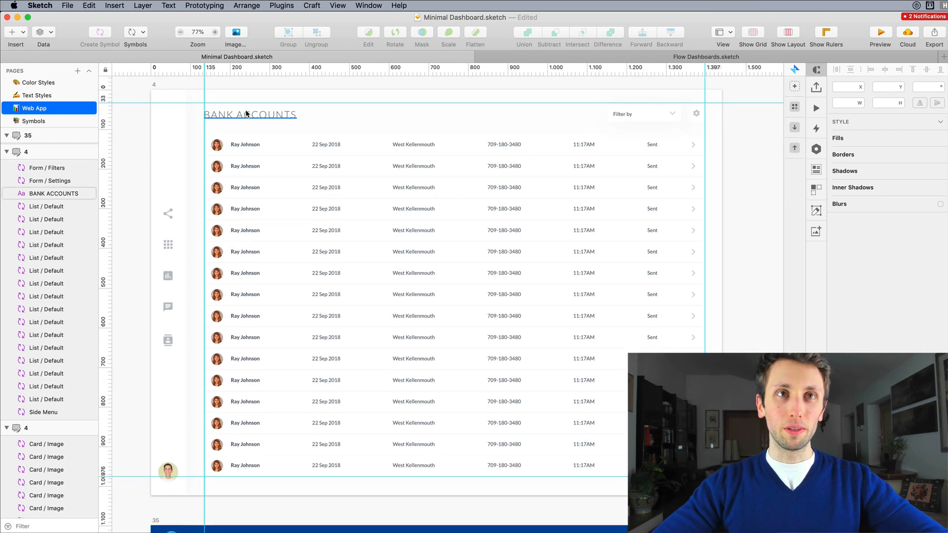
pyautogui.scroll(-1, 245, 114)
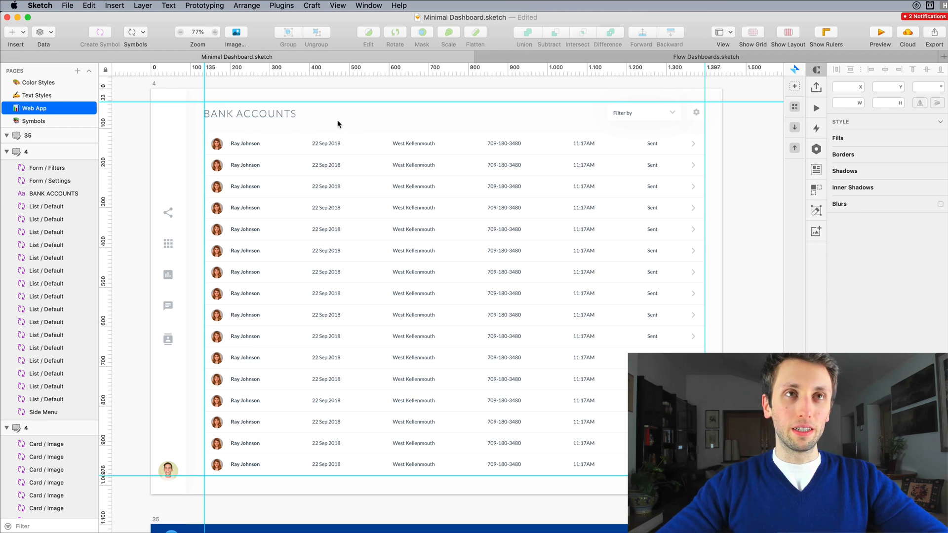
pyautogui.scroll(-1, 442, 154)
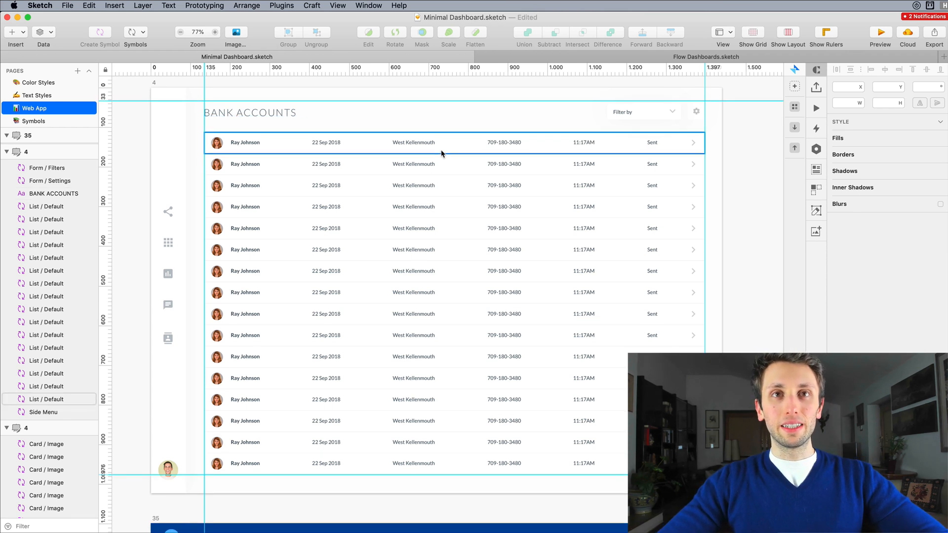
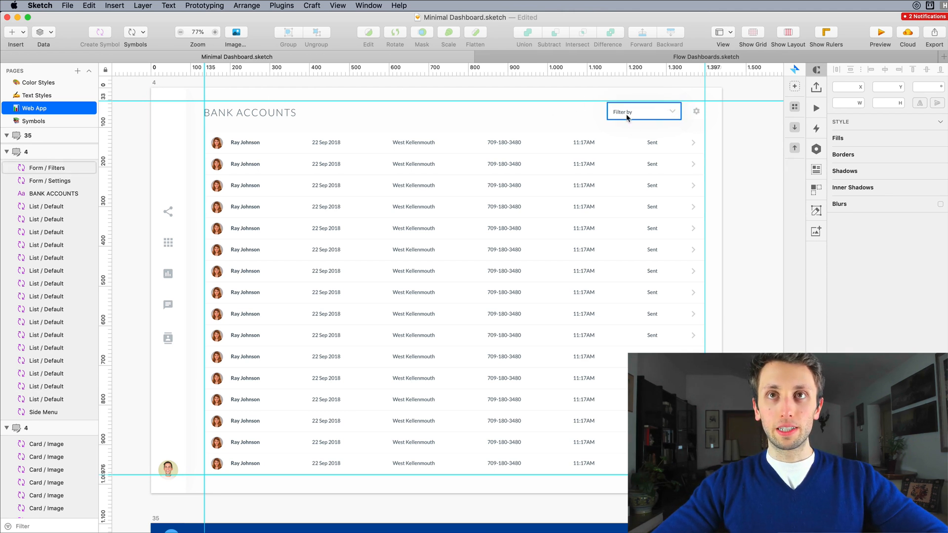
# Copy the Calendar group with the September 2023 and November 2023 fields from artboard 3 into the contact list artboard
pyautogui.scroll(-3, 523, 114)
pyautogui.hscroll(-15, 523, 114)
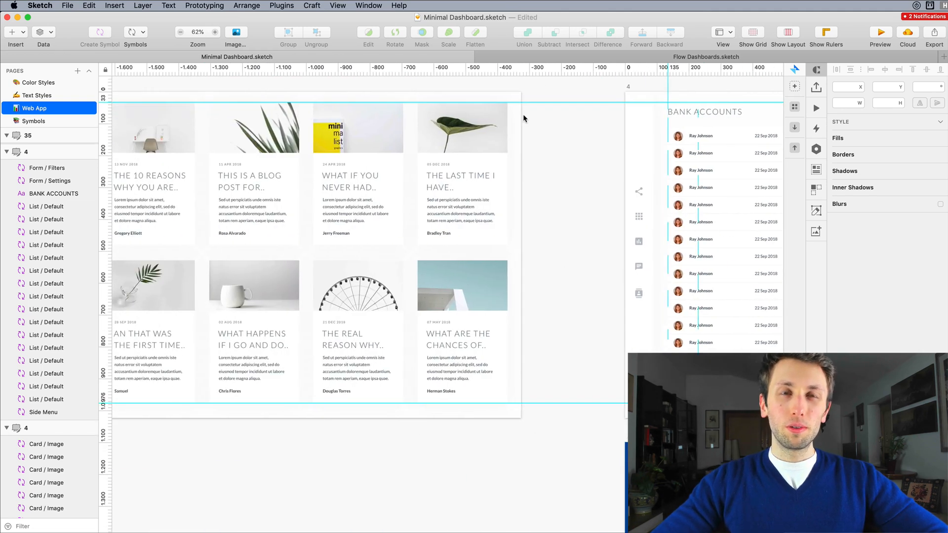
pyautogui.hscroll(-8, 523, 114)
pyautogui.scroll(10, 521, 152)
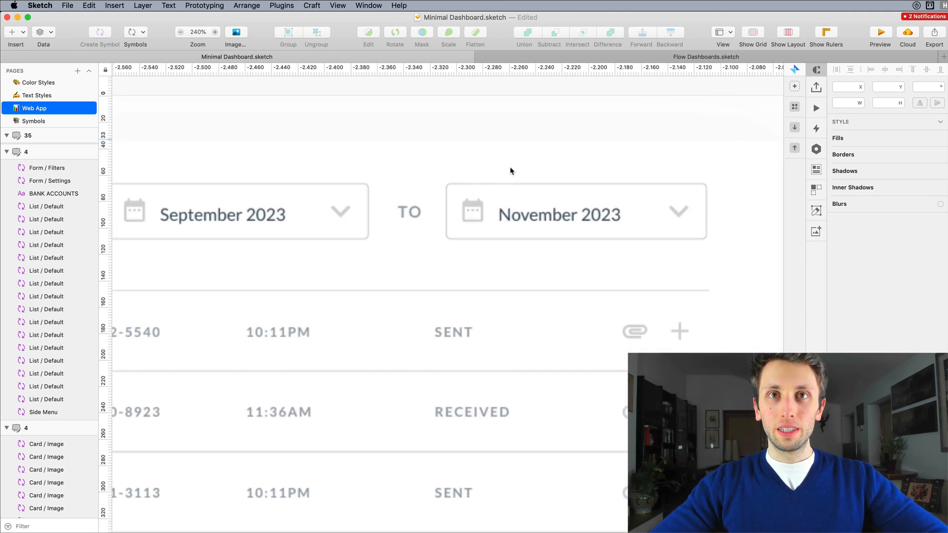
pyautogui.click(261, 213)
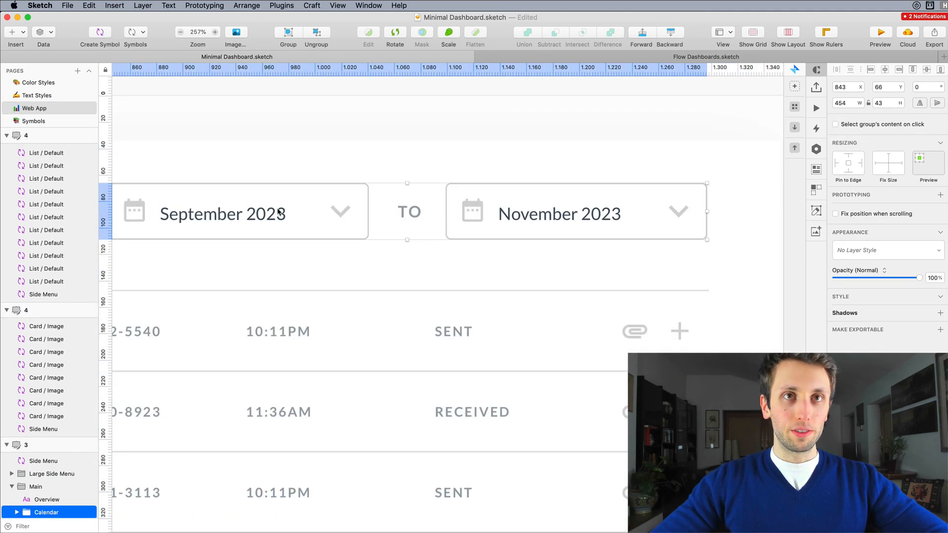
pyautogui.scroll(-5, 419, 210)
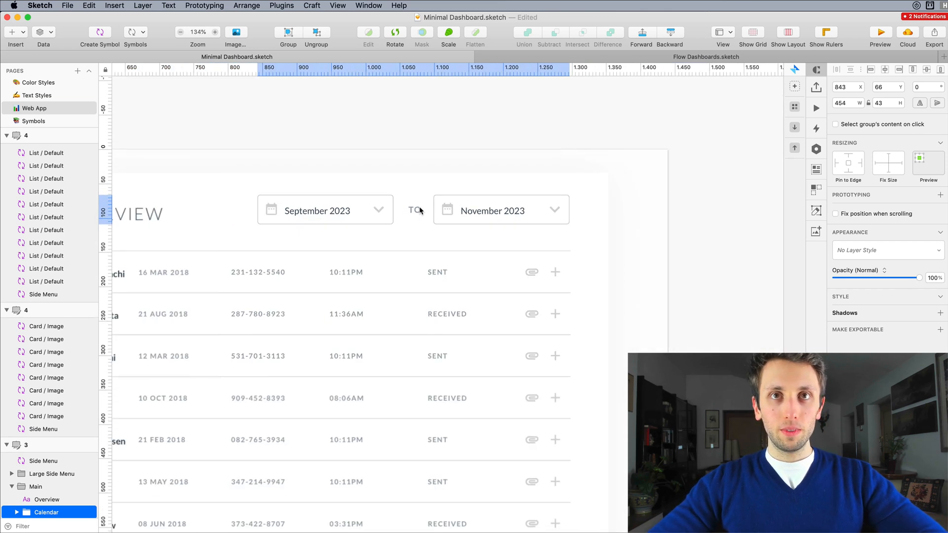
pyautogui.hscroll(12, 419, 211)
pyautogui.hscroll(-15, 419, 207)
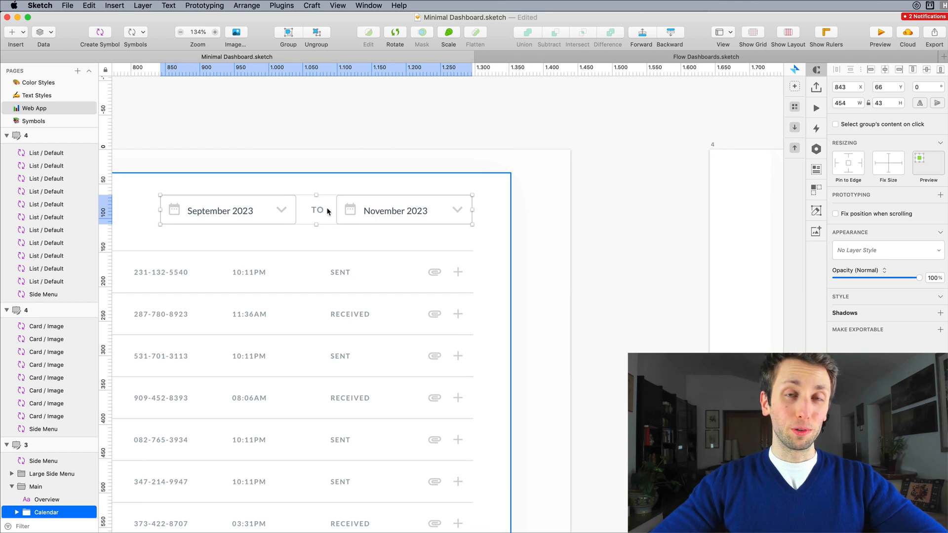
pyautogui.scroll(-4, 321, 212)
pyautogui.hscroll(15, 326, 211)
pyautogui.hscroll(3, 328, 211)
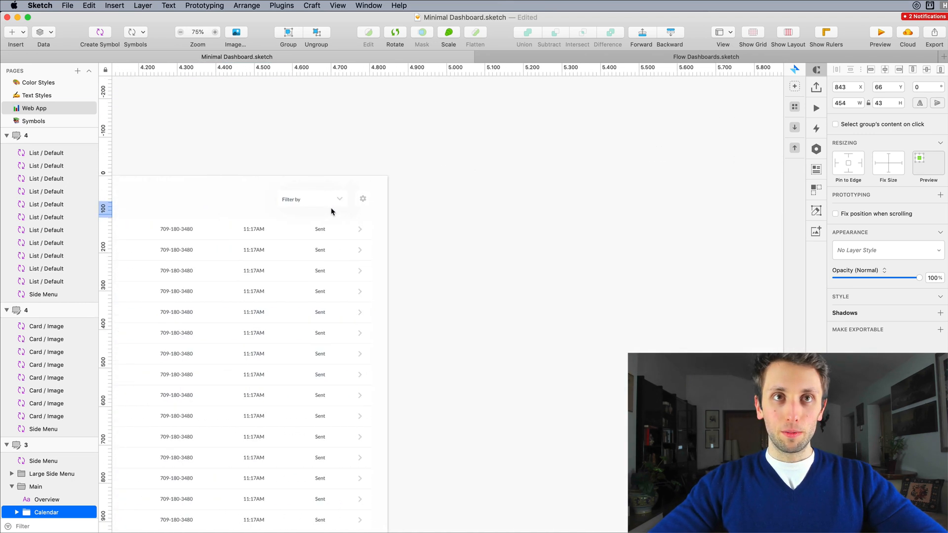
pyautogui.scroll(5, 331, 212)
pyautogui.hscroll(-6, 494, 198)
pyautogui.click(592, 186)
pyautogui.press('super+v')
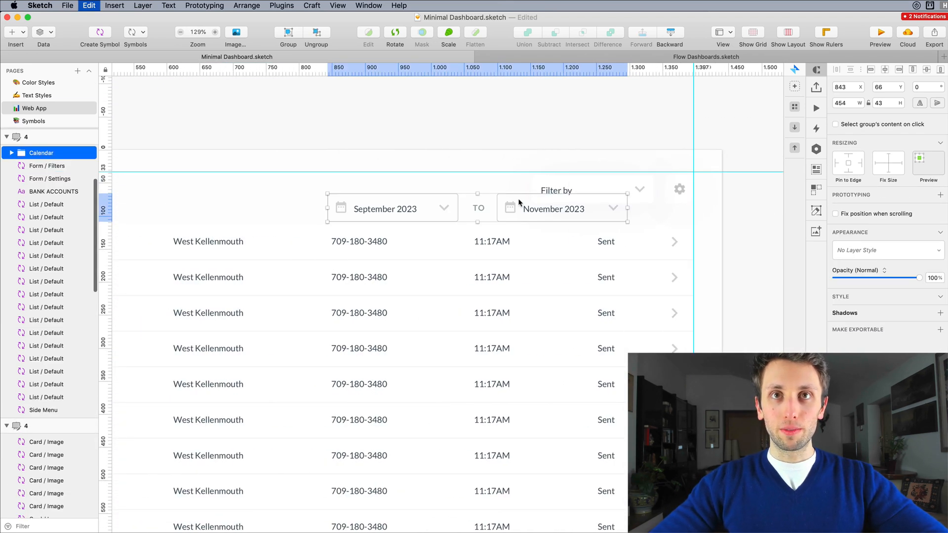
# Place the Calendar group beside the Filter by field at X 682 and Y 38, level with that field
pyautogui.moveTo(511, 206); pyautogui.dragTo(427, 197)
pyautogui.scroll(10, 408, 190)
pyautogui.scroll(-6, 426, 200)
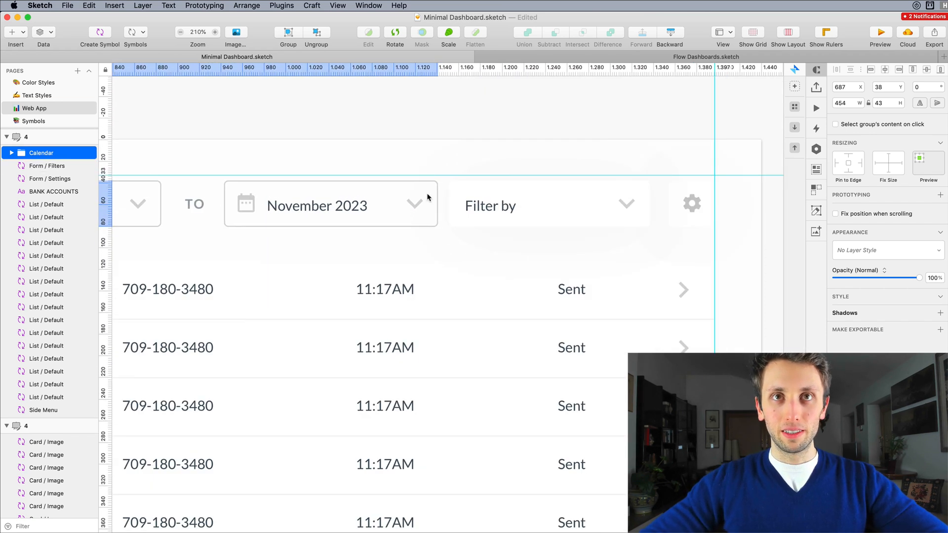
pyautogui.press('Left')
pyautogui.press('Left')
pyautogui.press('Left')
pyautogui.press('Left')
pyautogui.press('Left')
pyautogui.press('Left')
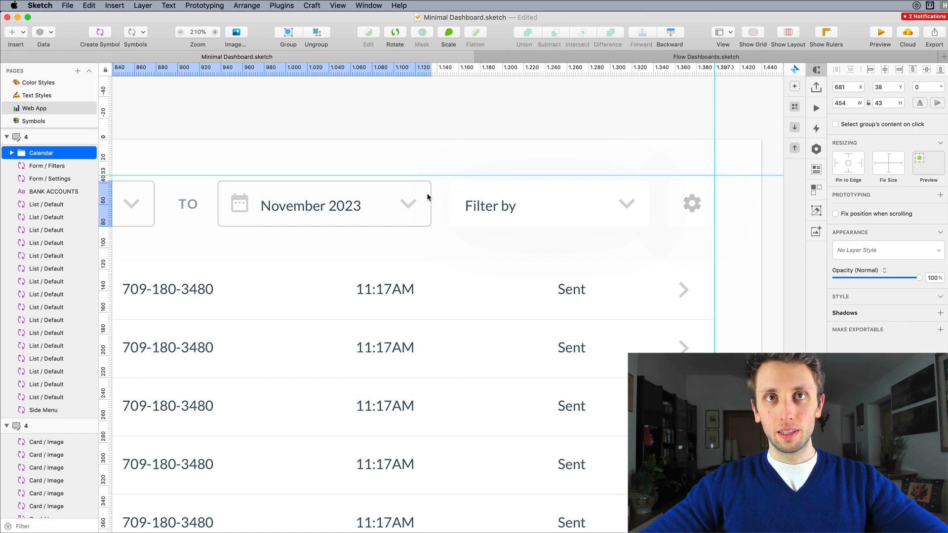
pyautogui.press('Right')
pyautogui.scroll(-3, 428, 195)
pyautogui.hscroll(-4, 325, 197)
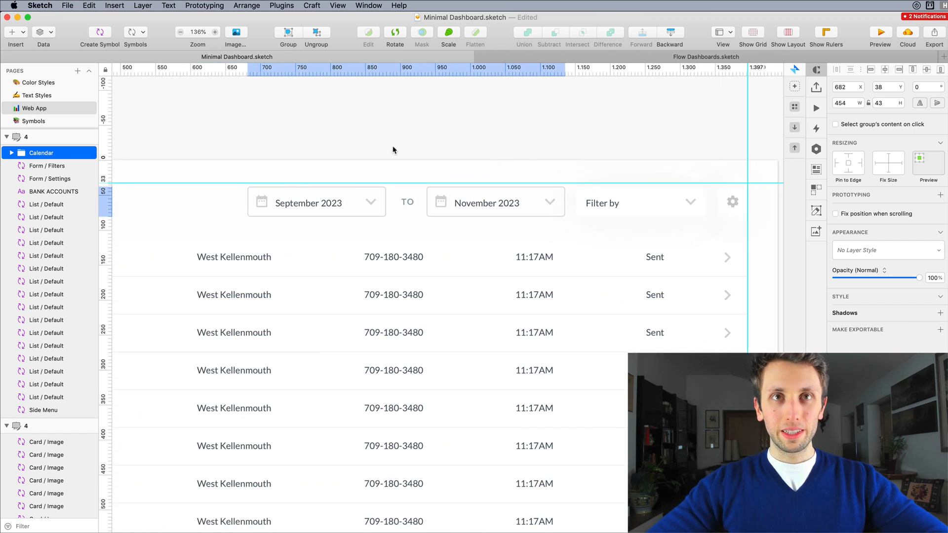
# Ungroup the Calendar group in the header into its two date fields and the TO label
pyautogui.click(616, 193)
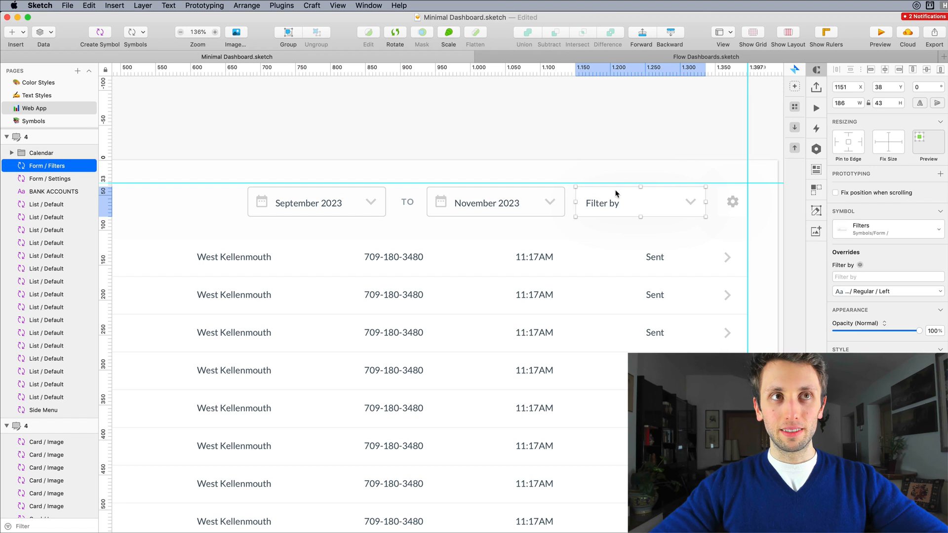
pyautogui.click(534, 195)
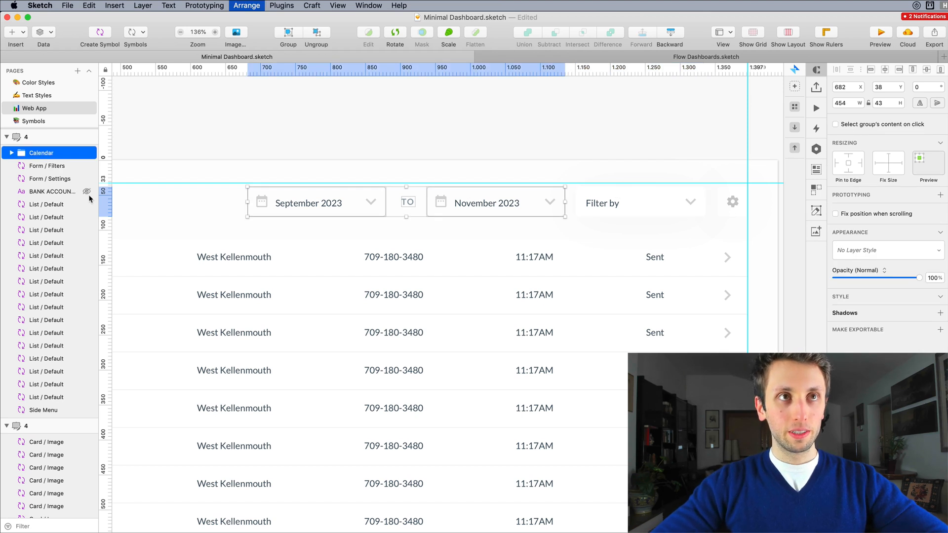
pyautogui.press('Return')
pyautogui.click(563, 148)
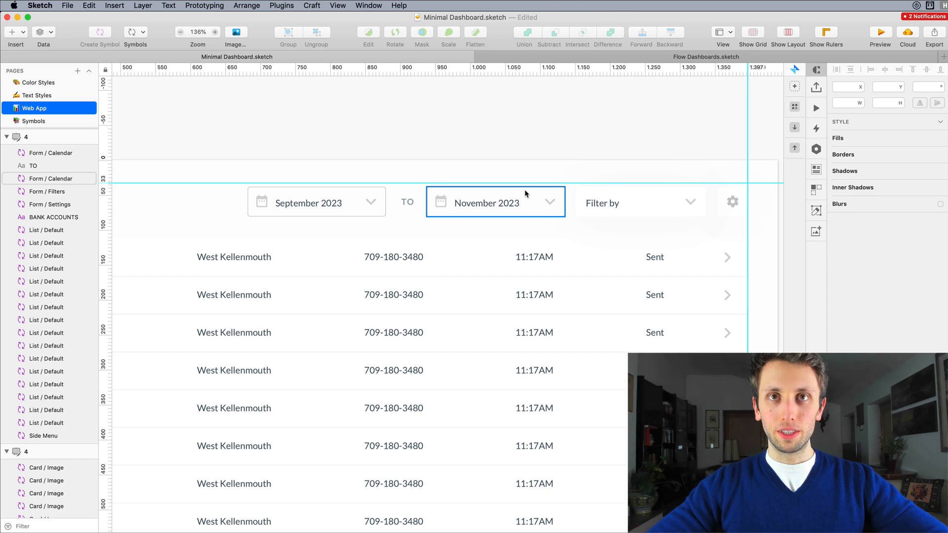
# Open the source symbol of the November 2023 field and examine the layer style of its outline rectangle
pyautogui.doubleClick(525, 194)
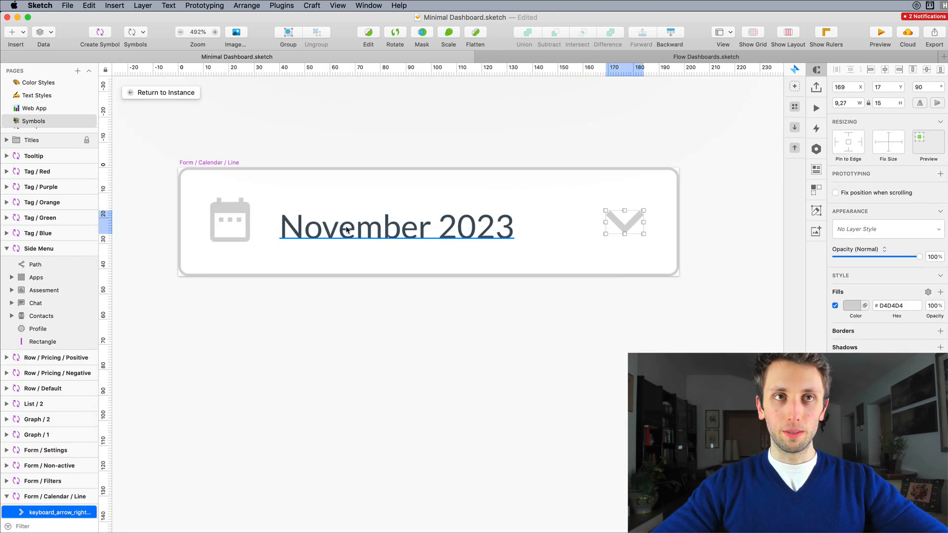
pyautogui.scroll(3, 347, 230)
pyautogui.click(220, 263)
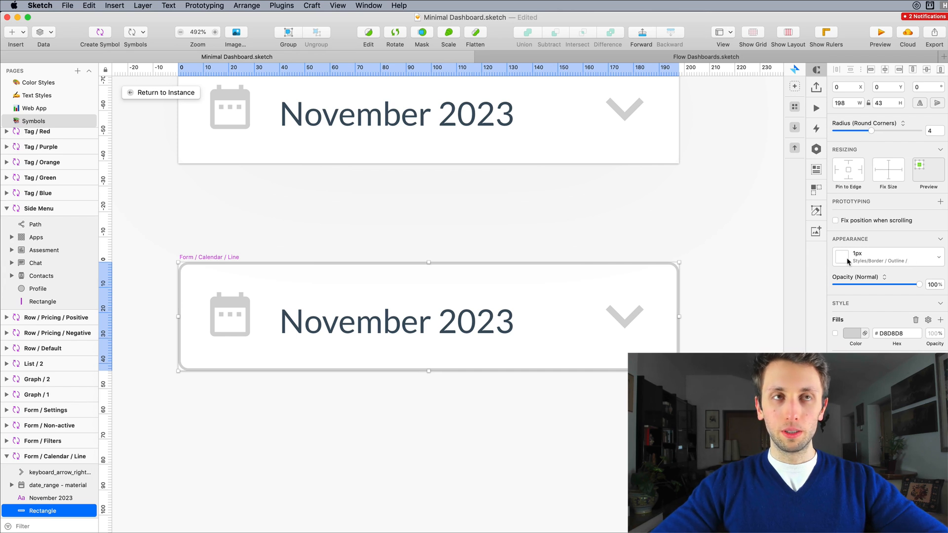
# On the Color Styles page, give the 0.75px outline squares of Border and Border 2 a white fill
pyautogui.click(33, 97)
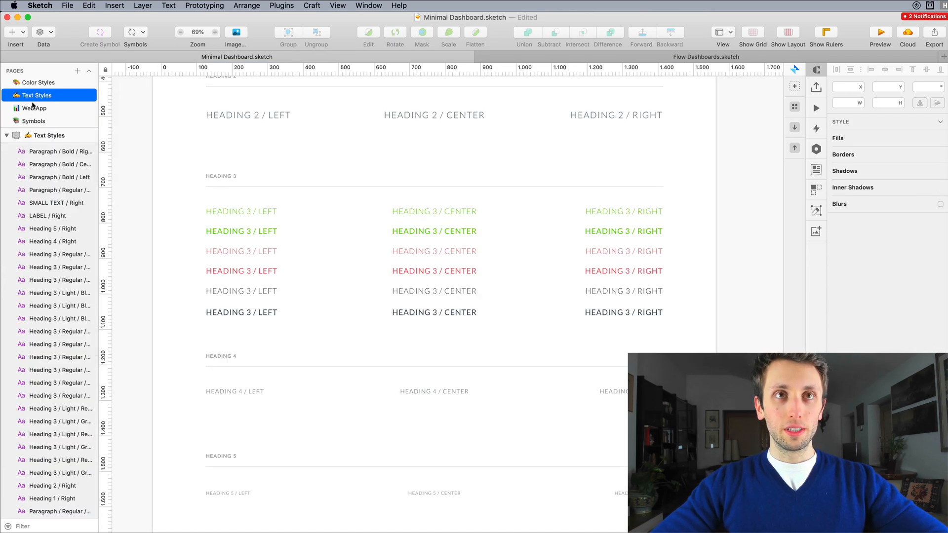
pyautogui.click(35, 84)
pyautogui.scroll(5, 340, 192)
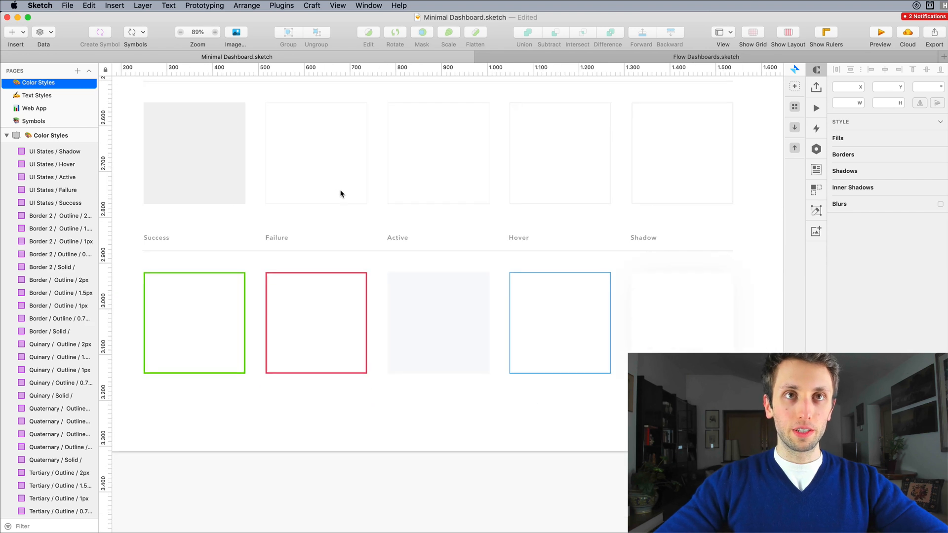
pyautogui.click(269, 198)
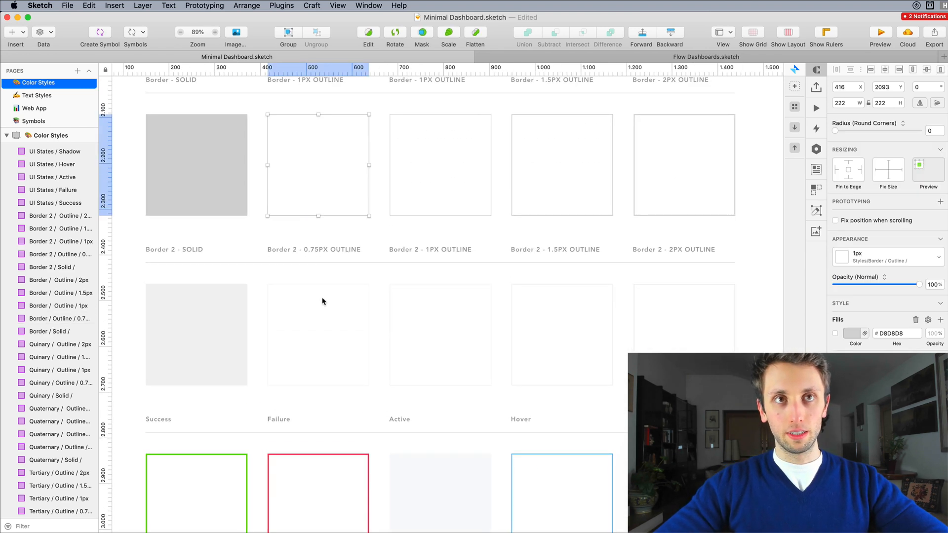
pyautogui.keyDown('shift'); pyautogui.click(271, 302); pyautogui.keyUp('shift')
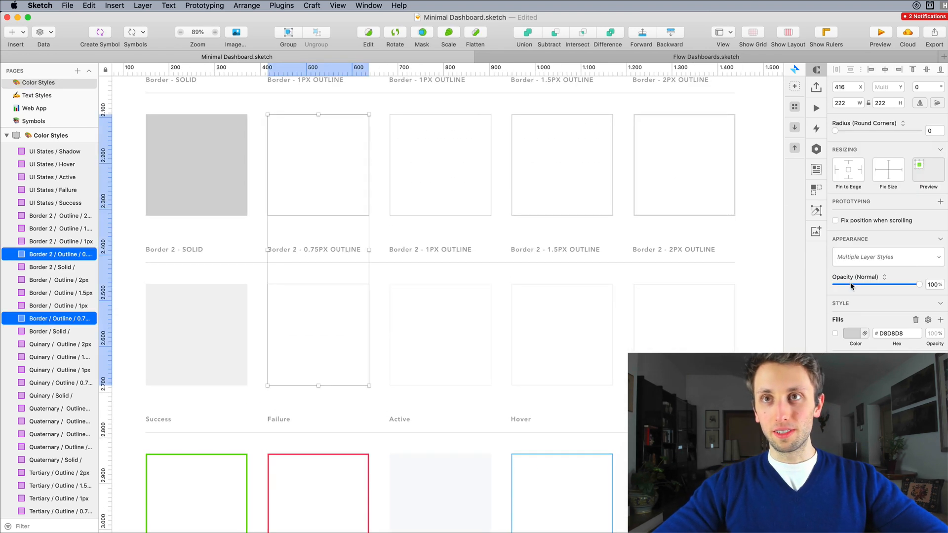
pyautogui.click(836, 333)
pyautogui.click(853, 334)
pyautogui.moveTo(889, 382); pyautogui.dragTo(494, 237)
# Fill the 1px, 1.5px and 2px outline squares of Border and Border 2 with white, #FFFFFF
pyautogui.moveTo(756, 178); pyautogui.dragTo(755, 179)
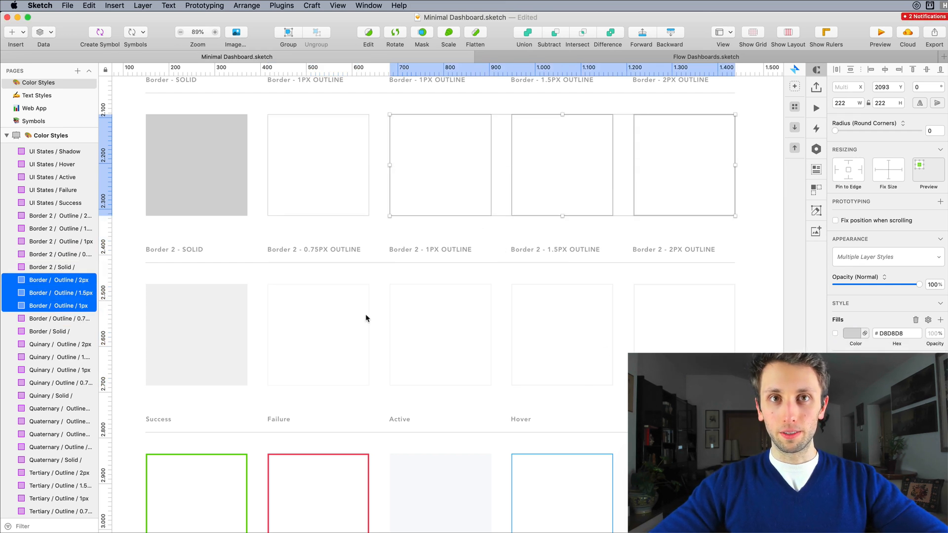
pyautogui.moveTo(386, 309); pyautogui.dragTo(673, 331)
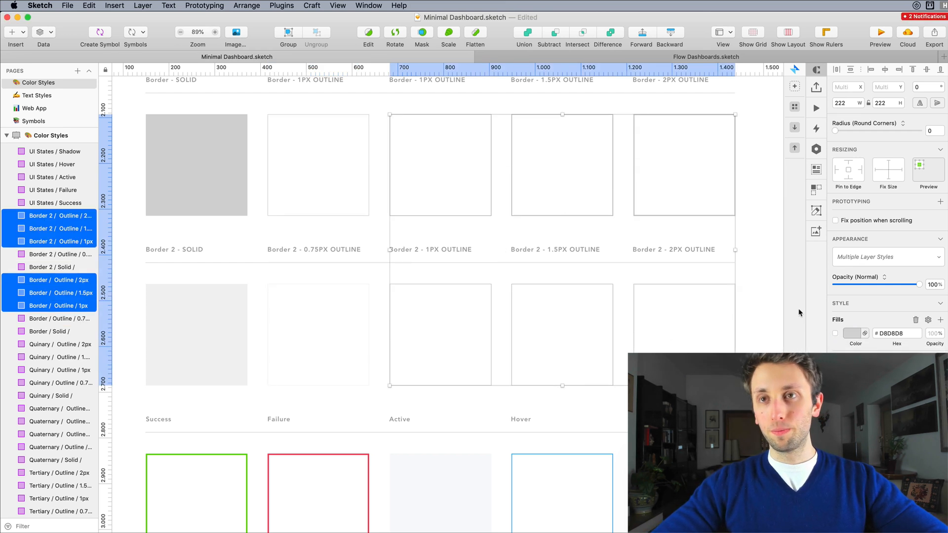
pyautogui.click(835, 334)
pyautogui.click(853, 334)
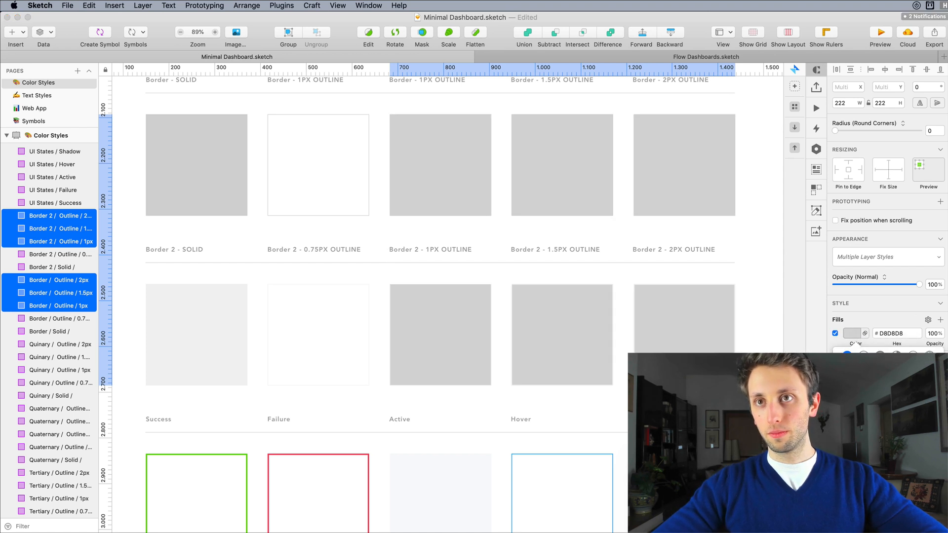
pyautogui.moveTo(854, 380); pyautogui.dragTo(569, 189)
# Add the two 0.75px outline squares to the selection and update the shared layer styles of all selected outlines
pyautogui.moveTo(259, 142); pyautogui.dragTo(304, 158)
pyautogui.moveTo(260, 338); pyautogui.dragTo(269, 332)
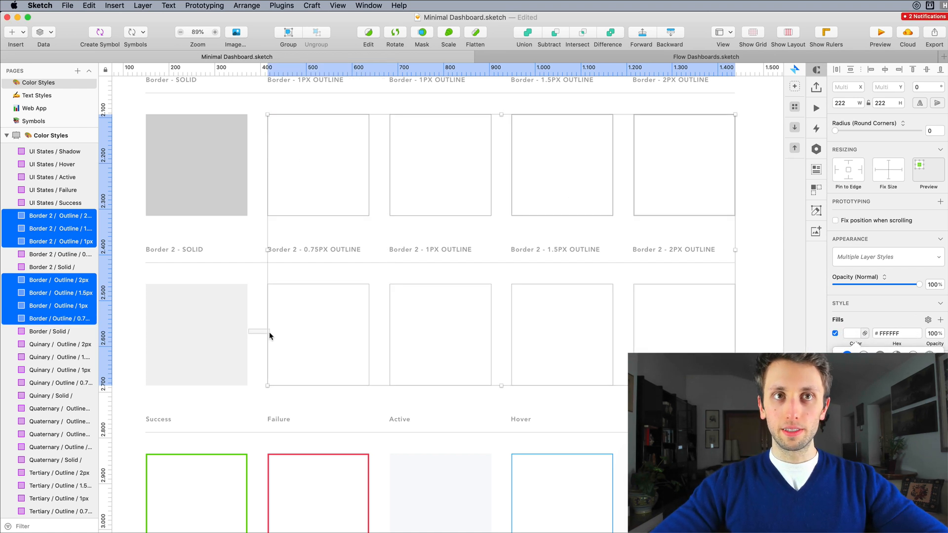
pyautogui.click(849, 259)
pyautogui.click(440, 214)
pyautogui.scroll(-1, 39, 108)
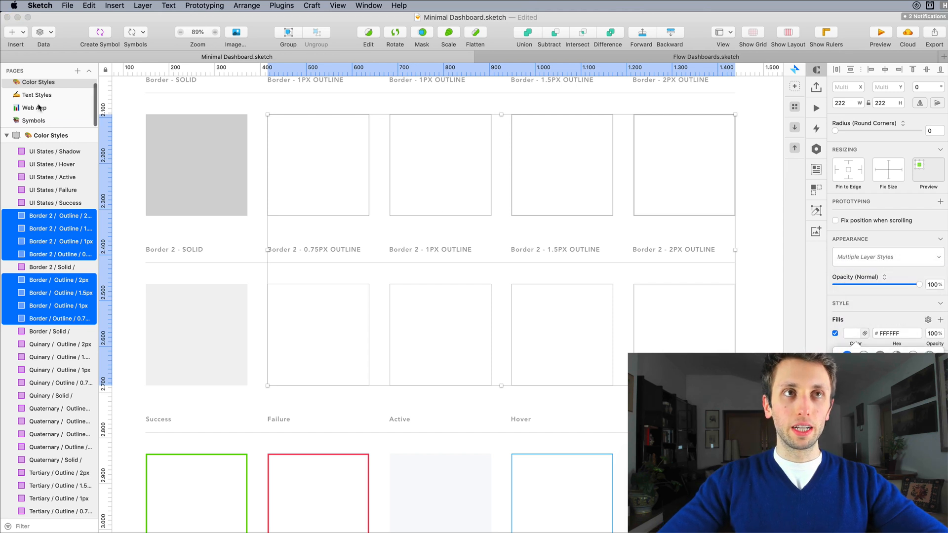
# Apply the Border / Outline / 1px style from the Form / Calendar / Line rectangle to the Form / Filters rectangle
pyautogui.click(39, 107)
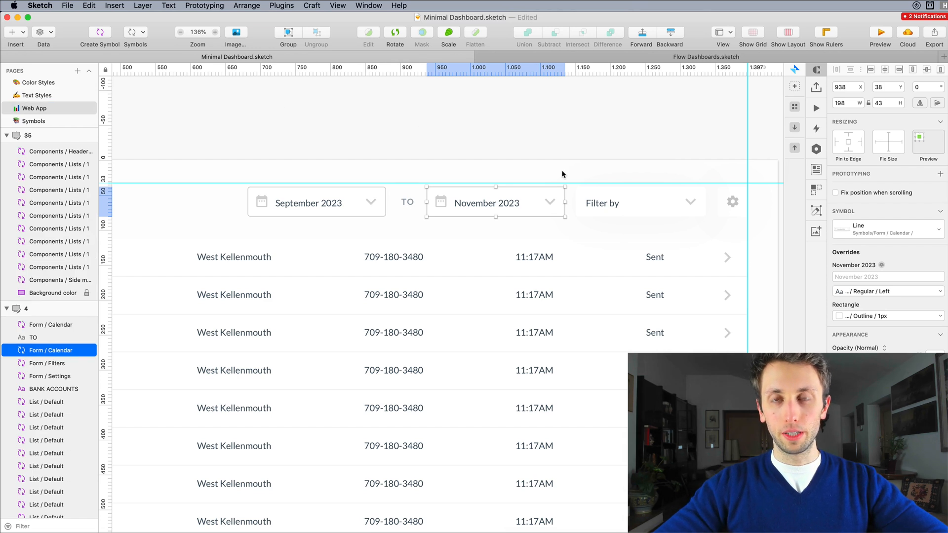
pyautogui.scroll(5, 633, 214)
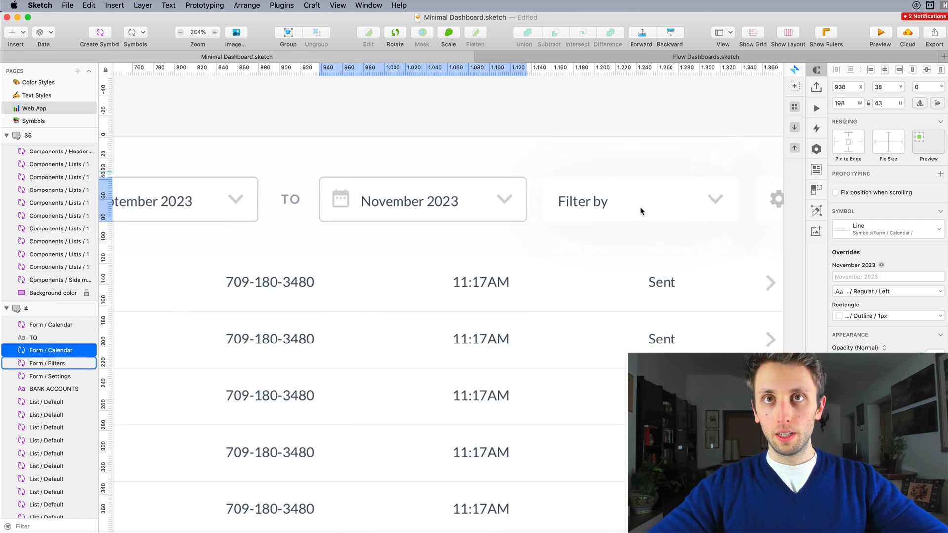
pyautogui.doubleClick(503, 179)
pyautogui.scroll(3, 502, 185)
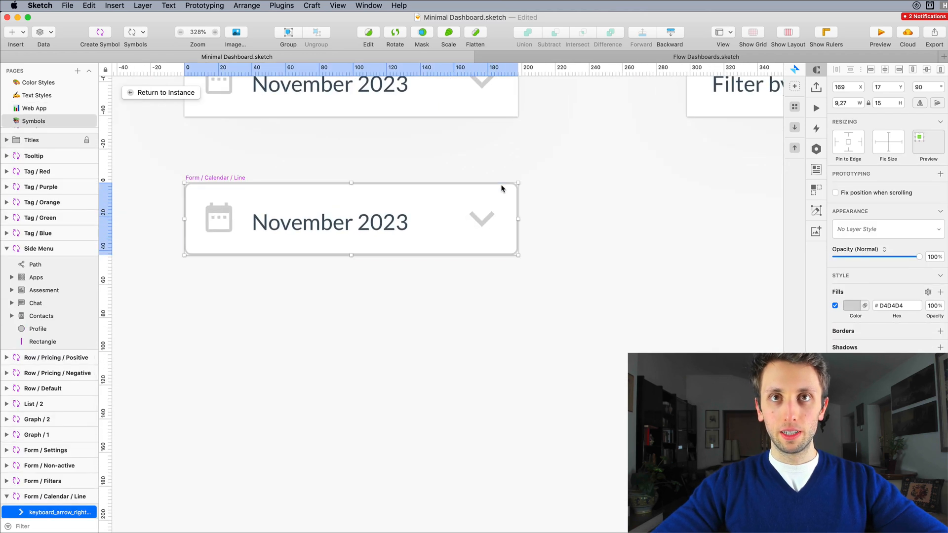
pyautogui.click(502, 188)
pyautogui.scroll(-6, 502, 187)
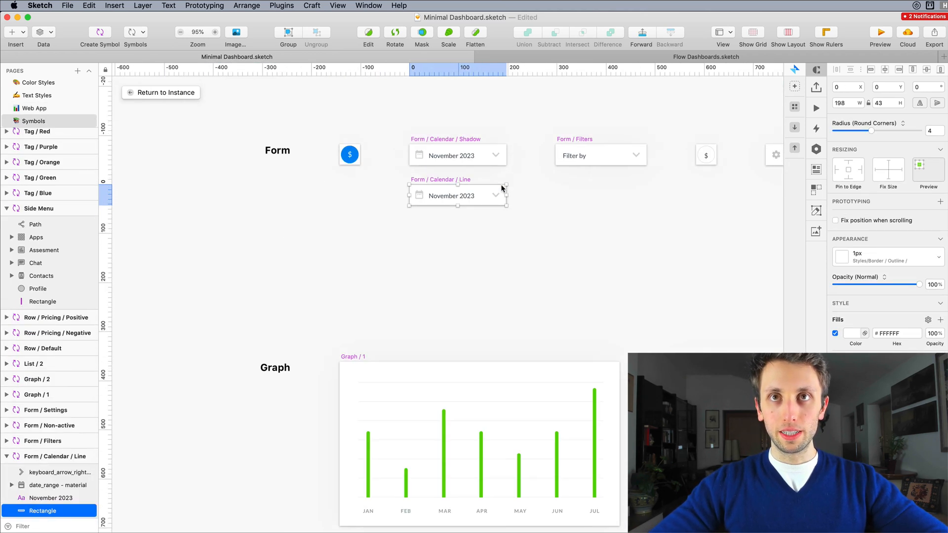
pyautogui.click(504, 167)
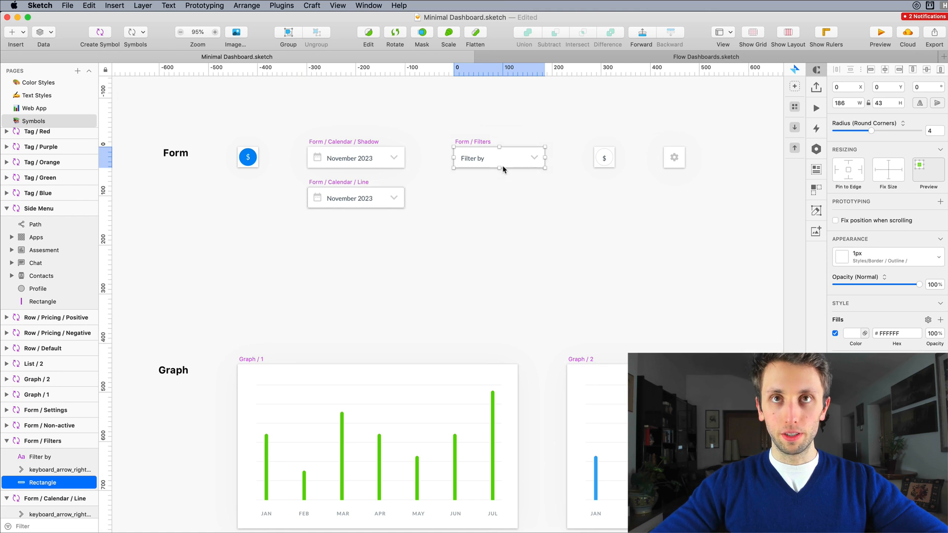
# Move the Filter by text and both November 2023 texts in the form symbols up to Y 10
pyautogui.scroll(5, 503, 165)
pyautogui.keyDown('shift'); pyautogui.click(447, 211); pyautogui.keyUp('shift')
pyautogui.hscroll(-5, 448, 211)
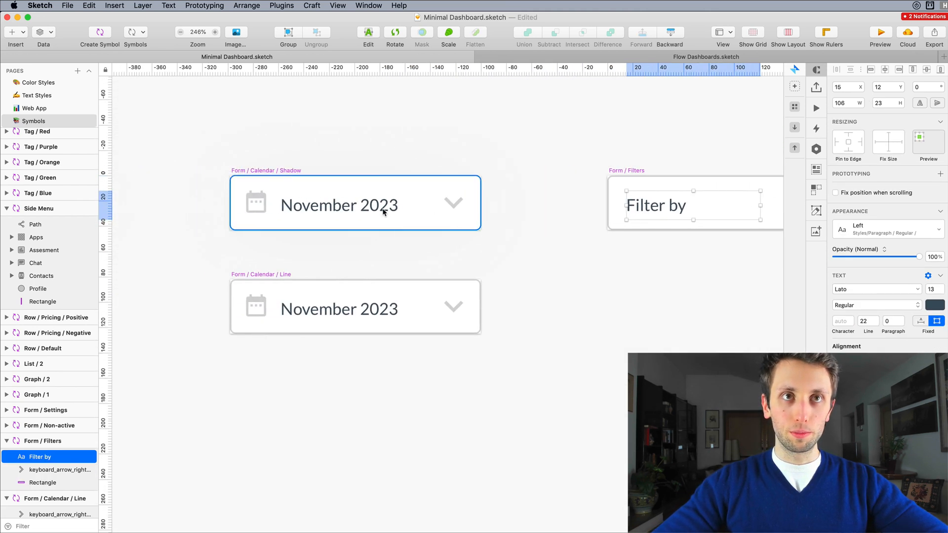
pyautogui.keyDown('shift'); pyautogui.click(358, 205); pyautogui.keyUp('shift')
pyautogui.keyDown('shift'); pyautogui.click(332, 313); pyautogui.keyUp('shift')
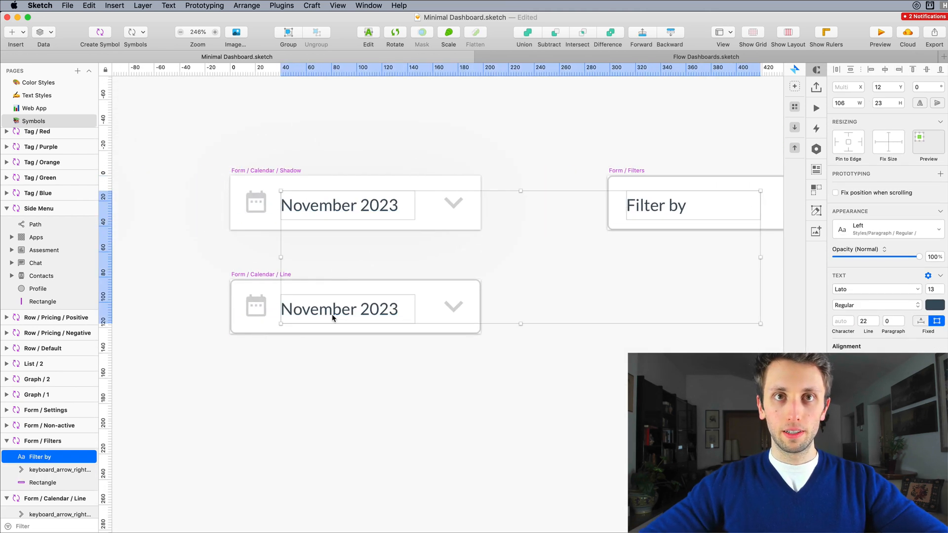
pyautogui.press('Up')
pyautogui.press('Up')
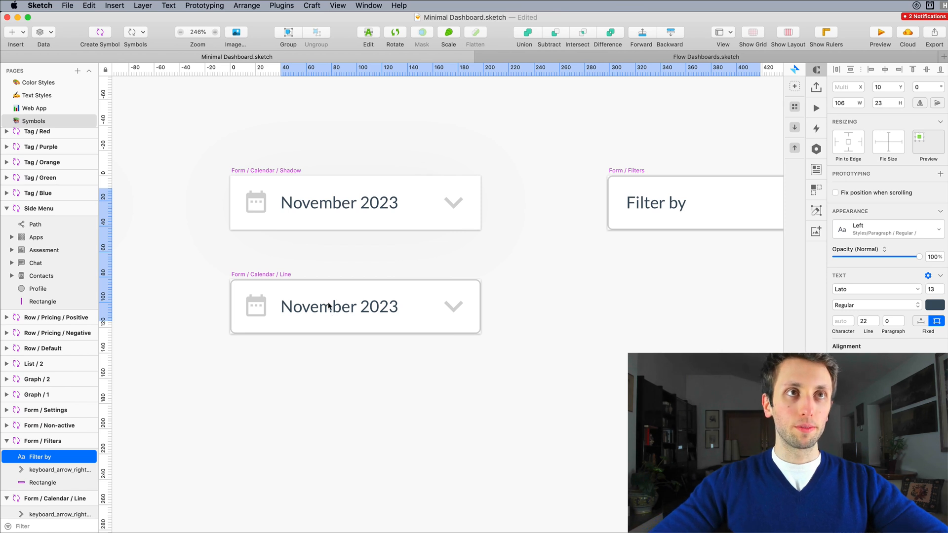
# Return to the Web App page and check the updated date and filter fields in the contact list header
pyautogui.click(29, 108)
pyautogui.click(398, 141)
pyautogui.scroll(-5, 398, 140)
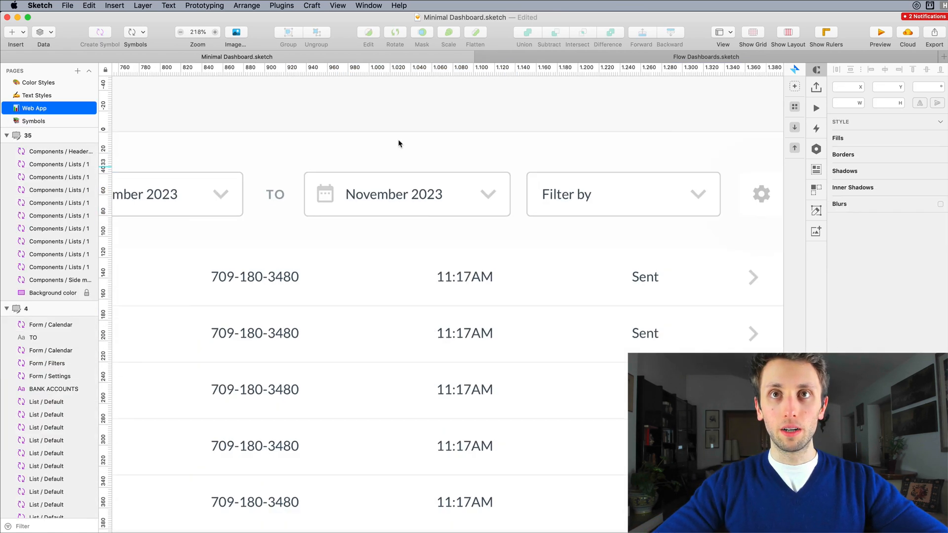
pyautogui.hscroll(-10, 396, 130)
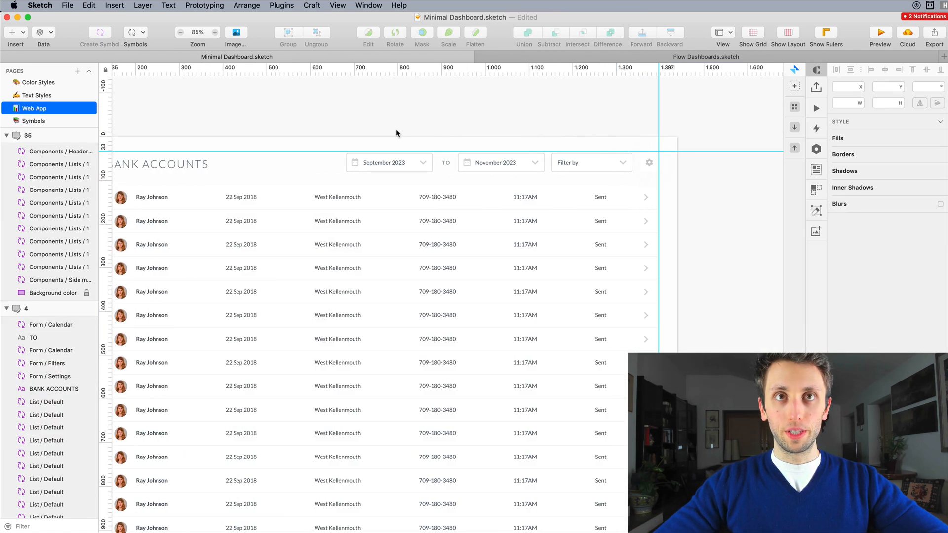
pyautogui.scroll(-2, 396, 130)
pyautogui.hscroll(-5, 396, 128)
pyautogui.scroll(-3, 396, 129)
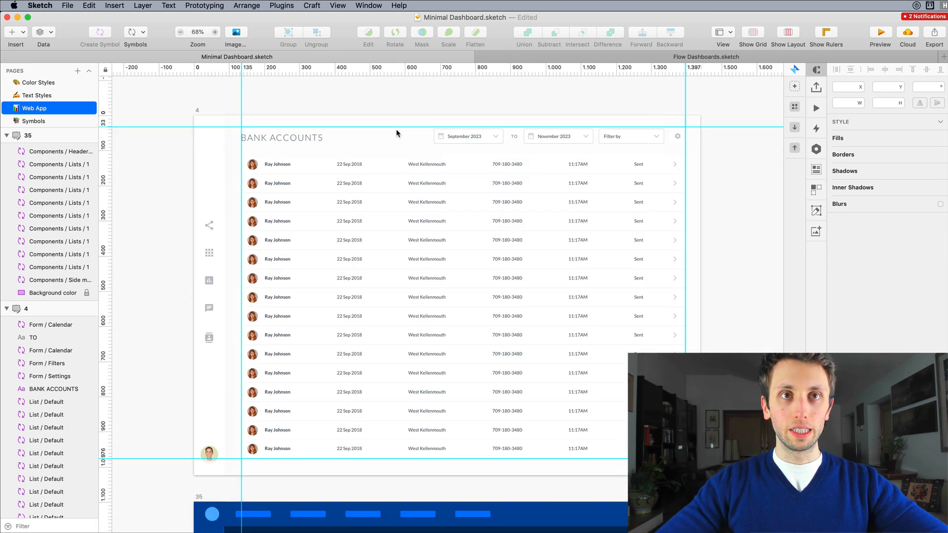
# Select the blue wireframe artboard 35 and compare its layout with the BANK ACCOUNTS list screen above it
pyautogui.scroll(-10, 285, 173)
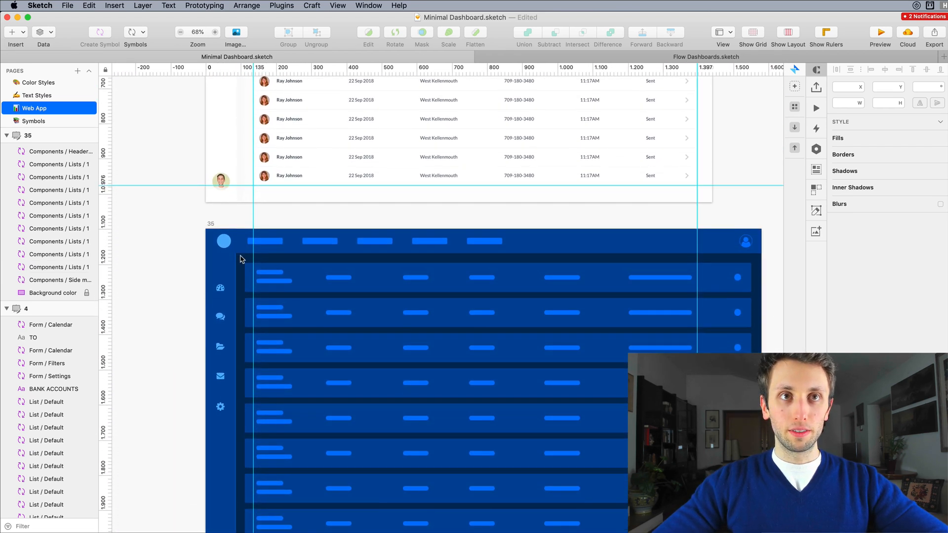
pyautogui.click(209, 223)
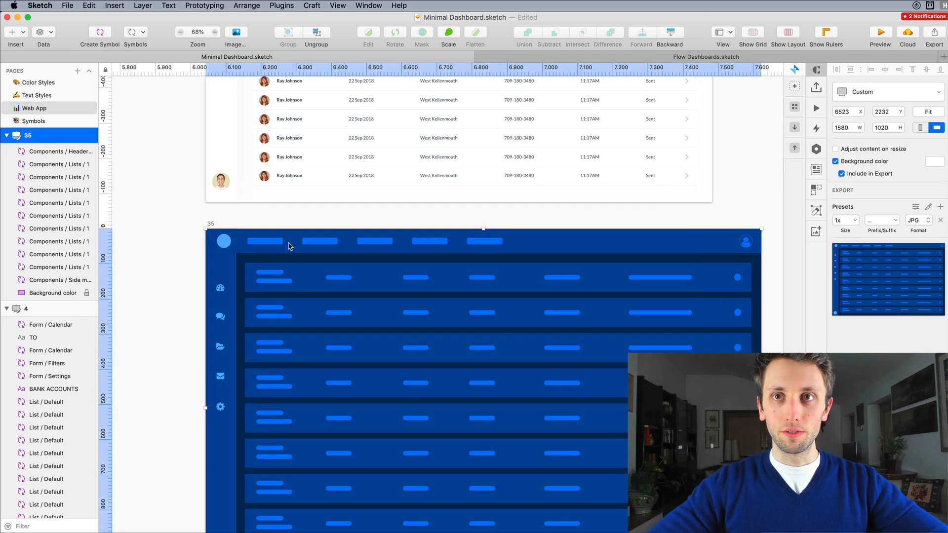
pyautogui.scroll(-3, 650, 283)
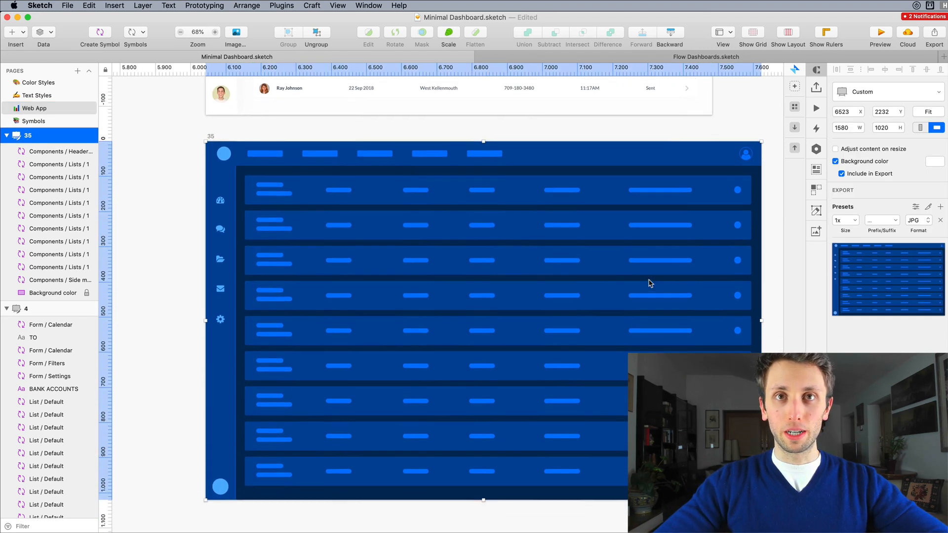
pyautogui.scroll(10, 650, 283)
pyautogui.scroll(-10, 649, 283)
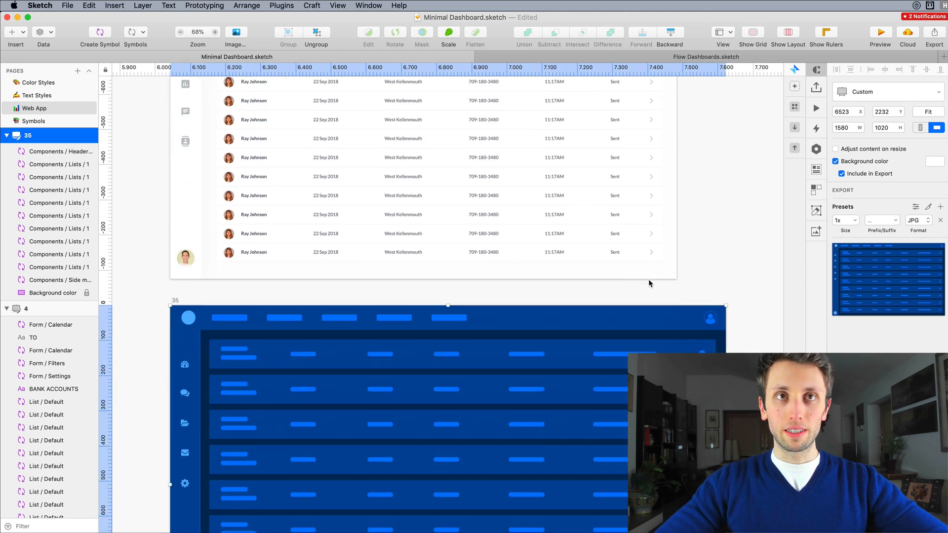
pyautogui.scroll(2, 650, 283)
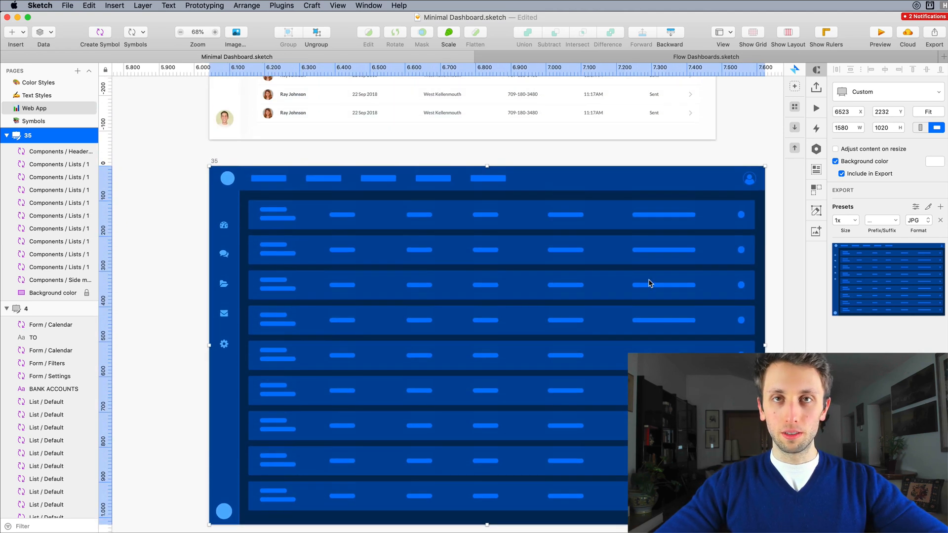
pyautogui.scroll(5, 593, 244)
pyautogui.hscroll(2, 593, 248)
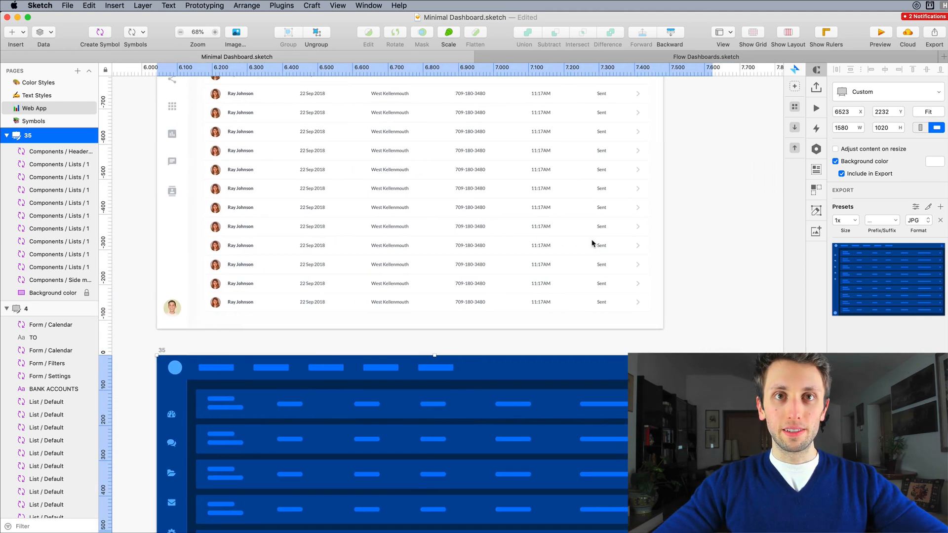
pyautogui.scroll(-4, 593, 247)
pyautogui.scroll(-2, 593, 243)
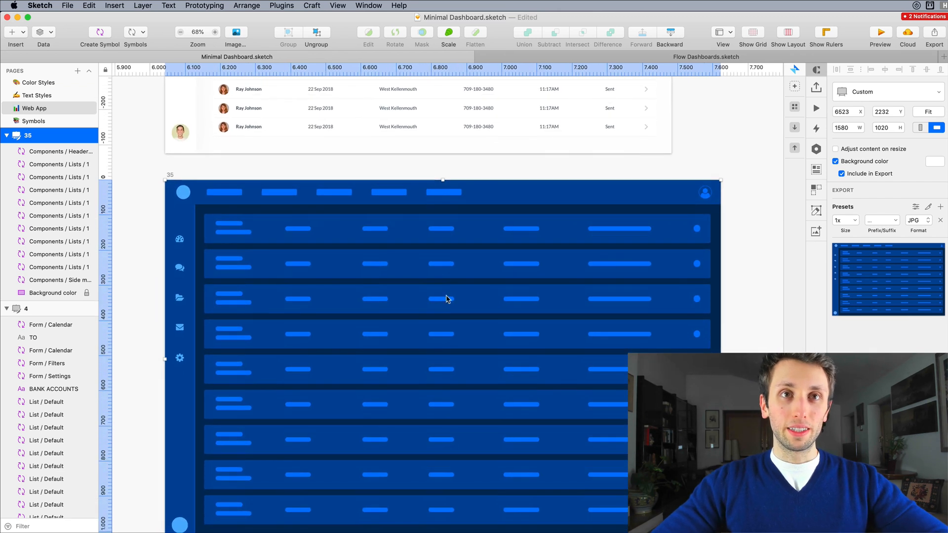
pyautogui.hscroll(-2, 380, 283)
pyautogui.scroll(-1, 380, 283)
pyautogui.scroll(-1, 381, 283)
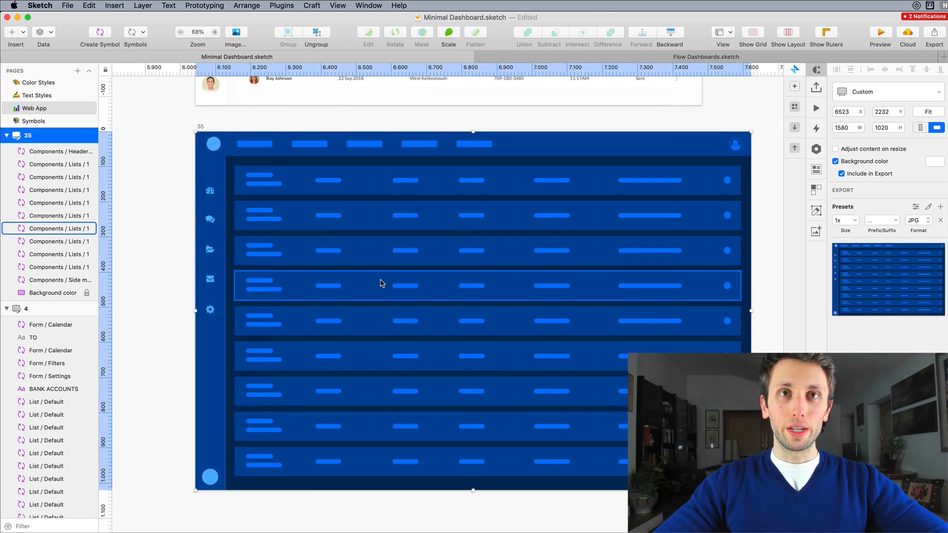
pyautogui.scroll(2, 380, 283)
pyautogui.hscroll(2, 380, 283)
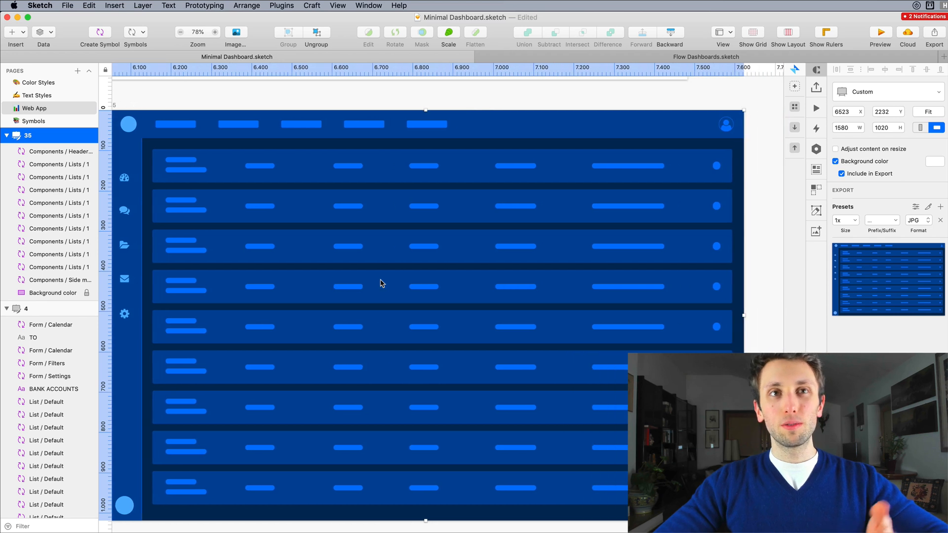
pyautogui.scroll(-1, 381, 283)
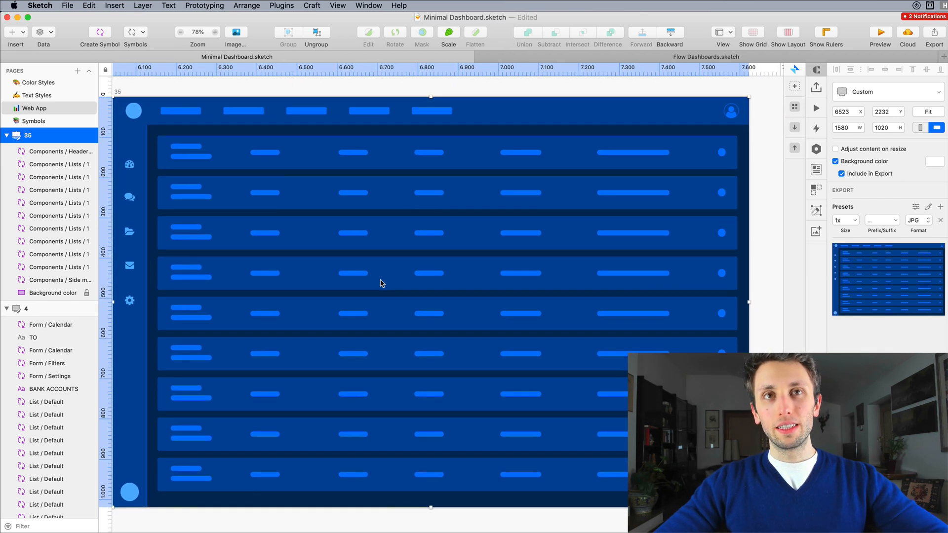
pyautogui.hscroll(-1, 380, 283)
pyautogui.scroll(-1, 381, 283)
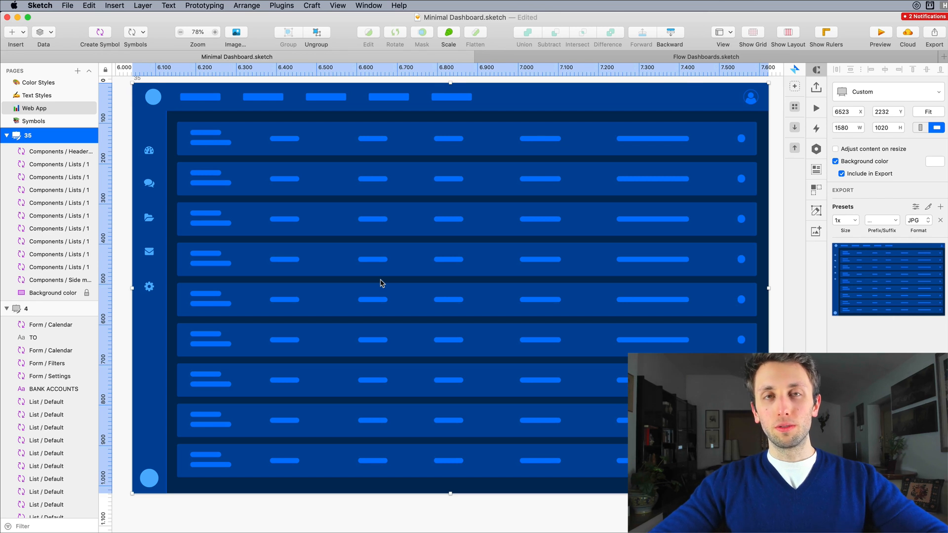
pyautogui.hscroll(-1, 381, 283)
pyautogui.scroll(1, 380, 283)
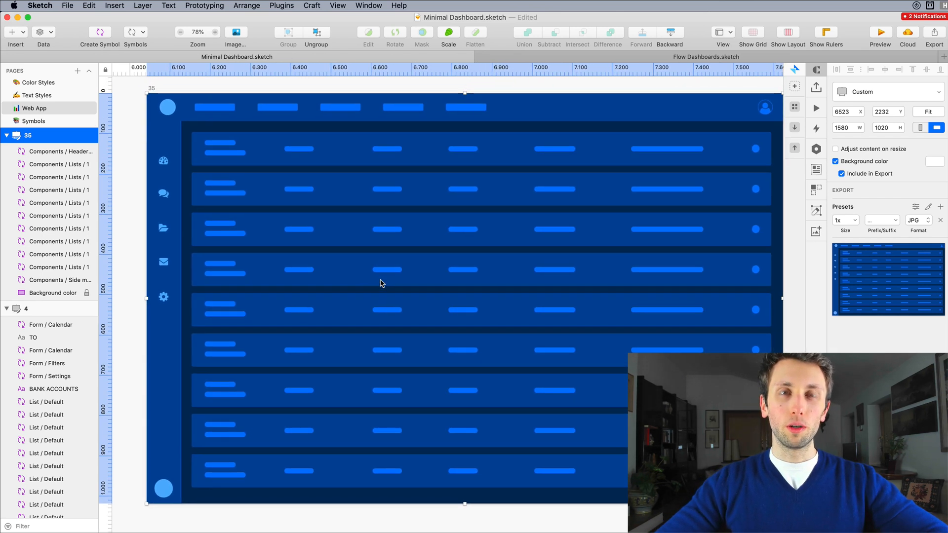
pyautogui.scroll(2, 381, 283)
pyautogui.scroll(-3, 381, 282)
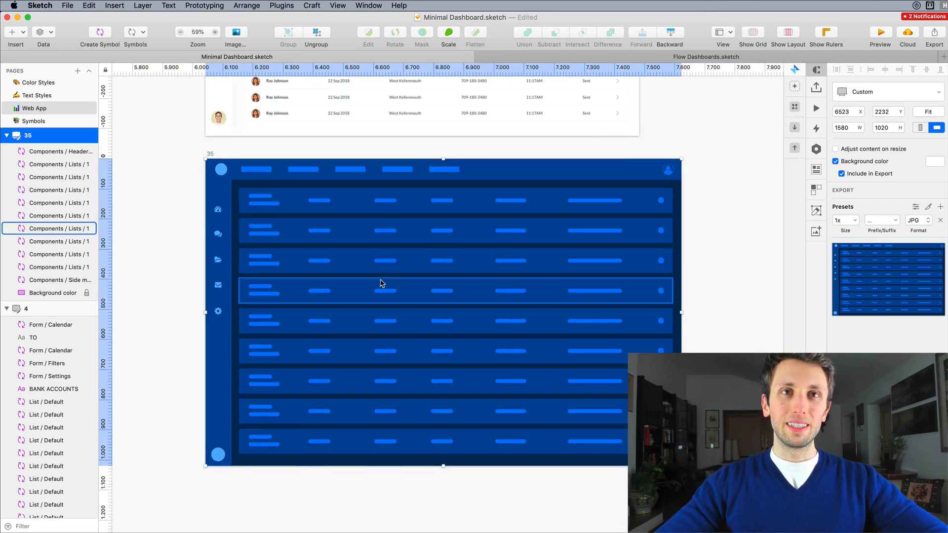
# Delete the selected wireframe artboard 35 beneath the BANK ACCOUNTS screen
pyautogui.scroll(10, 380, 283)
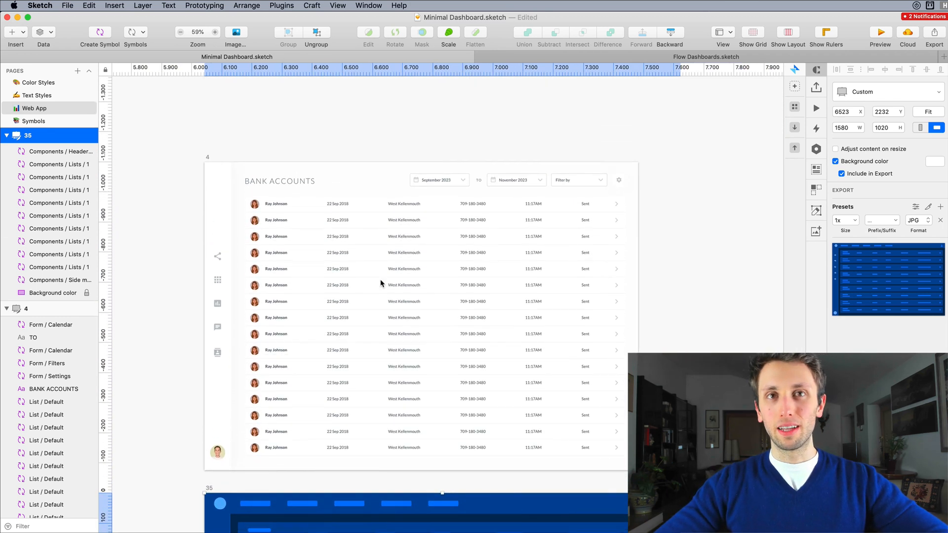
pyautogui.scroll(-2, 380, 283)
pyautogui.hscroll(-2, 380, 283)
pyautogui.press('Delete')
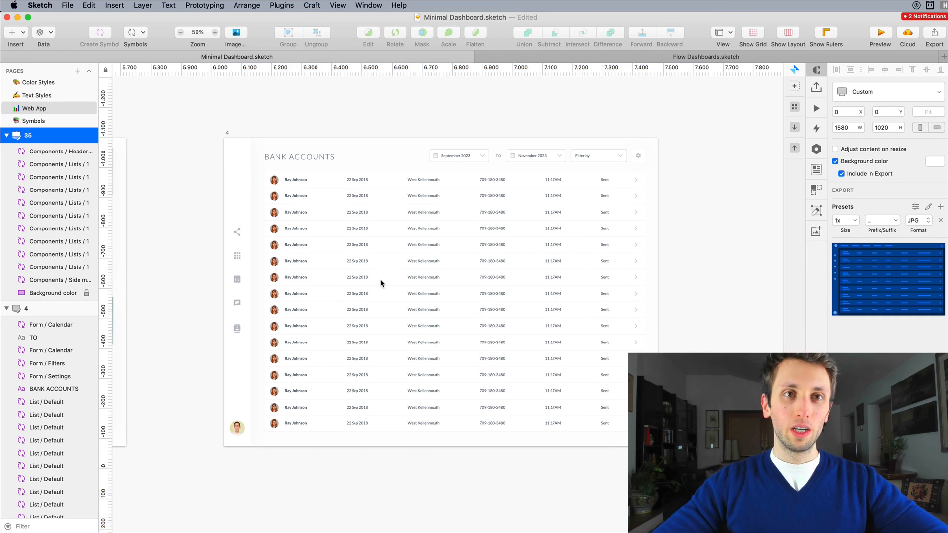
# Select all List / Default rows and fill their avatars with varied face photos and their name texts with random names
pyautogui.scroll(3, 373, 274)
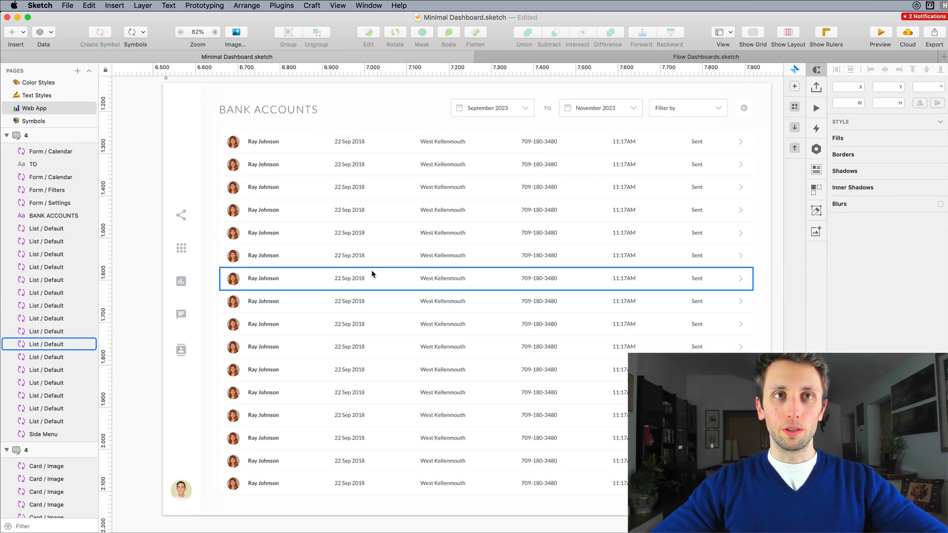
pyautogui.moveTo(206, 141); pyautogui.dragTo(283, 484)
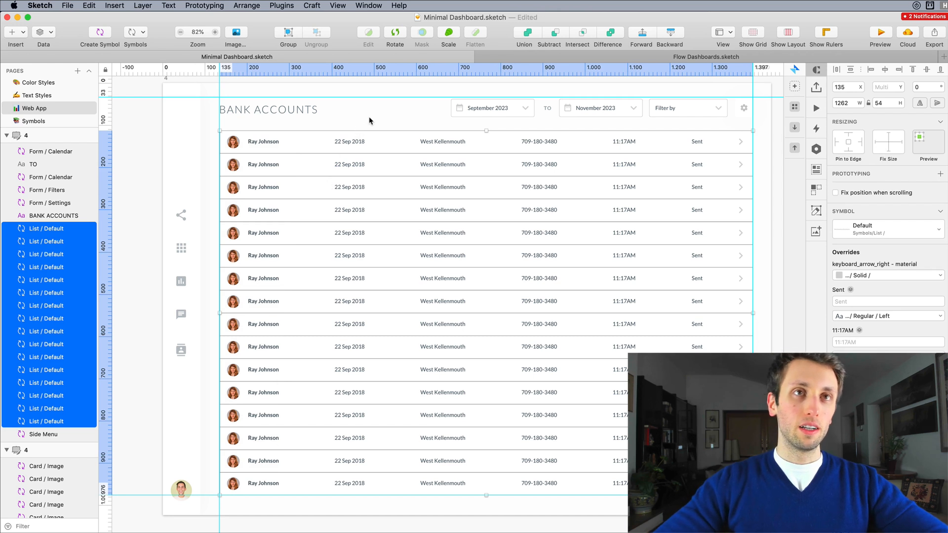
pyautogui.hscroll(-2, 368, 116)
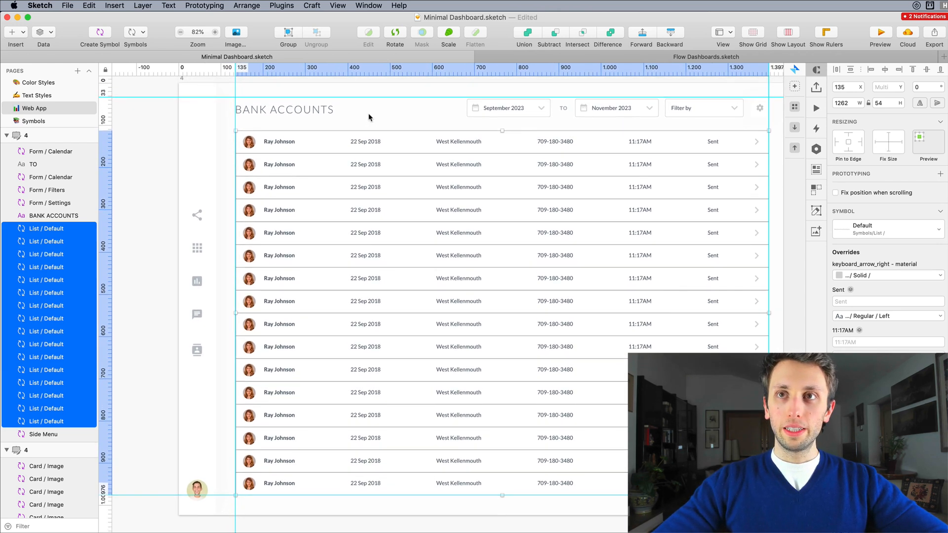
pyautogui.scroll(-5, 884, 272)
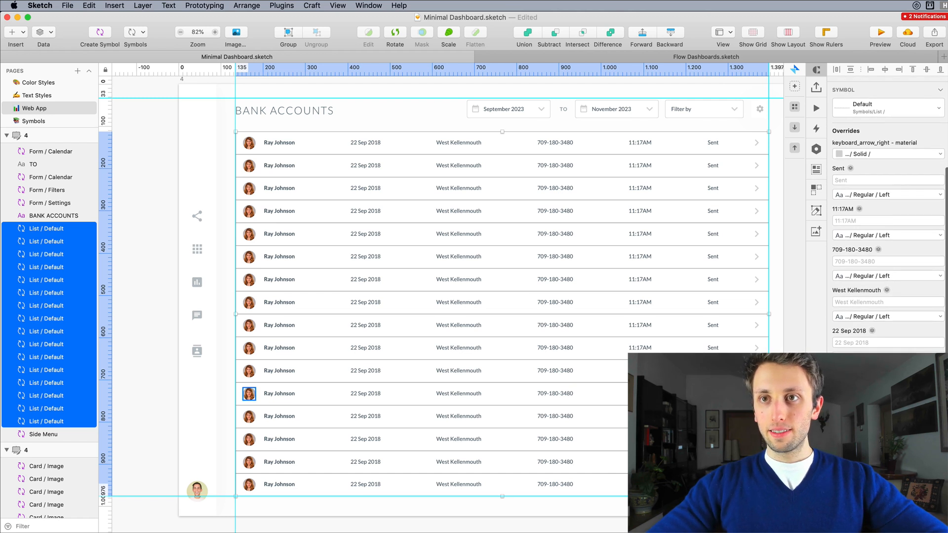
pyautogui.press('ctrl+super+d')
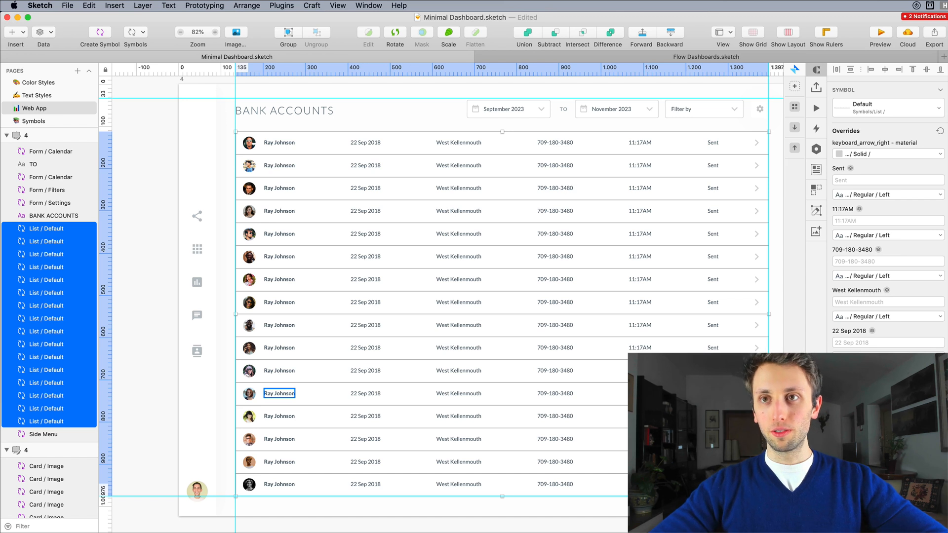
pyautogui.press('super+shift+d')
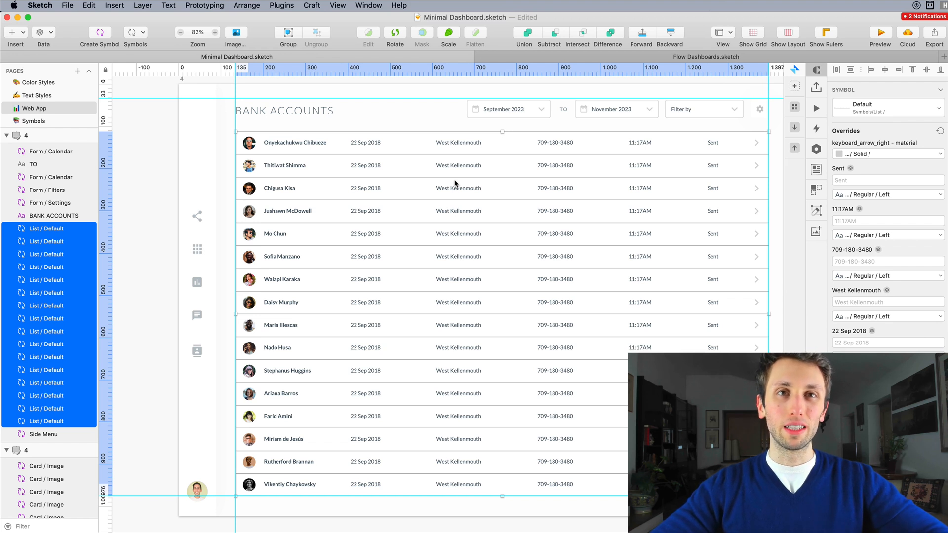
pyautogui.scroll(2, 454, 184)
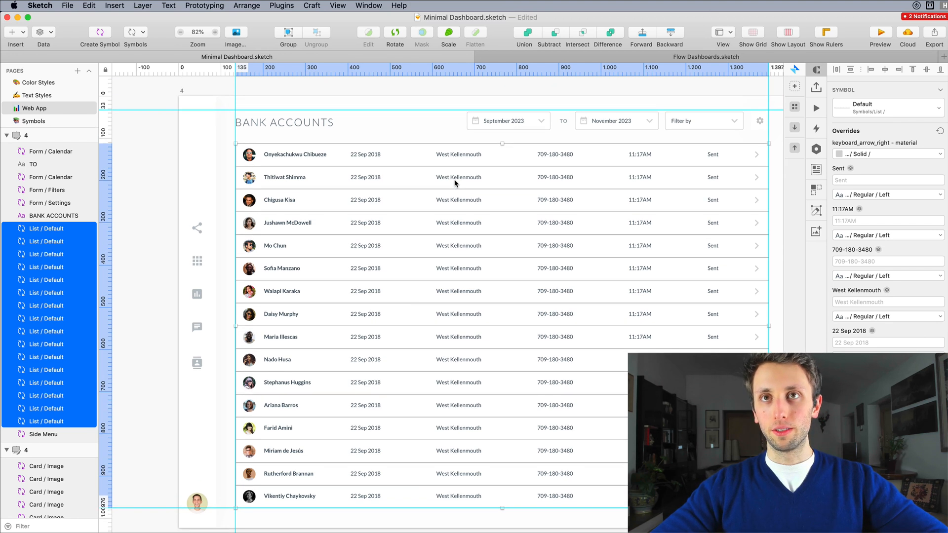
pyautogui.hscroll(4, 455, 183)
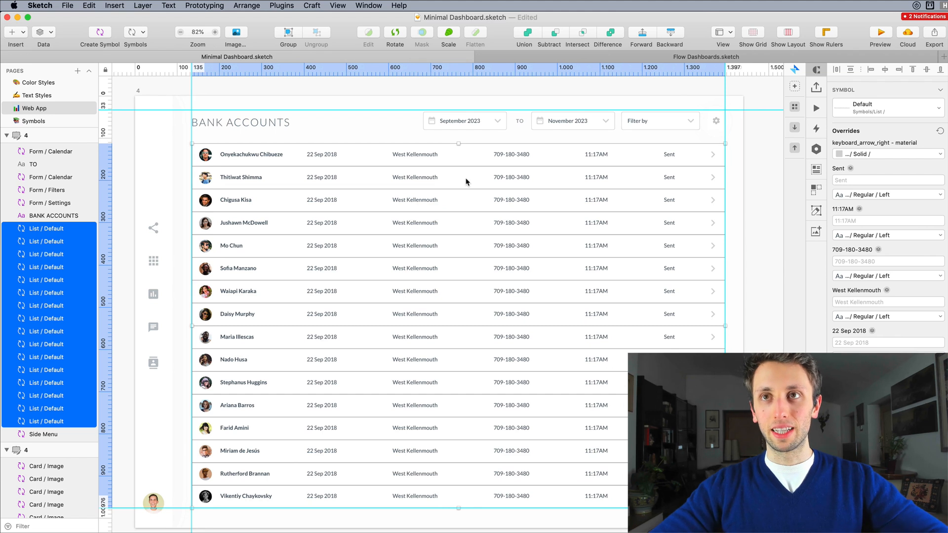
pyautogui.click(40, 35)
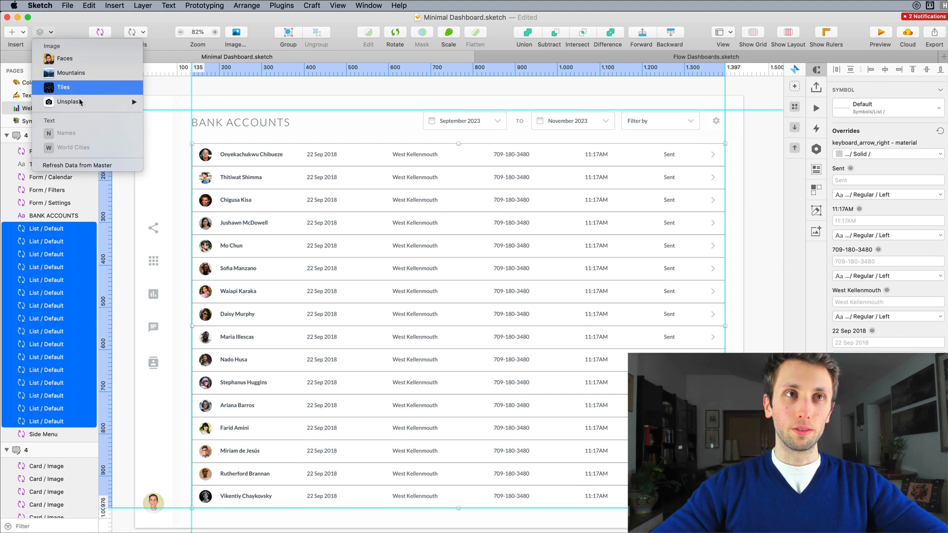
pyautogui.moveTo(69, 101)
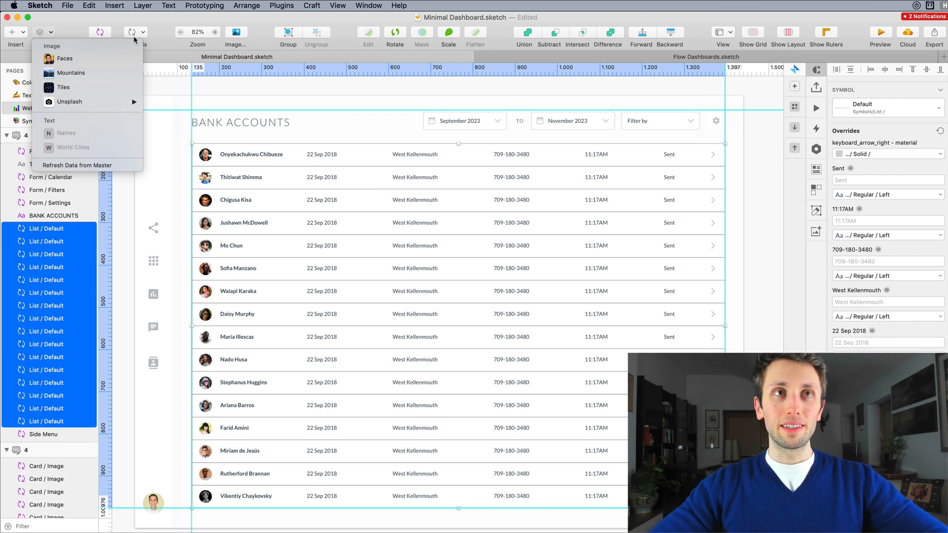
pyautogui.click(817, 178)
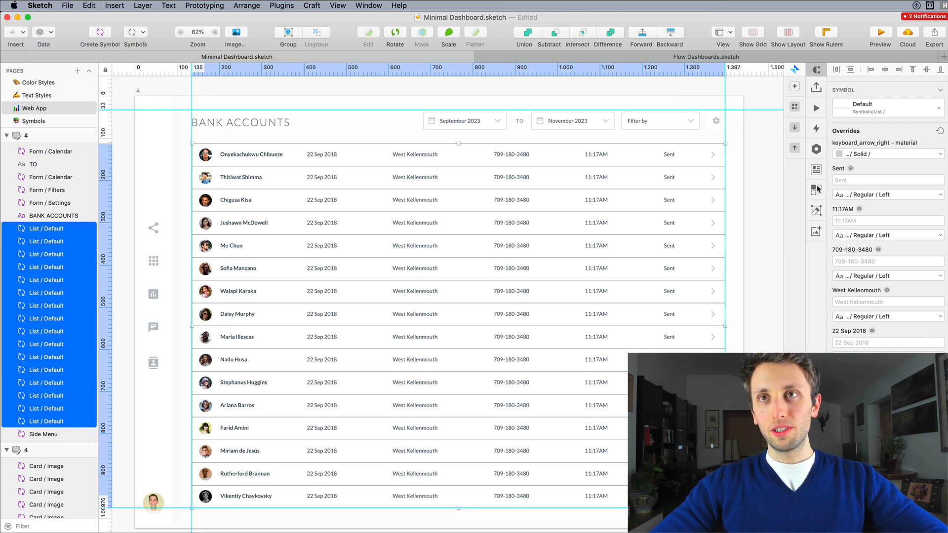
# Fill the 22 Sep 2018 text layer of the selected rows with custom Dates data in the DD MMM Y format
pyautogui.click(817, 169)
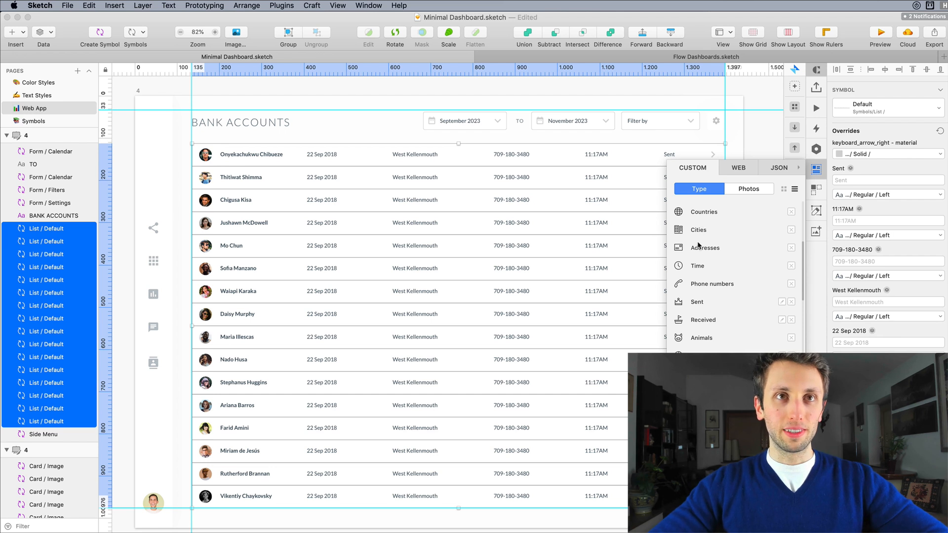
pyautogui.scroll(-5, 711, 300)
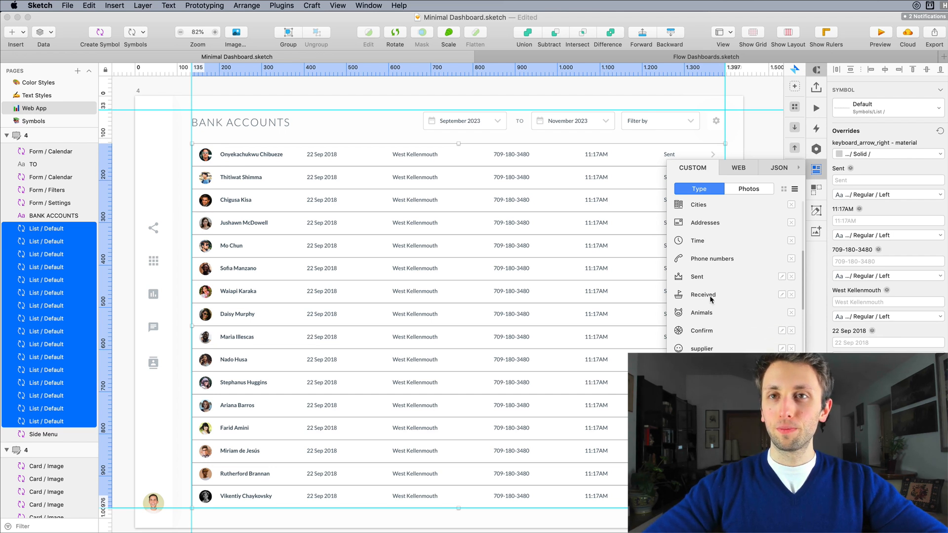
pyautogui.scroll(5, 709, 293)
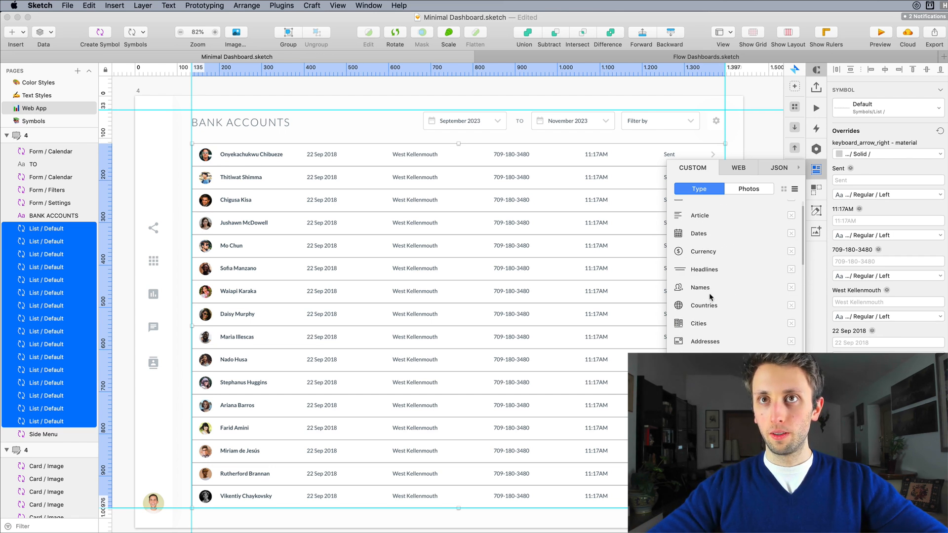
pyautogui.click(699, 233)
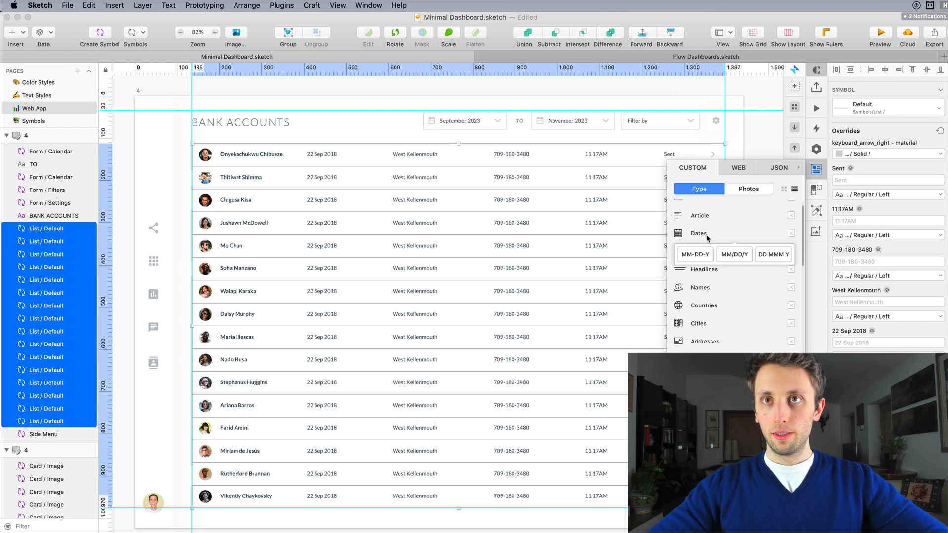
pyautogui.click(771, 255)
pyautogui.click(672, 215)
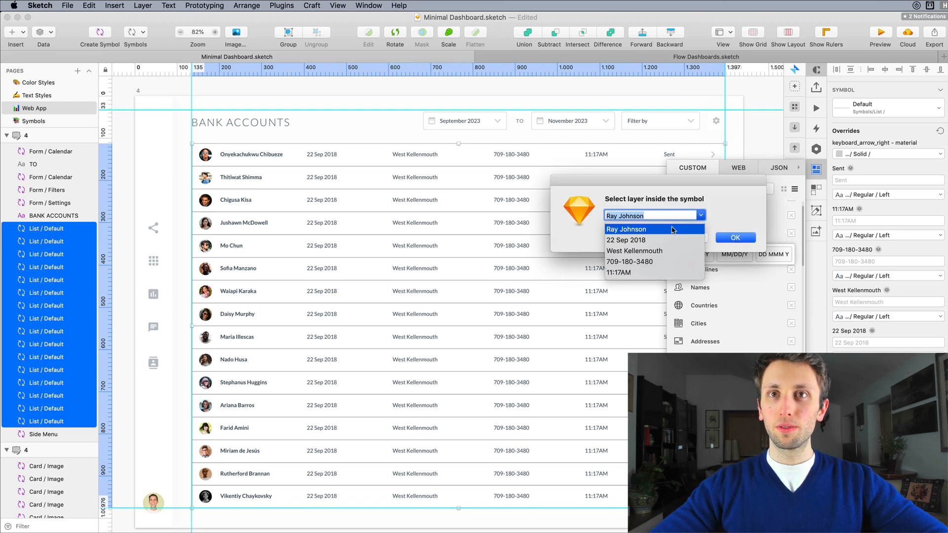
pyautogui.click(674, 241)
pyautogui.click(734, 238)
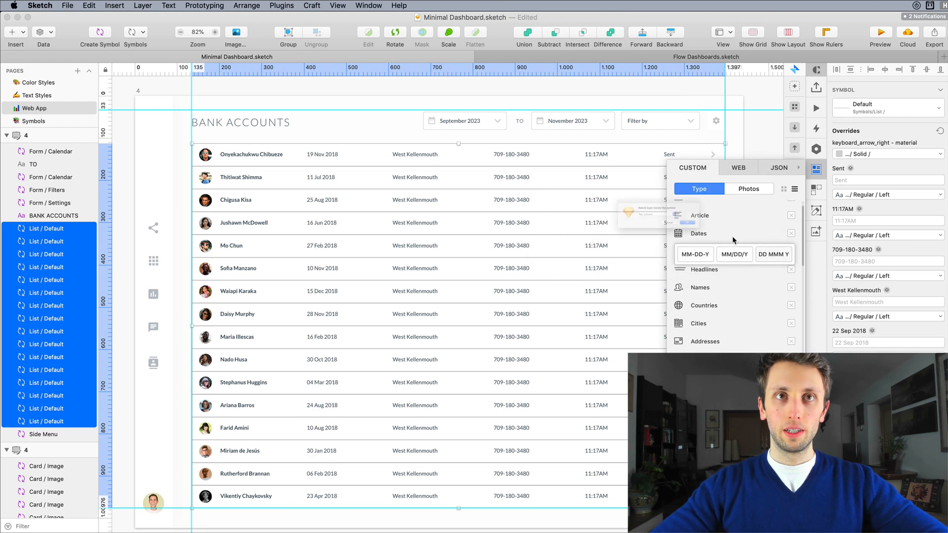
pyautogui.click(680, 239)
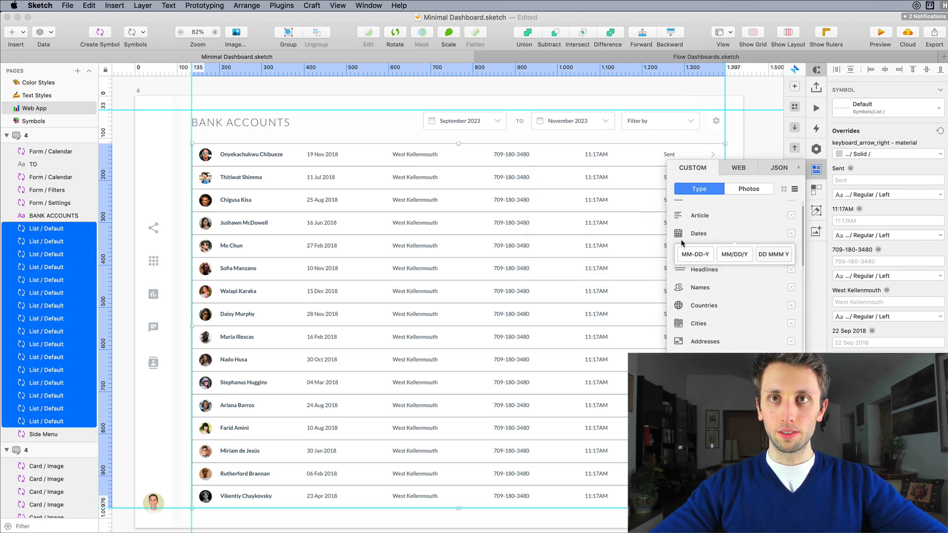
pyautogui.click(683, 241)
pyautogui.click(683, 241)
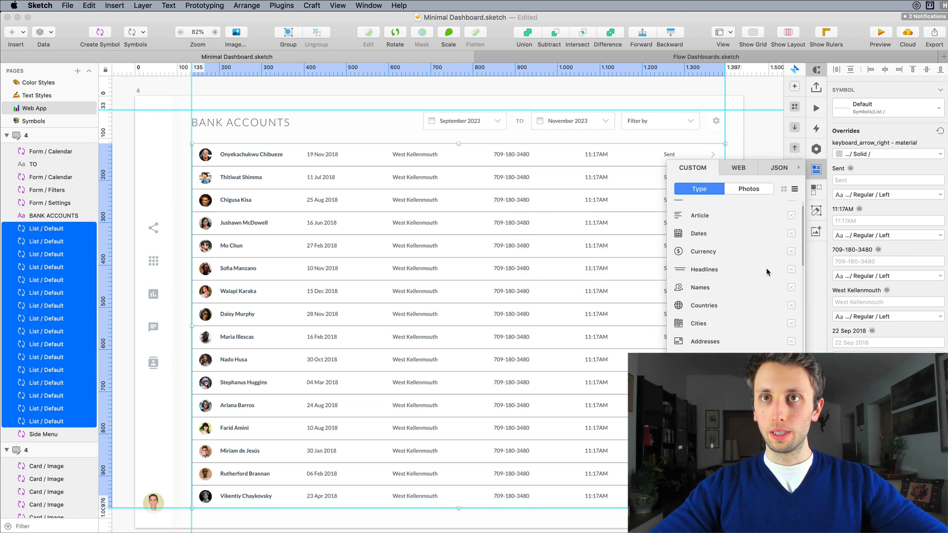
pyautogui.scroll(1, 767, 272)
pyautogui.scroll(-3, 742, 284)
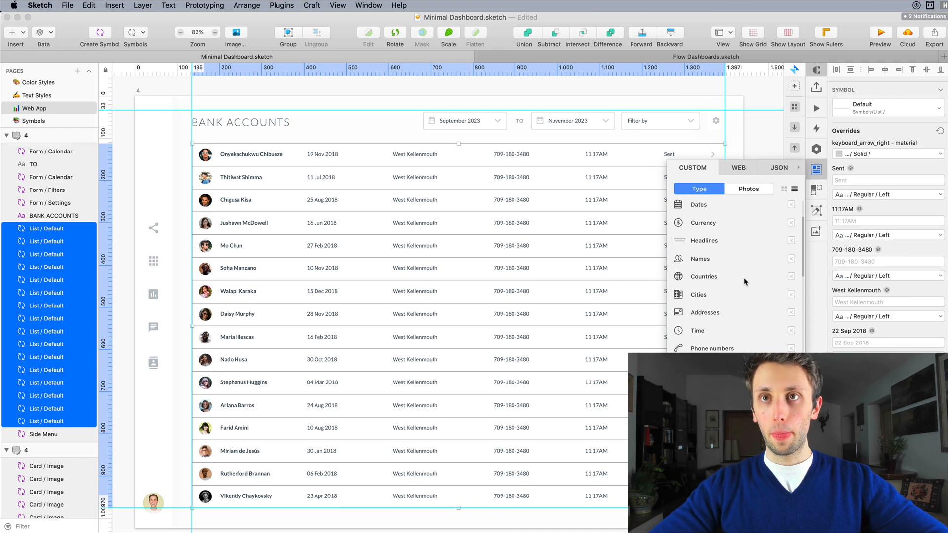
# Fill the West Kellenmouth text layer of the selected list rows with custom Countries data
pyautogui.click(701, 276)
pyautogui.click(700, 216)
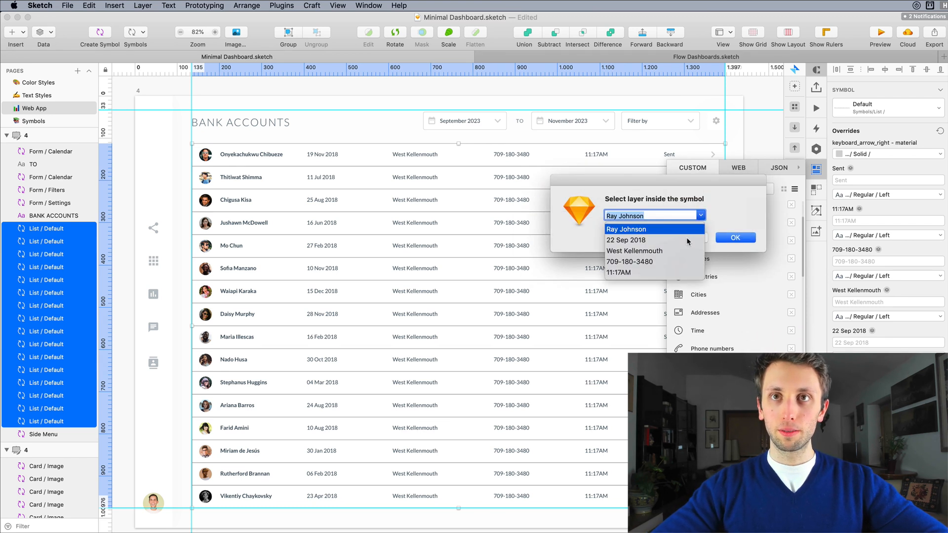
pyautogui.click(681, 247)
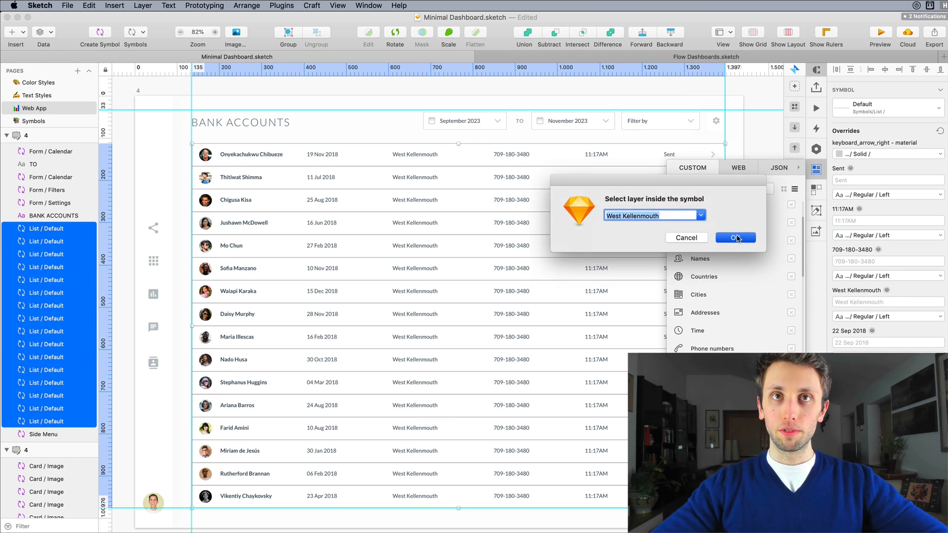
pyautogui.click(736, 238)
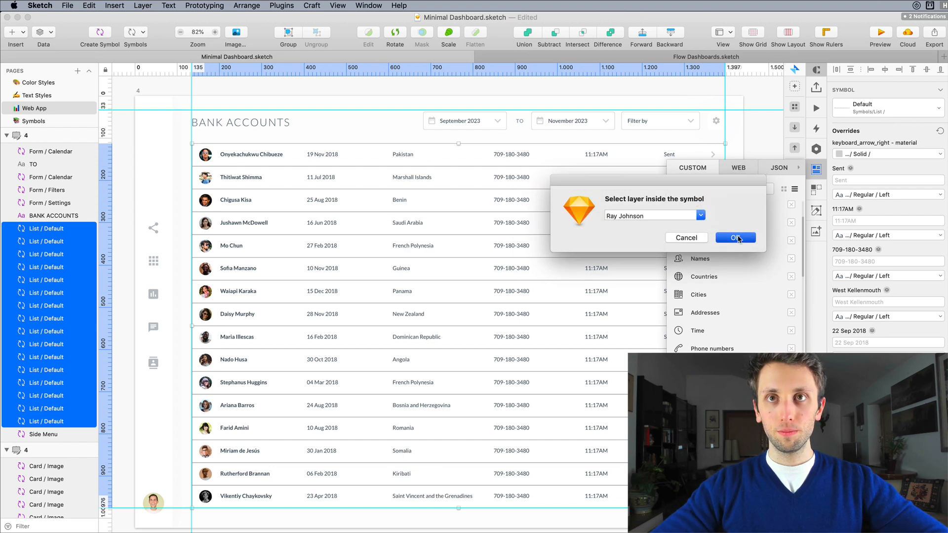
pyautogui.click(736, 238)
pyautogui.click(736, 238)
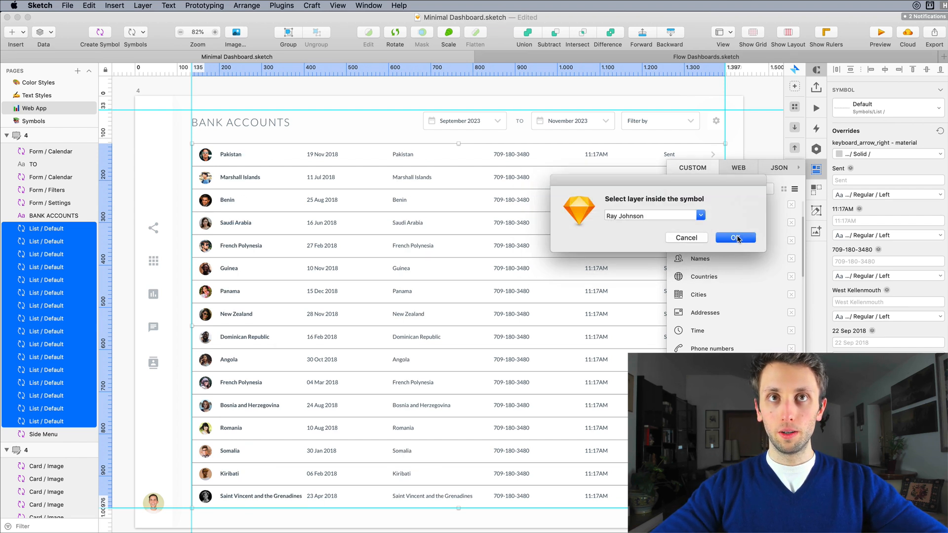
pyautogui.click(689, 239)
pyautogui.click(690, 238)
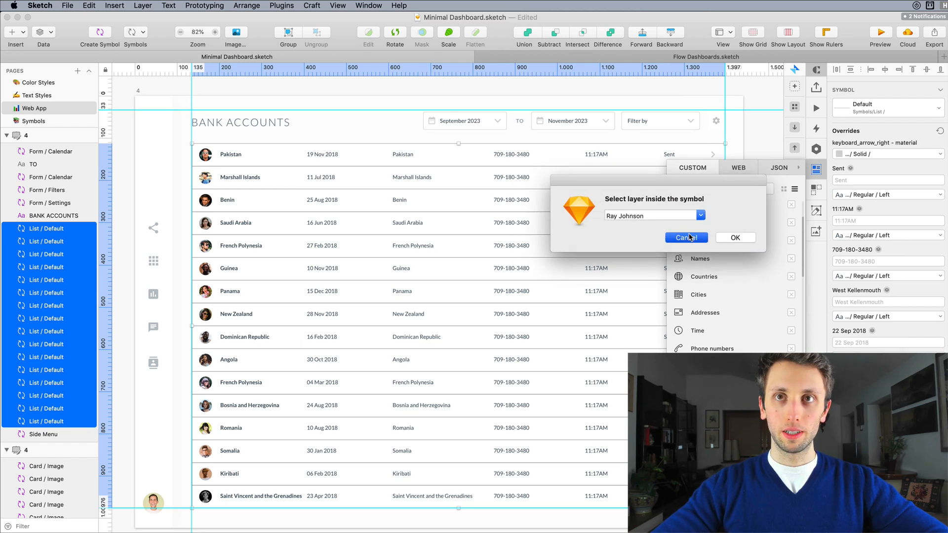
pyautogui.click(689, 238)
pyautogui.click(688, 239)
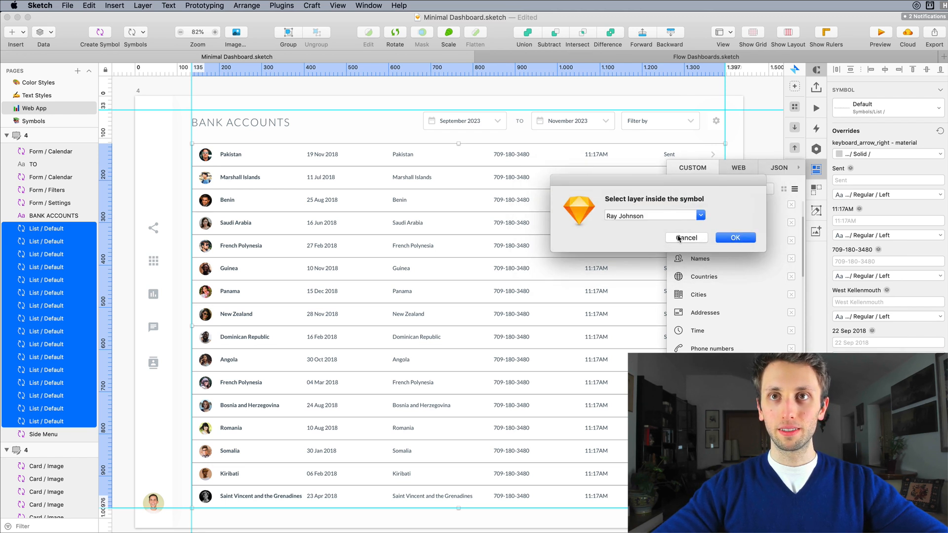
pyautogui.click(683, 239)
pyautogui.click(679, 239)
pyautogui.click(680, 239)
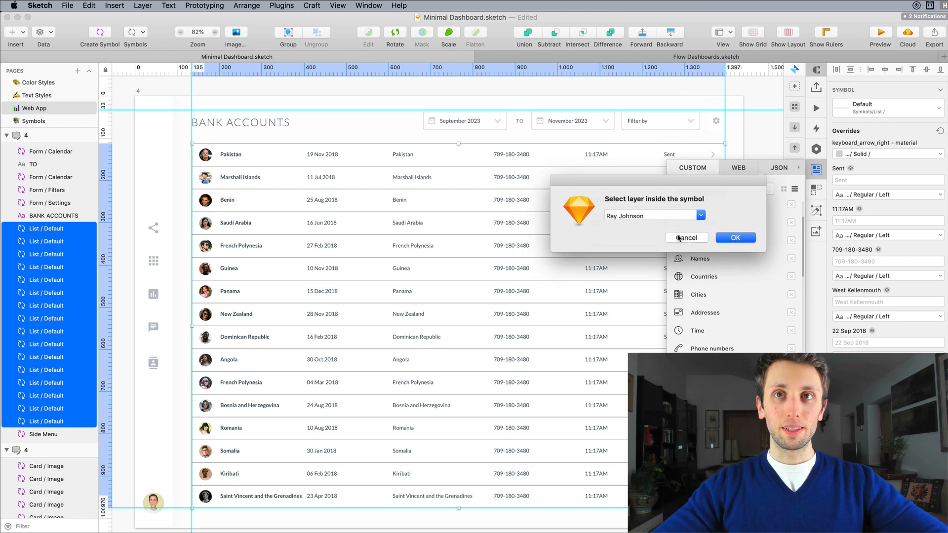
pyautogui.click(681, 239)
pyautogui.click(680, 239)
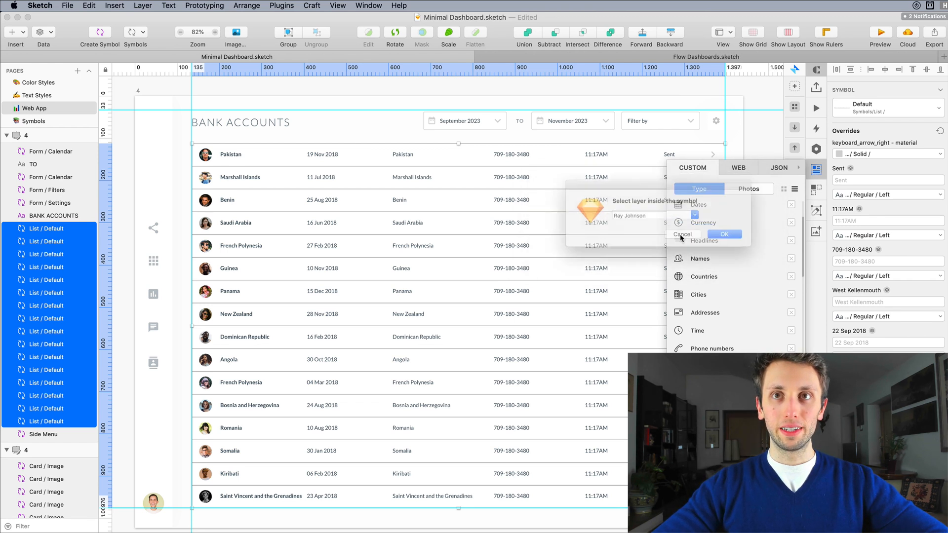
pyautogui.click(680, 238)
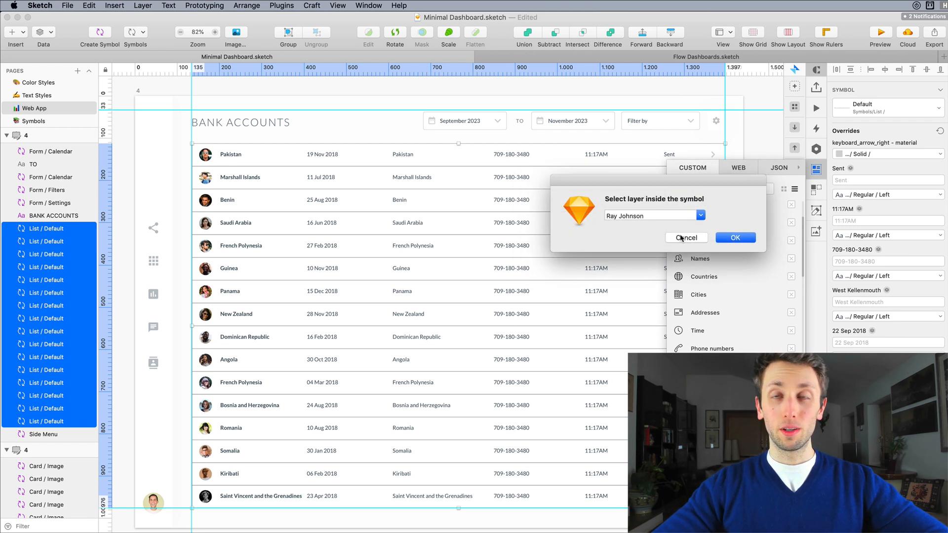
pyautogui.click(681, 239)
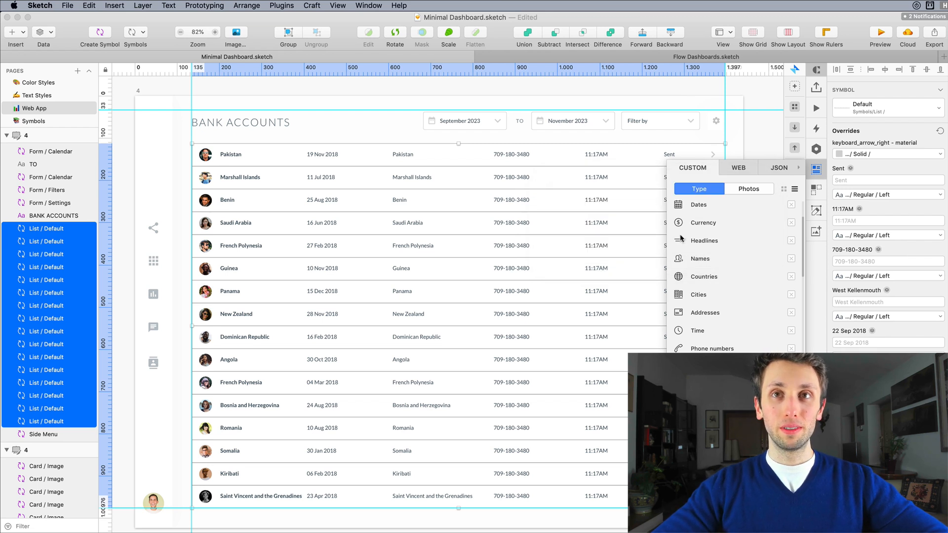
# Undo the accidental country fill on the rows' name texts and deselect the rows
pyautogui.click(332, 140)
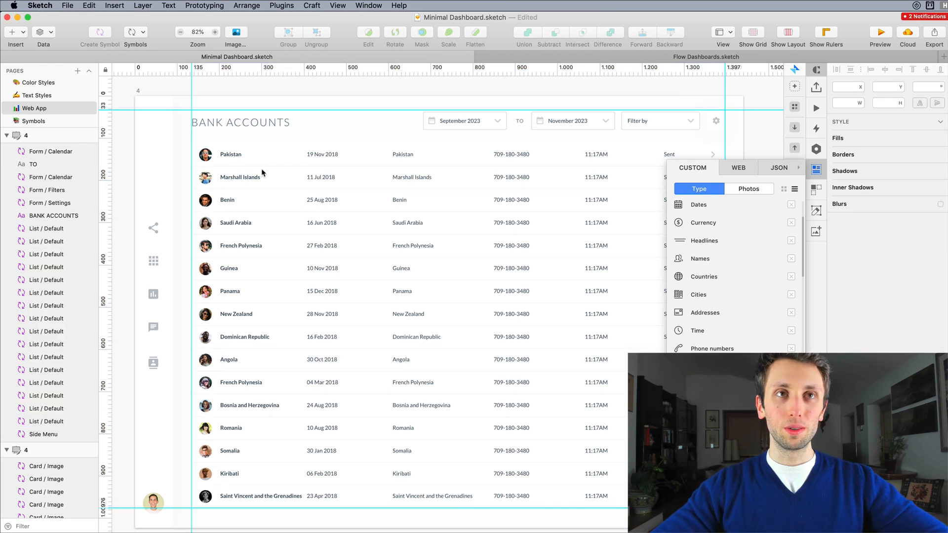
pyautogui.press('super+z')
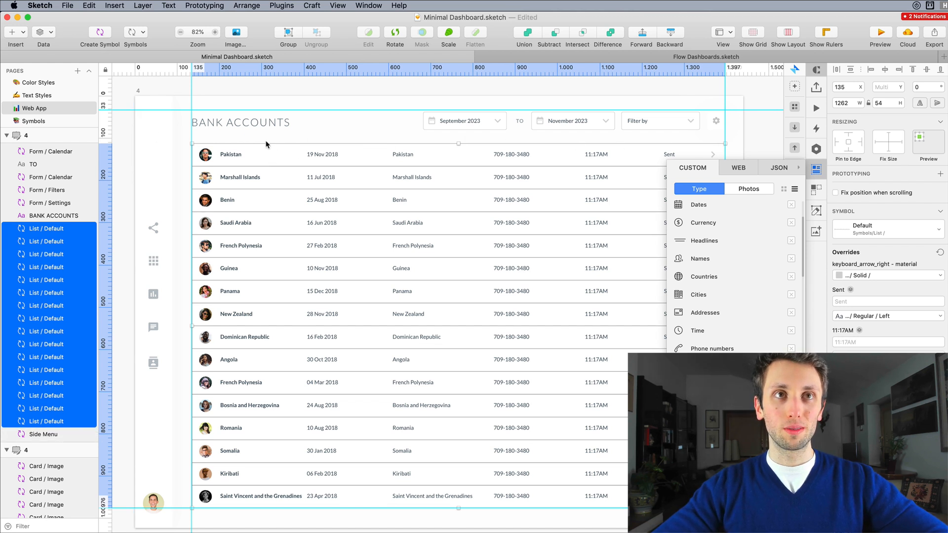
pyautogui.press('super+z')
pyautogui.click(309, 140)
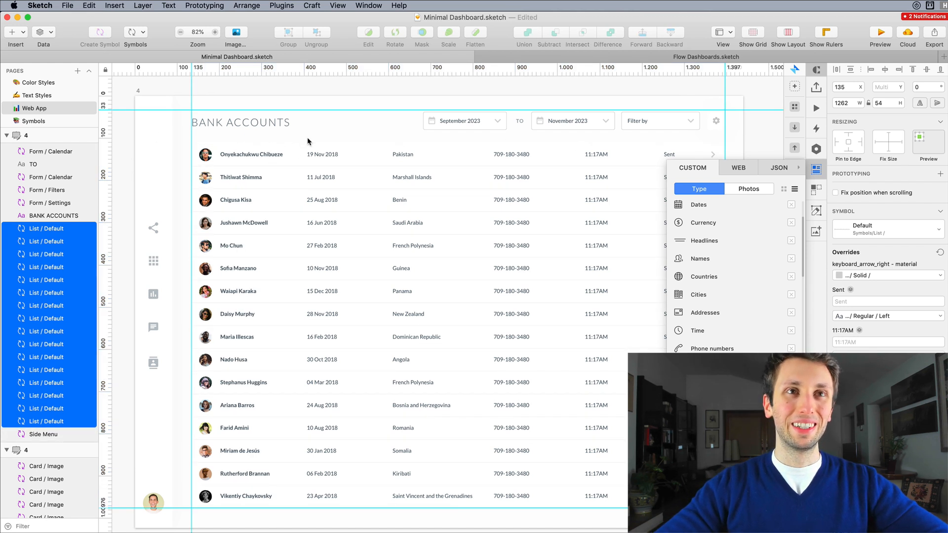
# Open the List / Default symbol from the first row and place a duplicate of its artboard 28 px above the original
pyautogui.click(242, 161)
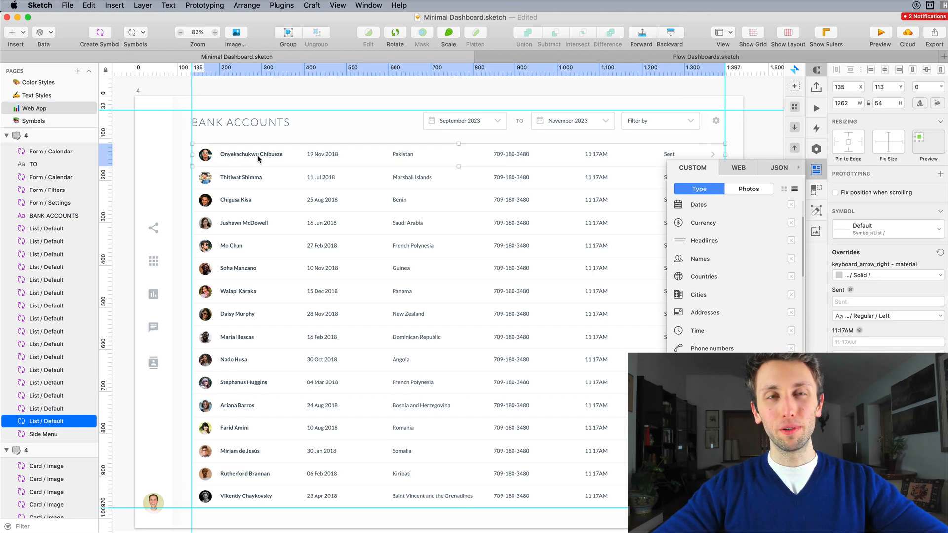
pyautogui.scroll(-1, 257, 155)
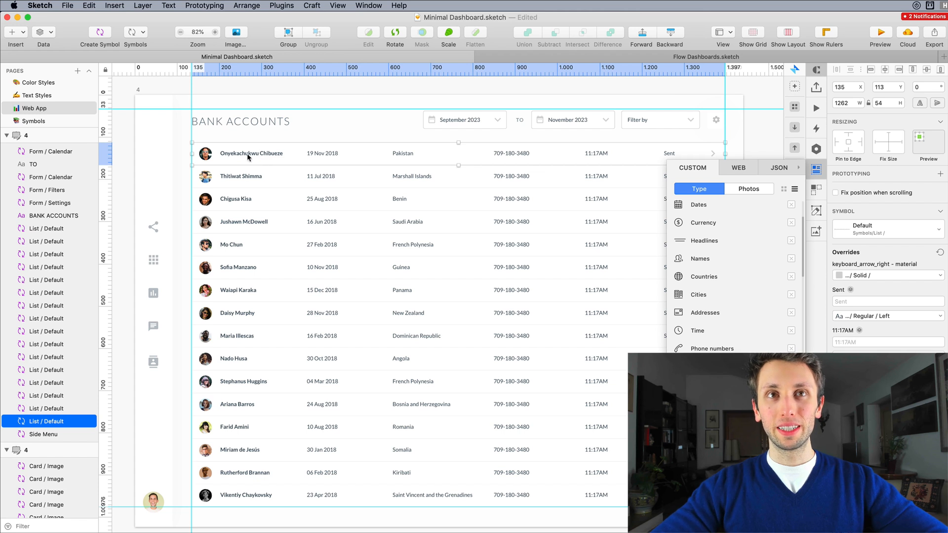
pyautogui.scroll(2, 253, 154)
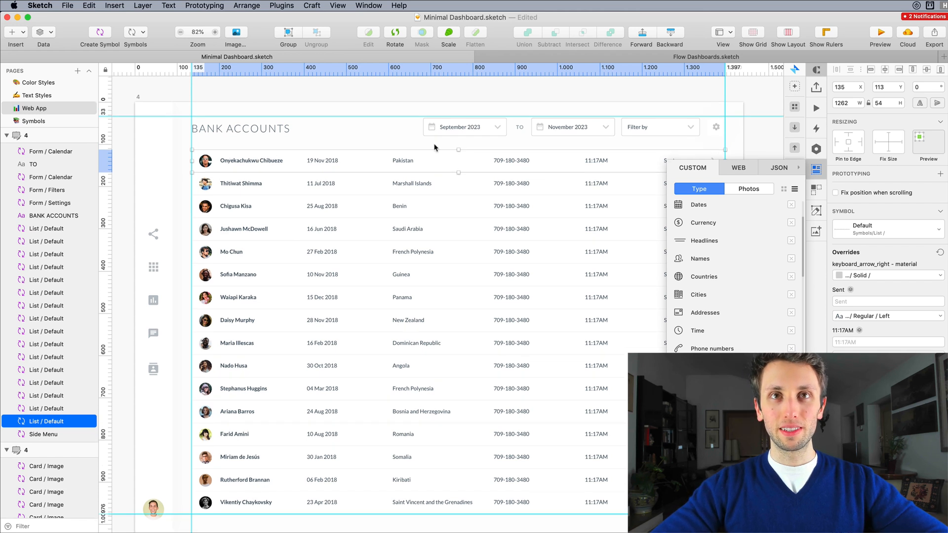
pyautogui.doubleClick(289, 159)
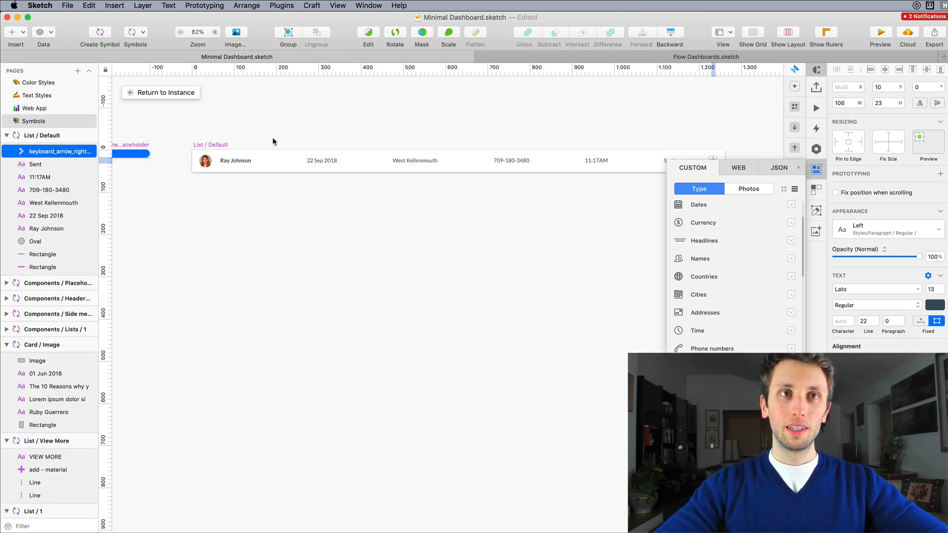
pyautogui.click(208, 156)
pyautogui.scroll(5, 207, 156)
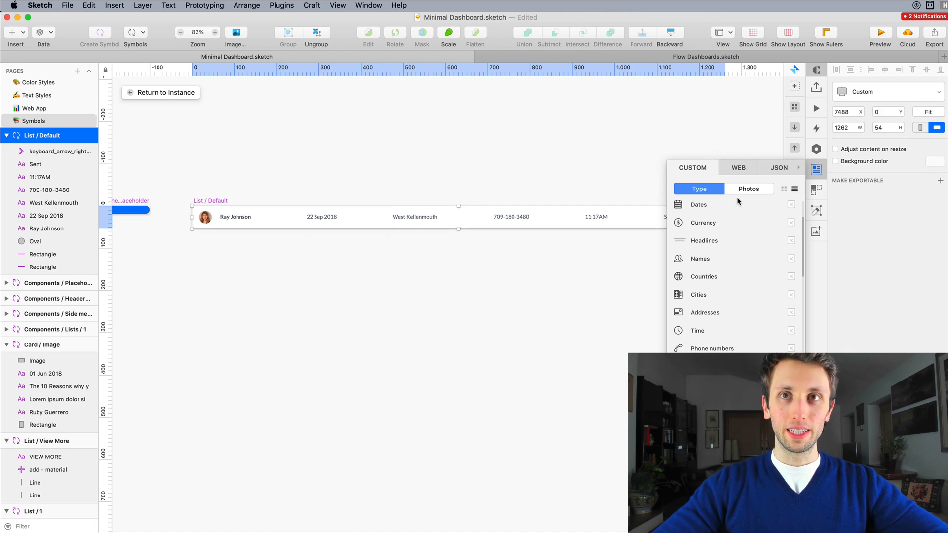
pyautogui.click(815, 170)
pyautogui.moveTo(306, 225); pyautogui.dragTo(301, 191)
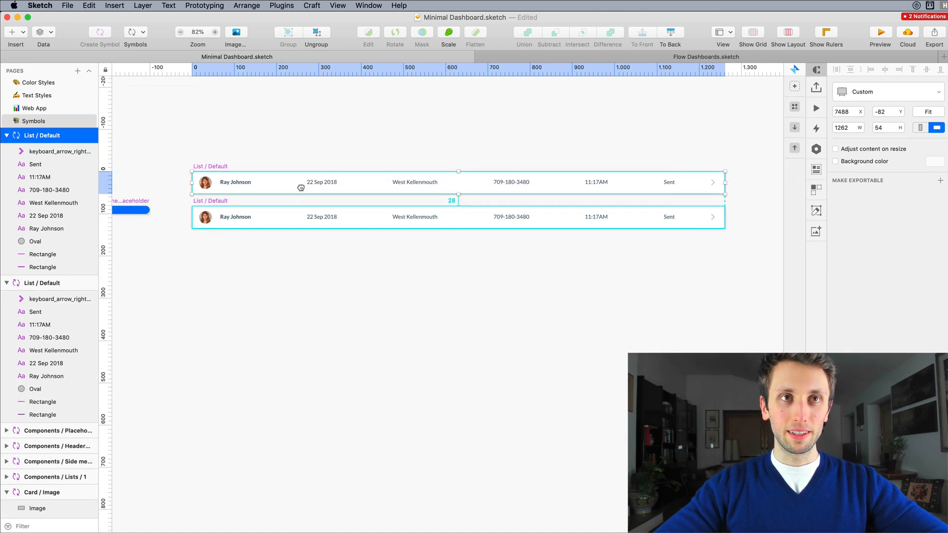
# Rename the duplicated symbol artboard as List / Label
pyautogui.scroll(-3, 243, 165)
pyautogui.scroll(5, 243, 165)
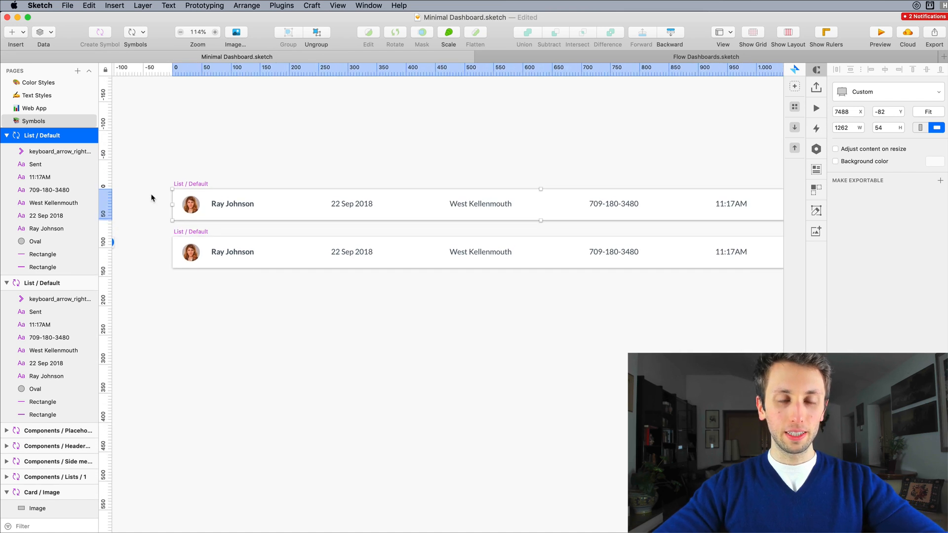
pyautogui.press('super+r')
pyautogui.hotkey('alt', 'BackSpace')
pyautogui.write('Label')
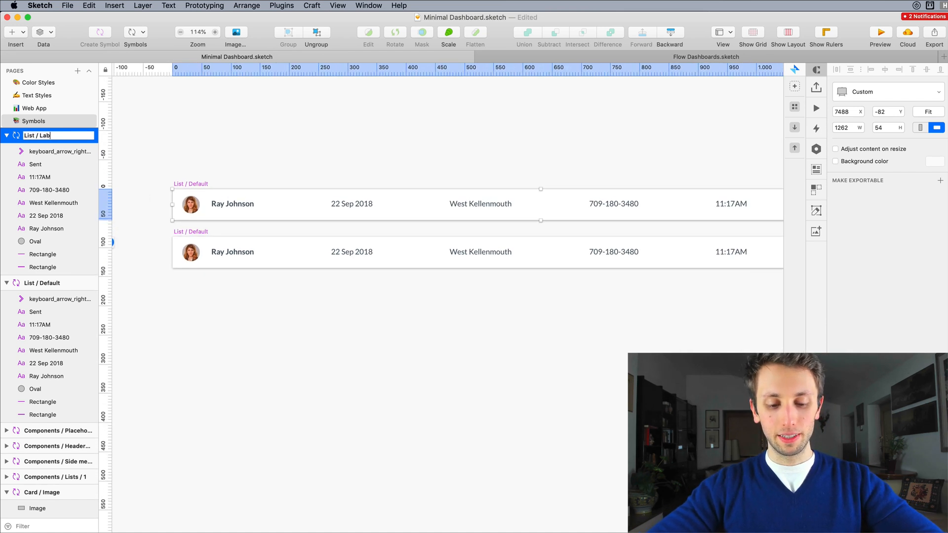
pyautogui.press('Return')
# Change the name text in the List / Label symbol to Full Name and delete its avatar oval
pyautogui.click(311, 155)
pyautogui.click(224, 207)
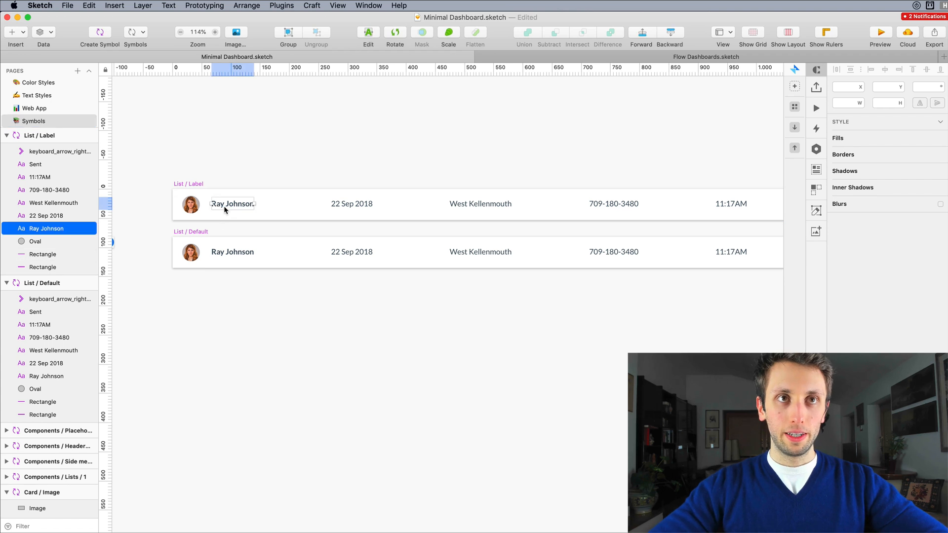
pyautogui.doubleClick(225, 207)
pyautogui.write('Name')
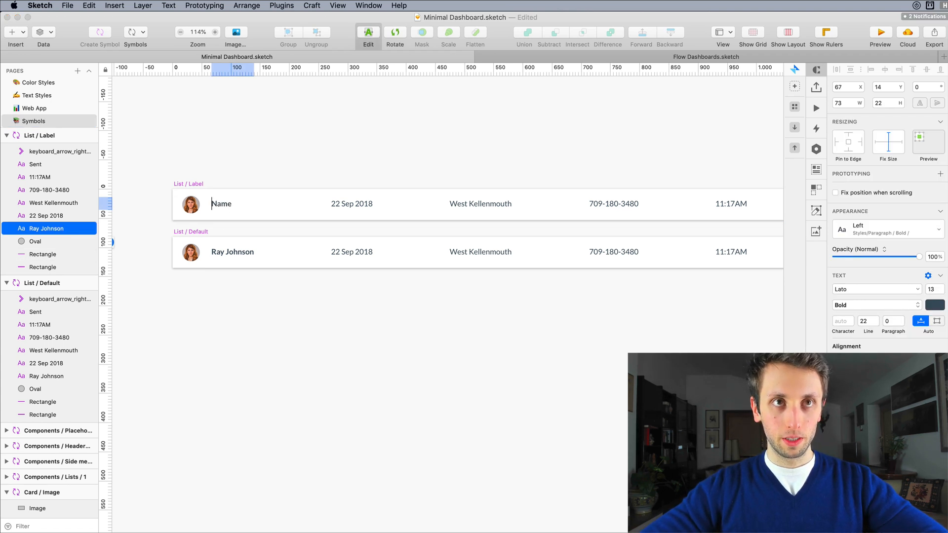
pyautogui.write('Full')
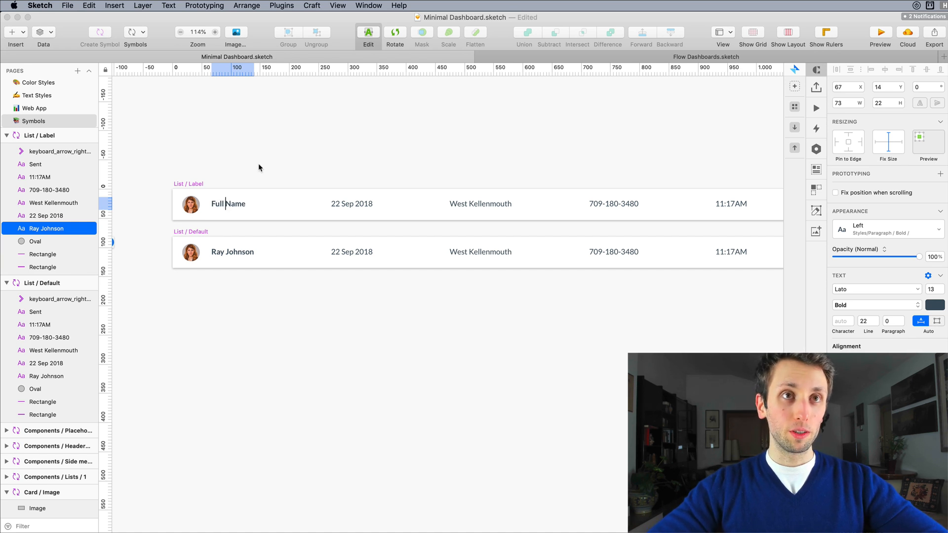
pyautogui.click(194, 204)
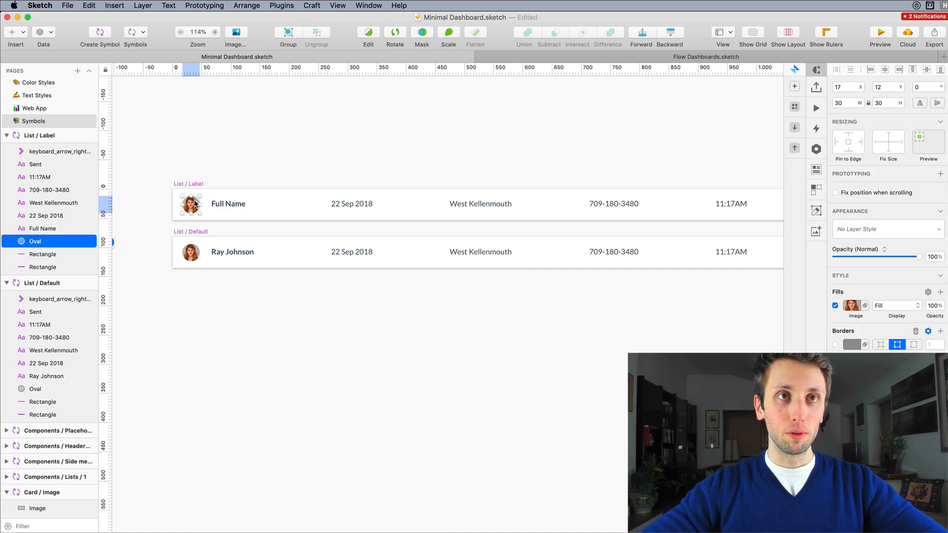
pyautogui.press('Delete')
# Change the date text in List / Label to Date and the West Kellenmouth text to Country
pyautogui.click(360, 205)
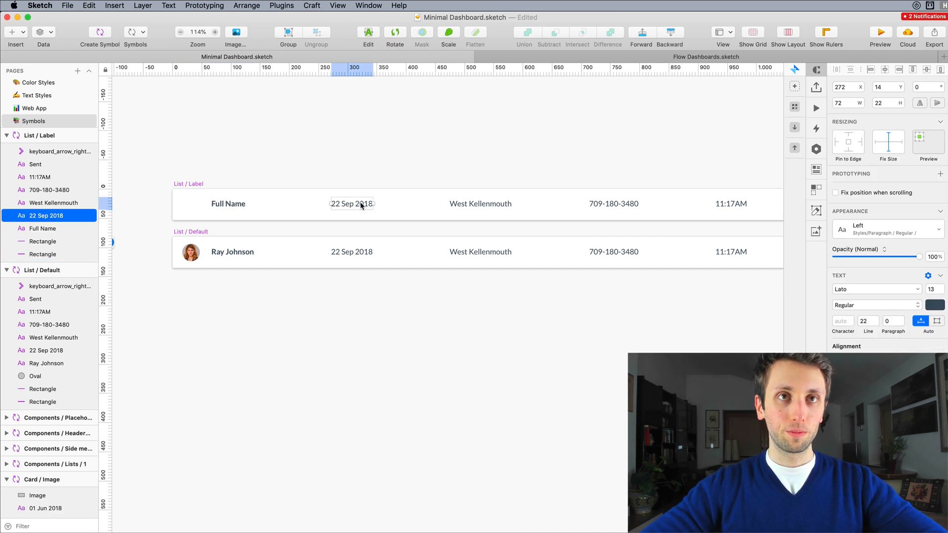
pyautogui.doubleClick(361, 205)
pyautogui.write('Date')
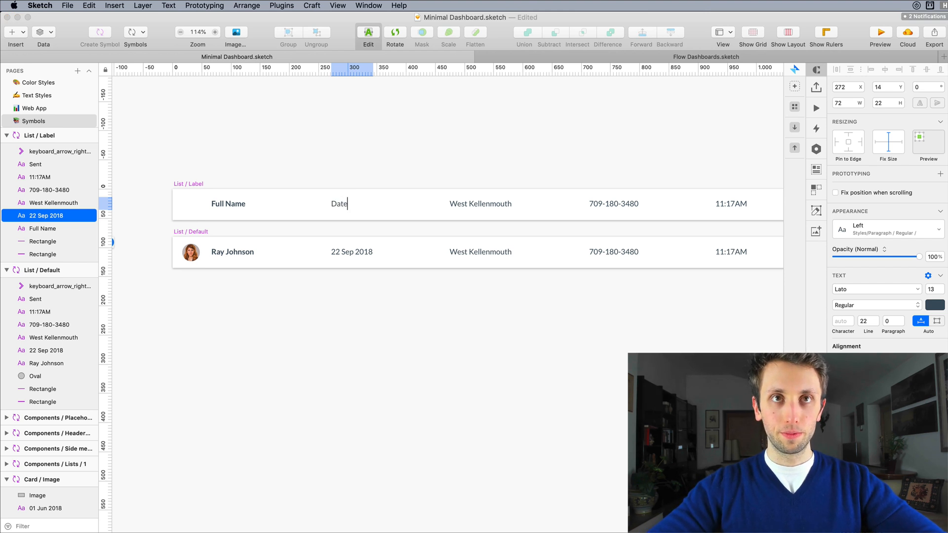
pyautogui.click(474, 205)
pyautogui.doubleClick(474, 205)
pyautogui.write('Co')
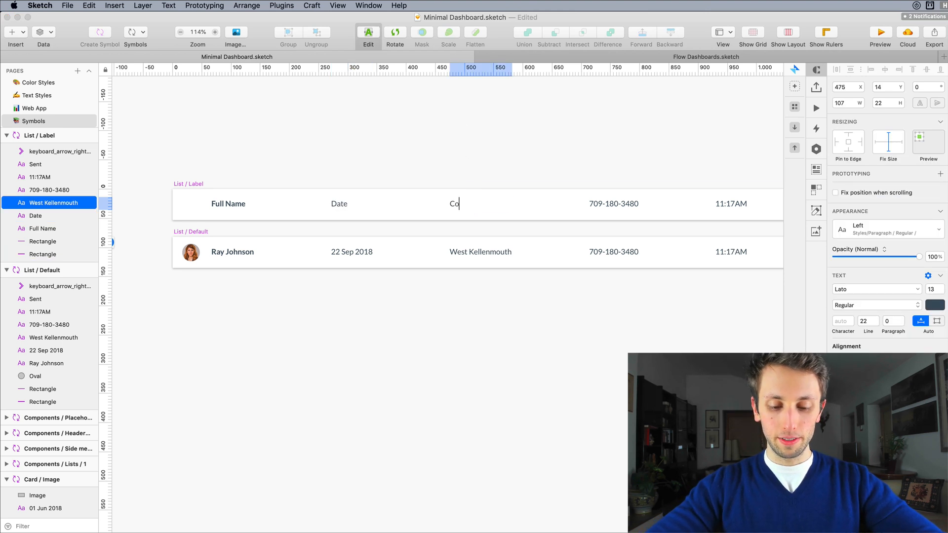
pyautogui.write('untry')
pyautogui.press('Escape')
# Change the phone text in List / Label to Phone number and the 11:17AM text to Time
pyautogui.hscroll(5, 480, 161)
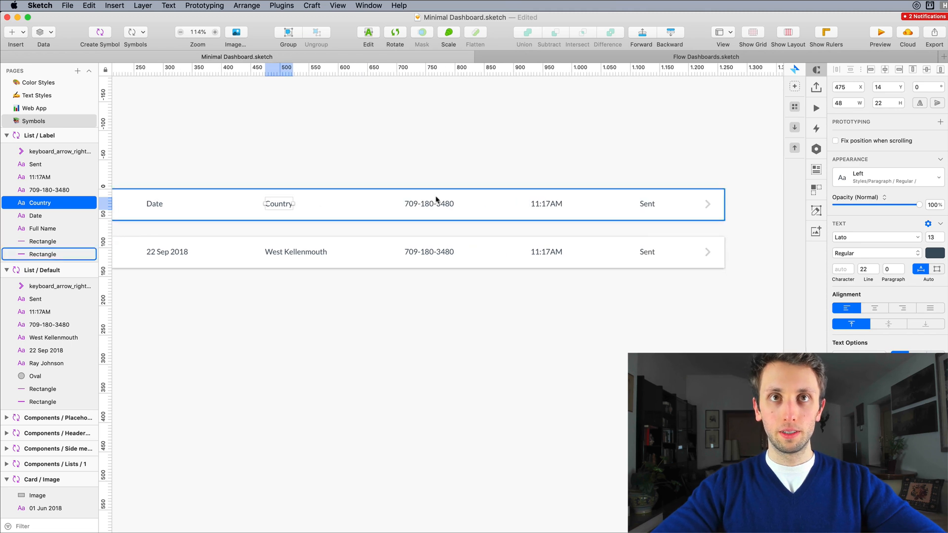
pyautogui.click(431, 207)
pyautogui.doubleClick(431, 207)
pyautogui.write('Phone')
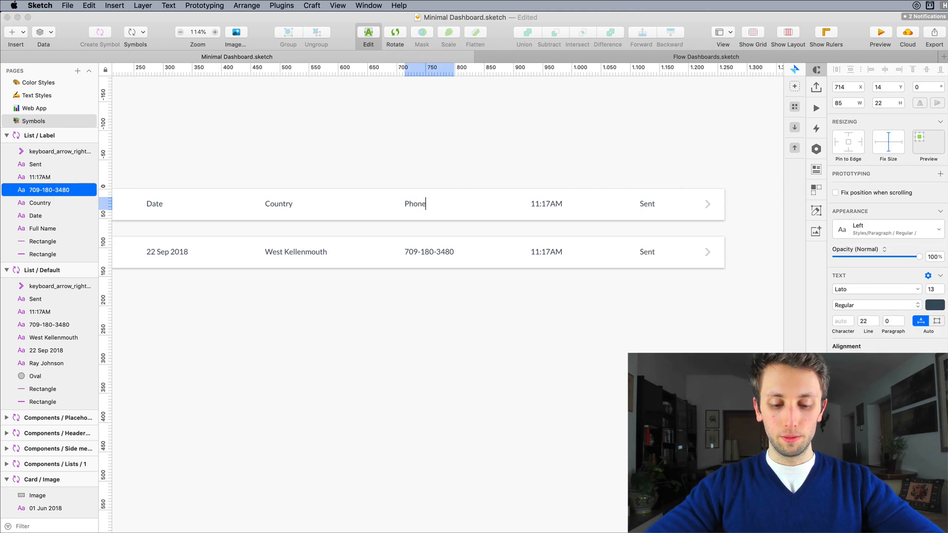
pyautogui.write(' number')
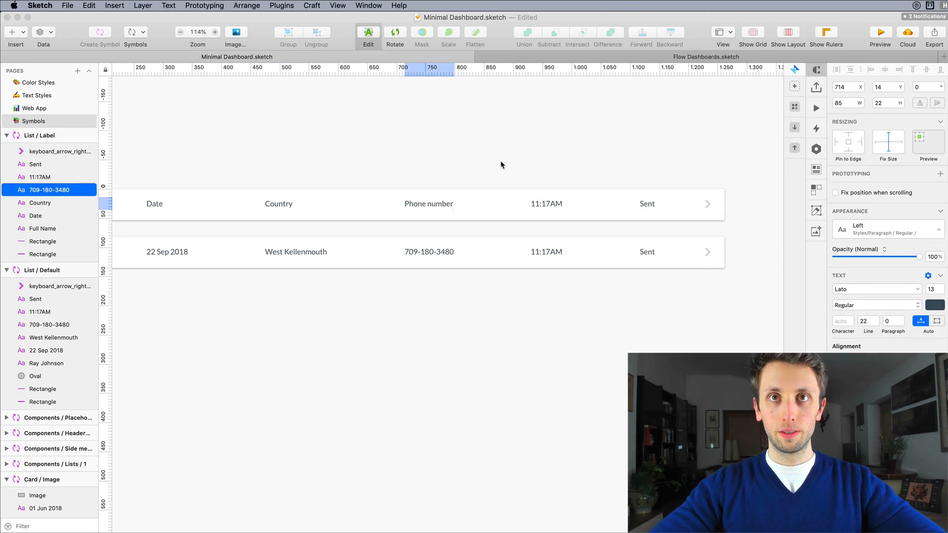
pyautogui.press('Escape')
pyautogui.click(544, 204)
pyautogui.doubleClick(544, 204)
pyautogui.write('Time')
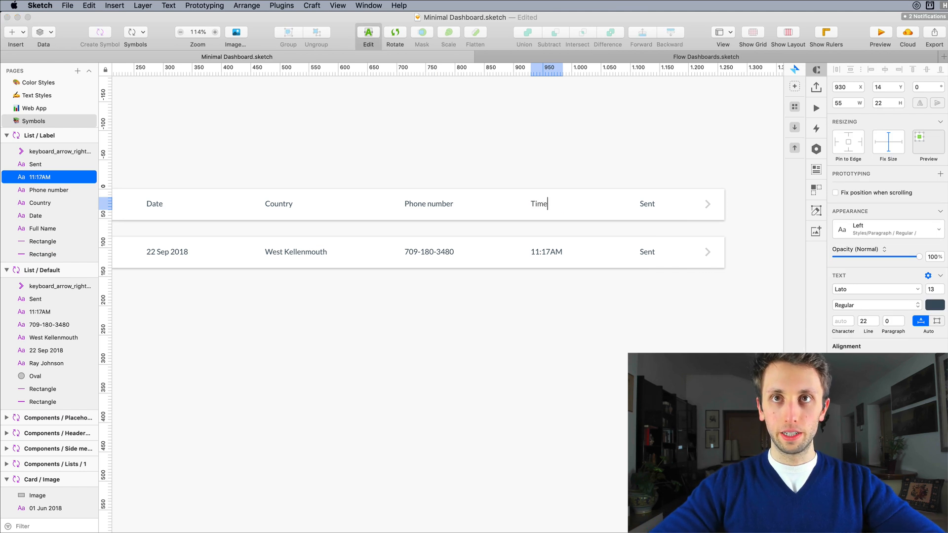
pyautogui.press('Escape')
# Change the Sent text in the List / Label symbol to Status
pyautogui.click(647, 204)
pyautogui.doubleClick(647, 204)
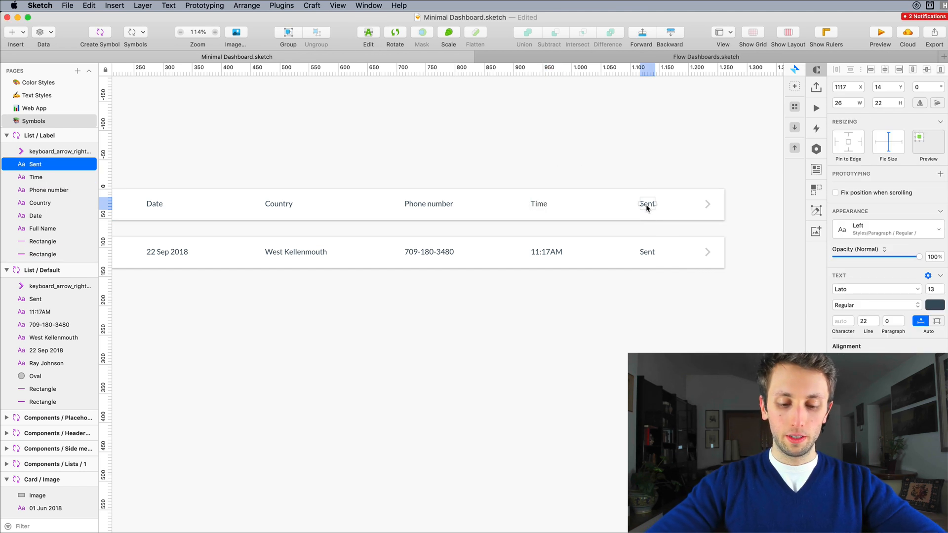
pyautogui.write('Status')
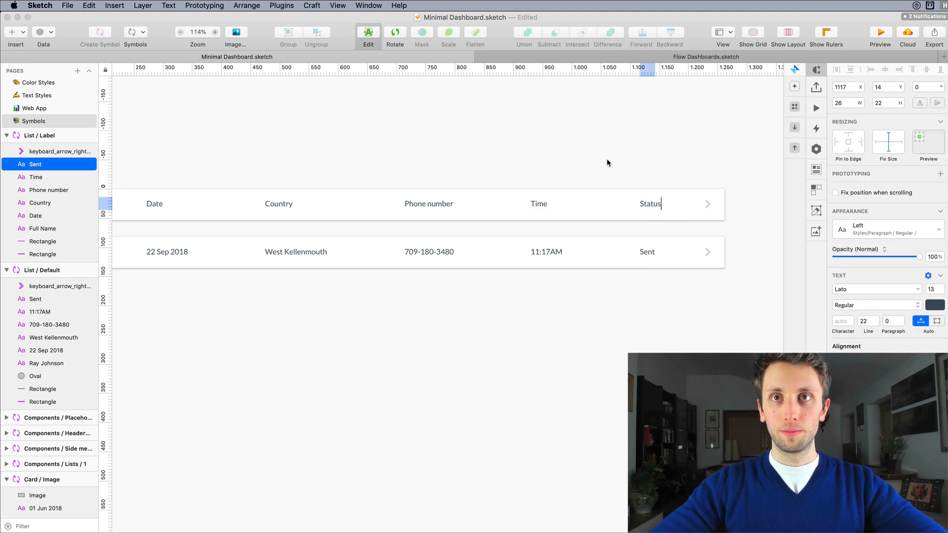
pyautogui.press('Escape')
pyautogui.scroll(-3, 607, 161)
pyautogui.hscroll(-5, 555, 190)
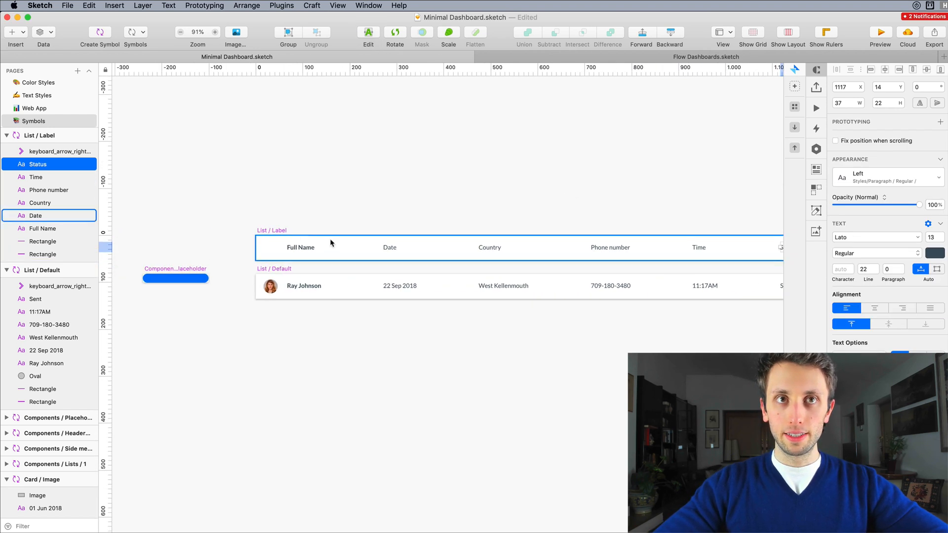
# Apply the left-aligned SMALL TEXT style to all six column titles in List / Label, from Full Name to Status
pyautogui.click(262, 249)
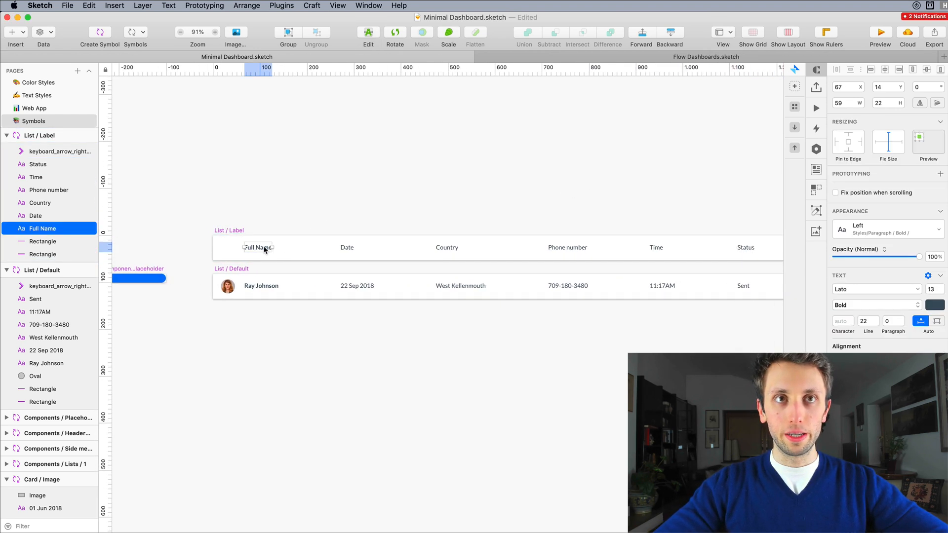
pyautogui.keyDown('shift'); pyautogui.click(348, 248); pyautogui.keyUp('shift')
pyautogui.keyDown('shift'); pyautogui.click(446, 249); pyautogui.keyUp('shift')
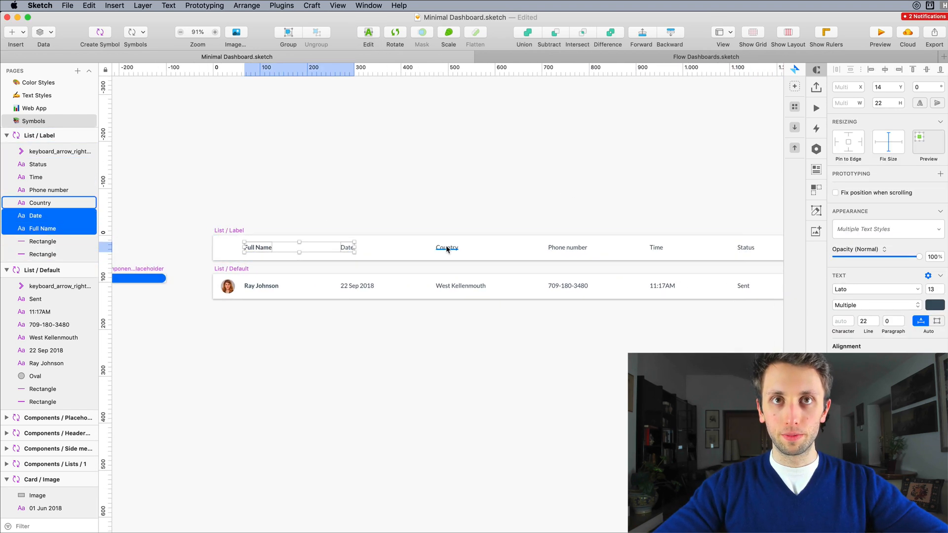
pyautogui.keyDown('shift'); pyautogui.click(562, 248); pyautogui.keyUp('shift')
pyautogui.keyDown('shift'); pyautogui.click(655, 247); pyautogui.keyUp('shift')
pyautogui.hscroll(6, 642, 248)
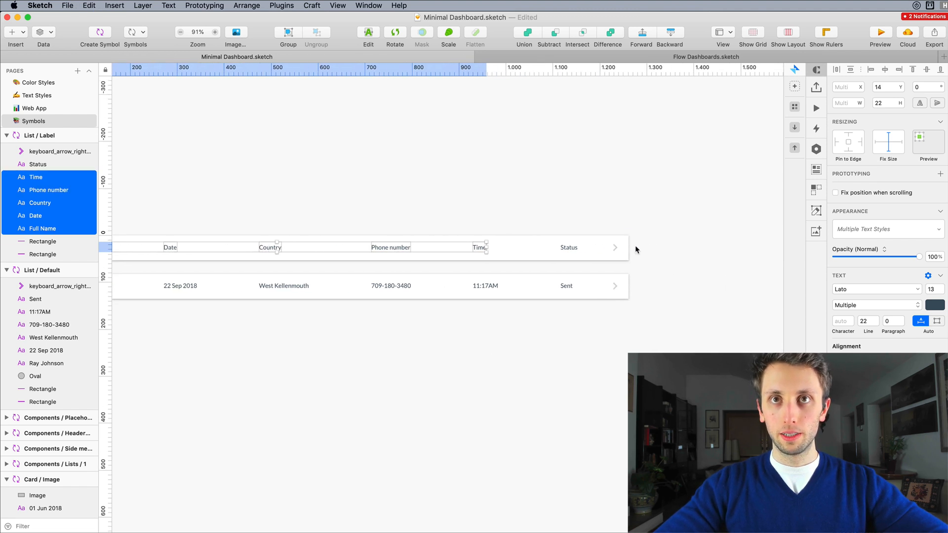
pyautogui.keyDown('shift'); pyautogui.click(568, 247); pyautogui.keyUp('shift')
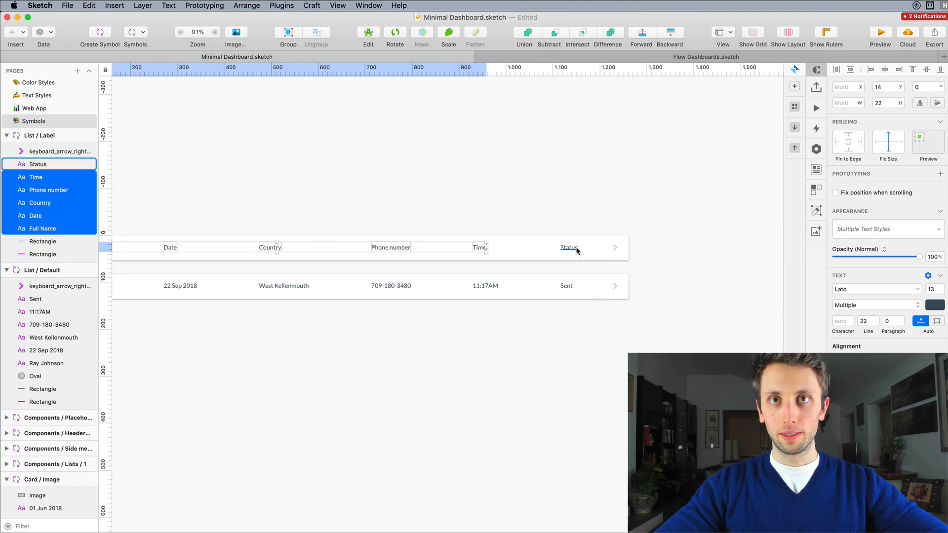
pyautogui.click(859, 228)
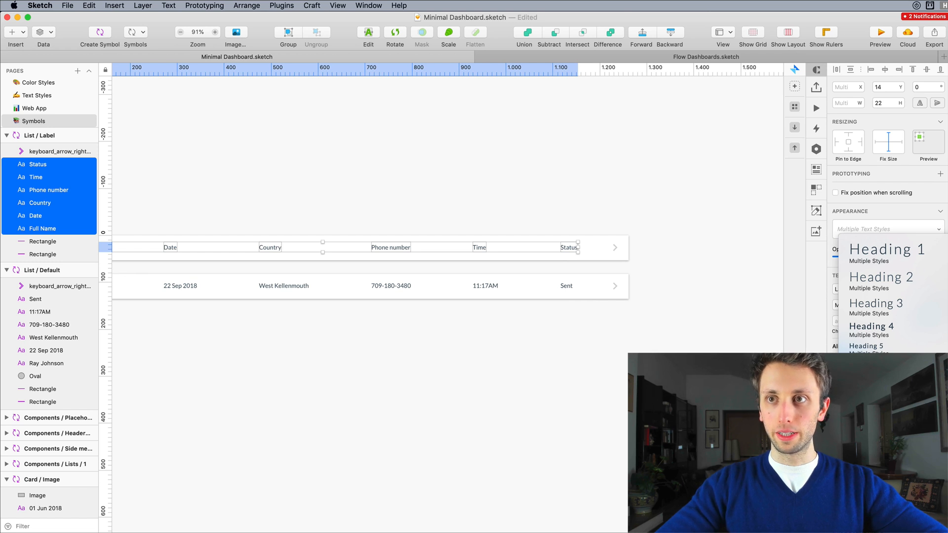
pyautogui.click(874, 375)
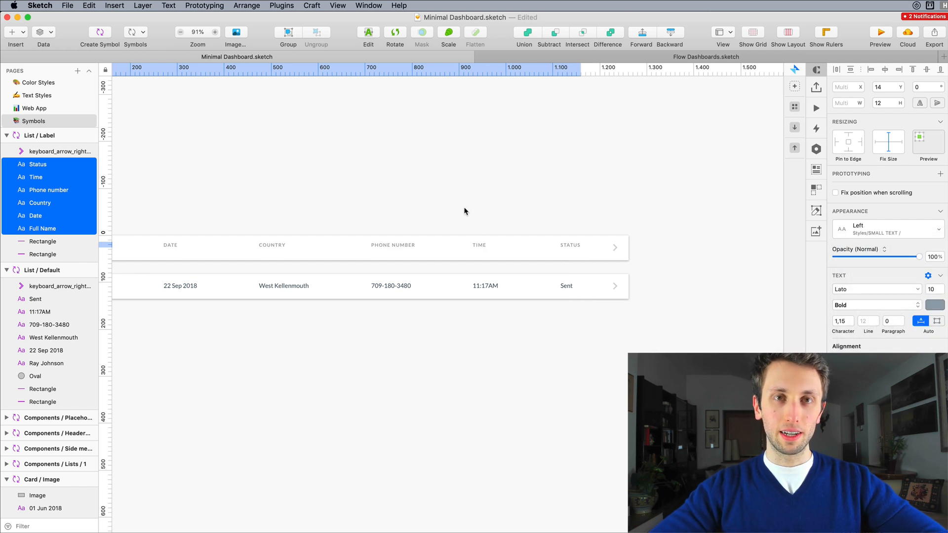
# Centre the six List / Label column titles vertically in the row, at Y 19
pyautogui.moveTo(395, 245); pyautogui.dragTo(396, 247)
pyautogui.hscroll(-8, 396, 247)
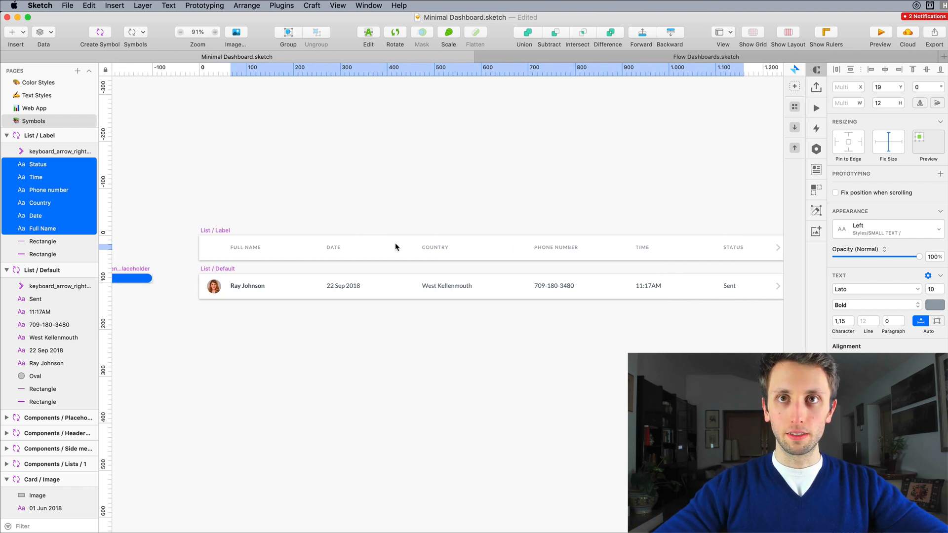
pyautogui.click(372, 214)
pyautogui.scroll(5, 366, 220)
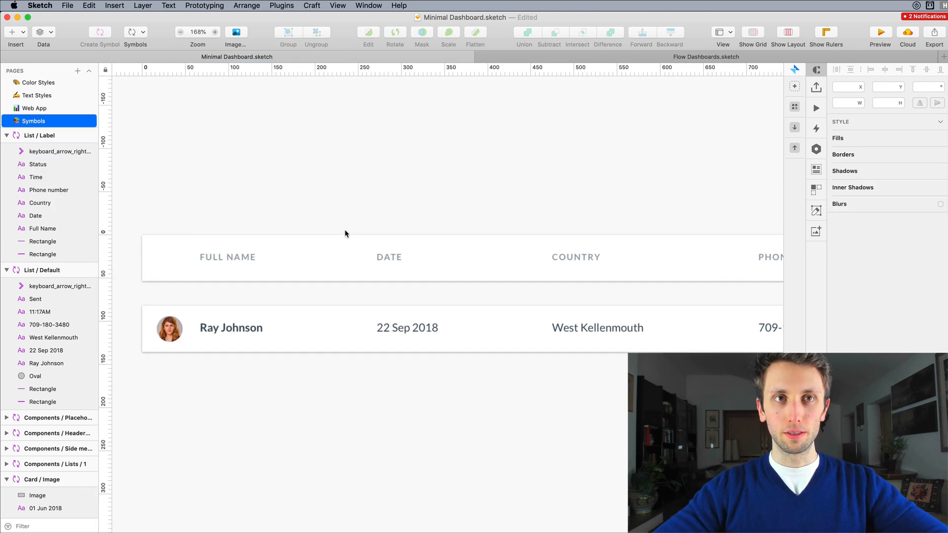
pyautogui.scroll(-4, 386, 224)
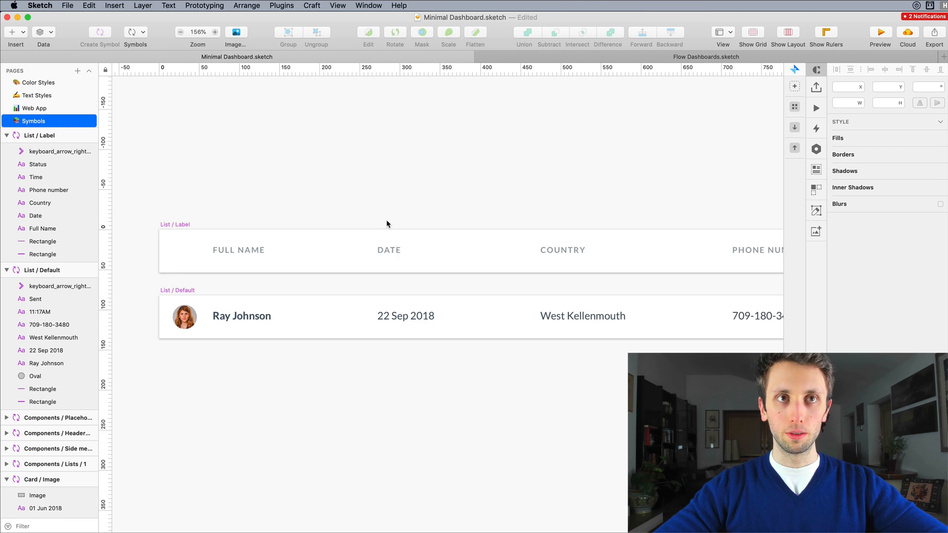
pyautogui.scroll(1, 385, 225)
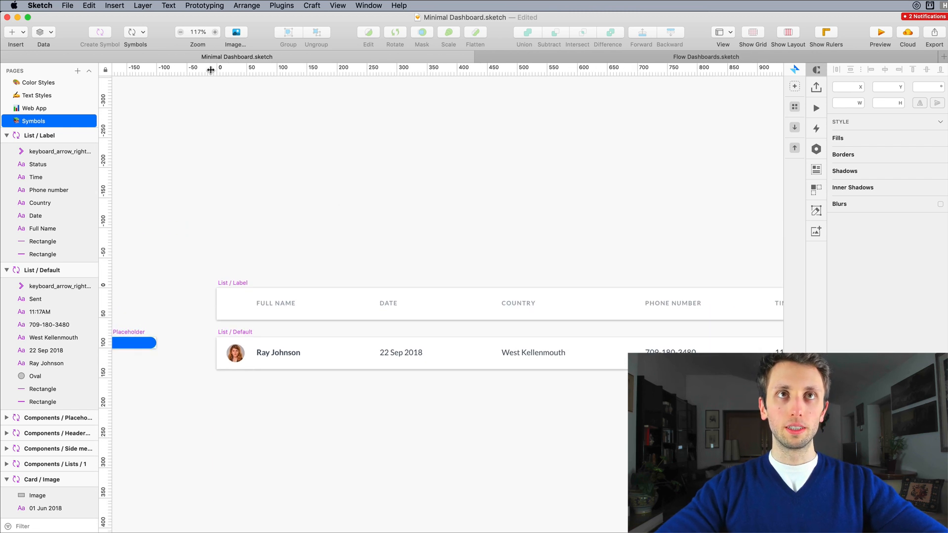
# Add the material arrow_drop_up icon from the Icon Font plugin and place it just after the Full Name title
pyautogui.click(272, 5)
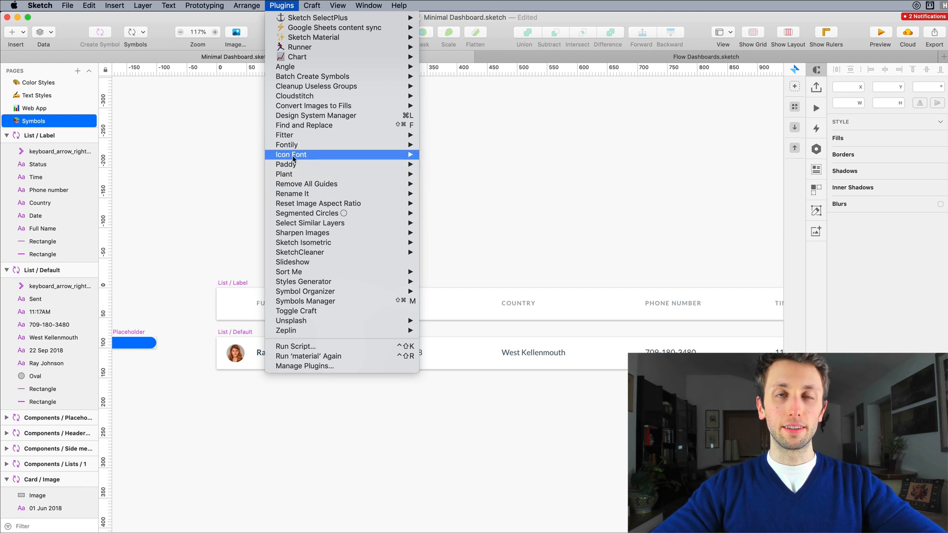
pyautogui.moveTo(321, 154)
pyautogui.click(558, 162)
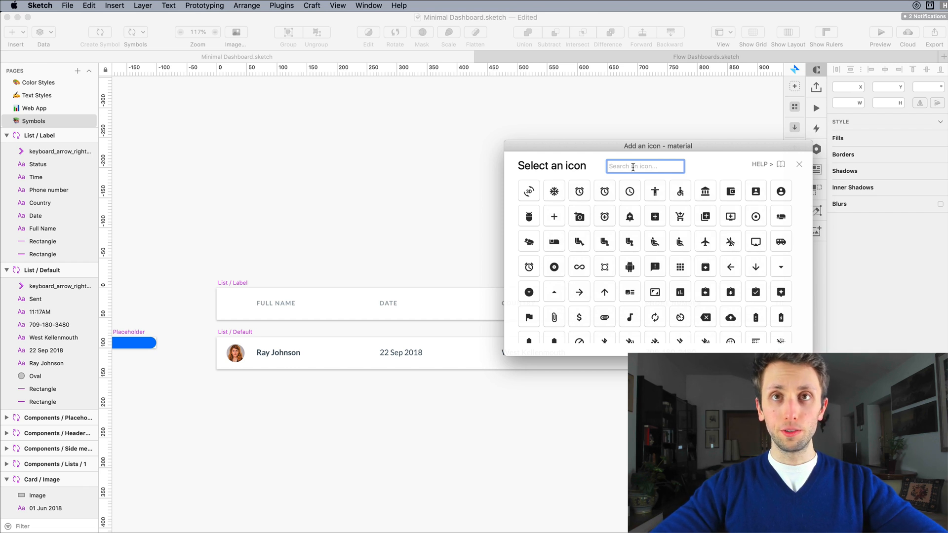
pyautogui.write('arr')
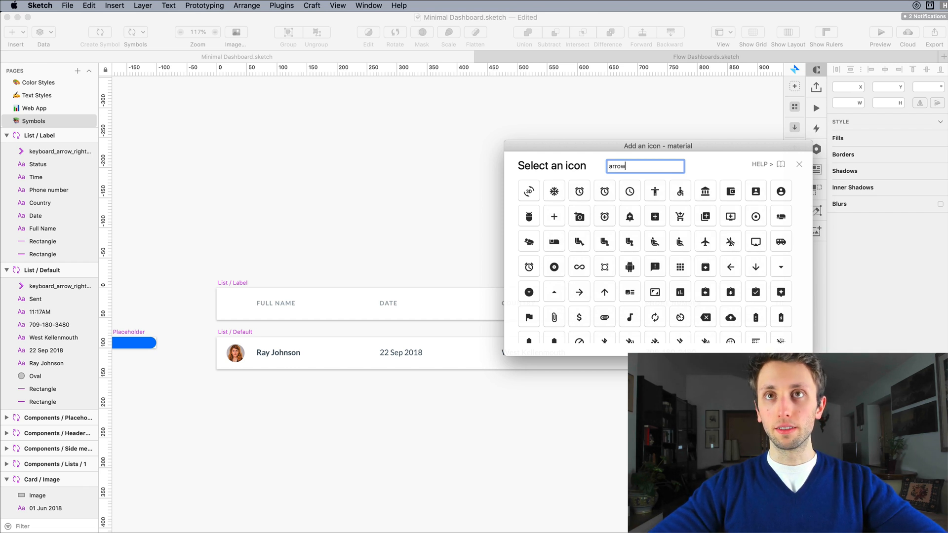
pyautogui.write('ow')
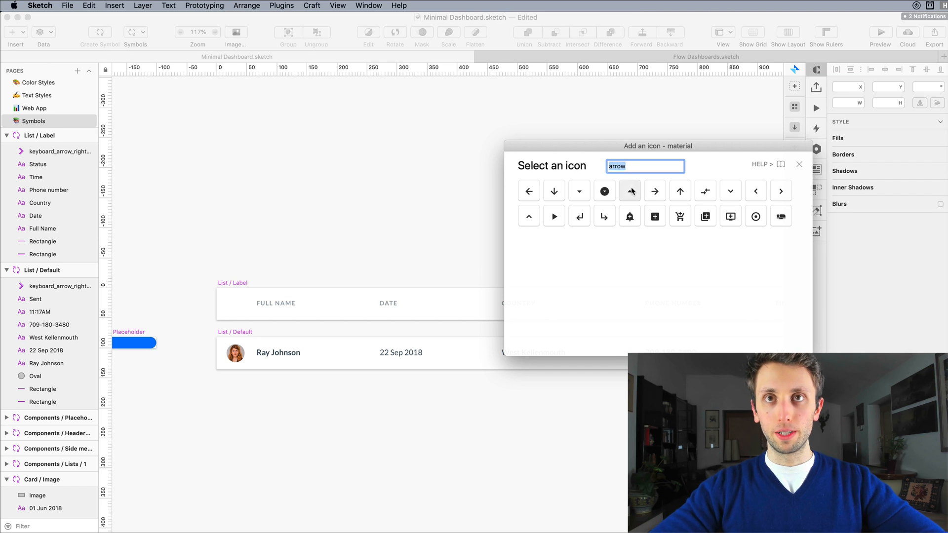
pyautogui.click(631, 186)
pyautogui.moveTo(451, 311); pyautogui.dragTo(307, 305)
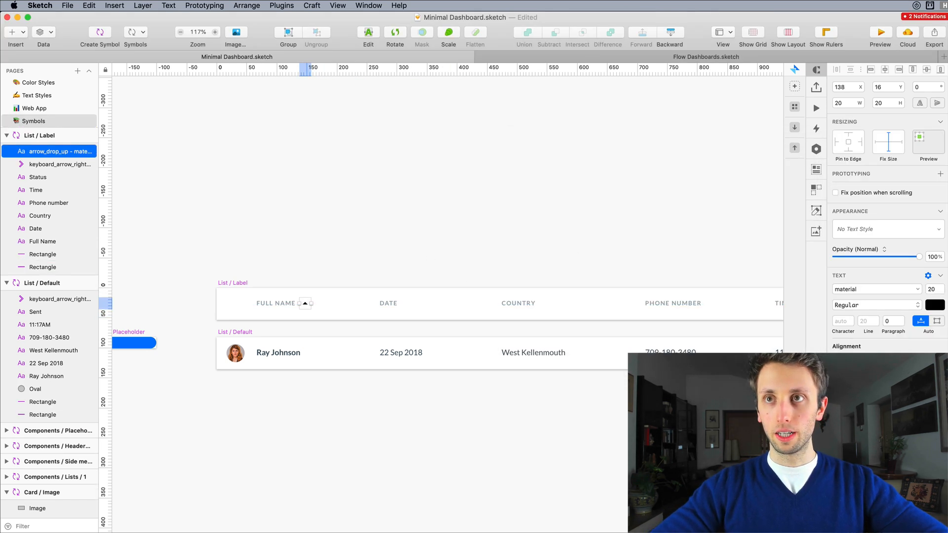
# Set the arrow icon's font size to 24 and convert it to outlines
pyautogui.click(932, 290)
pyautogui.press('Up')
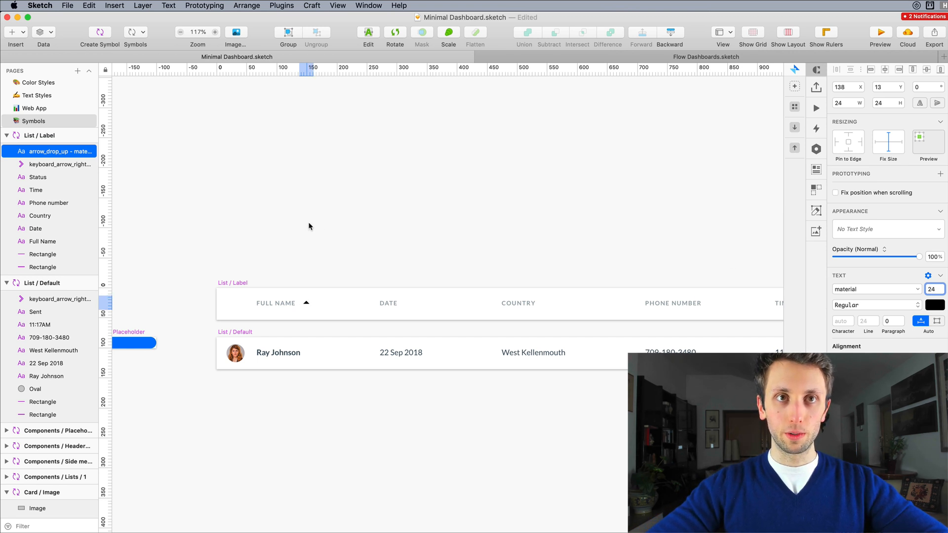
pyautogui.scroll(5, 308, 226)
pyautogui.rightClick(318, 408)
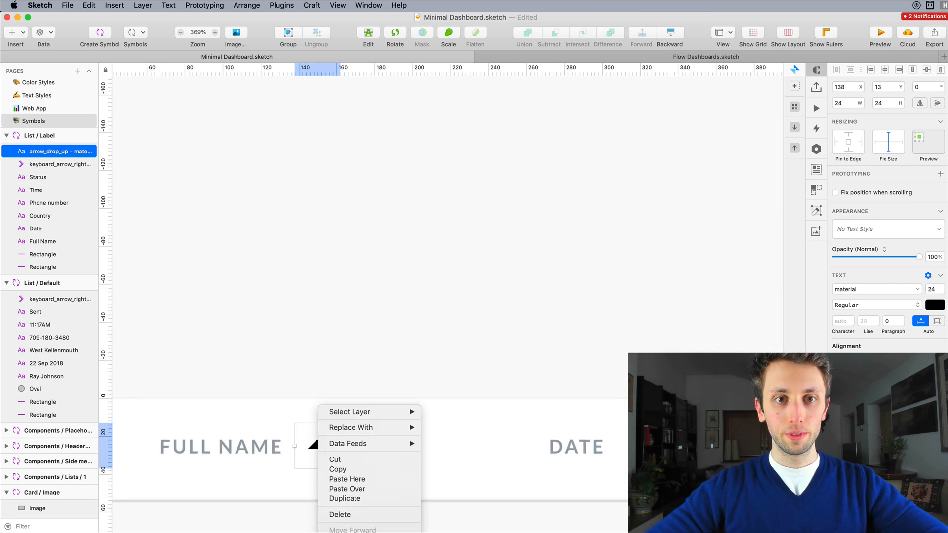
pyautogui.press('shift+super+o')
pyautogui.scroll(-1, 304, 417)
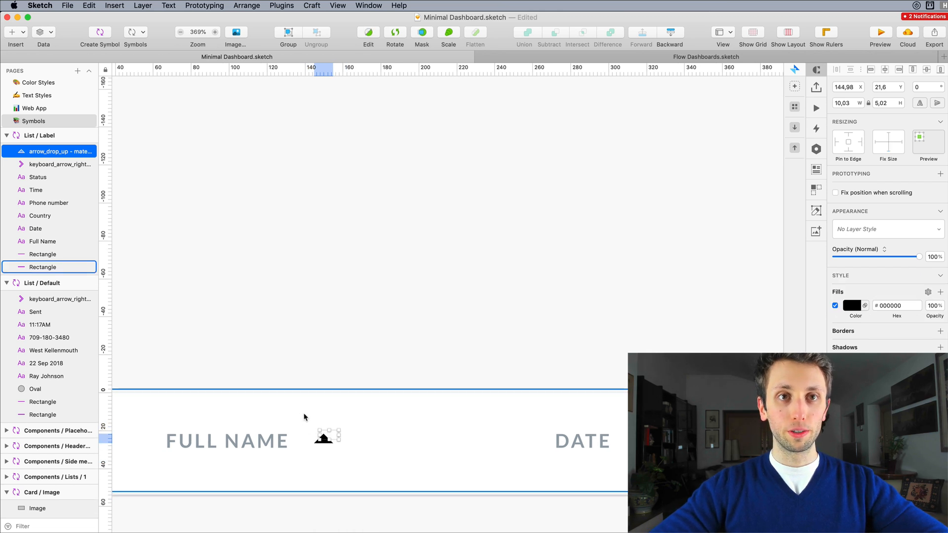
pyautogui.hscroll(-2, 303, 417)
pyautogui.click(143, 5)
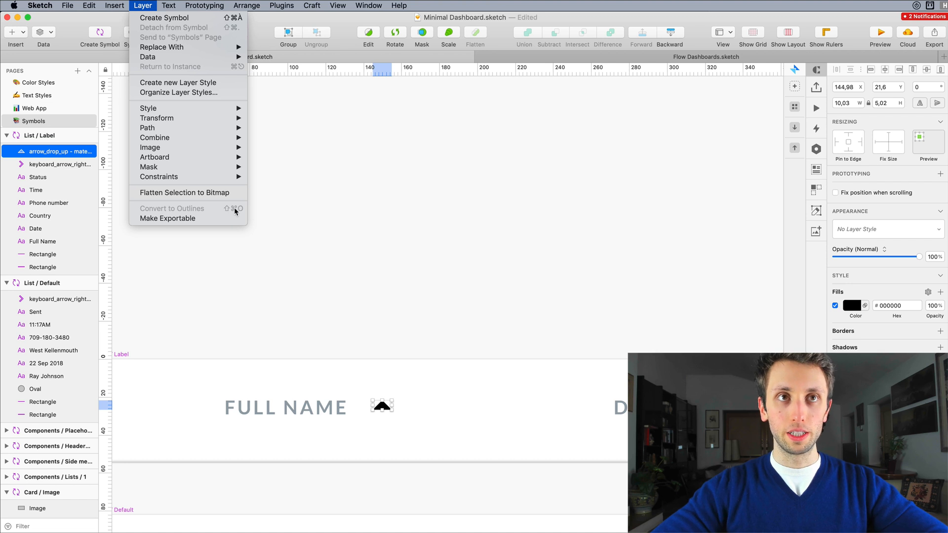
# Move the arrow shape closer to the Full Name title and apply the solid Border layer style to it
pyautogui.click(381, 408)
pyautogui.moveTo(381, 408); pyautogui.dragTo(371, 408)
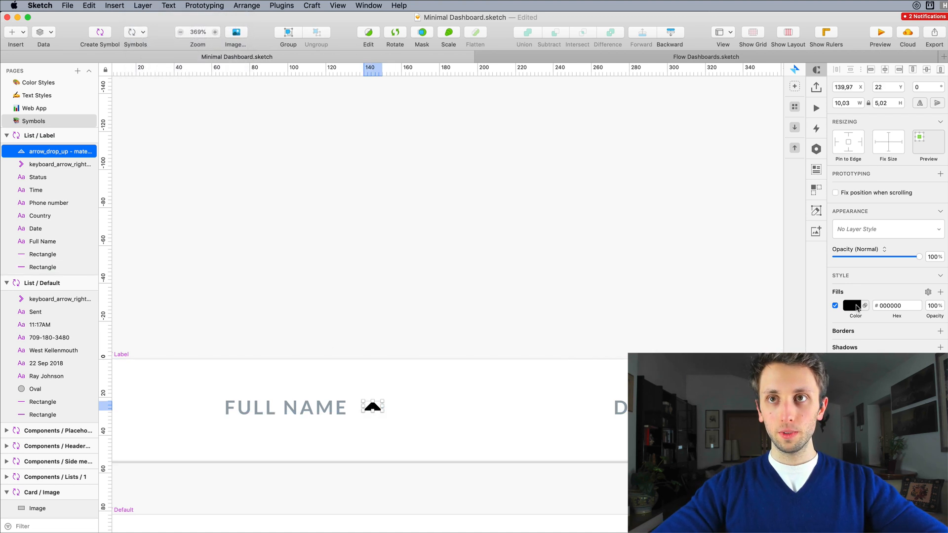
pyautogui.click(857, 232)
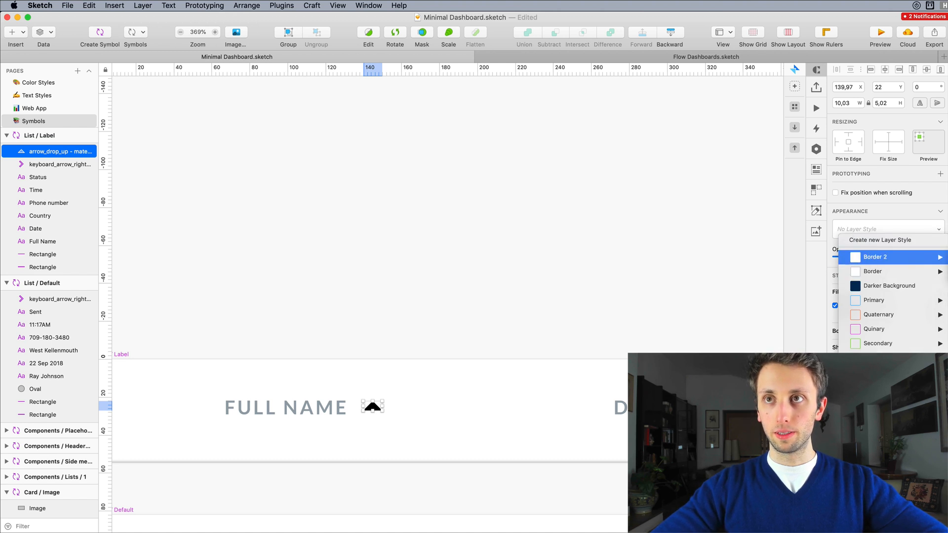
pyautogui.click(884, 271)
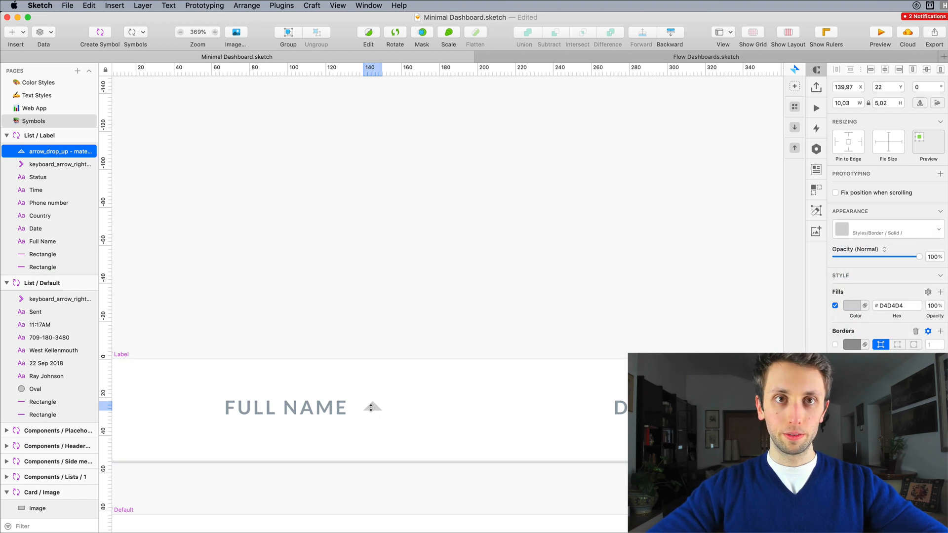
# Position the arrow 15 px after the Full Name title, at X 144,97 and Y 23
pyautogui.press('Left')
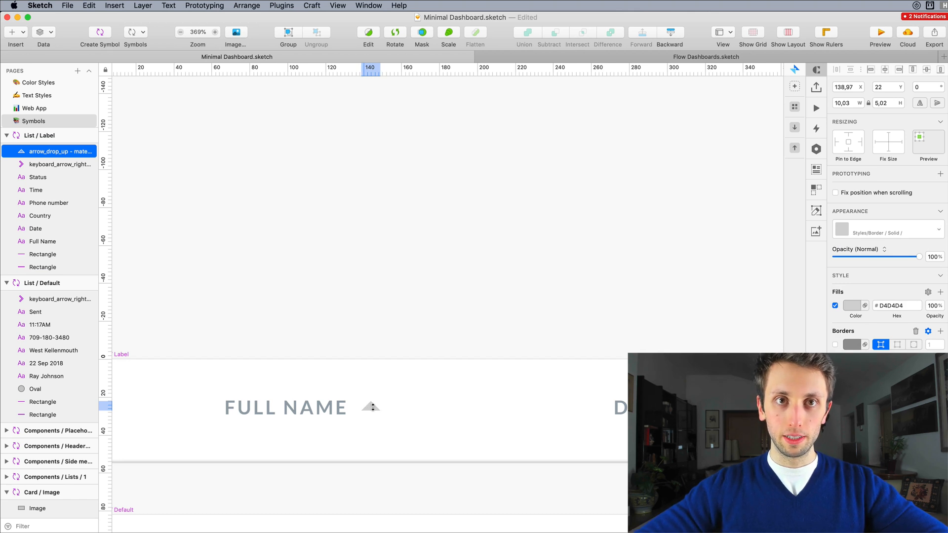
pyautogui.moveTo(373, 408); pyautogui.dragTo(356, 408)
pyautogui.scroll(-2, 332, 407)
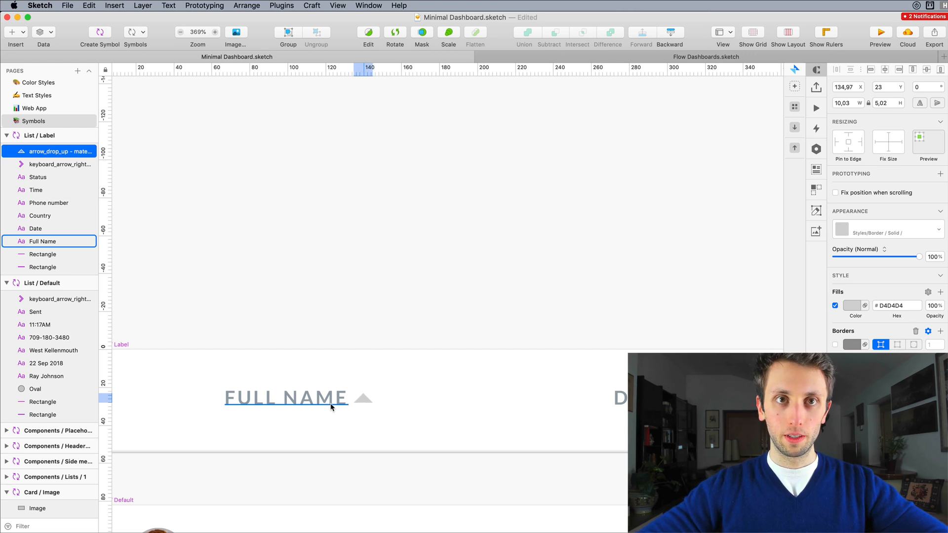
pyautogui.hotkey('shift', 'Left')
pyautogui.hotkey('shift', 'Right')
pyautogui.press('Left')
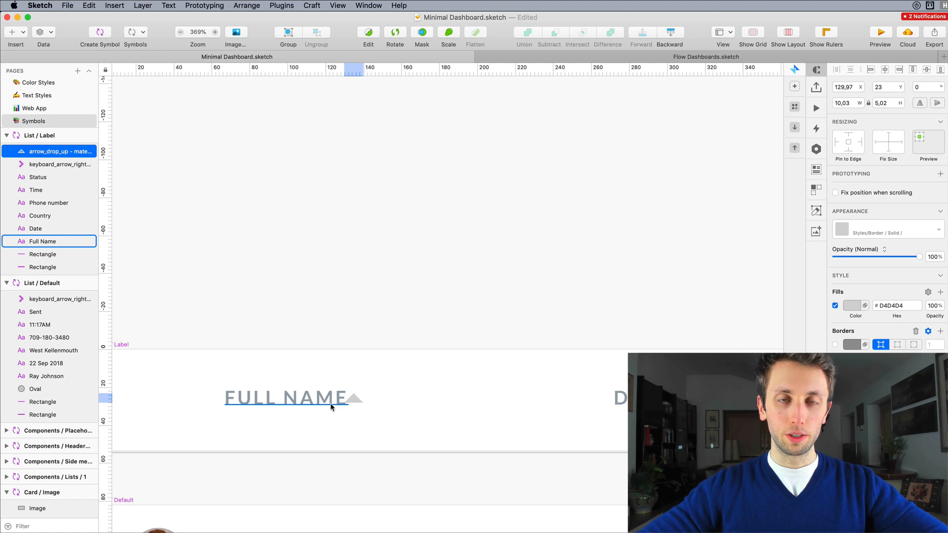
pyautogui.hotkey('shift', 'Right')
pyautogui.press('Right')
pyautogui.press('Right')
pyautogui.press('Right')
pyautogui.press('Right')
pyautogui.press('Right')
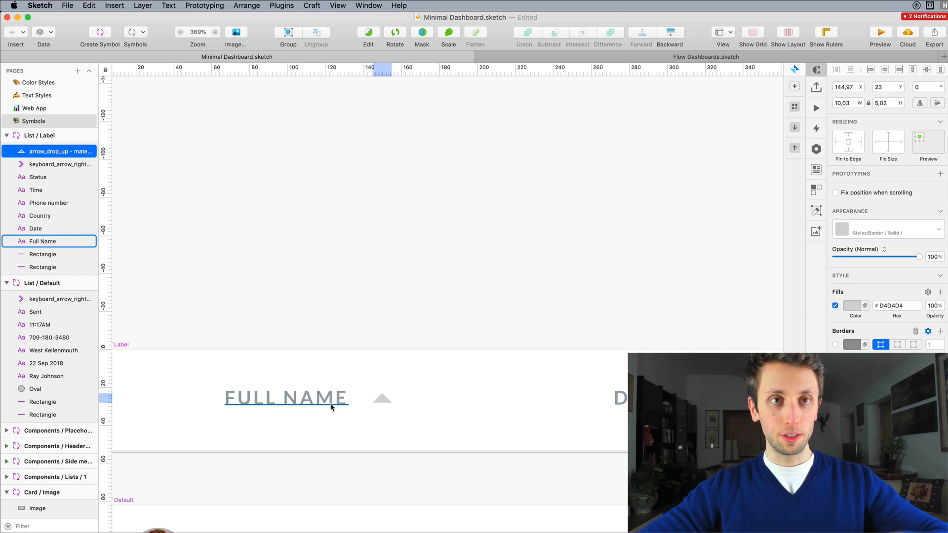
pyautogui.scroll(-1, 341, 353)
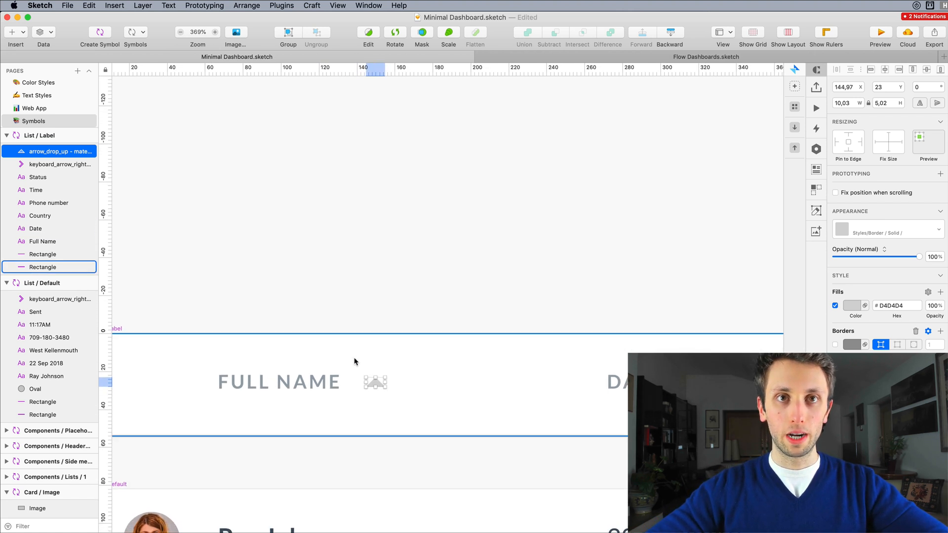
# Duplicate the arrow to the Date title and offset it 15 px from the text, at X 315 and Y 23
pyautogui.moveTo(375, 381); pyautogui.dragTo(673, 381)
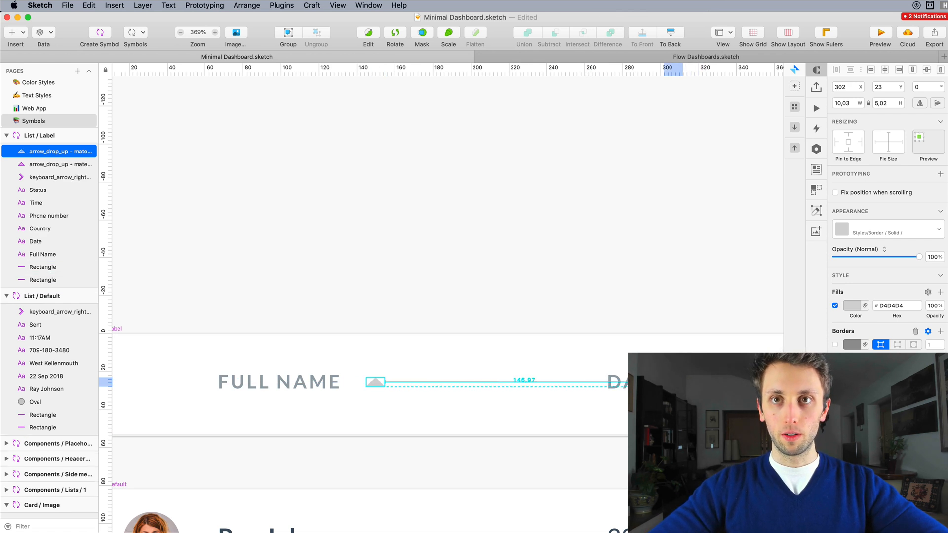
pyautogui.press('Right')
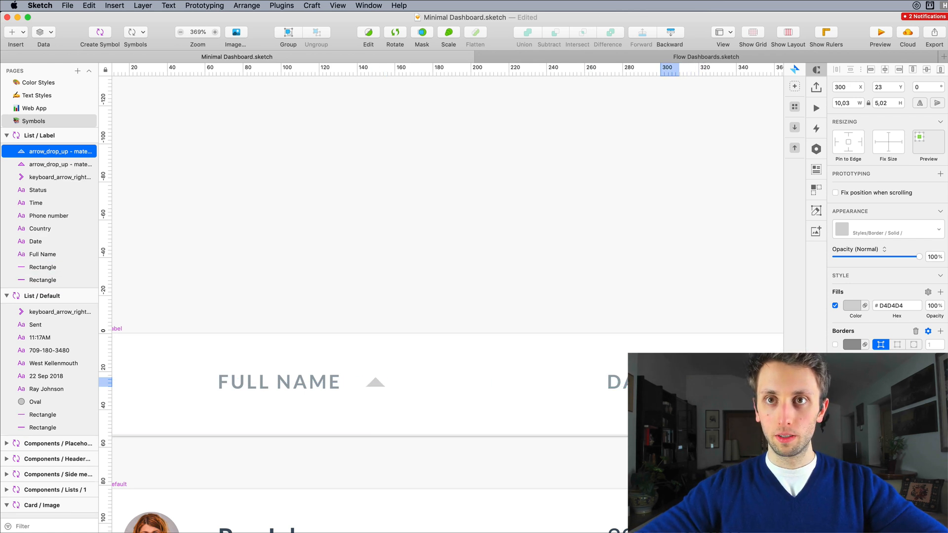
pyautogui.hotkey('shift', 'Right')
pyautogui.press('Right')
pyautogui.press('Right')
pyautogui.press('Right')
pyautogui.press('Right')
pyautogui.press('Right')
pyautogui.hscroll(10, 346, 296)
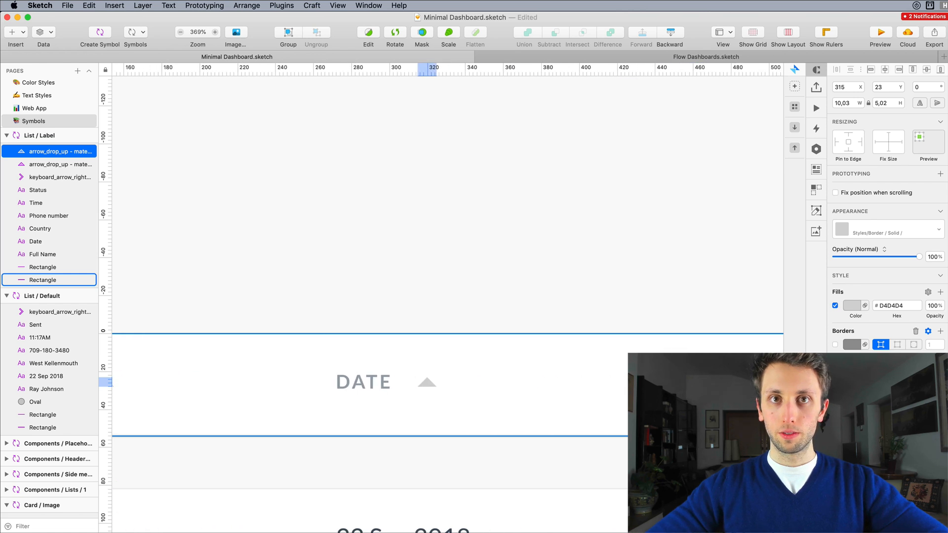
# Duplicate the arrow to the Country title and offset it 15 px from the text, at X 545 and Y 23
pyautogui.moveTo(256, 382); pyautogui.dragTo(674, 384)
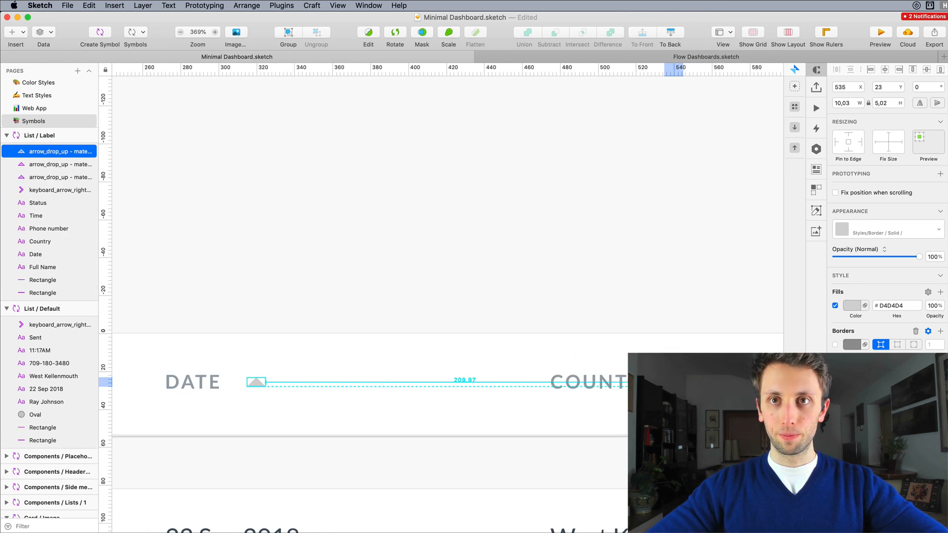
pyautogui.hotkey('shift', 'Right')
pyautogui.press('Right')
pyautogui.press('Right')
pyautogui.press('Right')
pyautogui.press('Right')
pyautogui.press('Right')
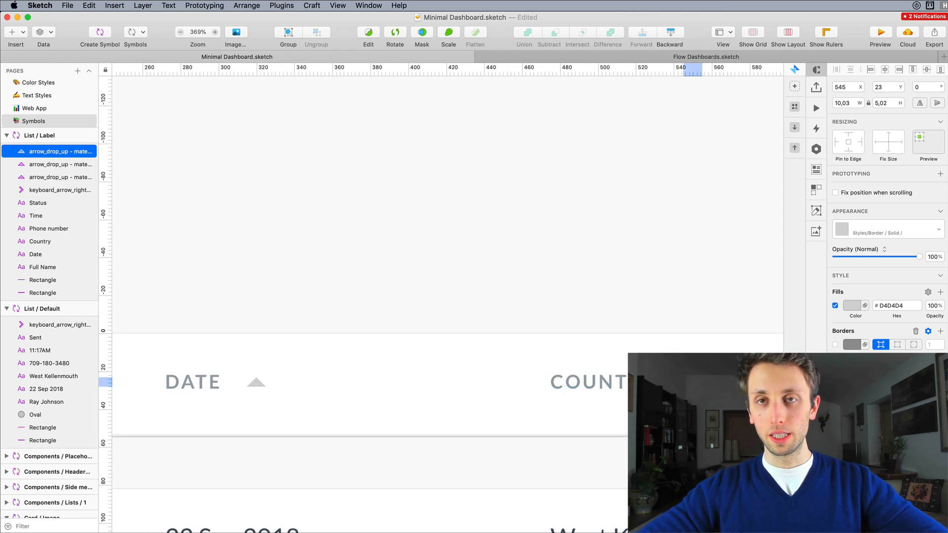
# Duplicate the arrow to the Phone number title and offset it 15 px from the text, at X 821 and Y 23
pyautogui.hscroll(10, 375, 297)
pyautogui.hscroll(8, 356, 409)
pyautogui.hscroll(-4, 356, 409)
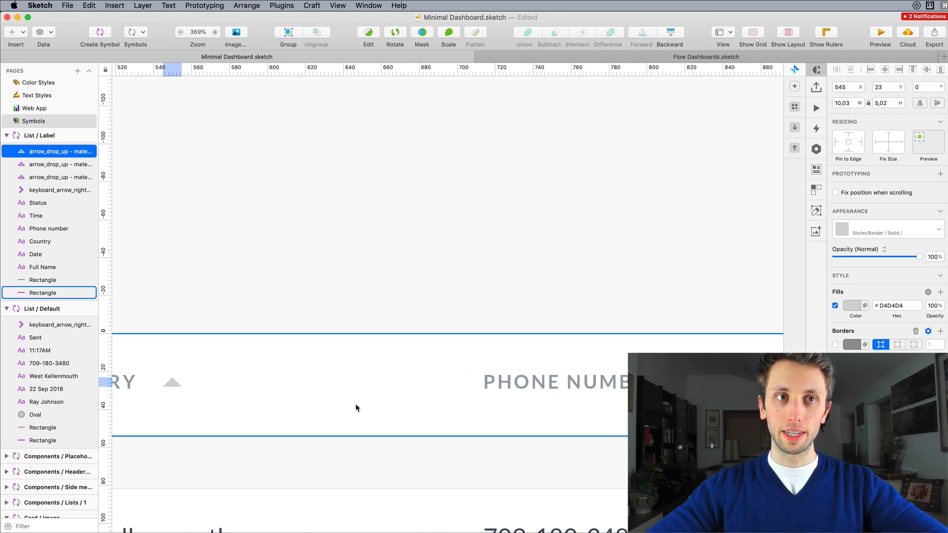
pyautogui.moveTo(170, 385); pyautogui.dragTo(671, 385)
pyautogui.hotkey('shift', 'Right')
pyautogui.press('Right')
pyautogui.press('Right')
pyautogui.press('Right')
pyautogui.press('Right')
pyautogui.press('Right')
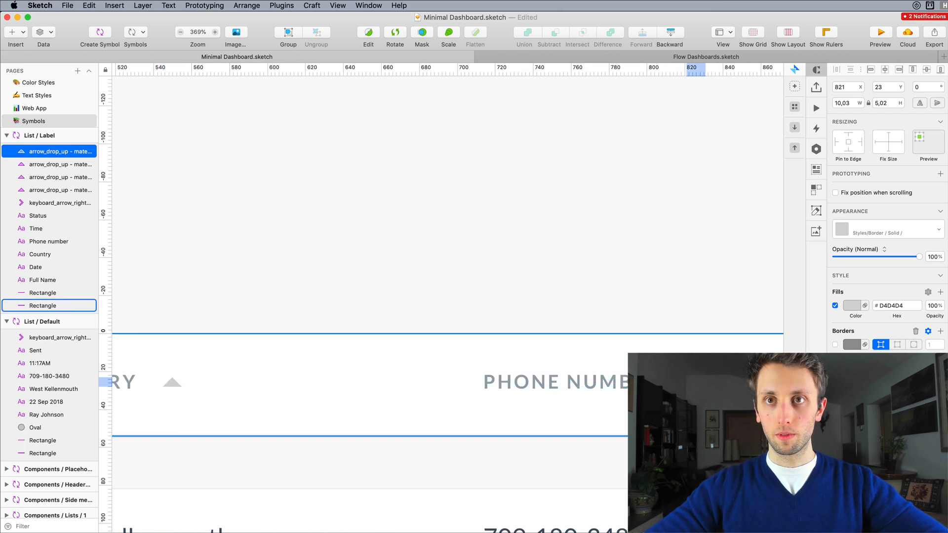
pyautogui.hscroll(10, 670, 386)
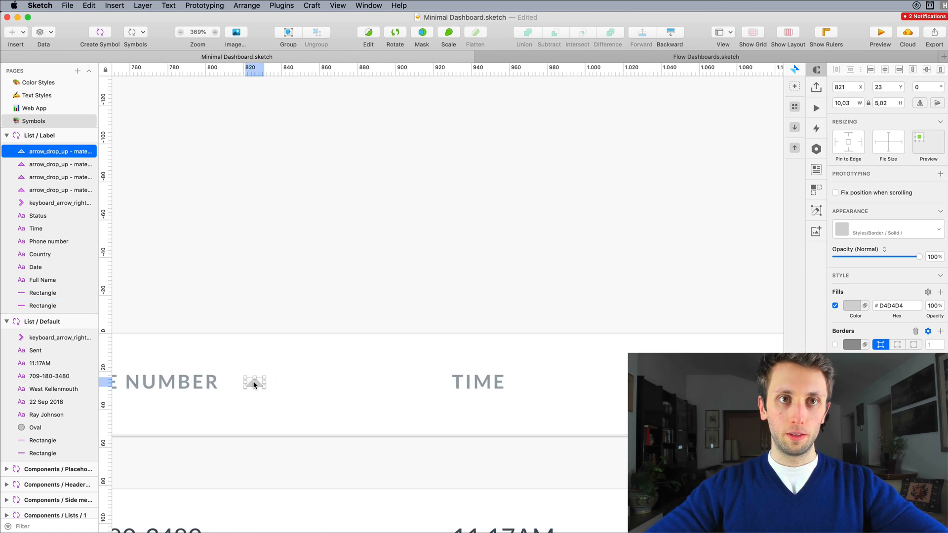
# Duplicate the arrow to the Time title and offset it 15 px from the text, at X 972,97 and Y 23
pyautogui.moveTo(250, 383); pyautogui.dragTo(511, 378)
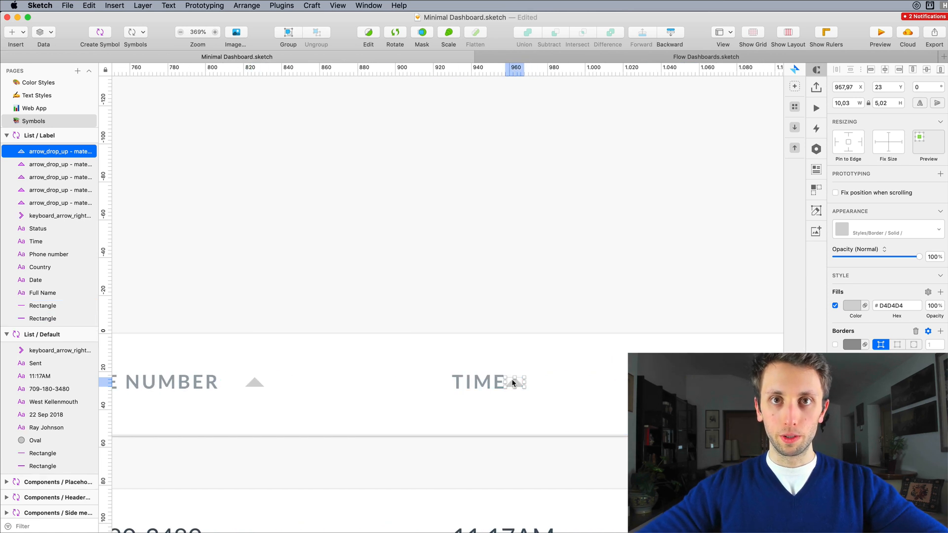
pyautogui.hotkey('shift', 'Right')
pyautogui.press('Right')
pyautogui.press('Right')
pyautogui.press('Right')
pyautogui.press('Right')
pyautogui.press('Right')
# Duplicate the arrow to the Status title and offset it 15 px from the text, at X 1173 and Y 23
pyautogui.hscroll(10, 512, 380)
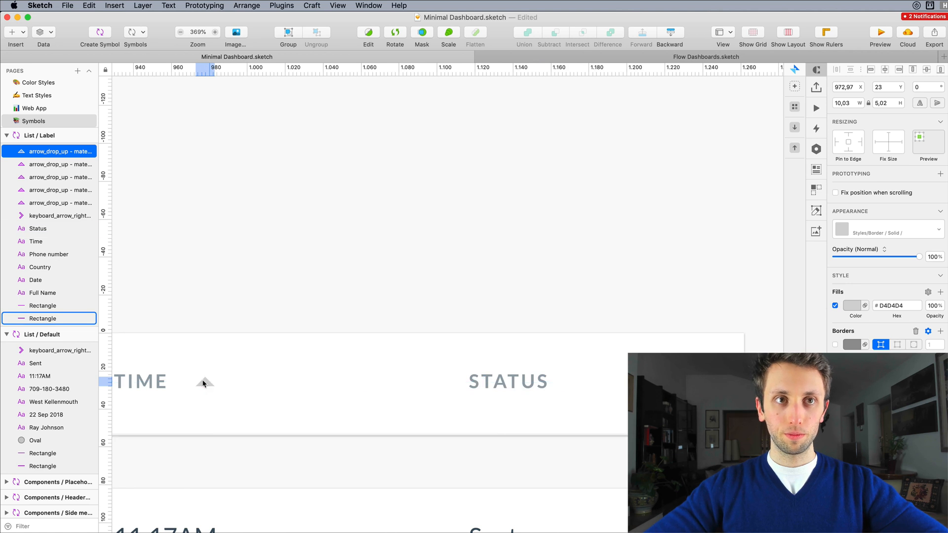
pyautogui.moveTo(204, 383); pyautogui.dragTo(553, 386)
pyautogui.hotkey('shift', 'Right')
pyautogui.press('Right')
pyautogui.press('Right')
pyautogui.press('Right')
pyautogui.press('Right')
pyautogui.press('Right')
pyautogui.scroll(-10, 553, 387)
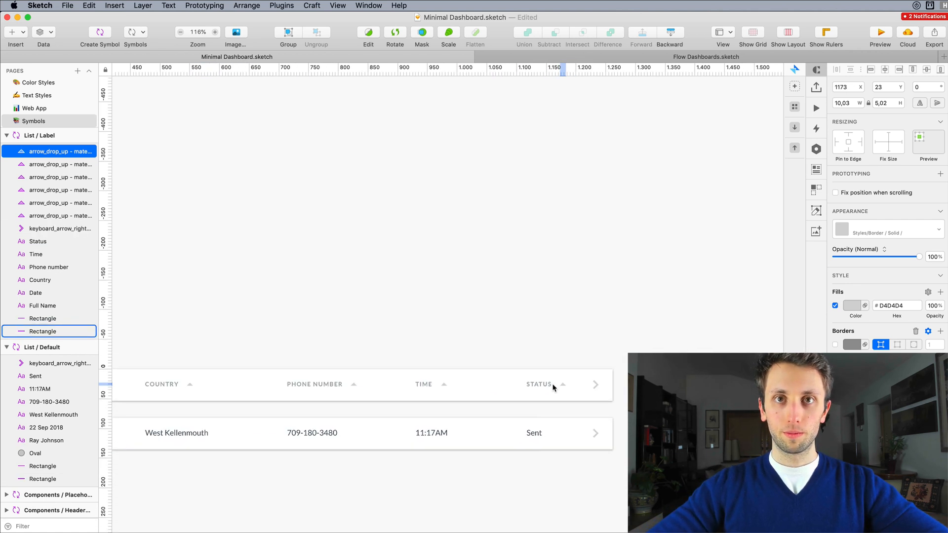
pyautogui.scroll(-3, 393, 226)
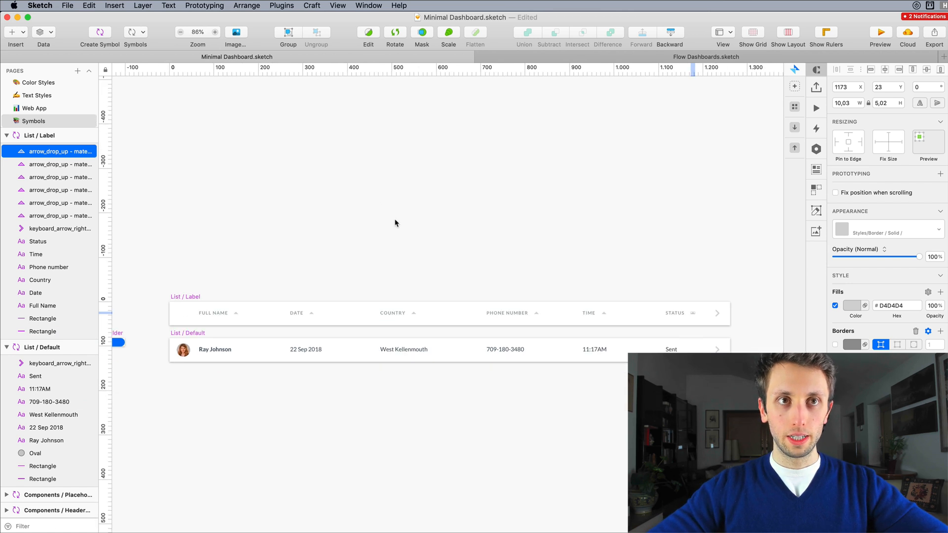
# Flip all six header arrows vertically so they point down, and move them down 1 px to Y 24
pyautogui.keyDown('shift'); pyautogui.click(39, 215); pyautogui.keyUp('shift')
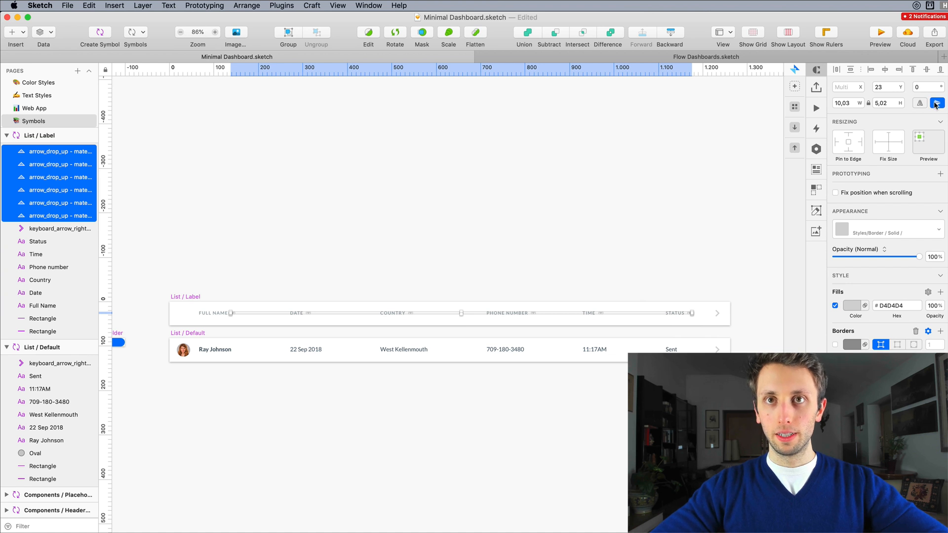
pyautogui.click(503, 271)
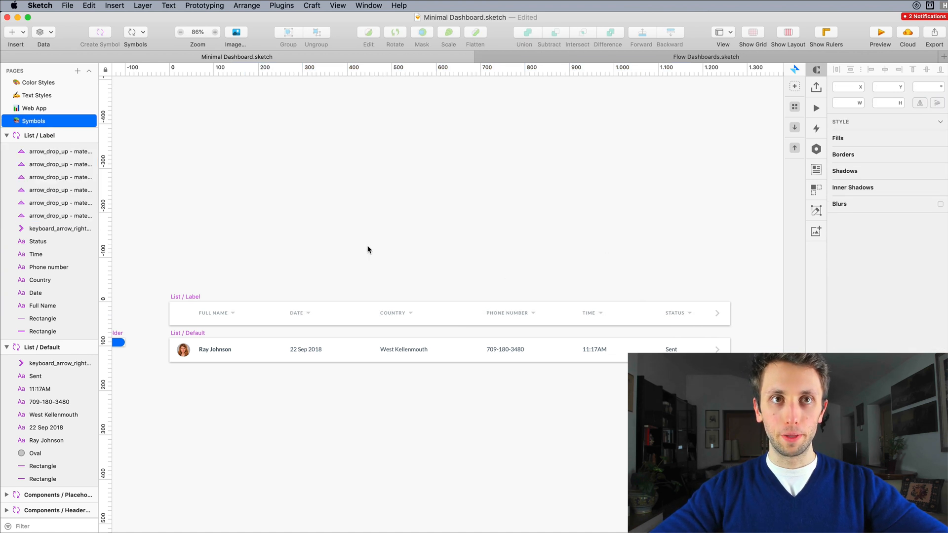
pyautogui.click(39, 166)
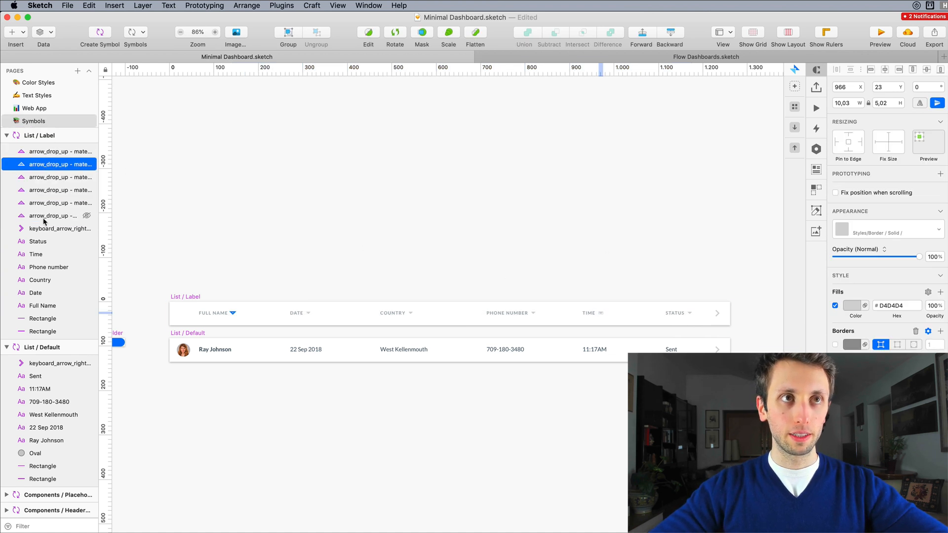
pyautogui.click(43, 216)
pyautogui.keyDown('shift'); pyautogui.click(52, 154); pyautogui.keyUp('shift')
pyautogui.scroll(5, 249, 332)
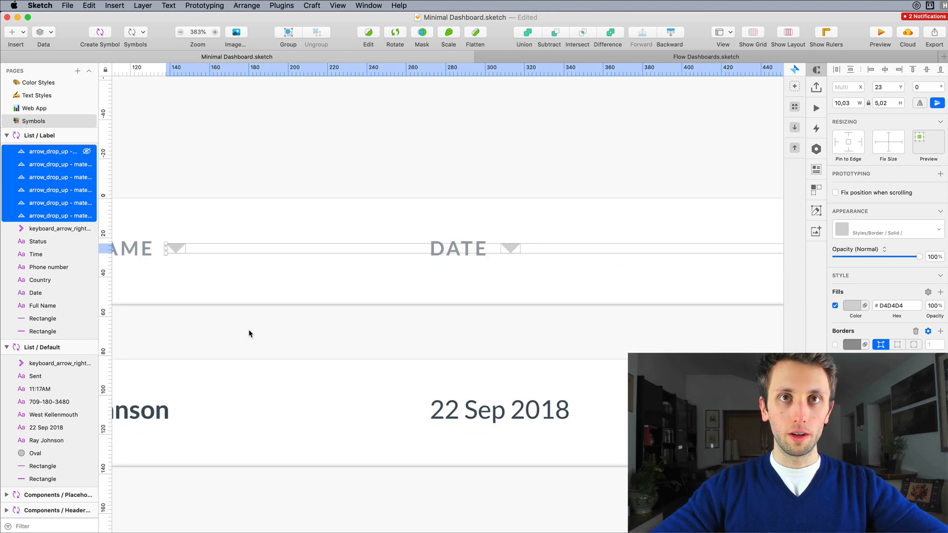
pyautogui.press('Down')
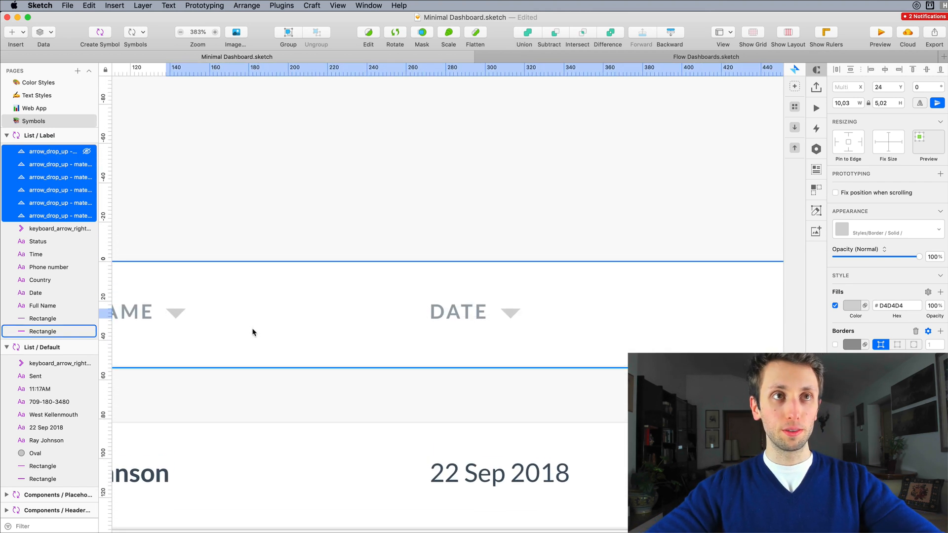
# Paste a copy of the six down arrows and shift the copies horizontally until they overlap the originals at Y 24
pyautogui.press('super+c')
pyautogui.press('super+v')
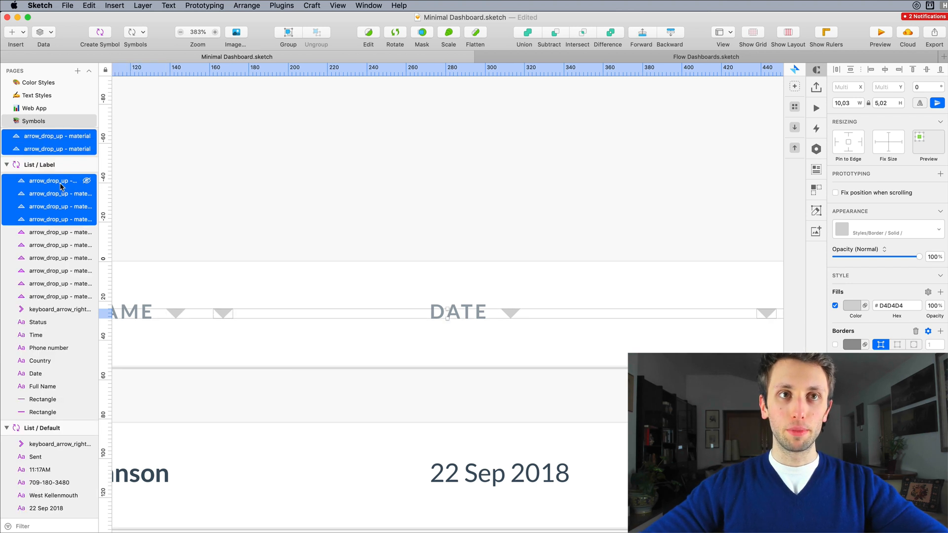
pyautogui.hotkey('shift', 'Left')
pyautogui.hotkey('shift', 'Left')
pyautogui.hotkey('shift', 'Left')
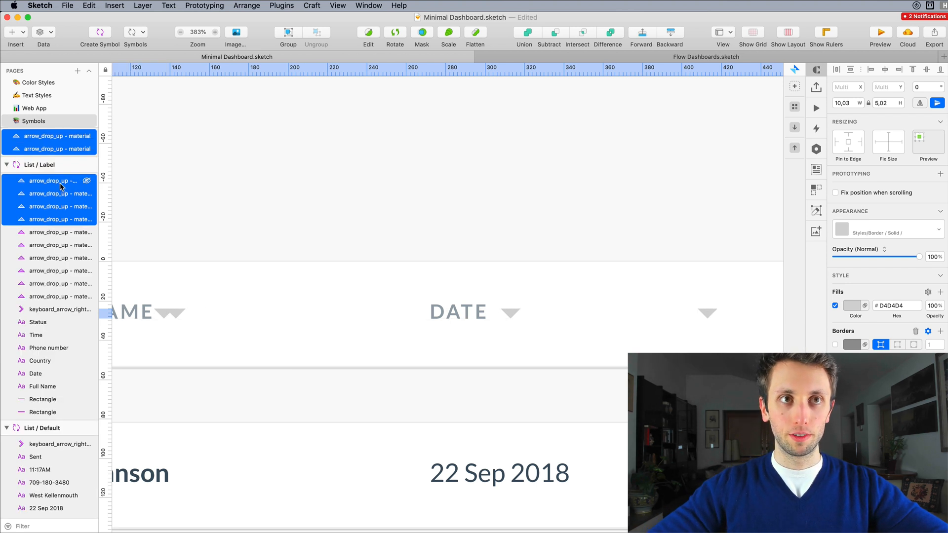
pyautogui.press('super+2')
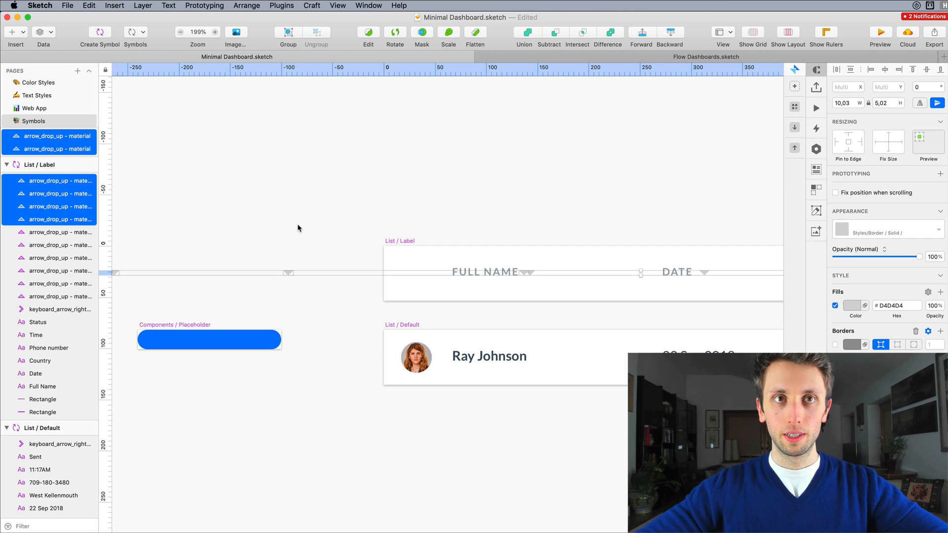
pyautogui.hotkey('shift', 'Right')
pyautogui.hotkey('shift', 'Right')
pyautogui.hotkey('shift', 'Right')
pyautogui.hotkey('shift', 'Right')
pyautogui.hotkey('shift', 'Right')
pyautogui.hotkey('shift', 'Right')
pyautogui.hotkey('shift', 'Right')
pyautogui.hotkey('shift', 'Right')
pyautogui.hotkey('shift', 'Right')
pyautogui.hotkey('shift', 'Right')
pyautogui.hotkey('shift', 'Right')
pyautogui.hotkey('shift', 'Right')
pyautogui.hotkey('shift', 'Right')
pyautogui.hotkey('shift', 'Right')
pyautogui.hotkey('shift', 'Right')
pyautogui.hotkey('shift', 'Right')
pyautogui.hotkey('shift', 'Right')
pyautogui.hotkey('shift', 'Right')
pyautogui.hotkey('shift', 'Right')
pyautogui.hotkey('shift', 'Right')
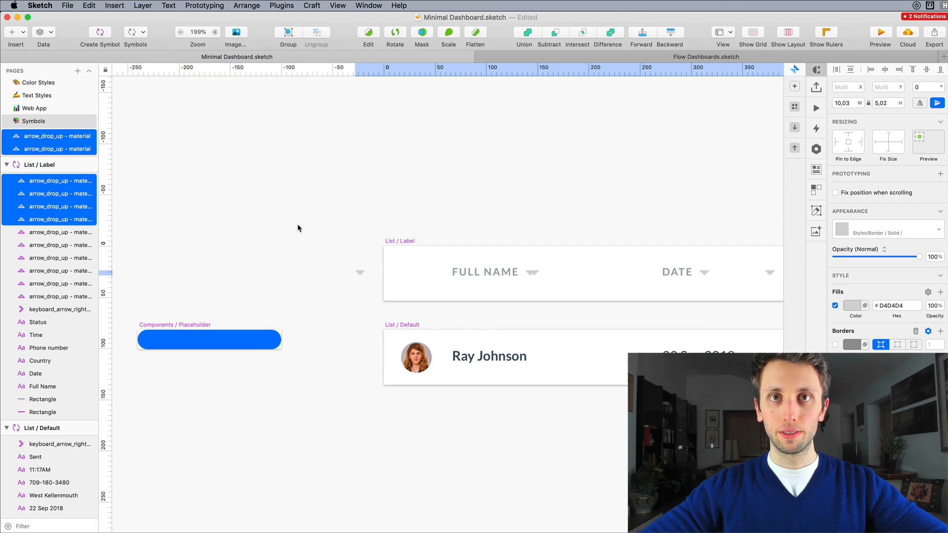
pyautogui.hotkey('shift', 'Right')
pyautogui.hotkey('shift', 'Right')
pyautogui.hotkey('shift', 'Right')
pyautogui.hotkey('shift', 'Right')
pyautogui.hotkey('shift', 'Right')
pyautogui.hotkey('shift', 'Right')
pyautogui.hotkey('shift', 'Right')
pyautogui.hotkey('shift', 'Right')
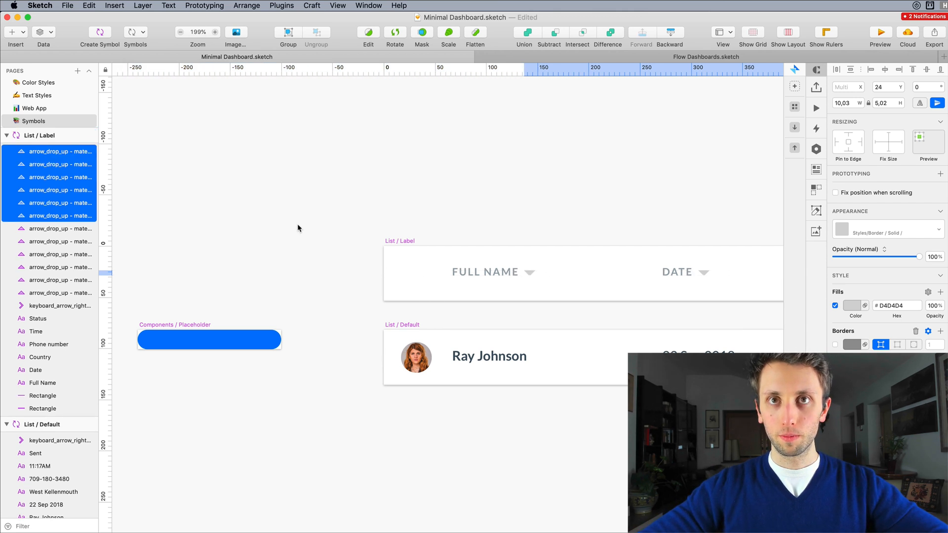
# Raise the six copied arrows above the originals to Y 17 and flip them vertically so they point up
pyautogui.scroll(10, 583, 209)
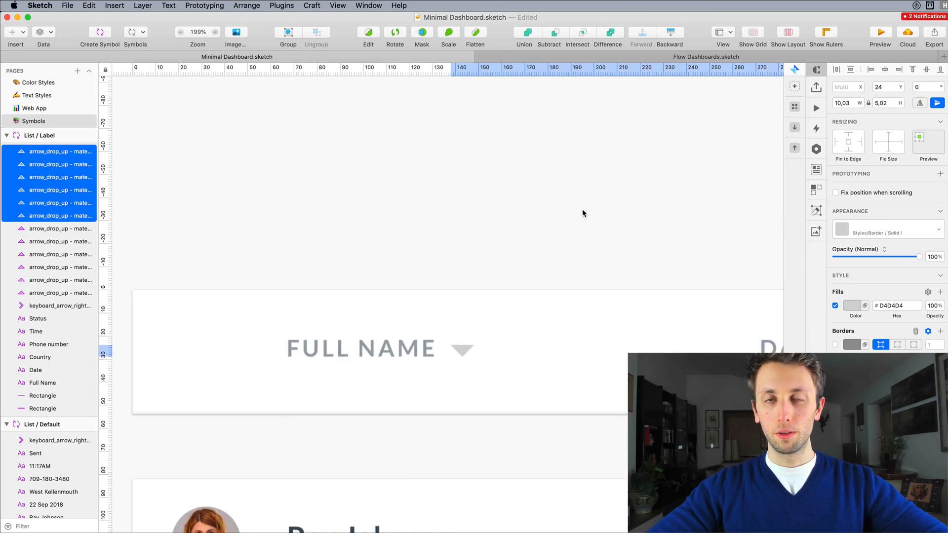
pyautogui.press('Up')
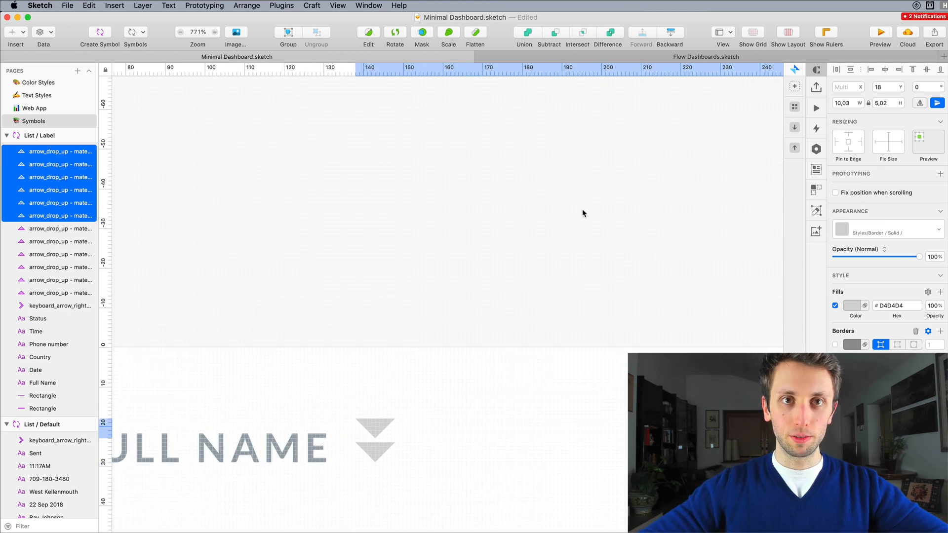
pyautogui.scroll(-1, 583, 214)
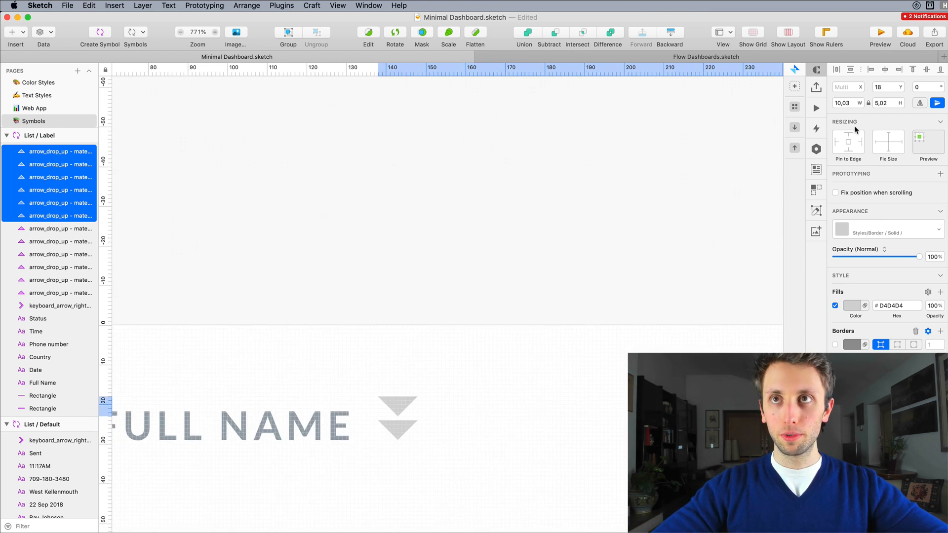
pyautogui.click(940, 105)
pyautogui.press('Up')
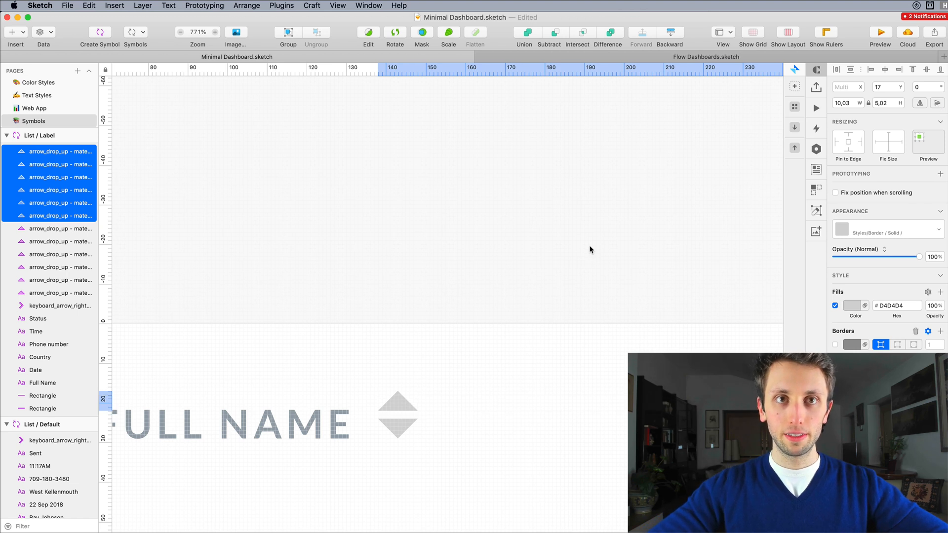
# Examine the paired up and down arrows beside all the List / Label column titles
pyautogui.click(60, 293)
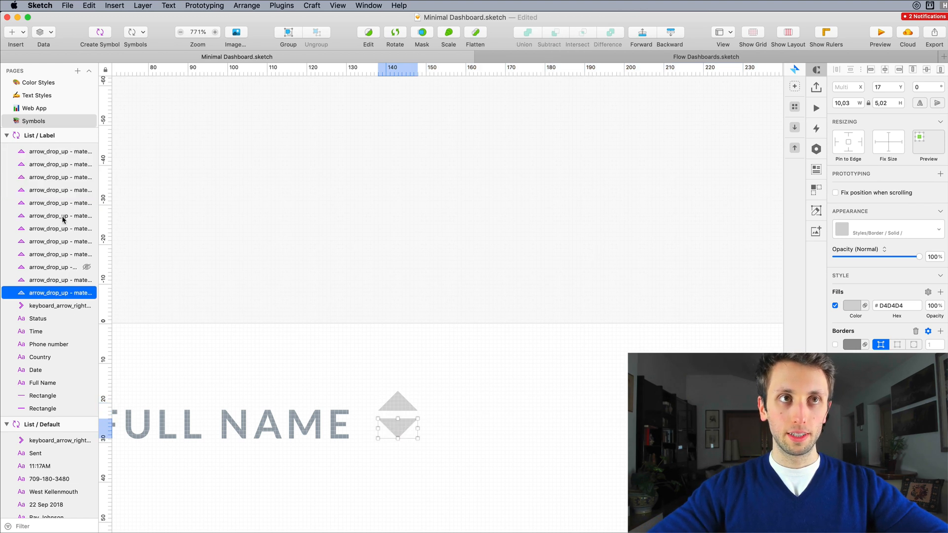
pyautogui.keyDown('shift'); pyautogui.click(58, 152); pyautogui.keyUp('shift')
pyautogui.press('super+minus')
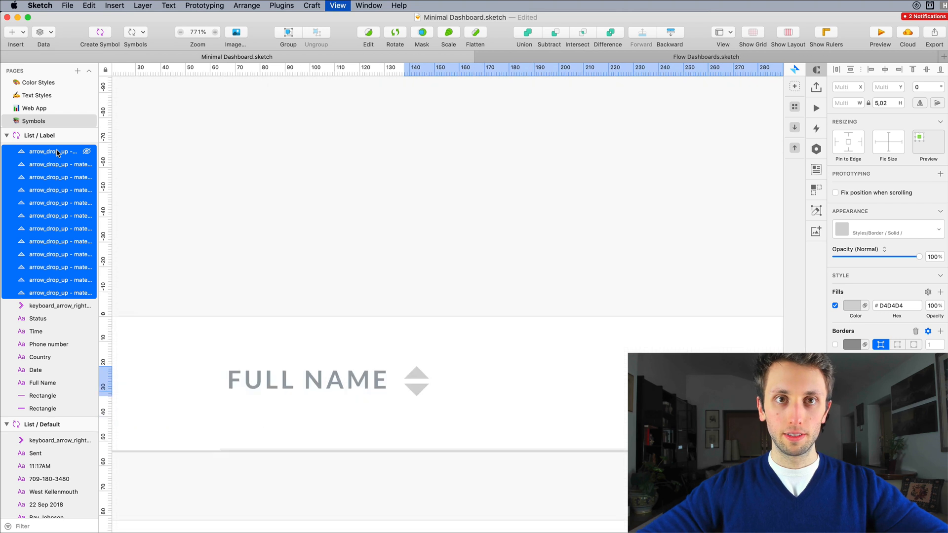
pyautogui.press('super+minus')
pyautogui.press('super+minus')
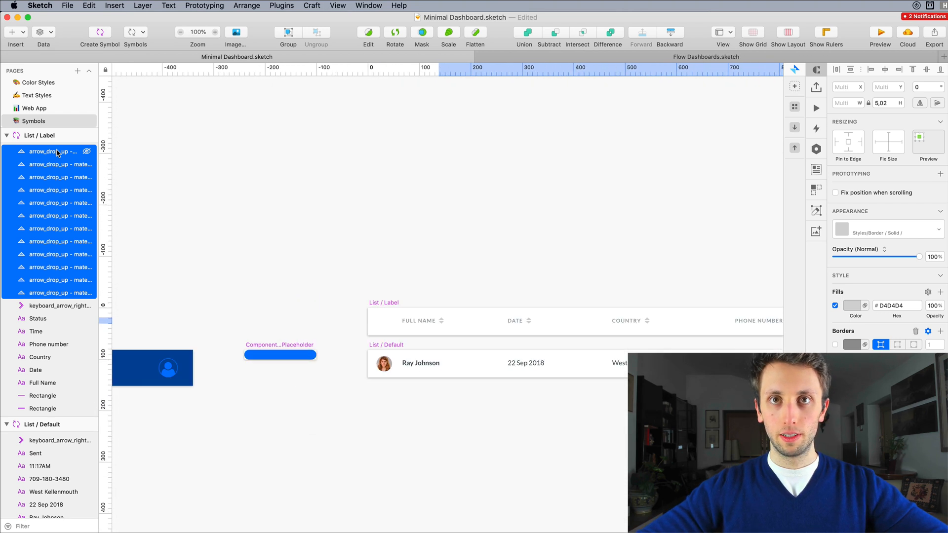
pyautogui.hscroll(10, 428, 185)
pyautogui.click(428, 186)
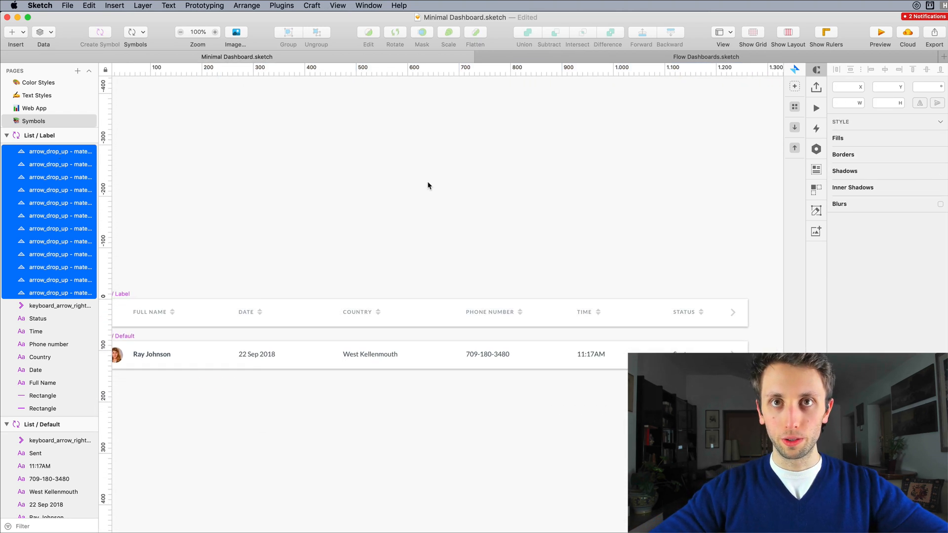
pyautogui.hscroll(-3, 427, 185)
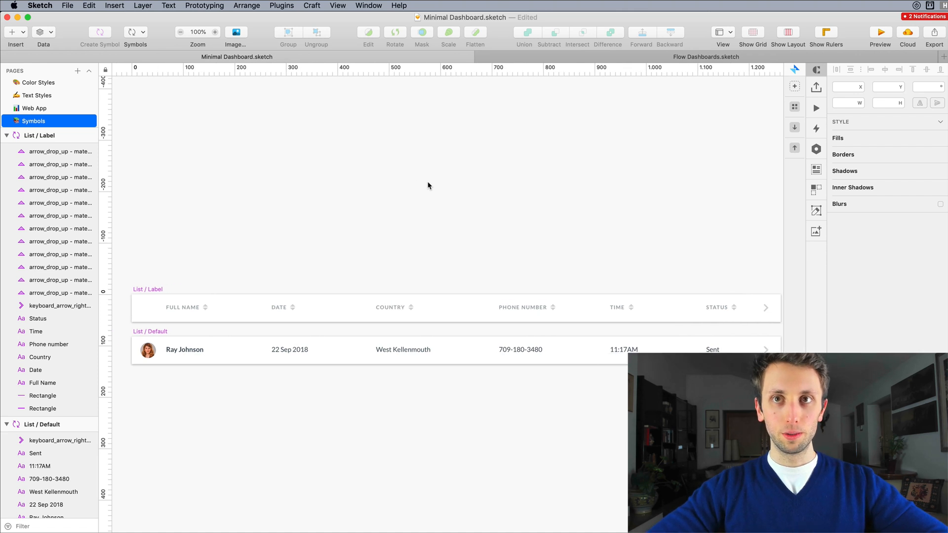
# Reduce all twelve sort arrows in the List / Label symbol to 8,03 px wide and 4,02 px high
pyautogui.click(294, 308)
pyautogui.keyDown('shift'); pyautogui.click(46, 293); pyautogui.keyUp('shift')
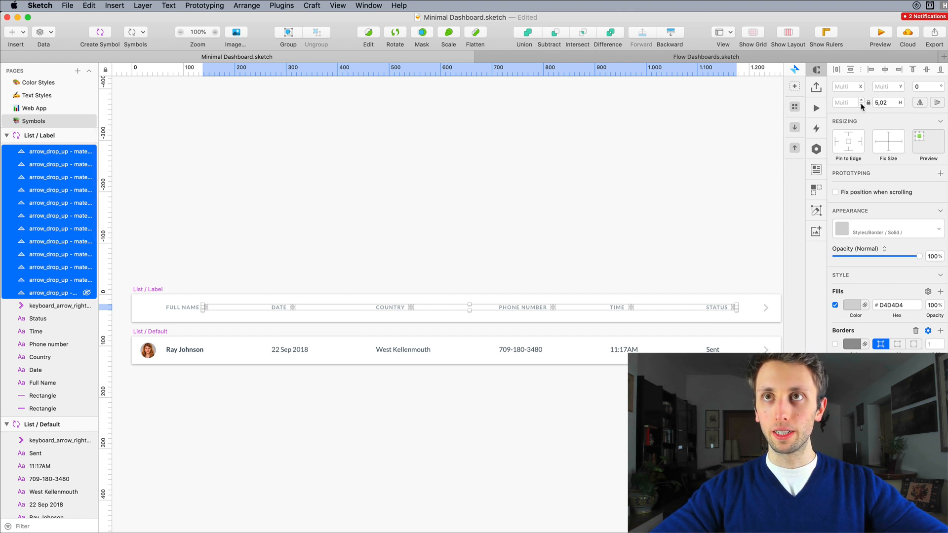
pyautogui.click(901, 105)
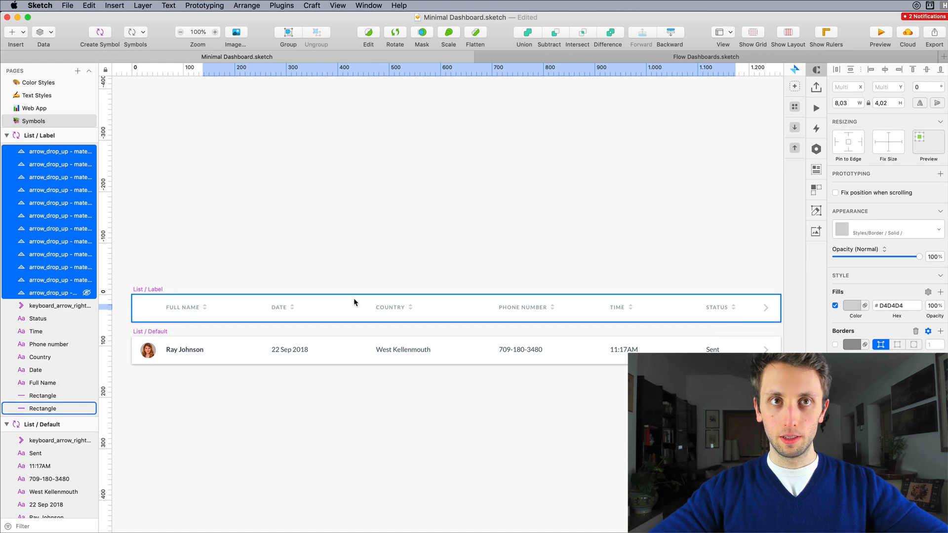
# Examine the size and spacing of the smaller arrow pairs along the header from Full Name to Status
pyautogui.scroll(5, 353, 302)
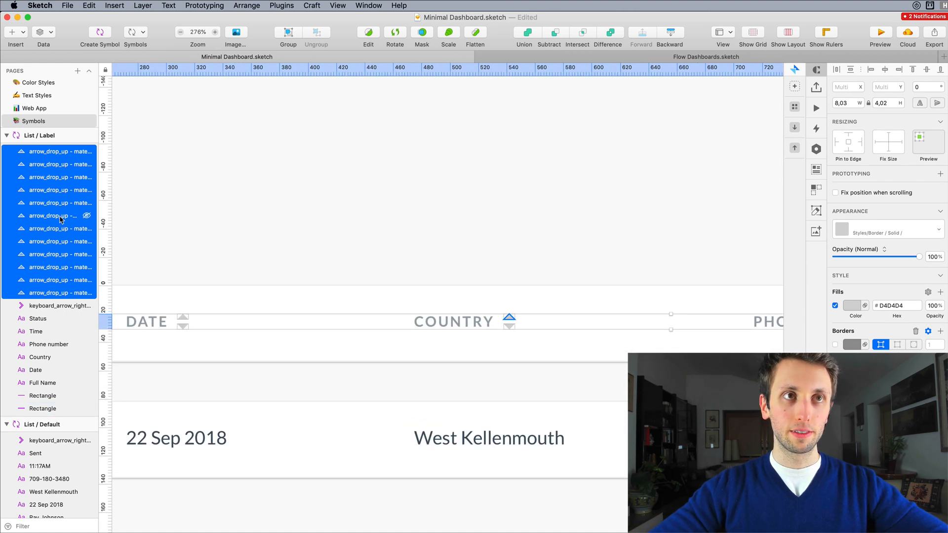
pyautogui.click(57, 319)
pyautogui.click(43, 217)
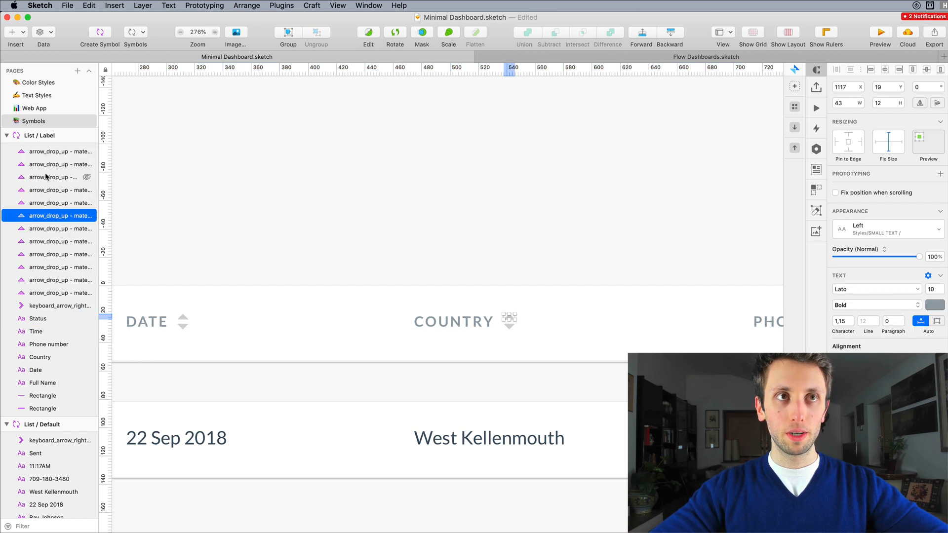
pyautogui.scroll(-2, 425, 214)
pyautogui.click(54, 231)
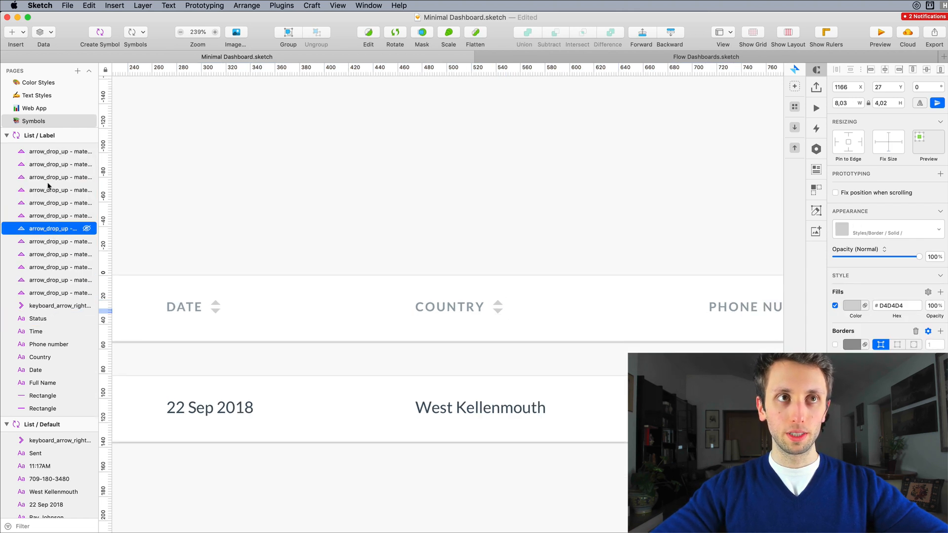
pyautogui.keyDown('shift'); pyautogui.click(49, 152); pyautogui.keyUp('shift')
pyautogui.hscroll(-5, 275, 219)
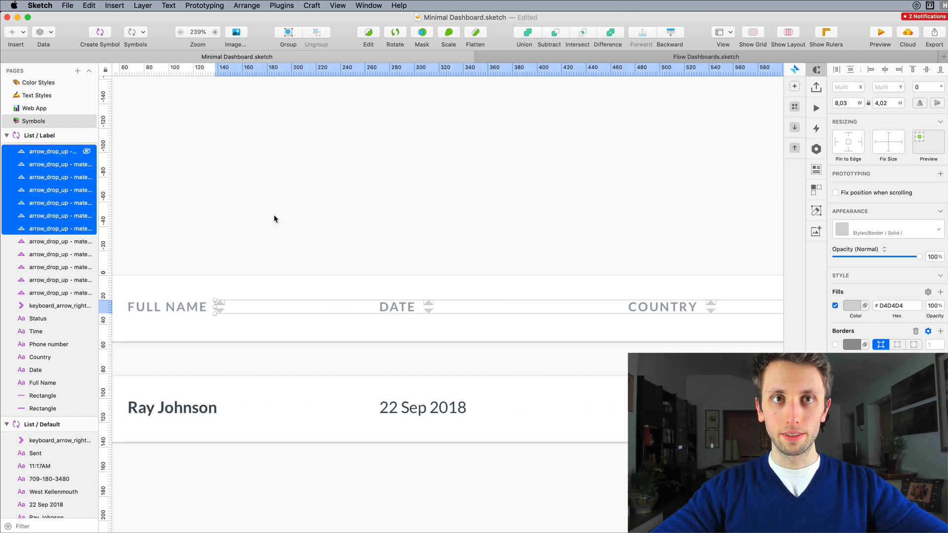
pyautogui.hscroll(15, 275, 219)
pyautogui.hscroll(6, 275, 219)
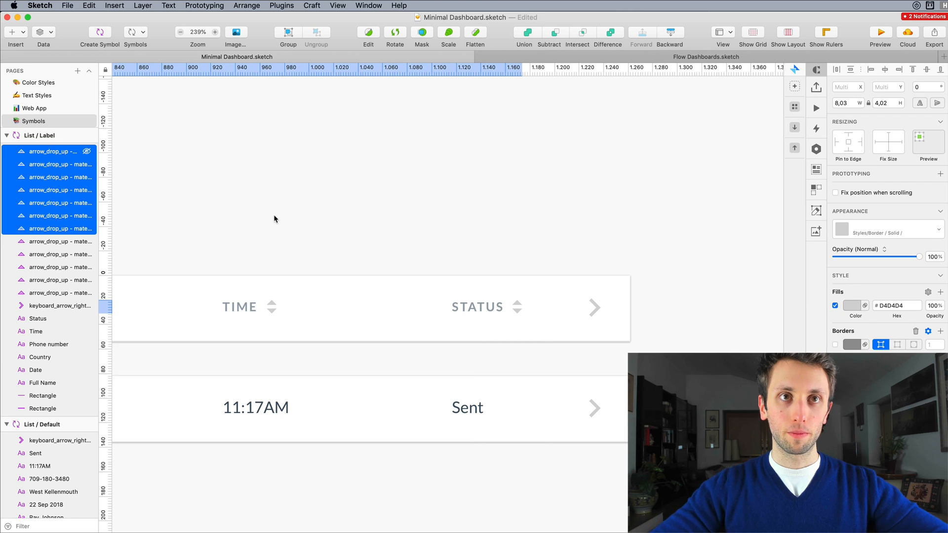
pyautogui.click(288, 213)
pyautogui.scroll(-3, 288, 213)
pyautogui.hscroll(-10, 287, 212)
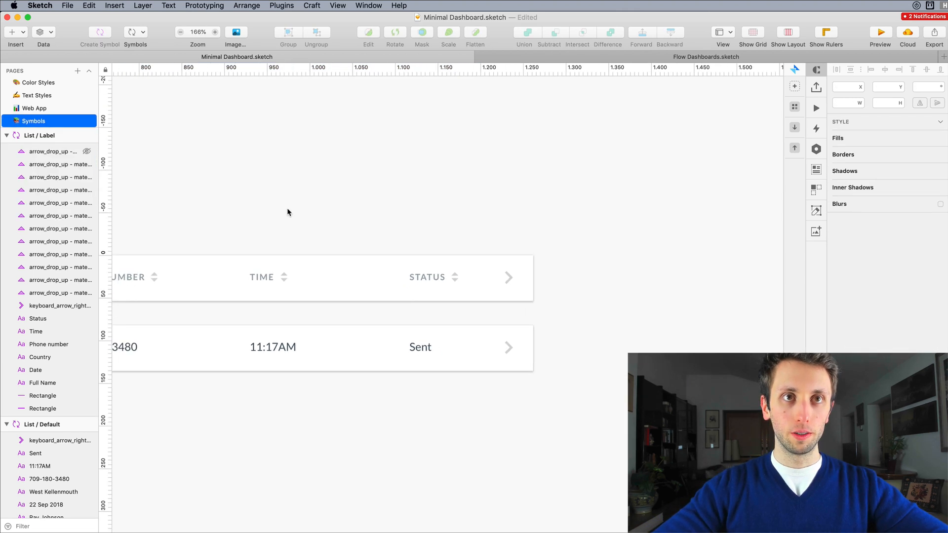
pyautogui.scroll(-3, 288, 212)
pyautogui.hscroll(-6, 287, 216)
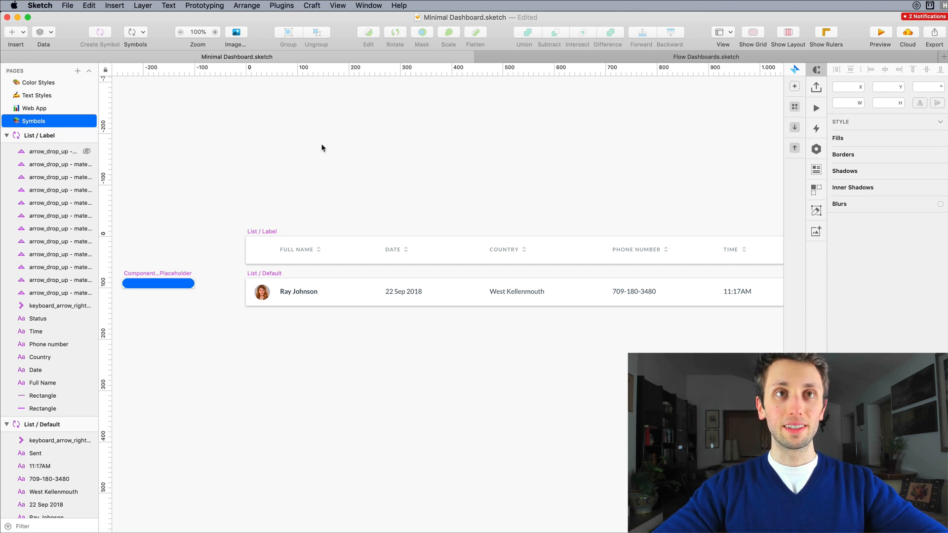
# On the Web App page, replace the symbol of the first Bank Accounts list row with List / Label
pyautogui.click(49, 108)
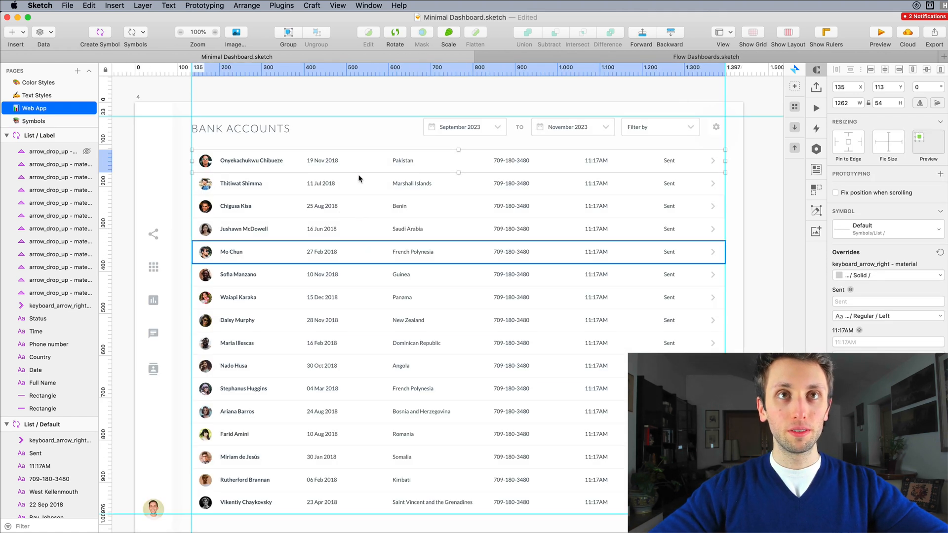
pyautogui.click(880, 234)
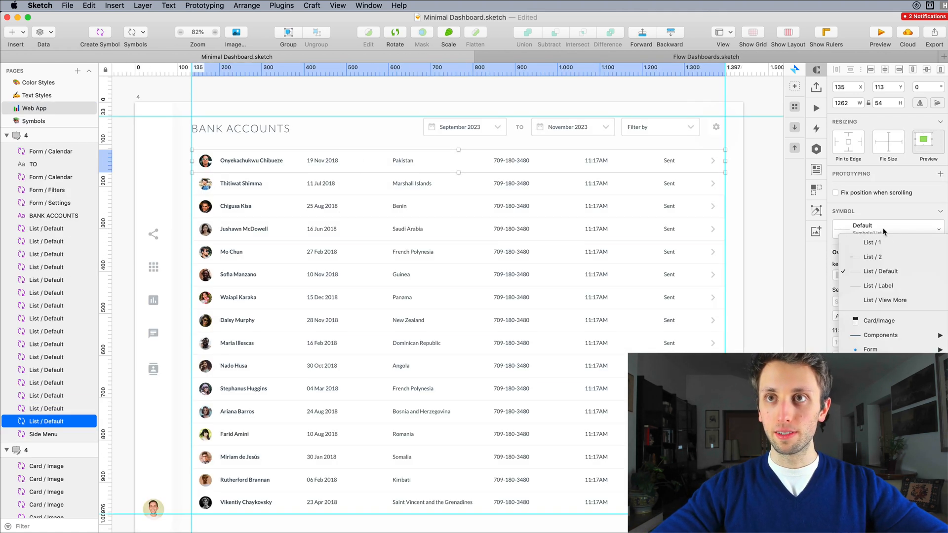
pyautogui.click(881, 287)
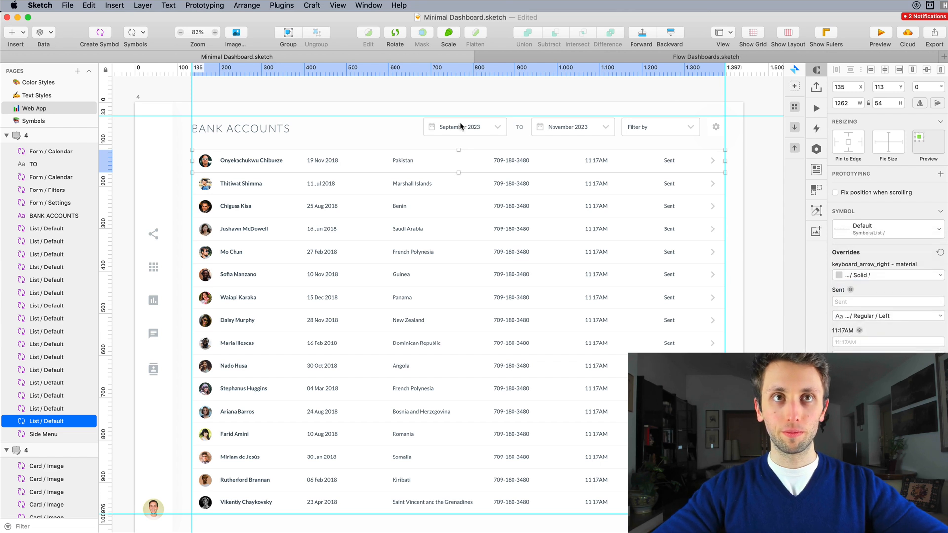
# Sort the layers of all Bank Accounts list rows, including the header row, by Y-position with SketchCleaner
pyautogui.click(366, 97)
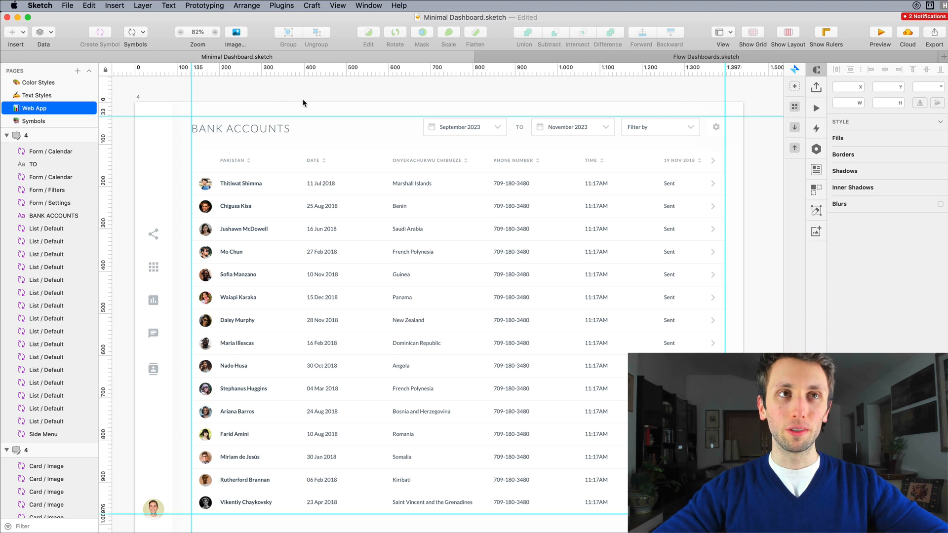
pyautogui.scroll(-5, 303, 103)
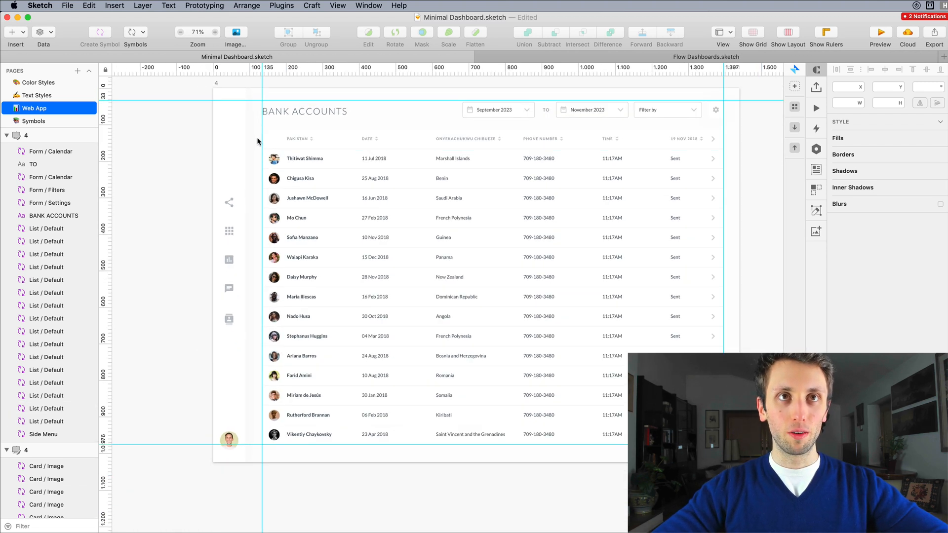
pyautogui.moveTo(259, 136); pyautogui.dragTo(447, 454)
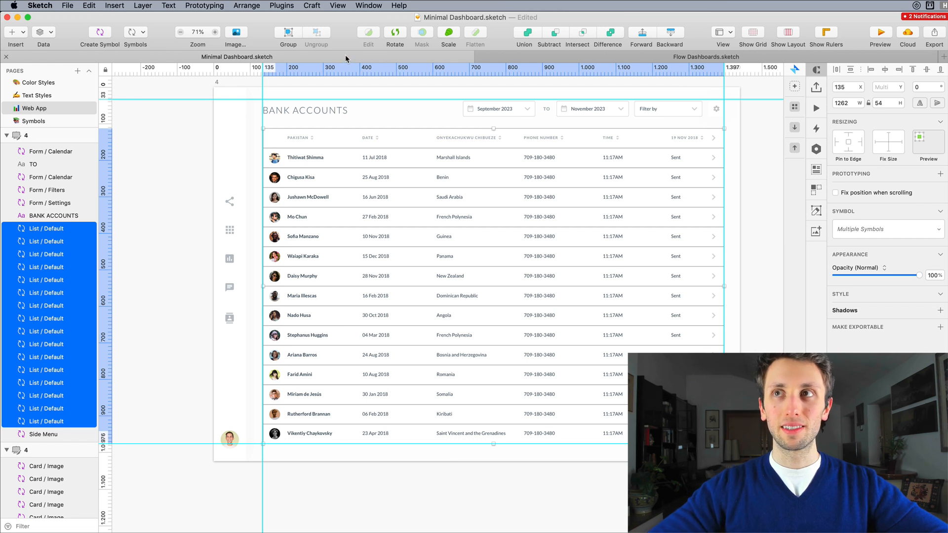
pyautogui.click(273, 5)
pyautogui.moveTo(326, 255)
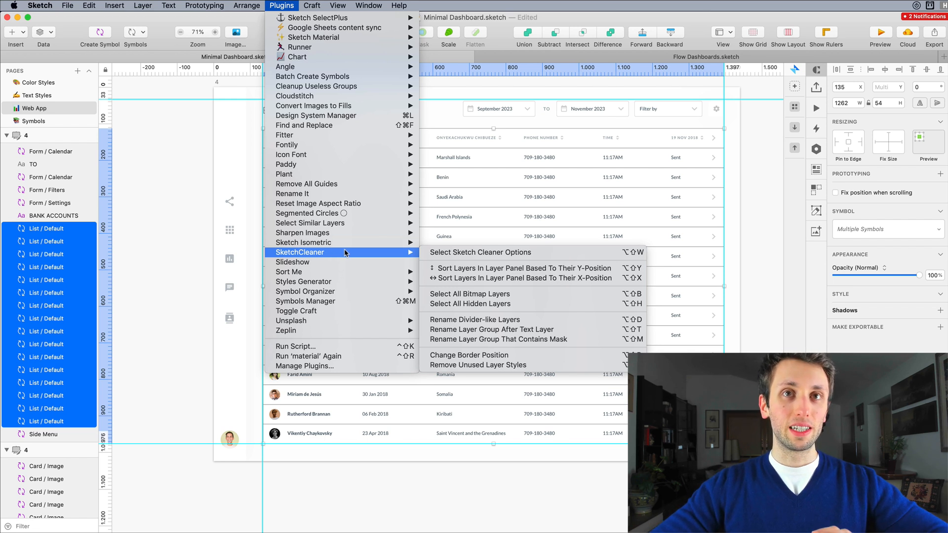
pyautogui.click(478, 268)
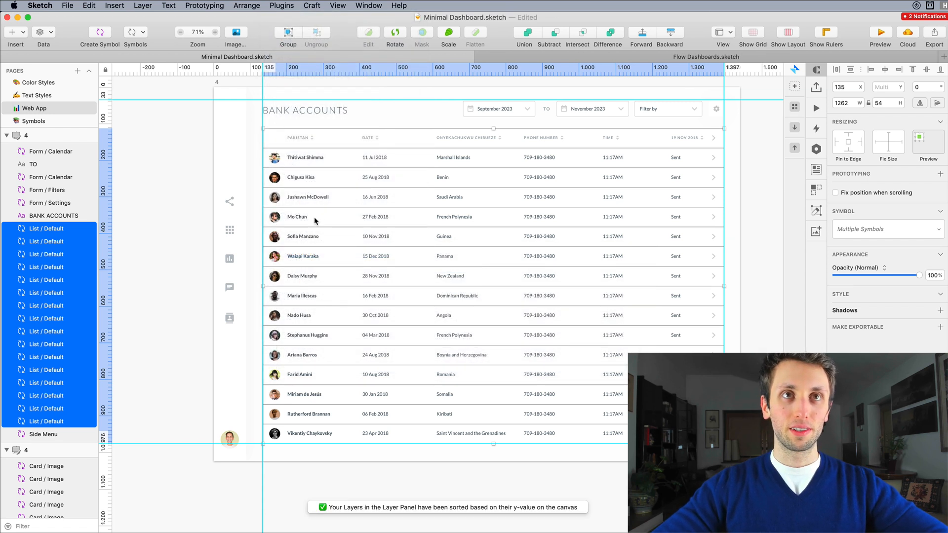
# Move the BANK ACCOUNTS title to the top of the dashboard artboard's layer order, above the first Form / Calendar
pyautogui.scroll(3, 313, 221)
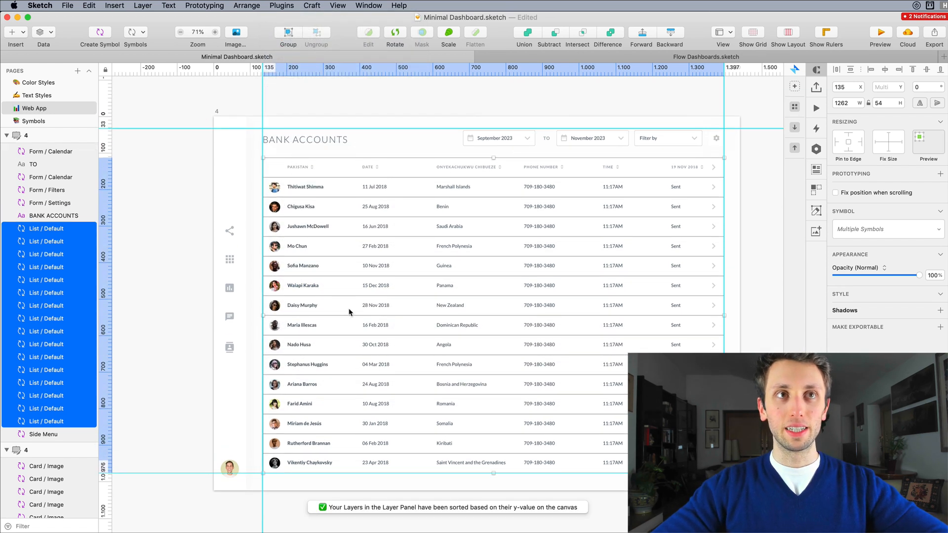
pyautogui.click(282, 140)
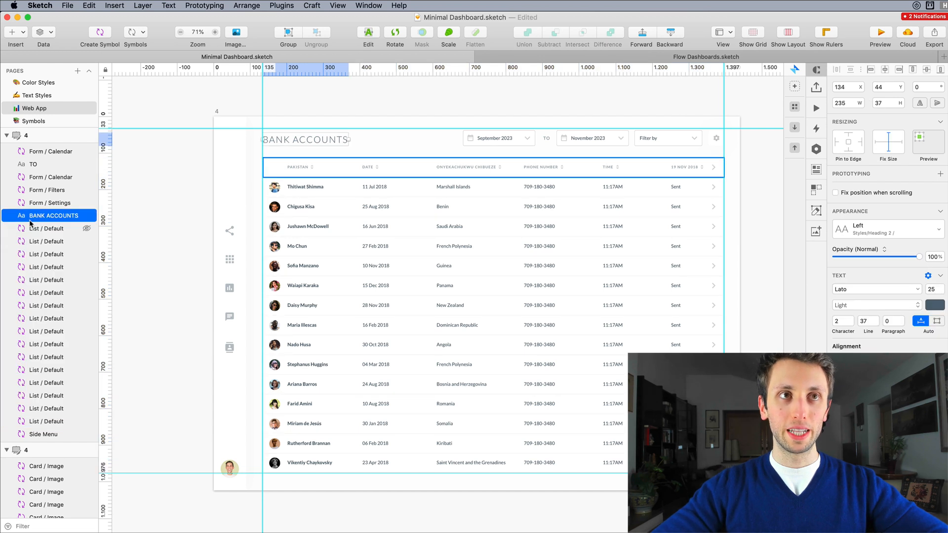
pyautogui.moveTo(37, 216); pyautogui.dragTo(37, 149)
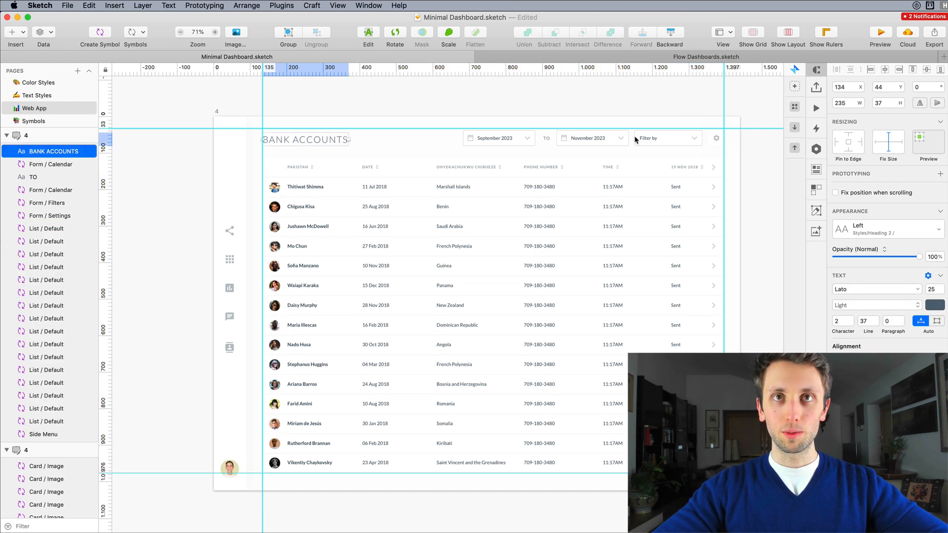
# Group the two Form / Calendar fields with the TO text between them and name the group Calendar
pyautogui.moveTo(441, 130); pyautogui.dragTo(630, 146)
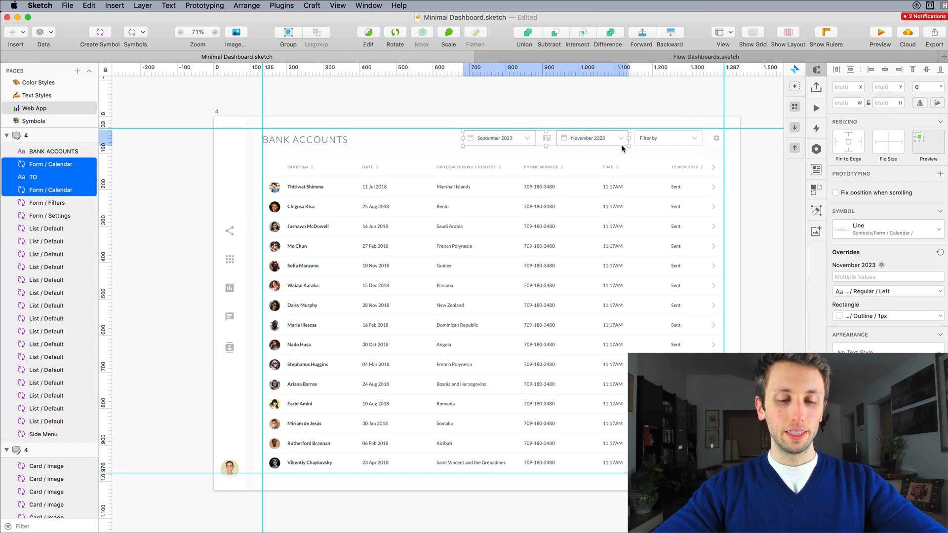
pyautogui.press('super+g')
pyautogui.press('super+r')
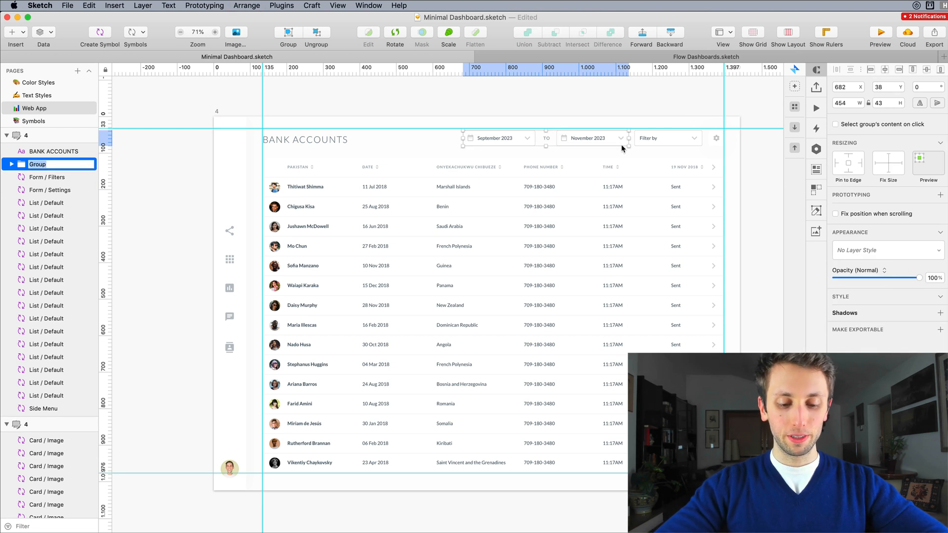
pyautogui.write('Calendar')
pyautogui.press('Return')
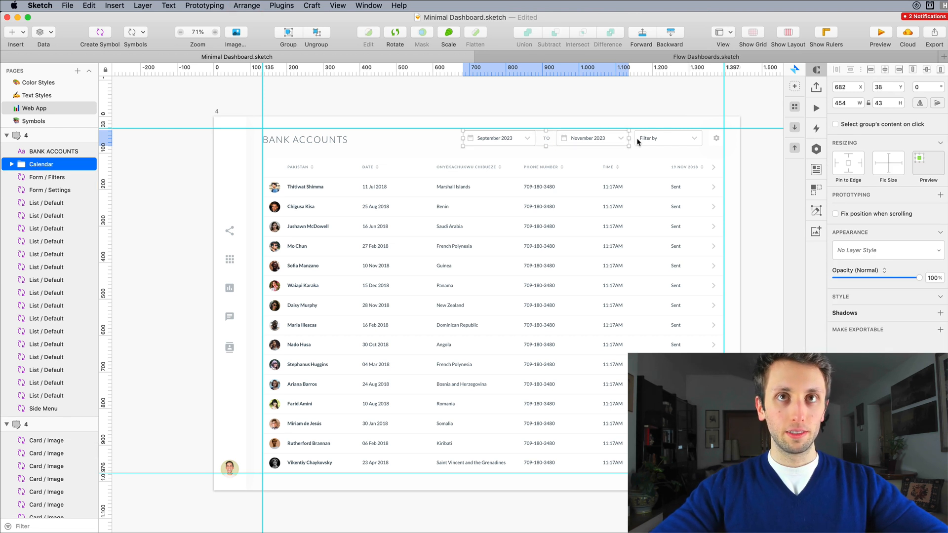
pyautogui.click(711, 139)
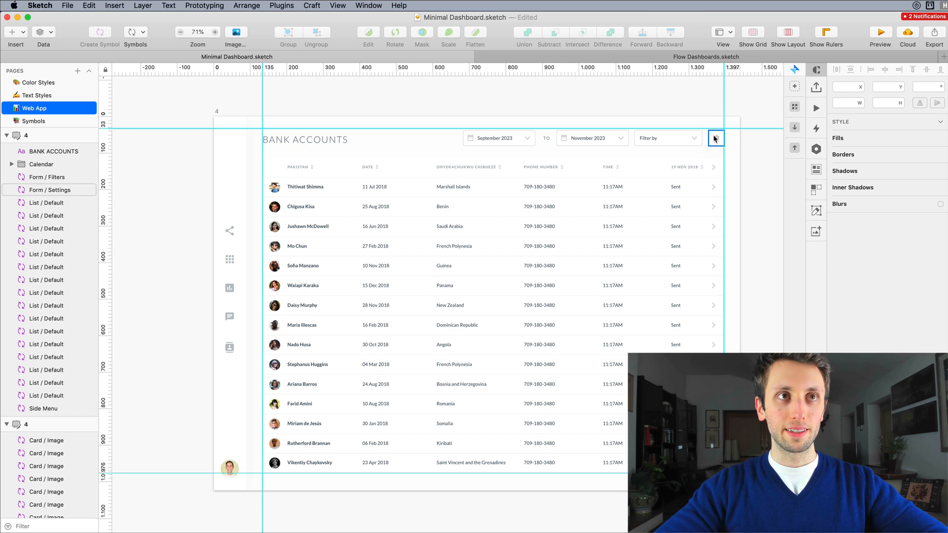
pyautogui.click(713, 137)
pyautogui.click(447, 106)
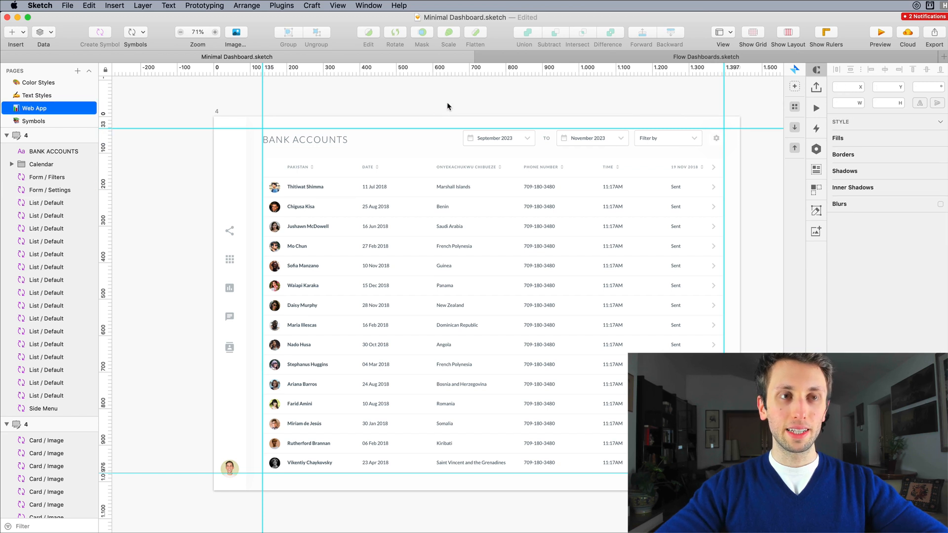
# Open the List / Label symbol from the header row and batch-rename its twelve arrow_drop_up layers as Arrow with Rename It
pyautogui.click(402, 164)
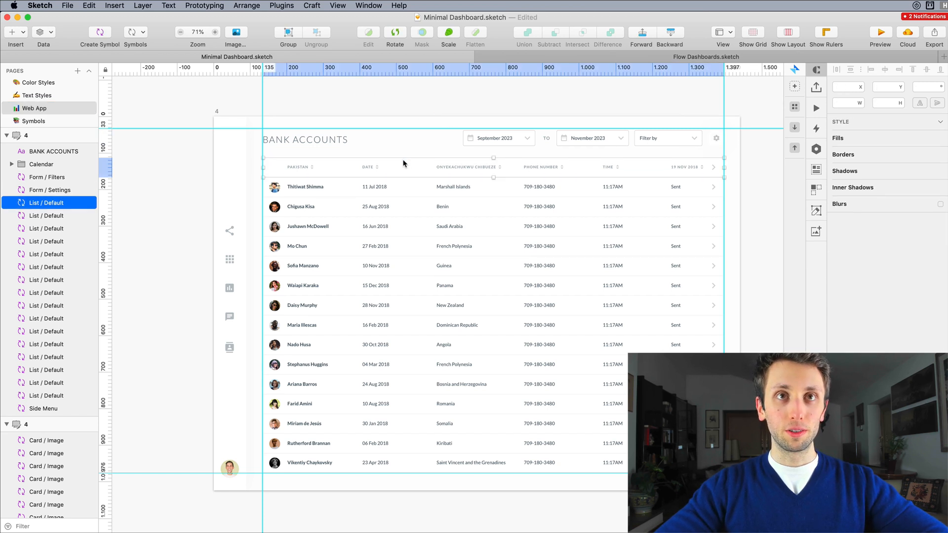
pyautogui.doubleClick(403, 163)
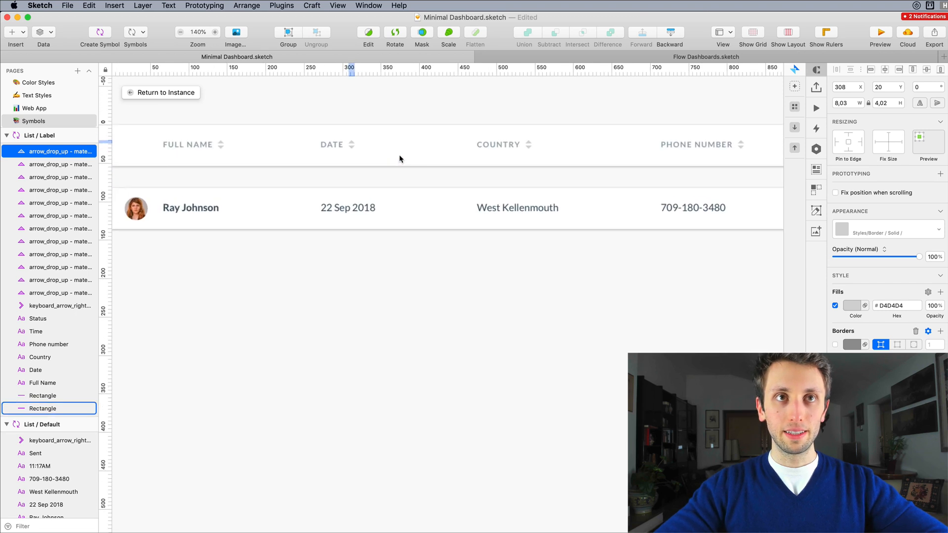
pyautogui.keyDown('shift'); pyautogui.click(40, 291); pyautogui.keyUp('shift')
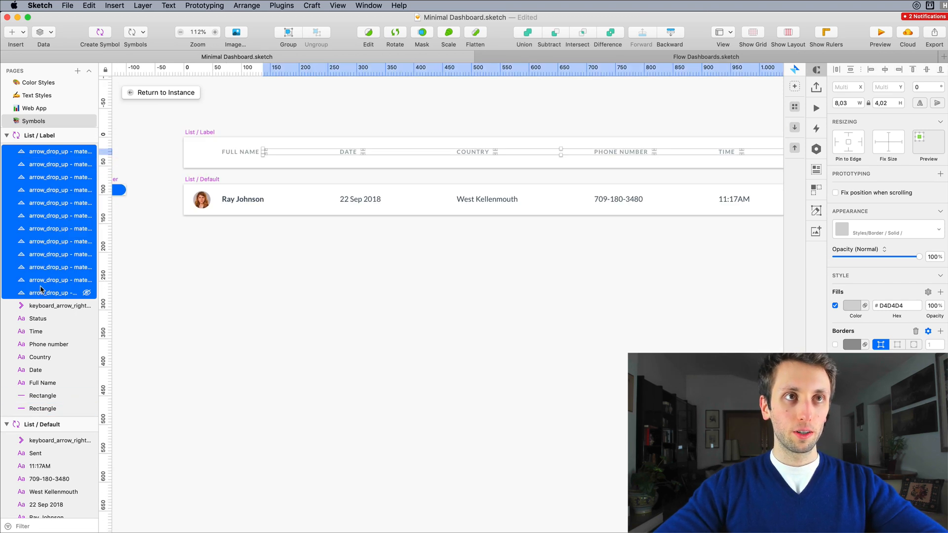
pyautogui.click(279, 6)
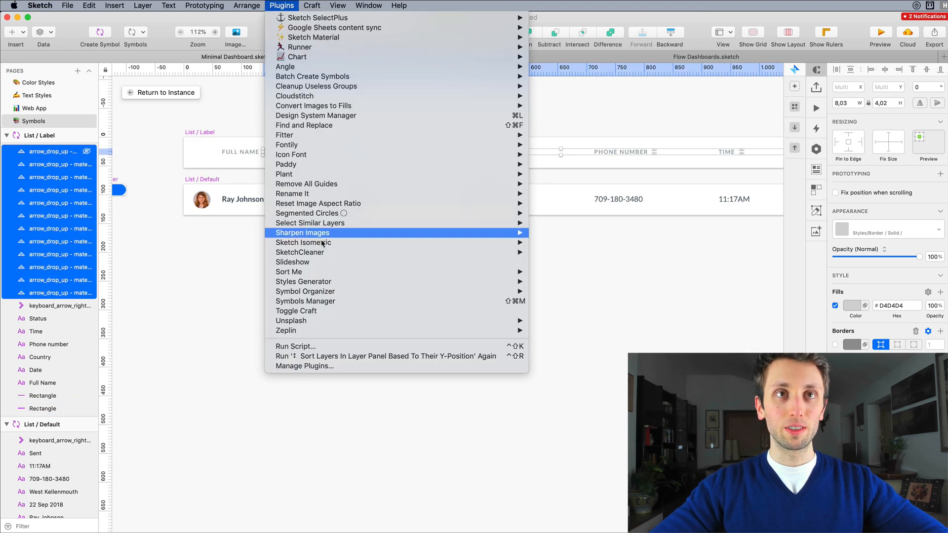
pyautogui.moveTo(318, 194)
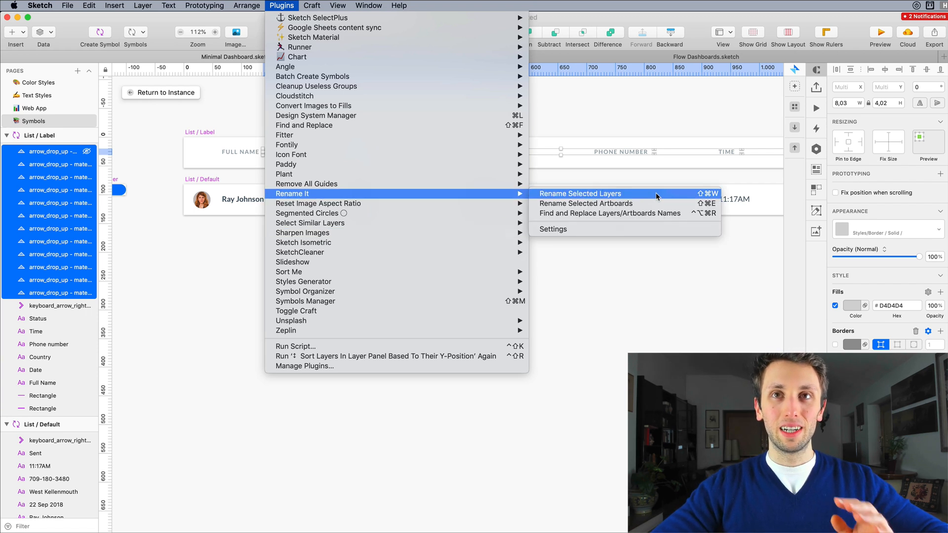
pyautogui.click(656, 194)
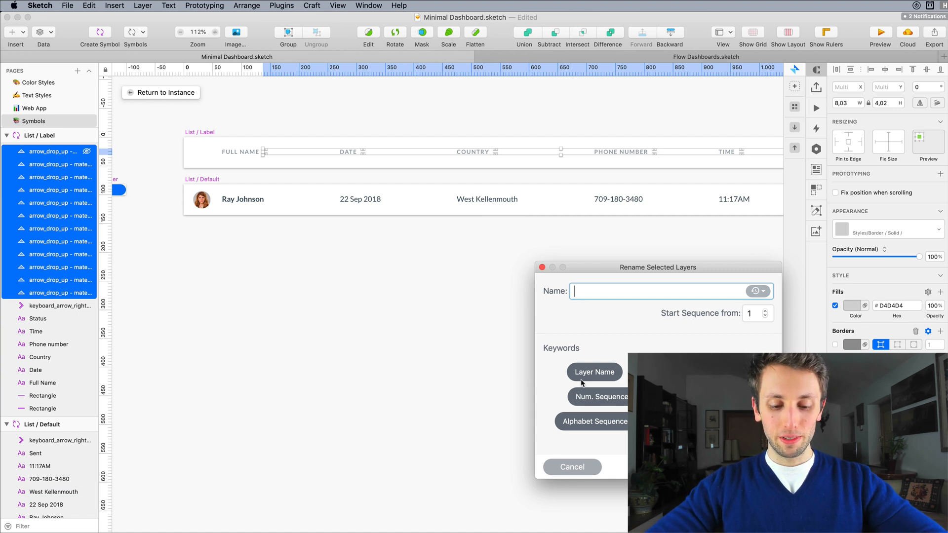
pyautogui.write('Arrow')
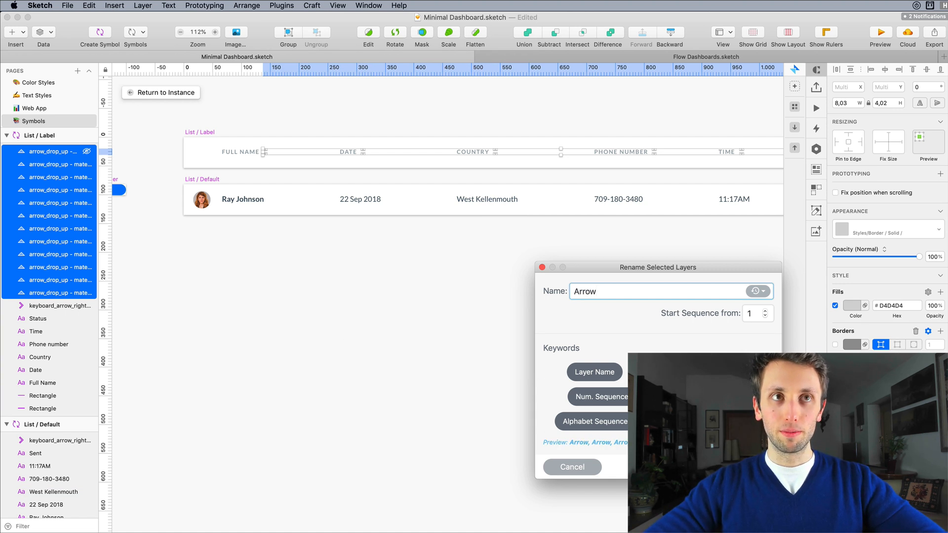
pyautogui.press('Return')
pyautogui.scroll(3, 555, 332)
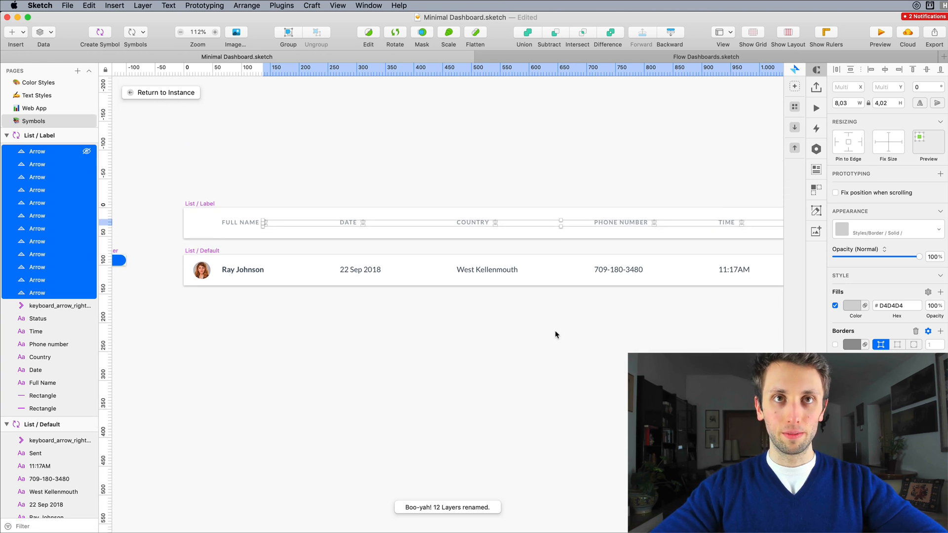
pyautogui.click(258, 188)
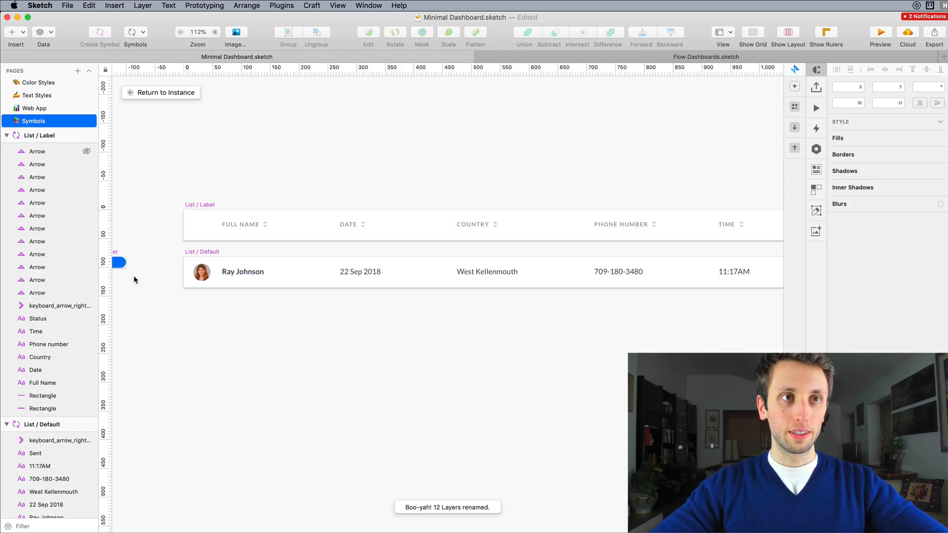
# Rename the keyboard_arrow_right layer in the List / Label symbol as Arrow
pyautogui.click(56, 308)
pyautogui.hscroll(10, 397, 303)
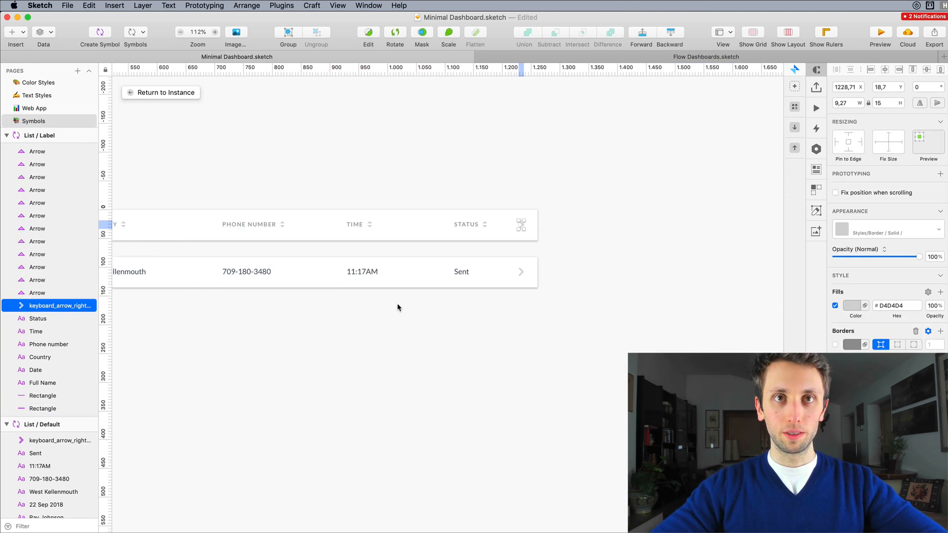
pyautogui.press('super+r')
pyautogui.write('A')
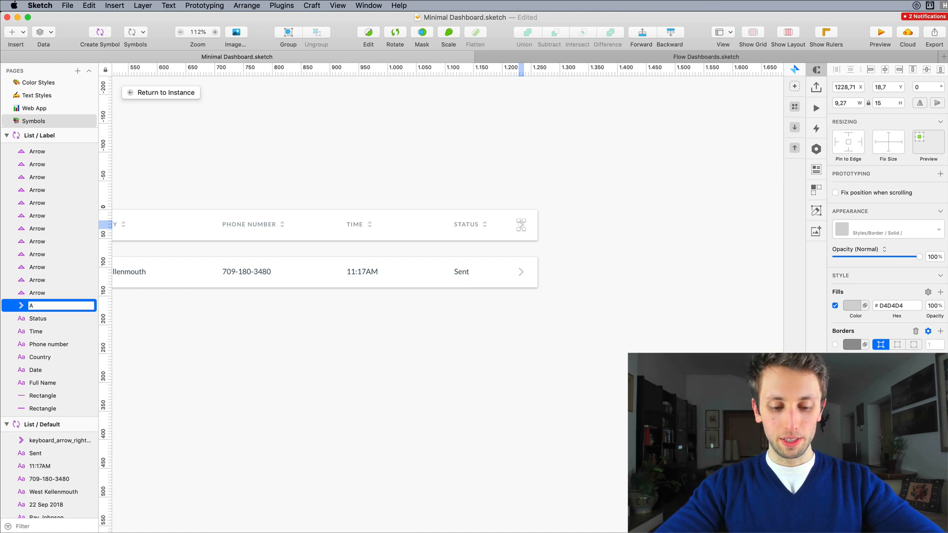
pyautogui.write('rrow')
pyautogui.press('Return')
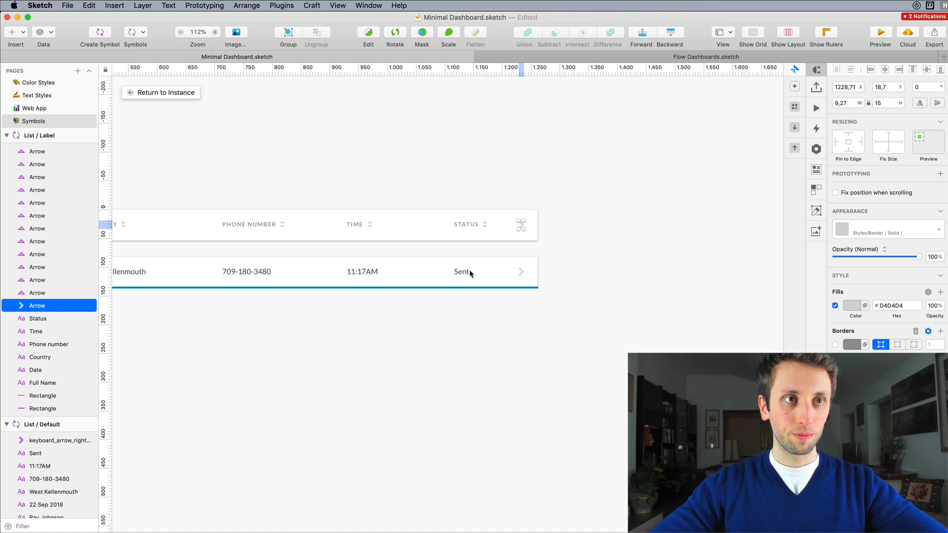
pyautogui.click(400, 312)
pyautogui.hscroll(-6, 401, 314)
pyautogui.scroll(-2, 401, 314)
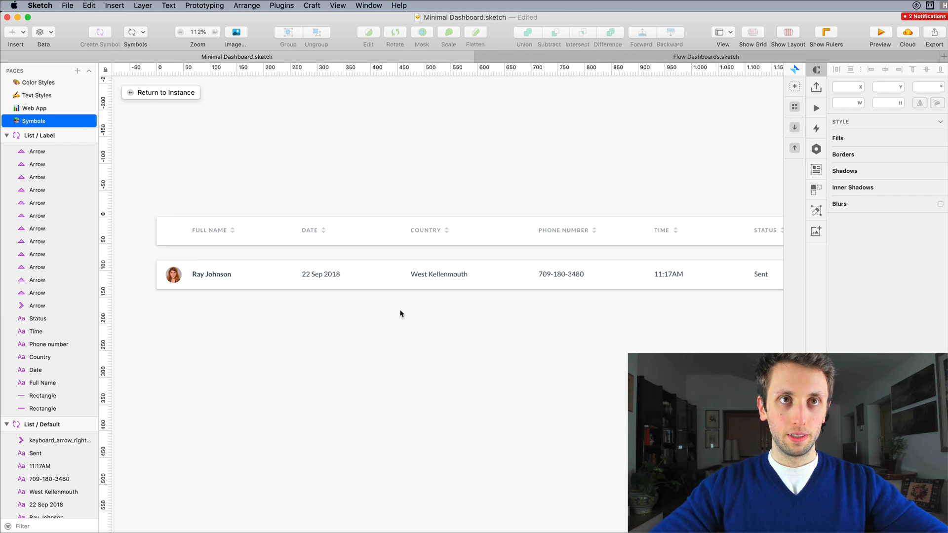
# Rename the keyboard_arrow_right layer in the List / Default symbol as Arrow
pyautogui.click(218, 277)
pyautogui.scroll(-3, 21, 421)
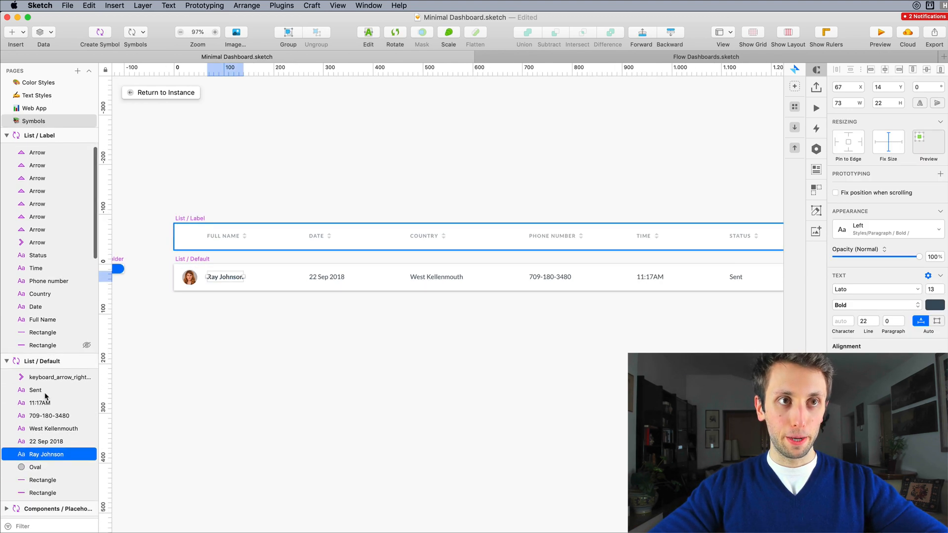
pyautogui.click(46, 379)
pyautogui.doubleClick(45, 378)
pyautogui.write('Arrow')
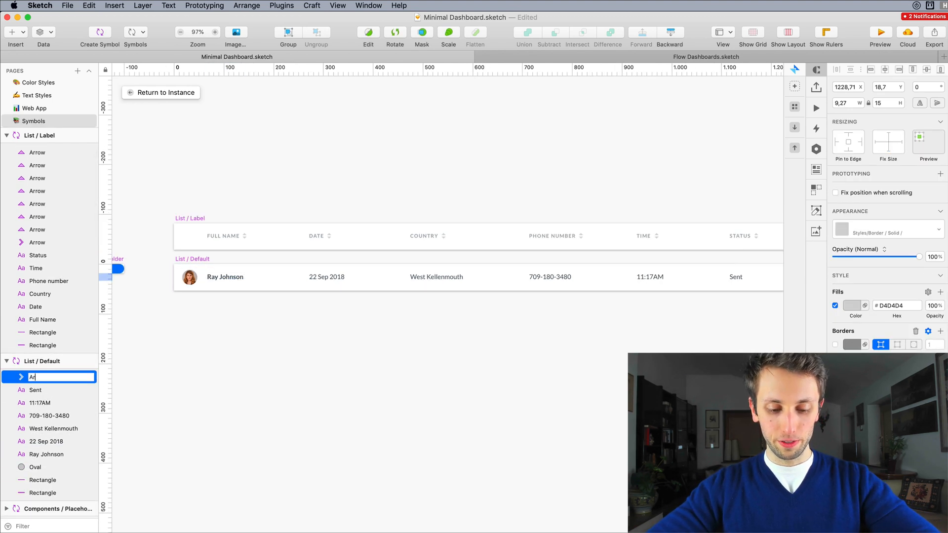
pyautogui.press('Return')
pyautogui.click(249, 347)
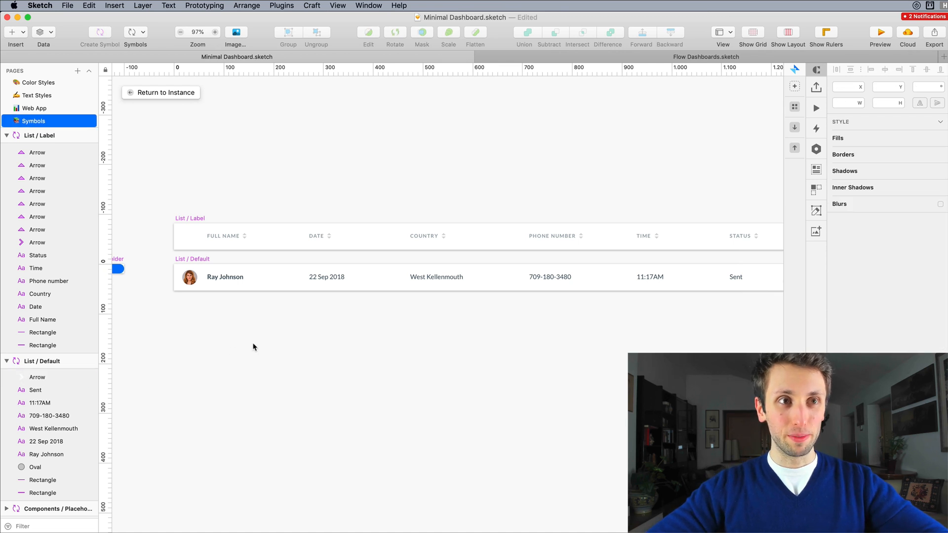
# Rename the Oval avatar layer in the List / Default symbol as Profile picture and return to the Web App page
pyautogui.scroll(2, 262, 345)
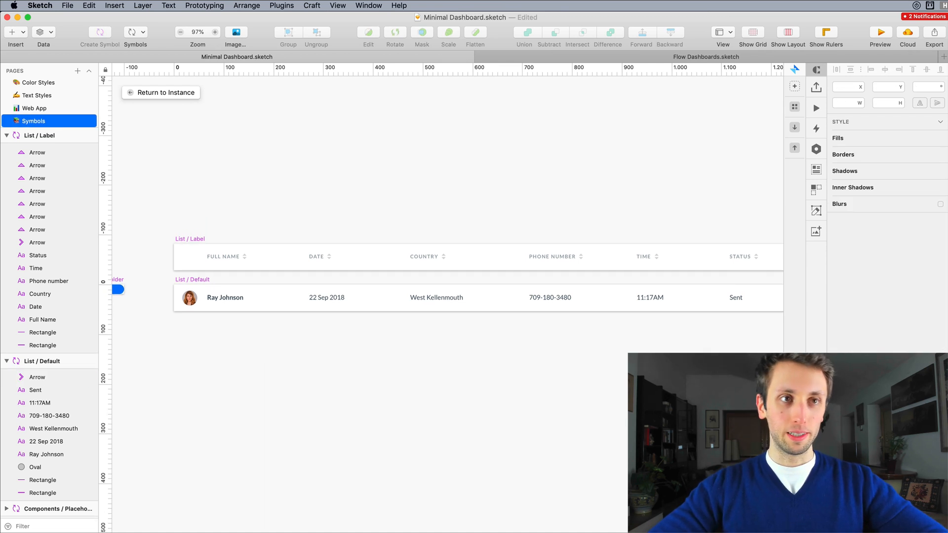
pyautogui.click(50, 470)
pyautogui.doubleClick(36, 467)
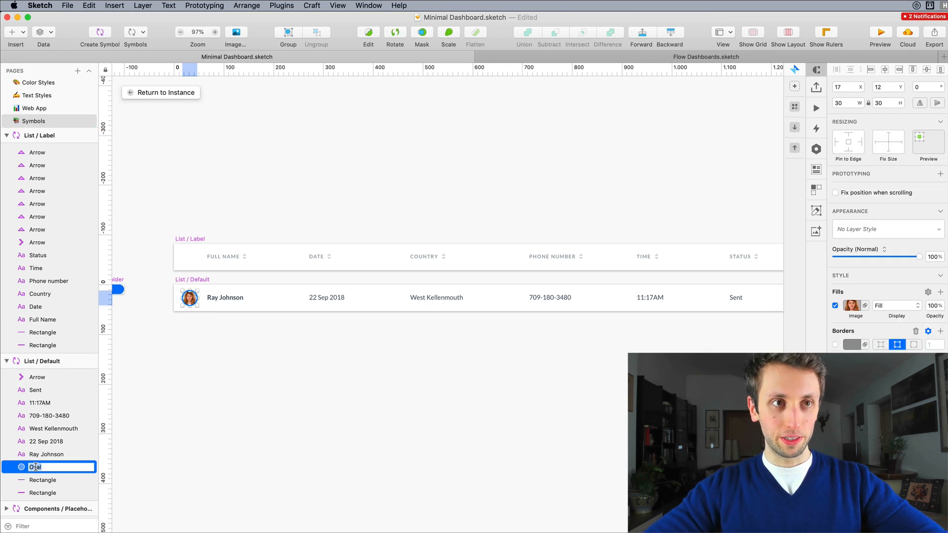
pyautogui.write('Profile')
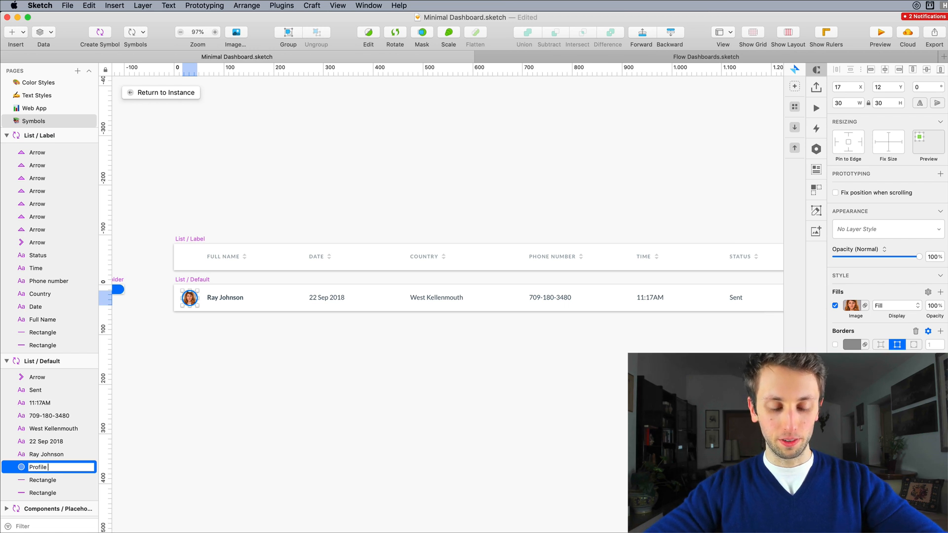
pyautogui.write(' picture')
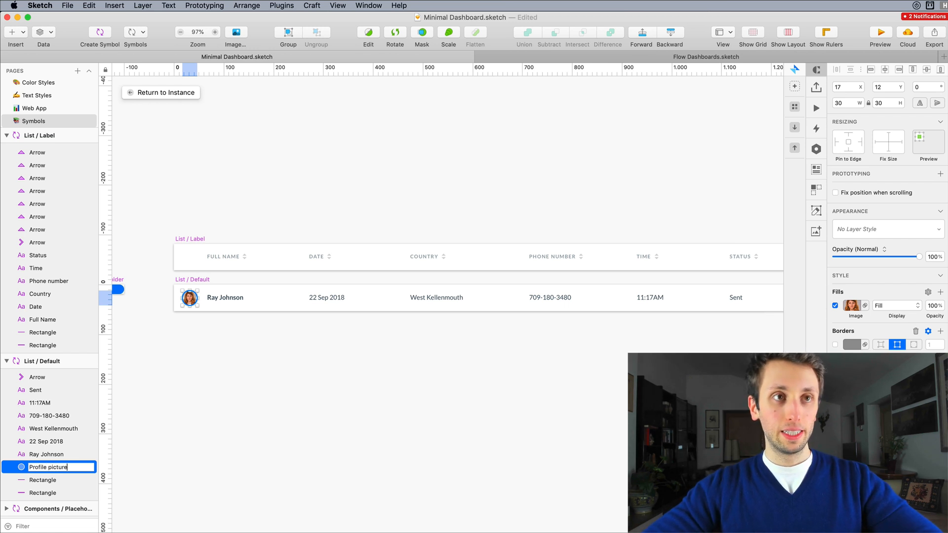
pyautogui.press('Return')
pyautogui.click(291, 423)
pyautogui.scroll(-5, 291, 424)
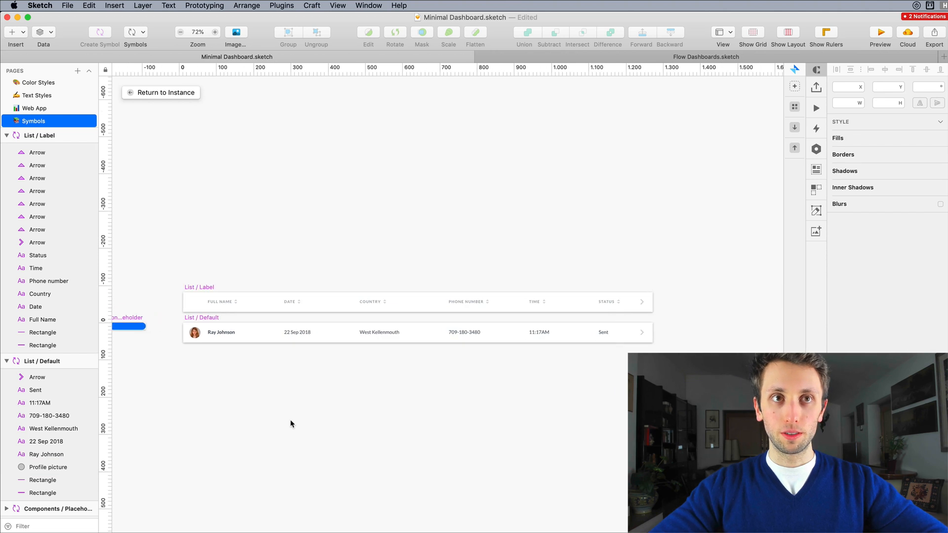
pyautogui.press('super+shift+r')
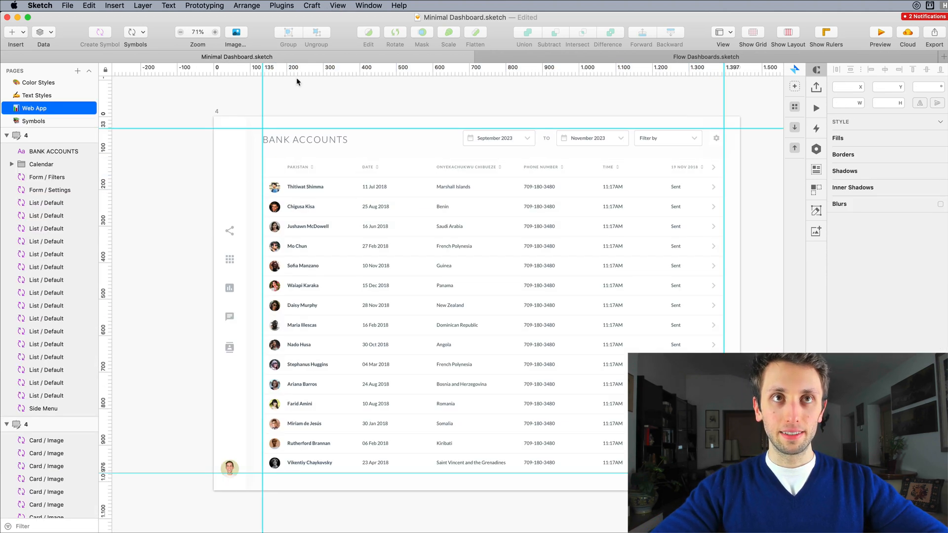
# Remove all vertical and horizontal guides from the Web App page
pyautogui.rightClick(718, 70)
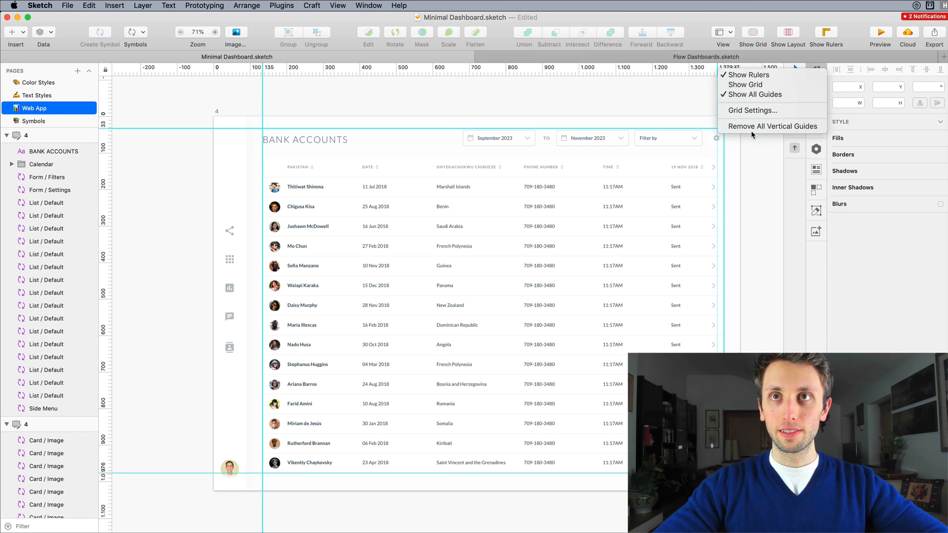
pyautogui.click(770, 126)
pyautogui.rightClick(106, 121)
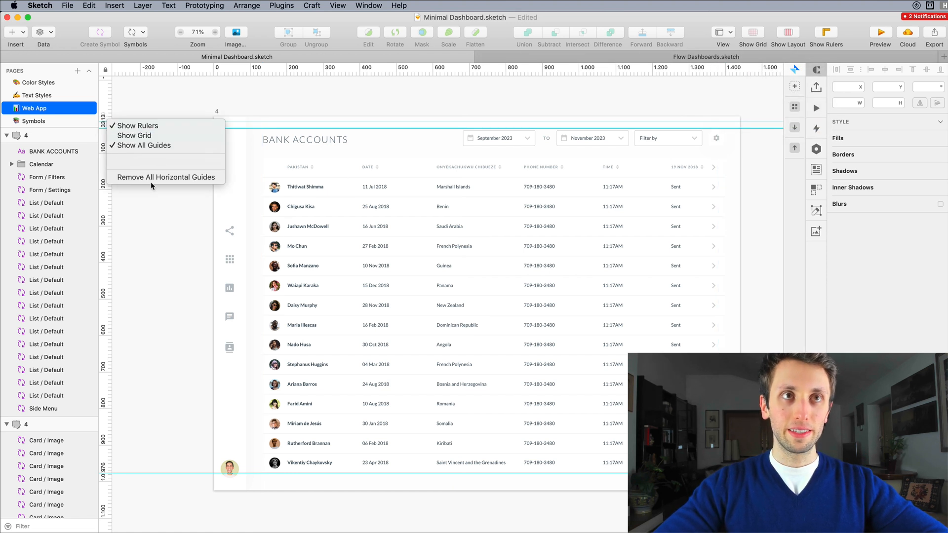
pyautogui.click(151, 178)
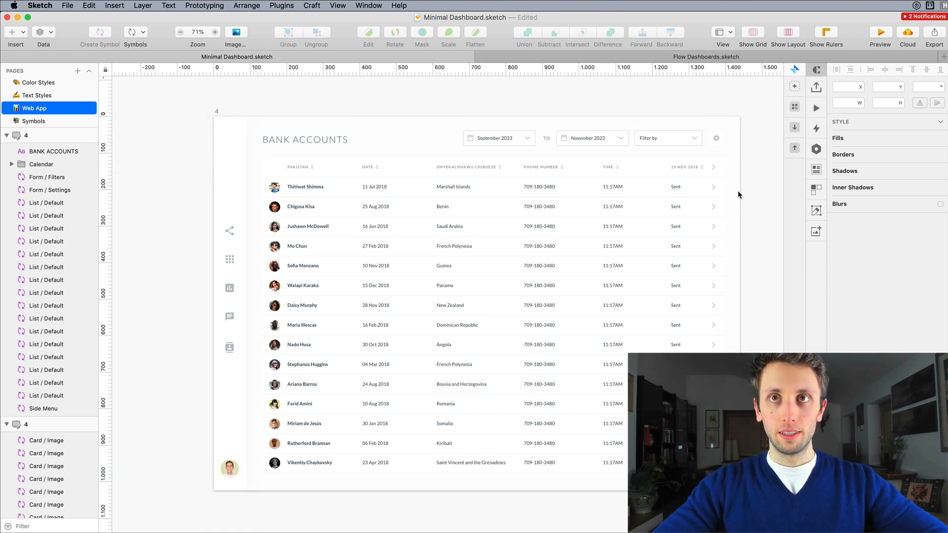
# Open the Form / Settings symbol, apply the Form / Filters rectangle's style to its background rectangle, and return to the Web App page
pyautogui.click(715, 138)
pyautogui.scroll(5, 713, 138)
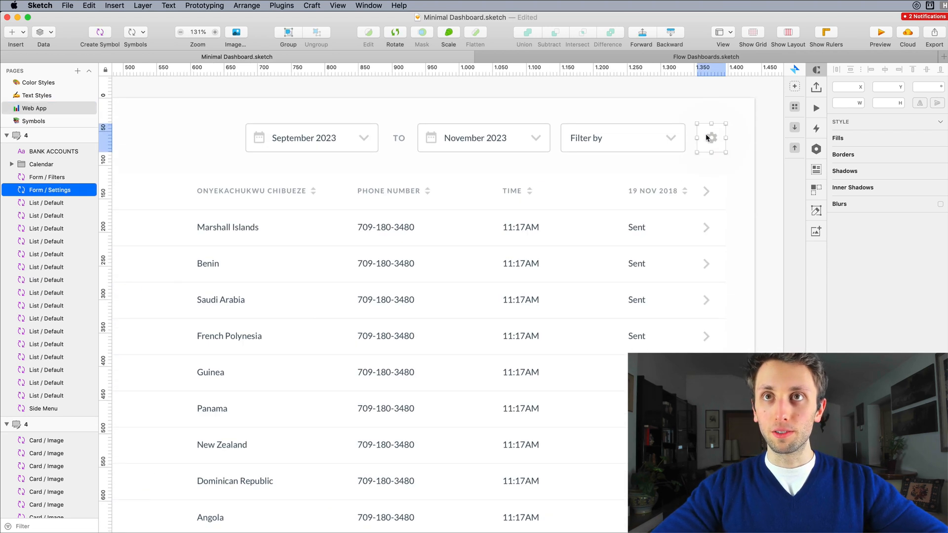
pyautogui.doubleClick(708, 138)
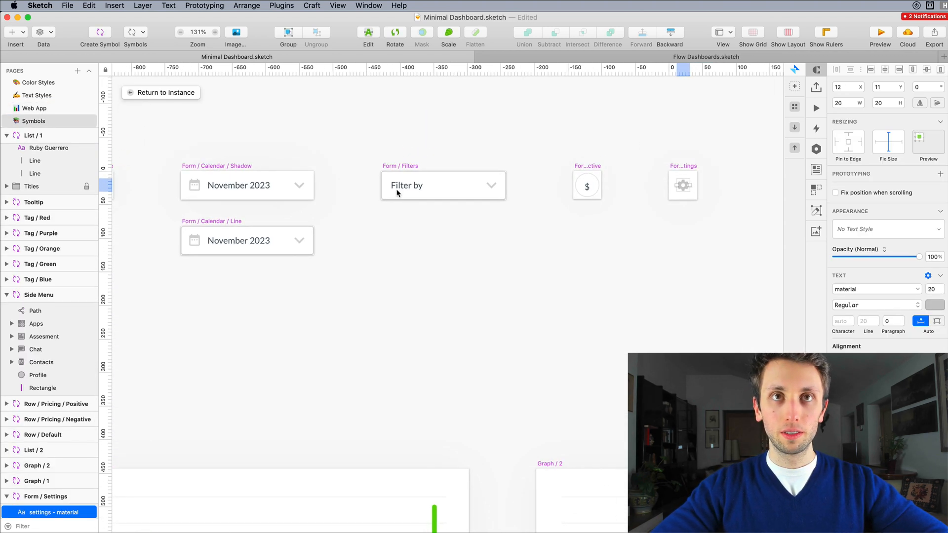
pyautogui.click(398, 193)
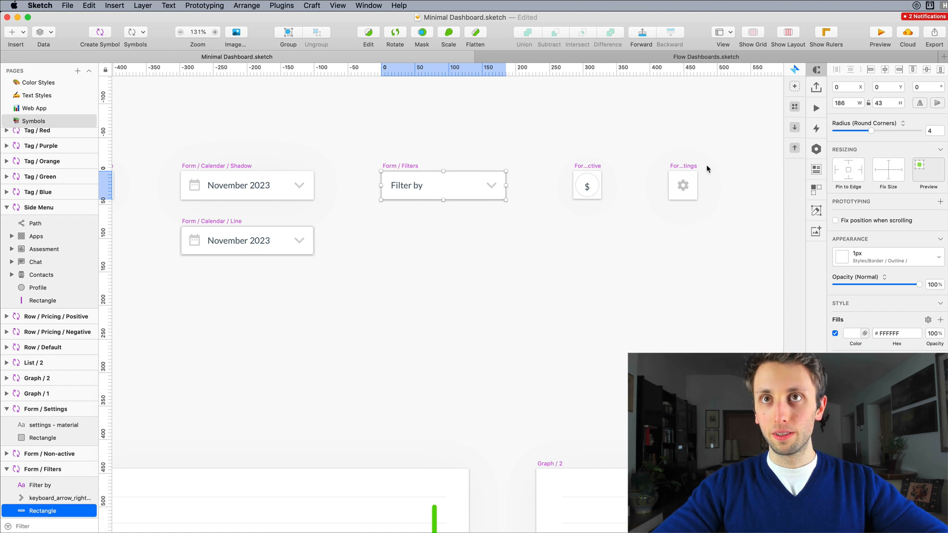
pyautogui.click(684, 170)
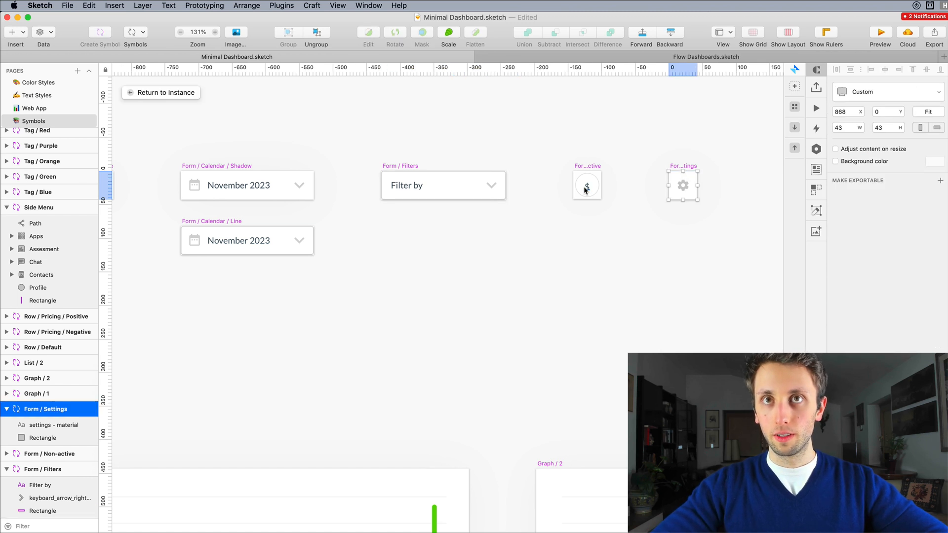
pyautogui.click(585, 188)
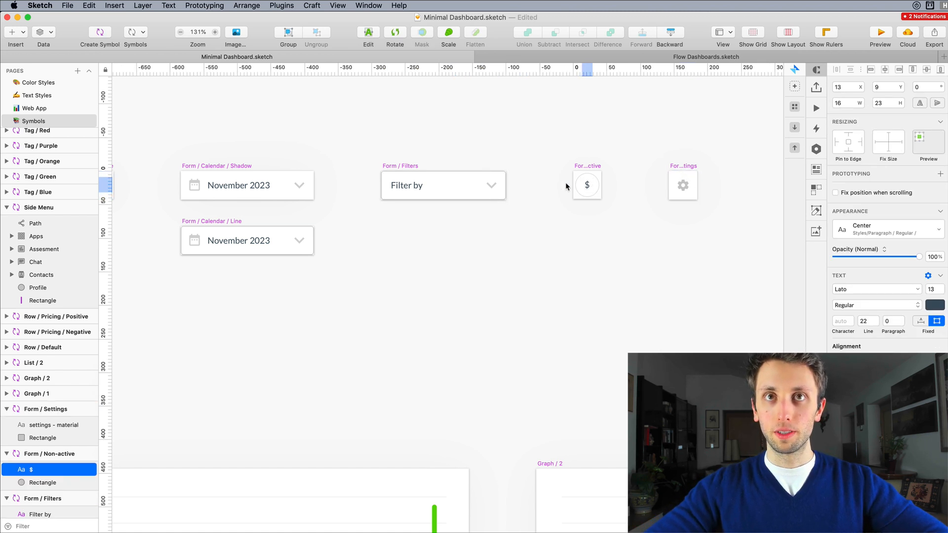
pyautogui.click(482, 179)
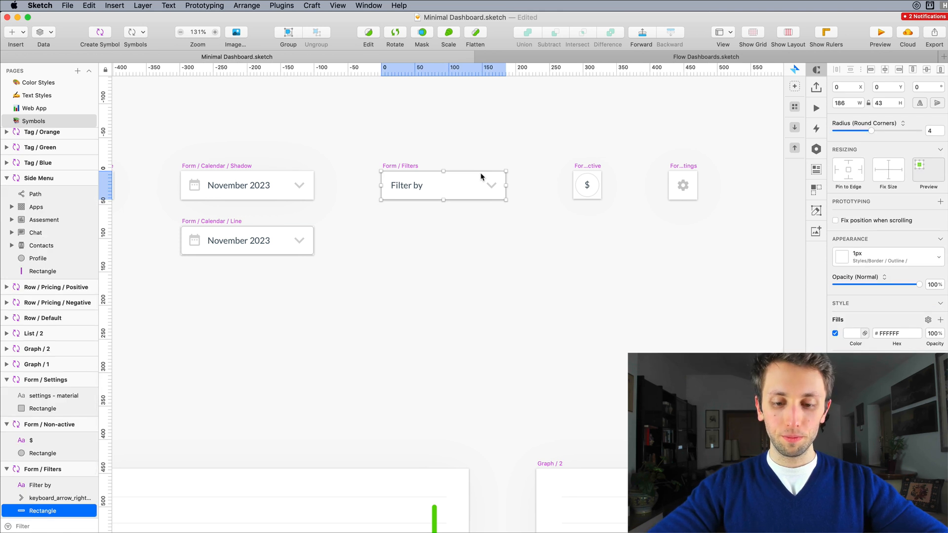
pyautogui.click(683, 171)
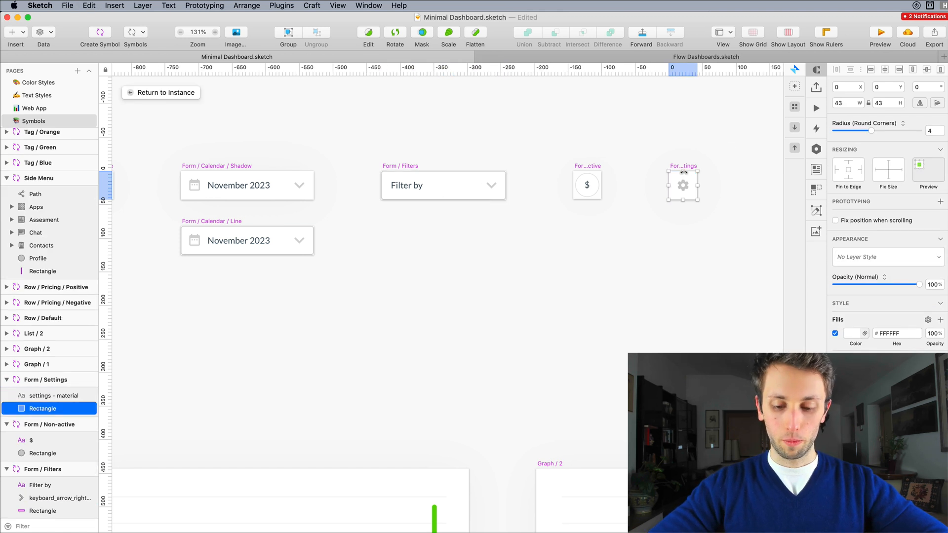
pyautogui.press('super+alt+v')
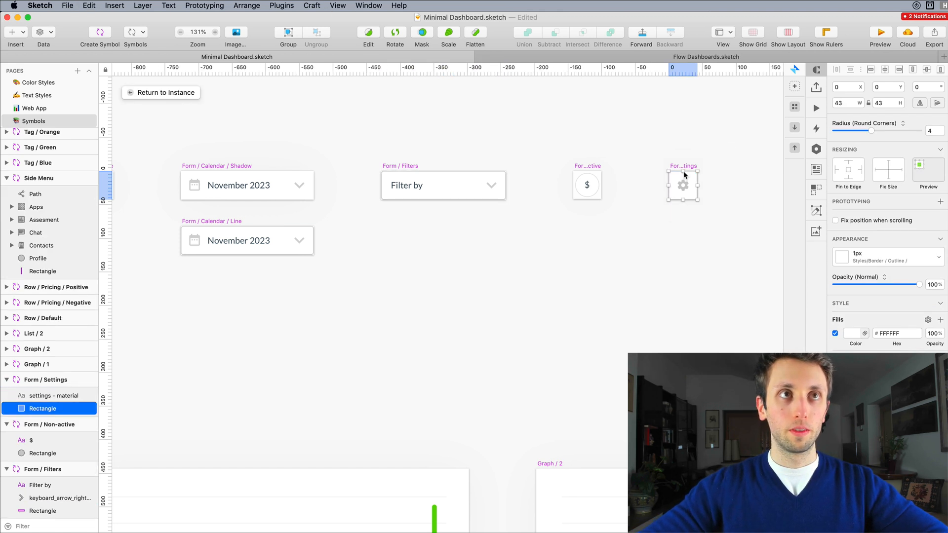
pyautogui.press('Escape')
pyautogui.click(763, 191)
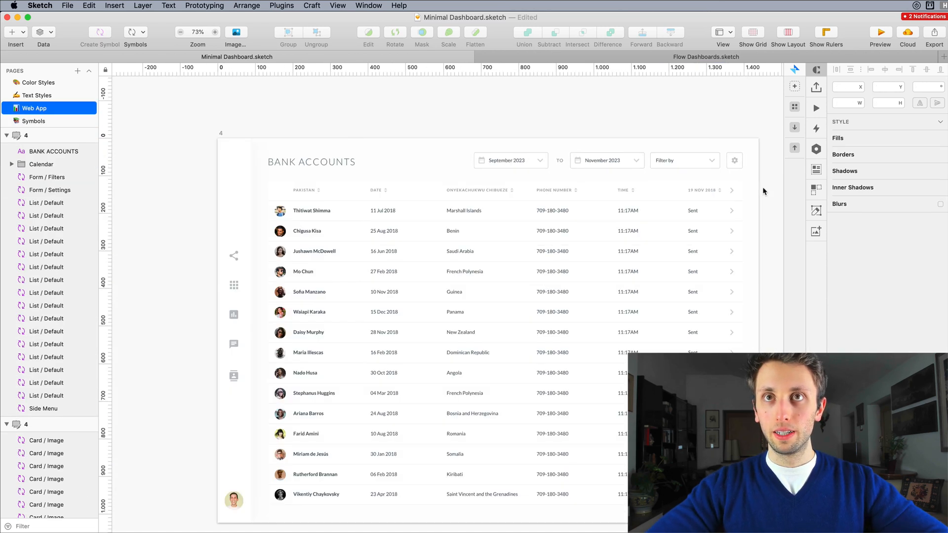
# Change the dashboard's BANK ACCOUNTS heading text to Overview and deselect it
pyautogui.scroll(-2, 763, 191)
pyautogui.hscroll(2, 763, 192)
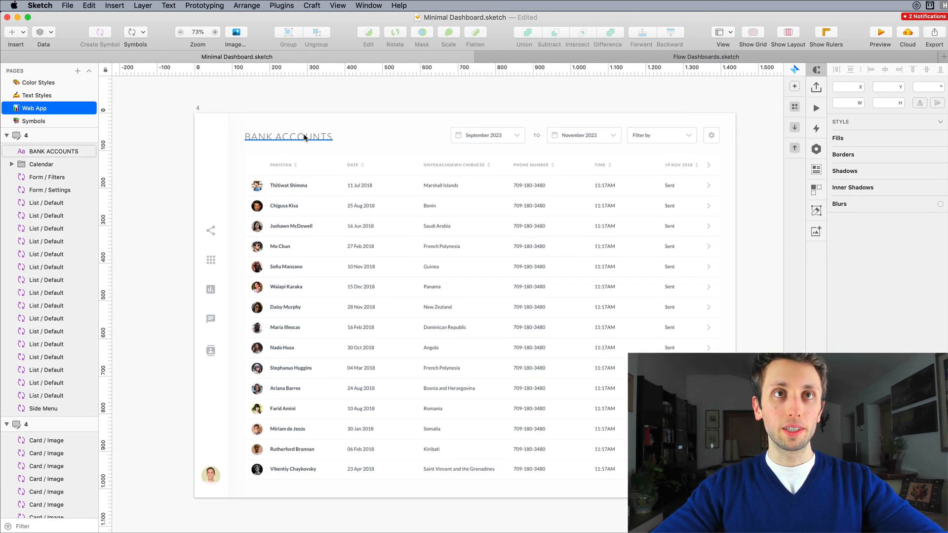
pyautogui.click(305, 137)
pyautogui.doubleClick(304, 138)
pyautogui.write('Overview')
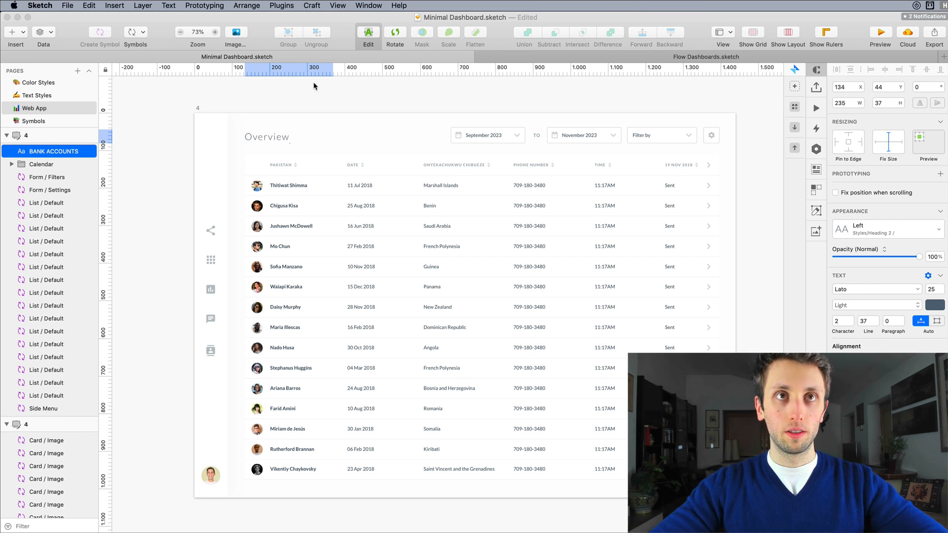
pyautogui.press('Escape')
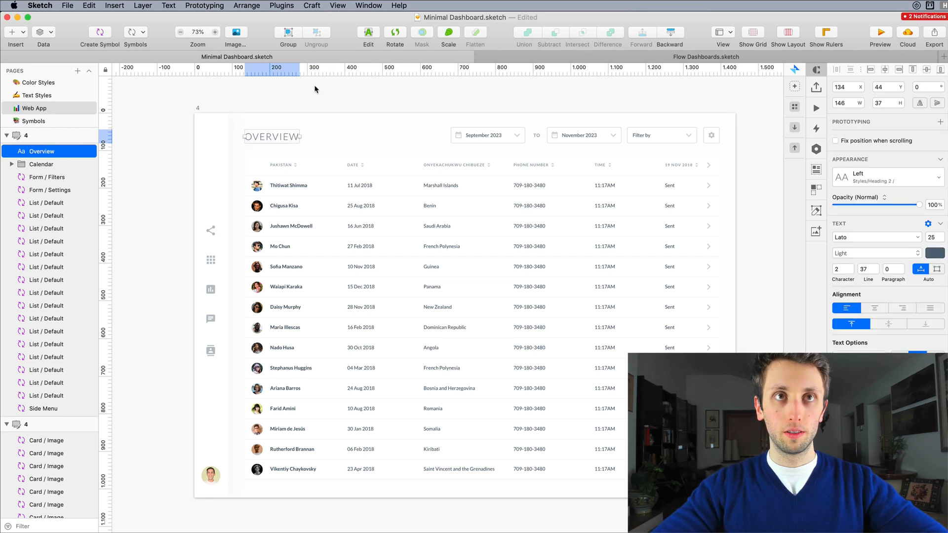
pyautogui.press('Escape')
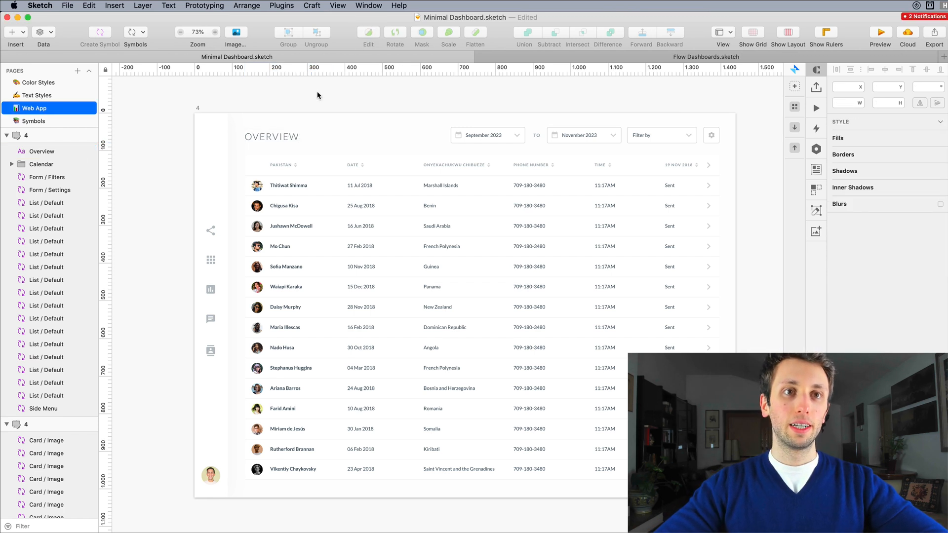